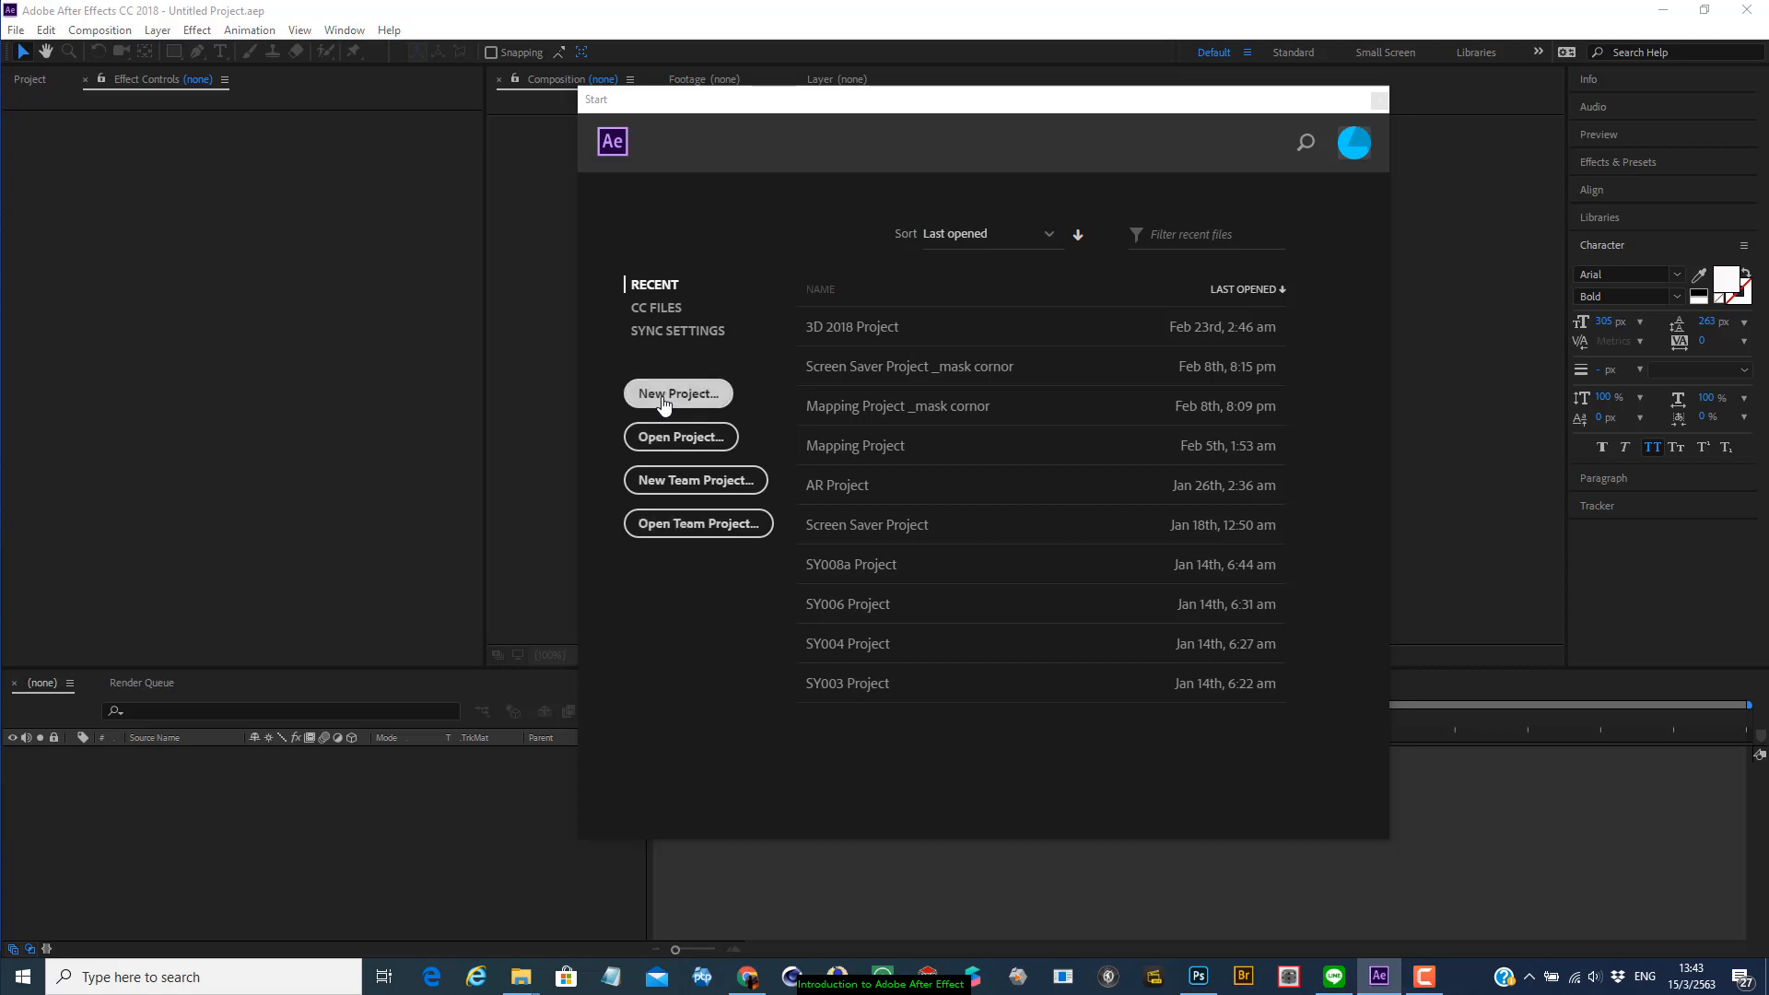
Dismiss the start screen and begin a new composition named "Comp Demo"
{"action": "left_click_drag", "start_coordinate": [1165, 98], "coordinate": [1167, 250]}
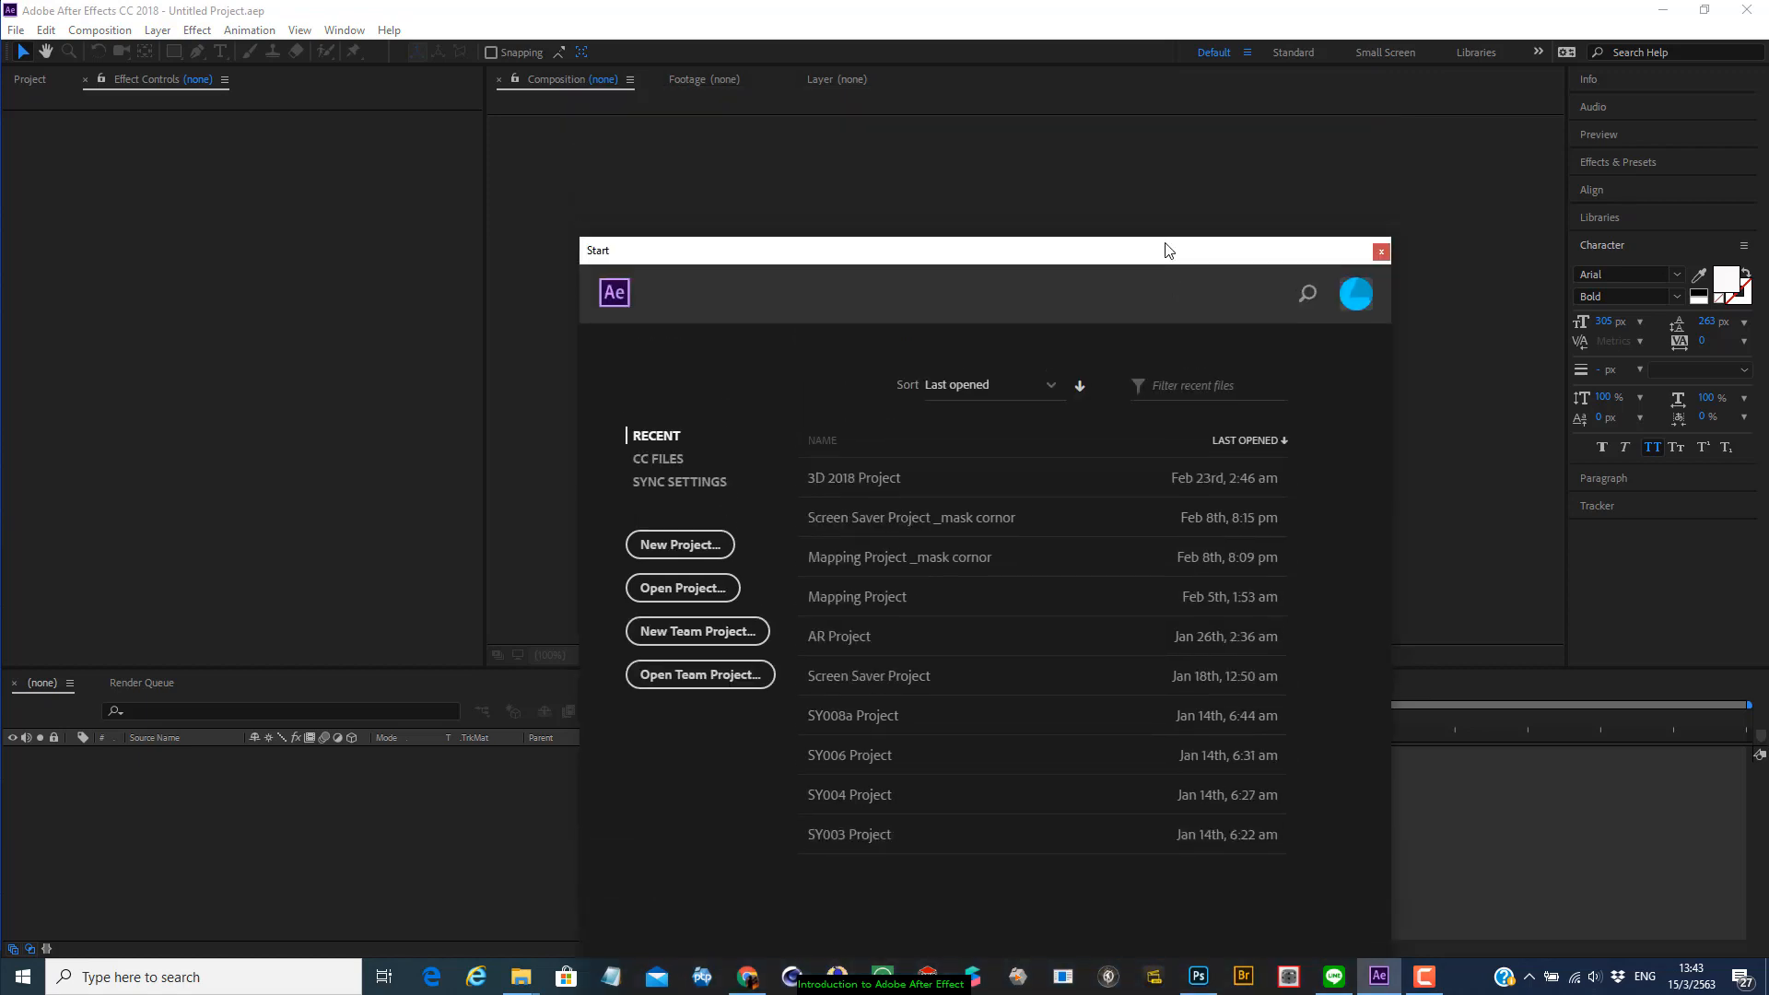
{"action": "left_click", "coordinate": [1381, 252]}
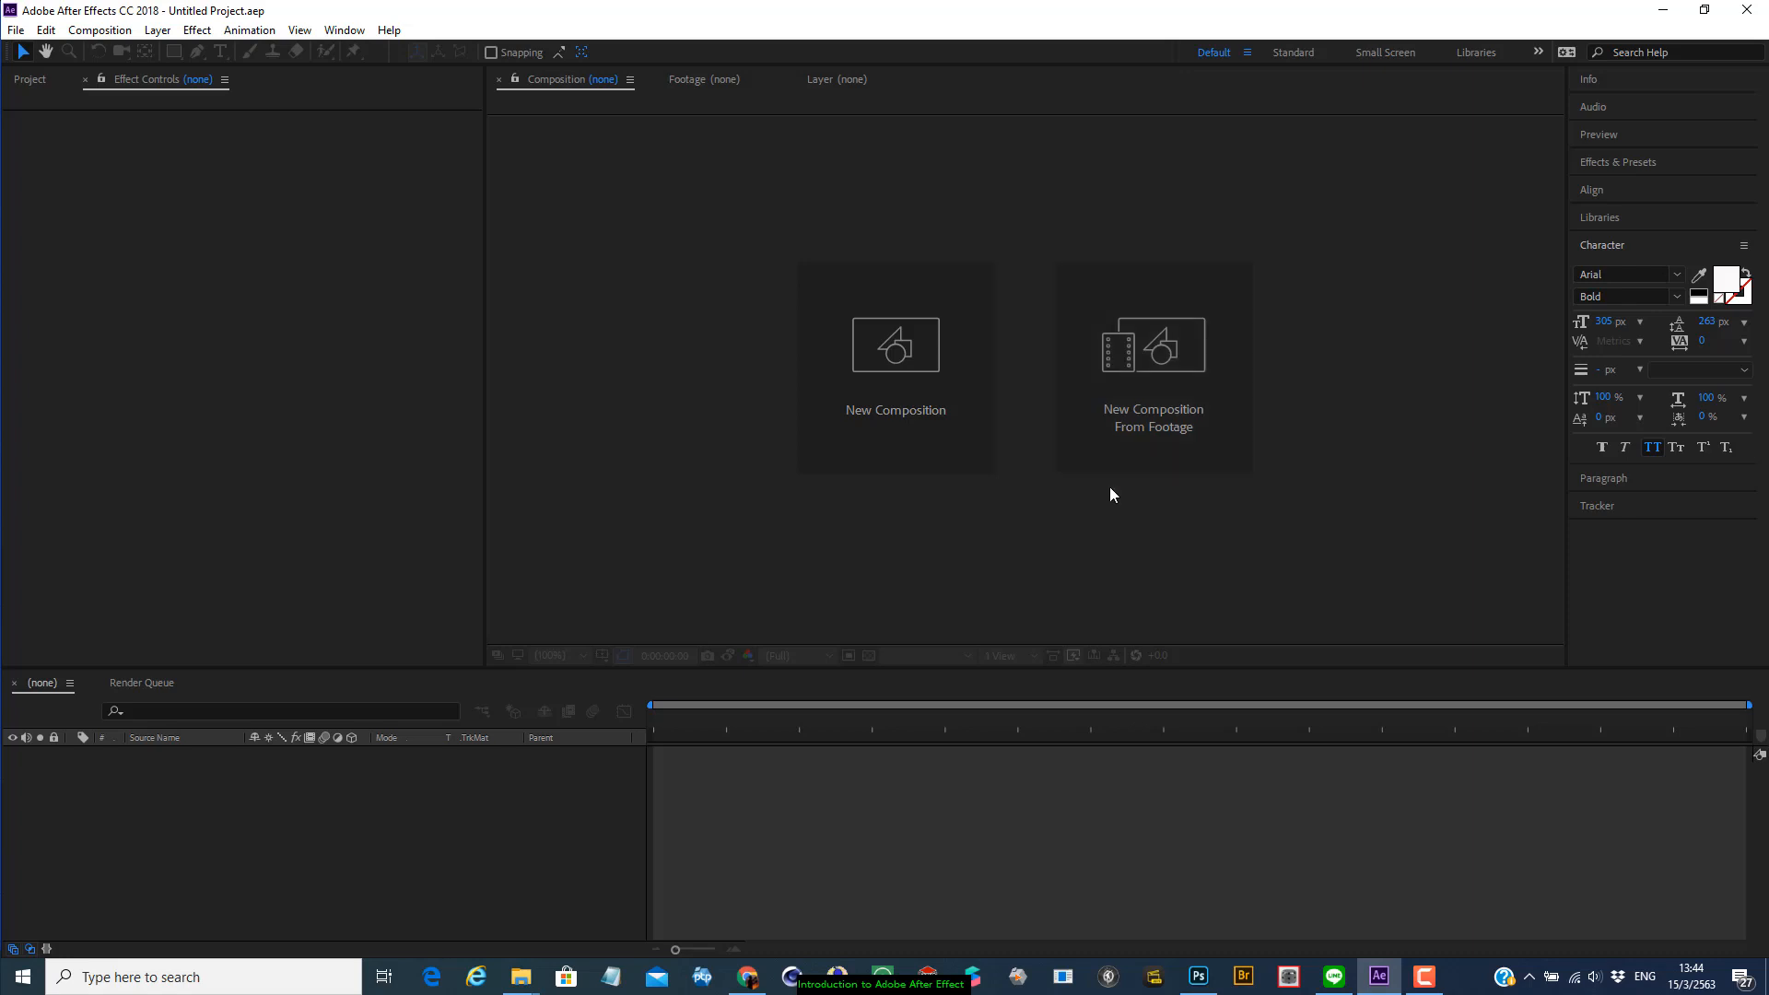
{"action": "left_click", "coordinate": [897, 357]}
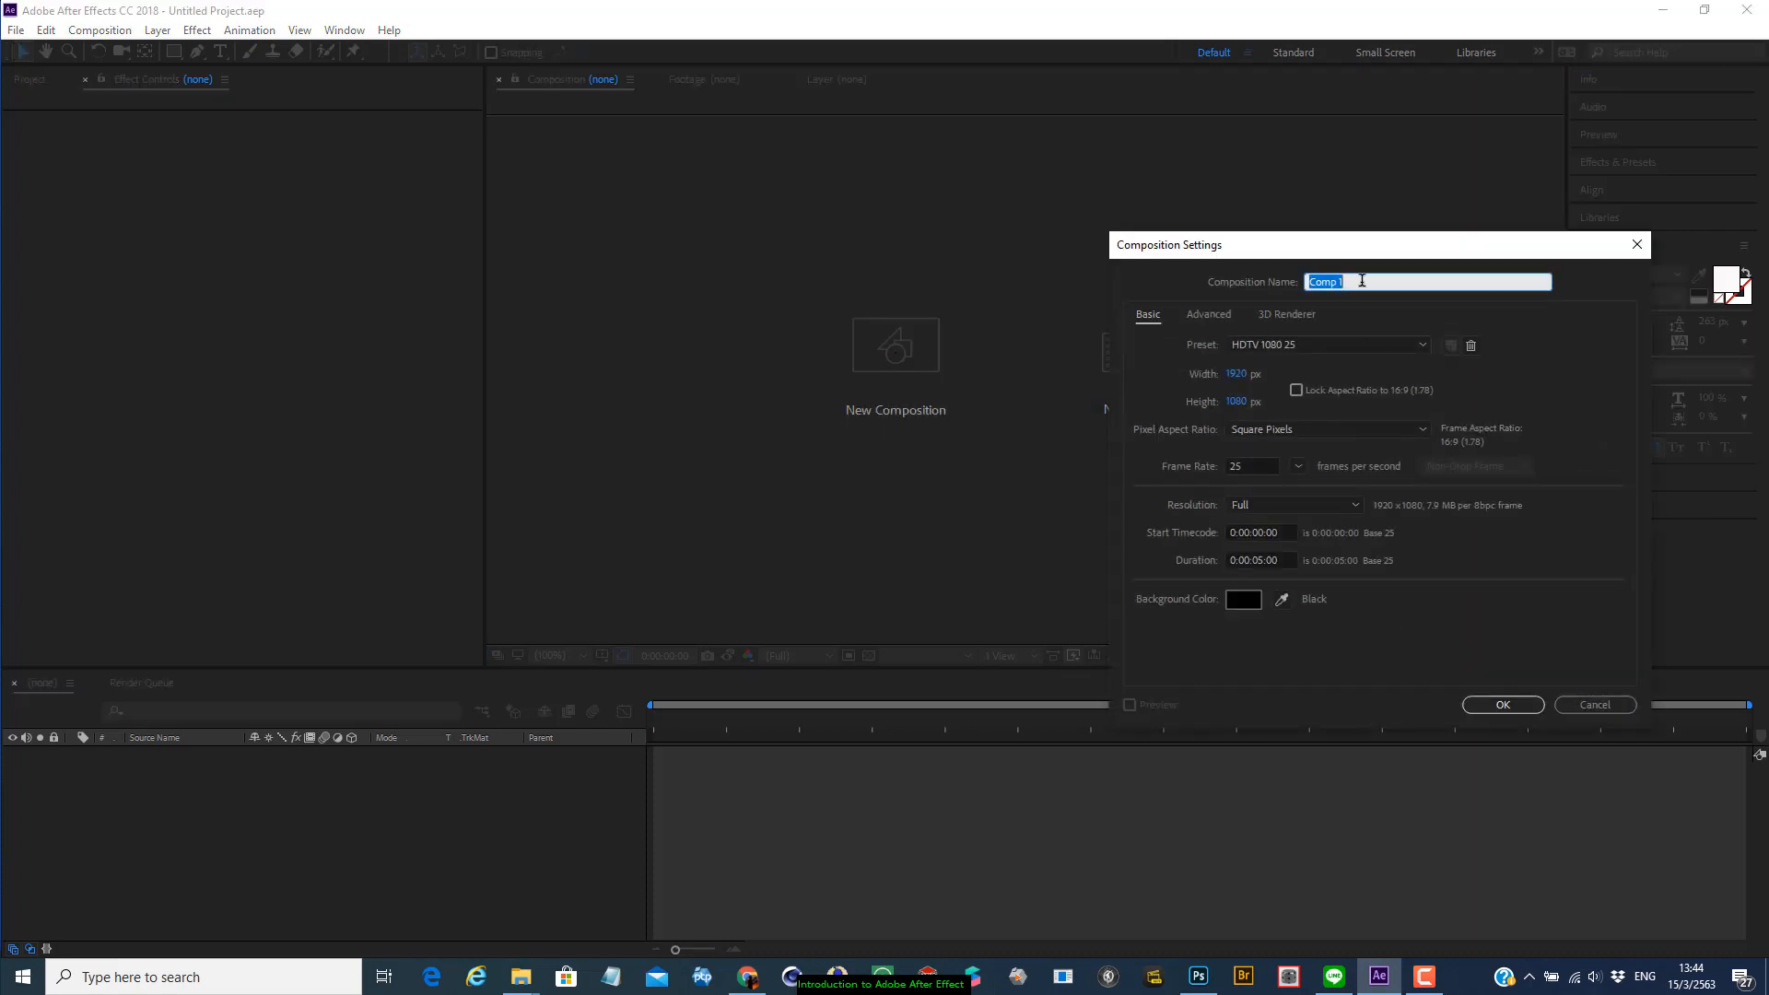
{"action": "left_click_drag", "start_coordinate": [1390, 247], "coordinate": [1002, 150]}
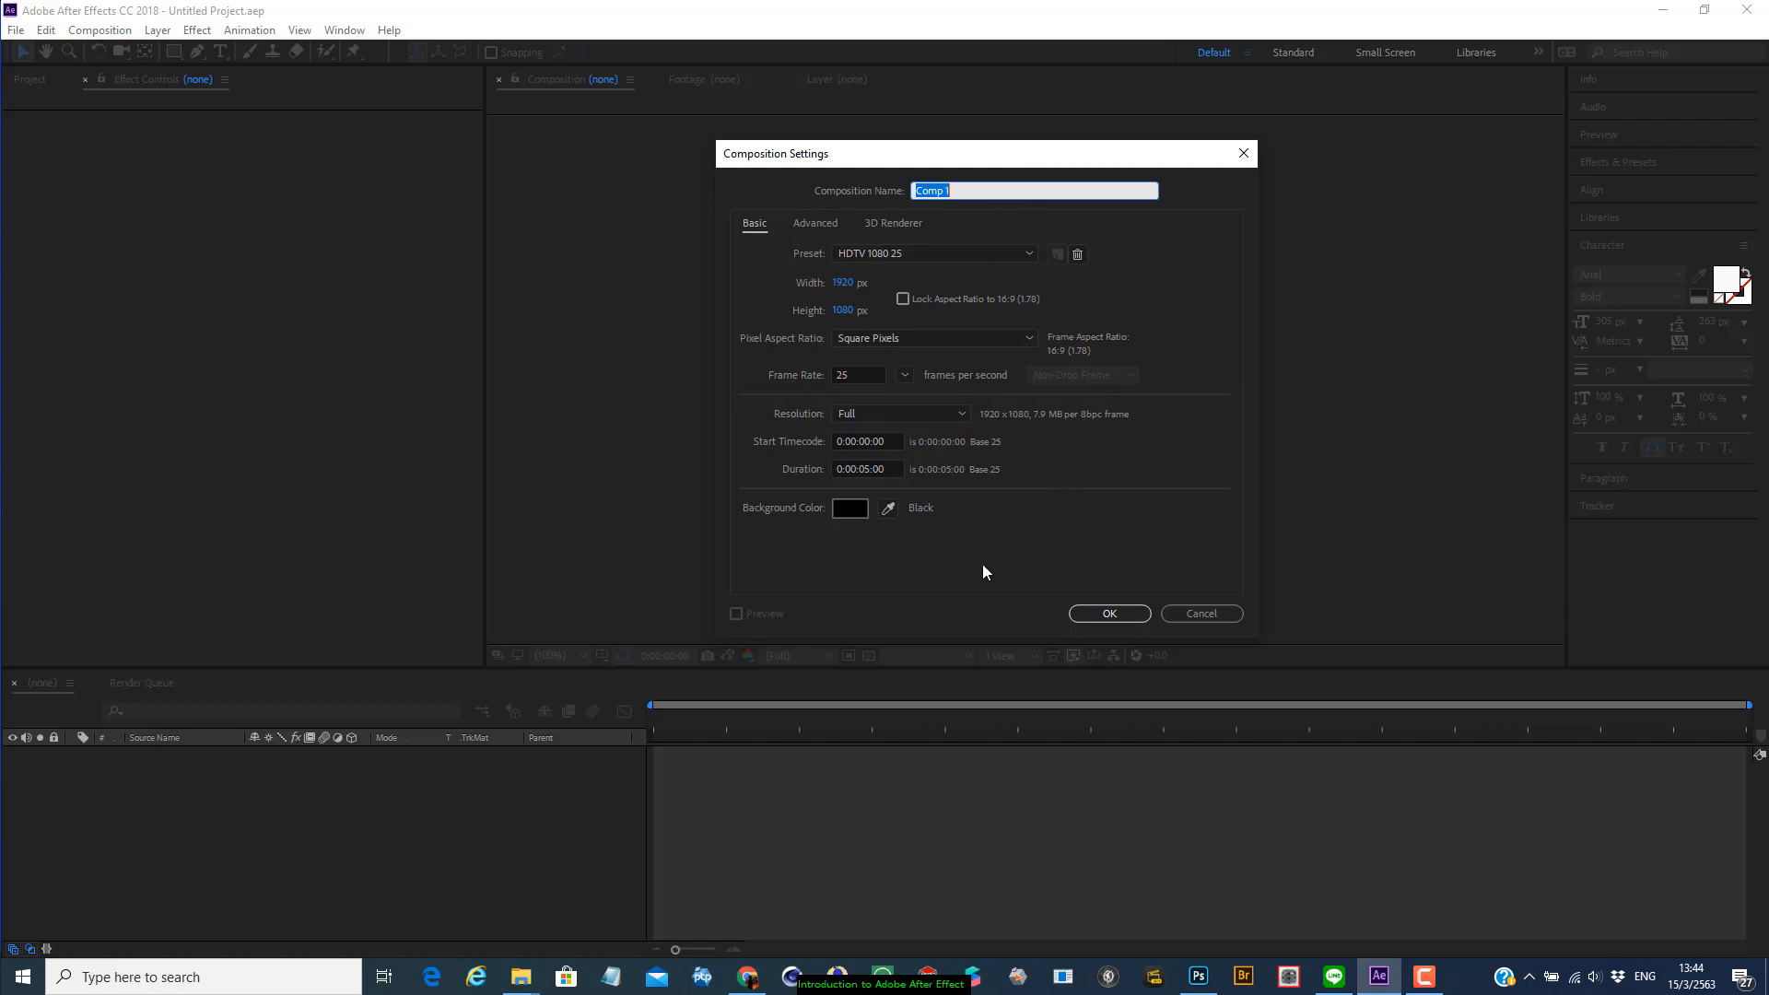
{"action": "left_click", "coordinate": [973, 189]}
{"action": "key", "text": "ctrl+a"}
{"action": "key", "text": "Right"}
{"action": "type", "text": "Demo"}
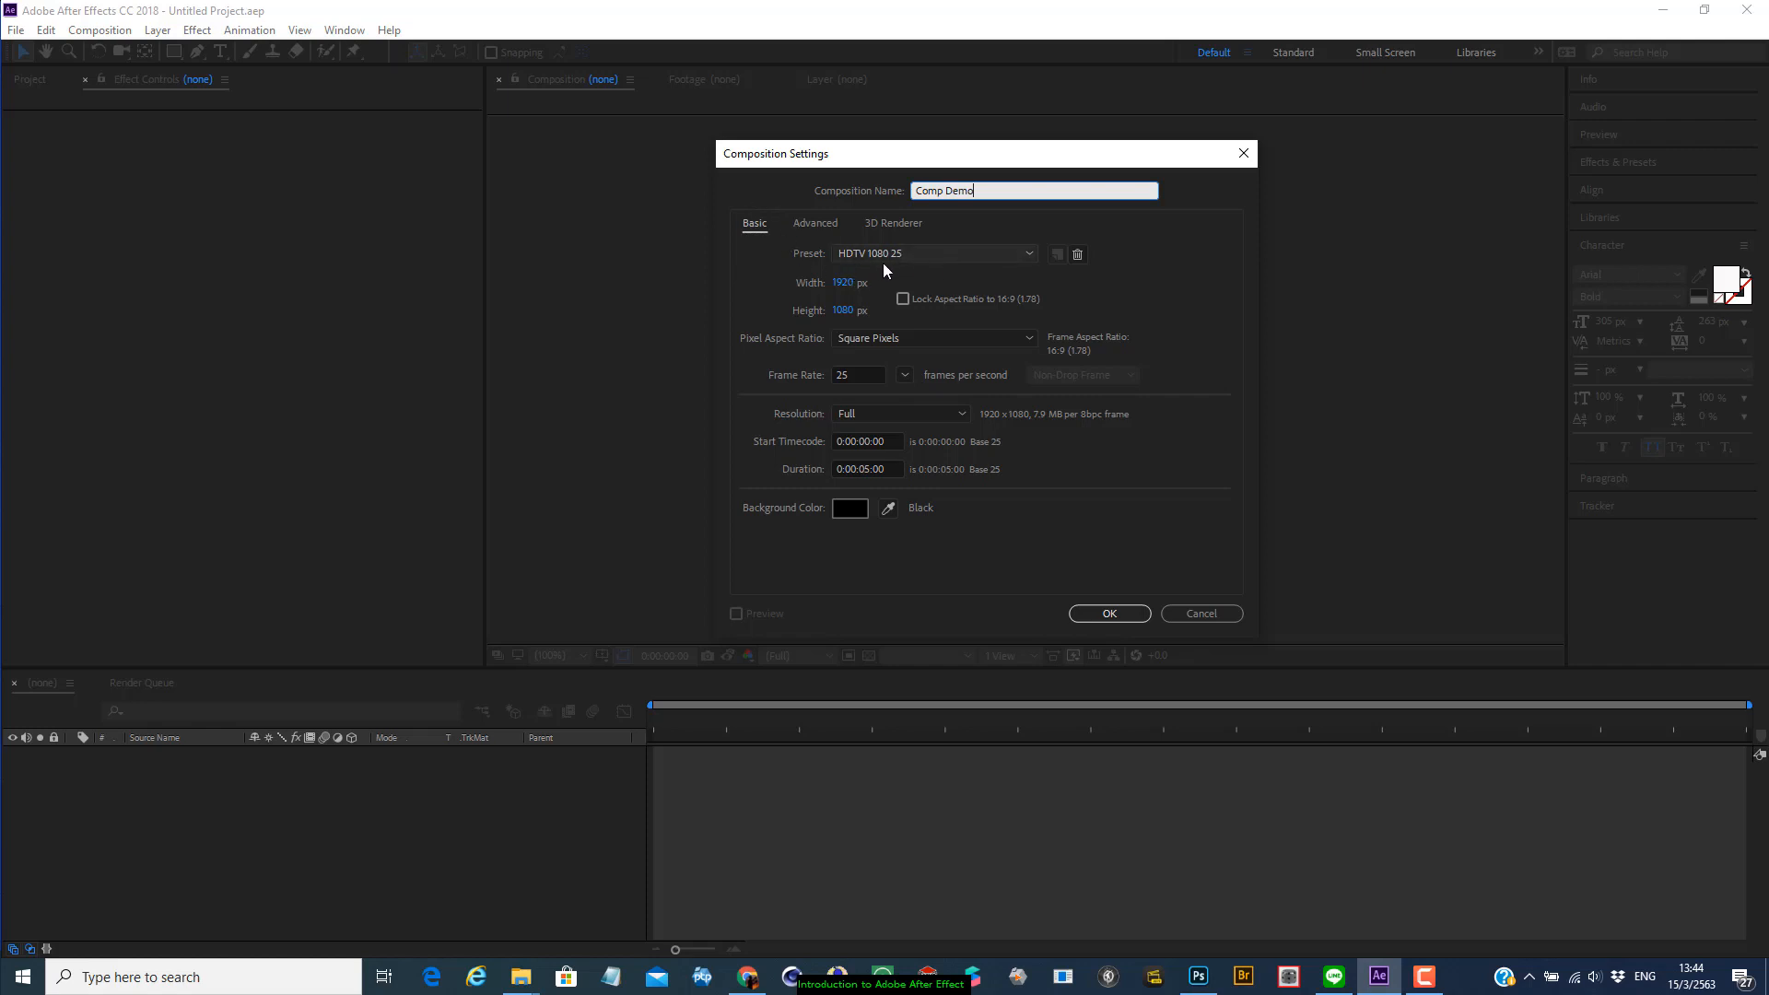
Set the new composition's background color to the gray 6E6C6C, leaving the HDTV 1080 25 preset selected
{"action": "left_click", "coordinate": [1029, 256]}
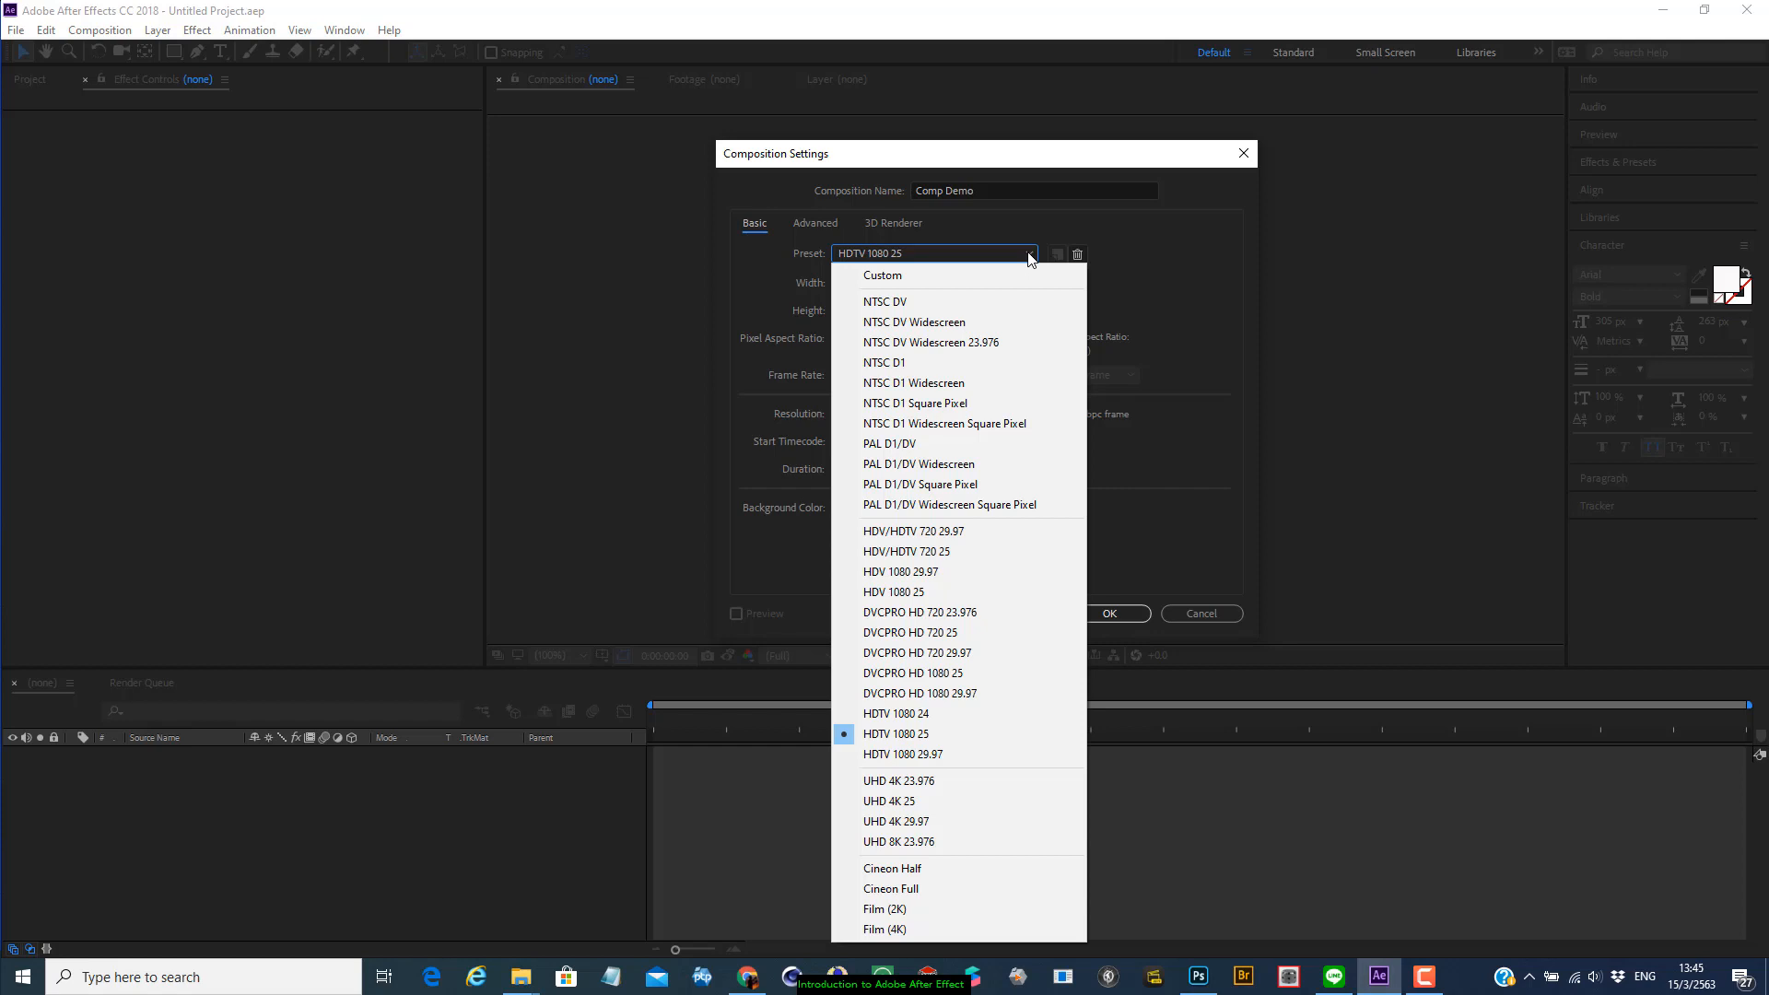
{"action": "left_click", "coordinate": [1217, 322]}
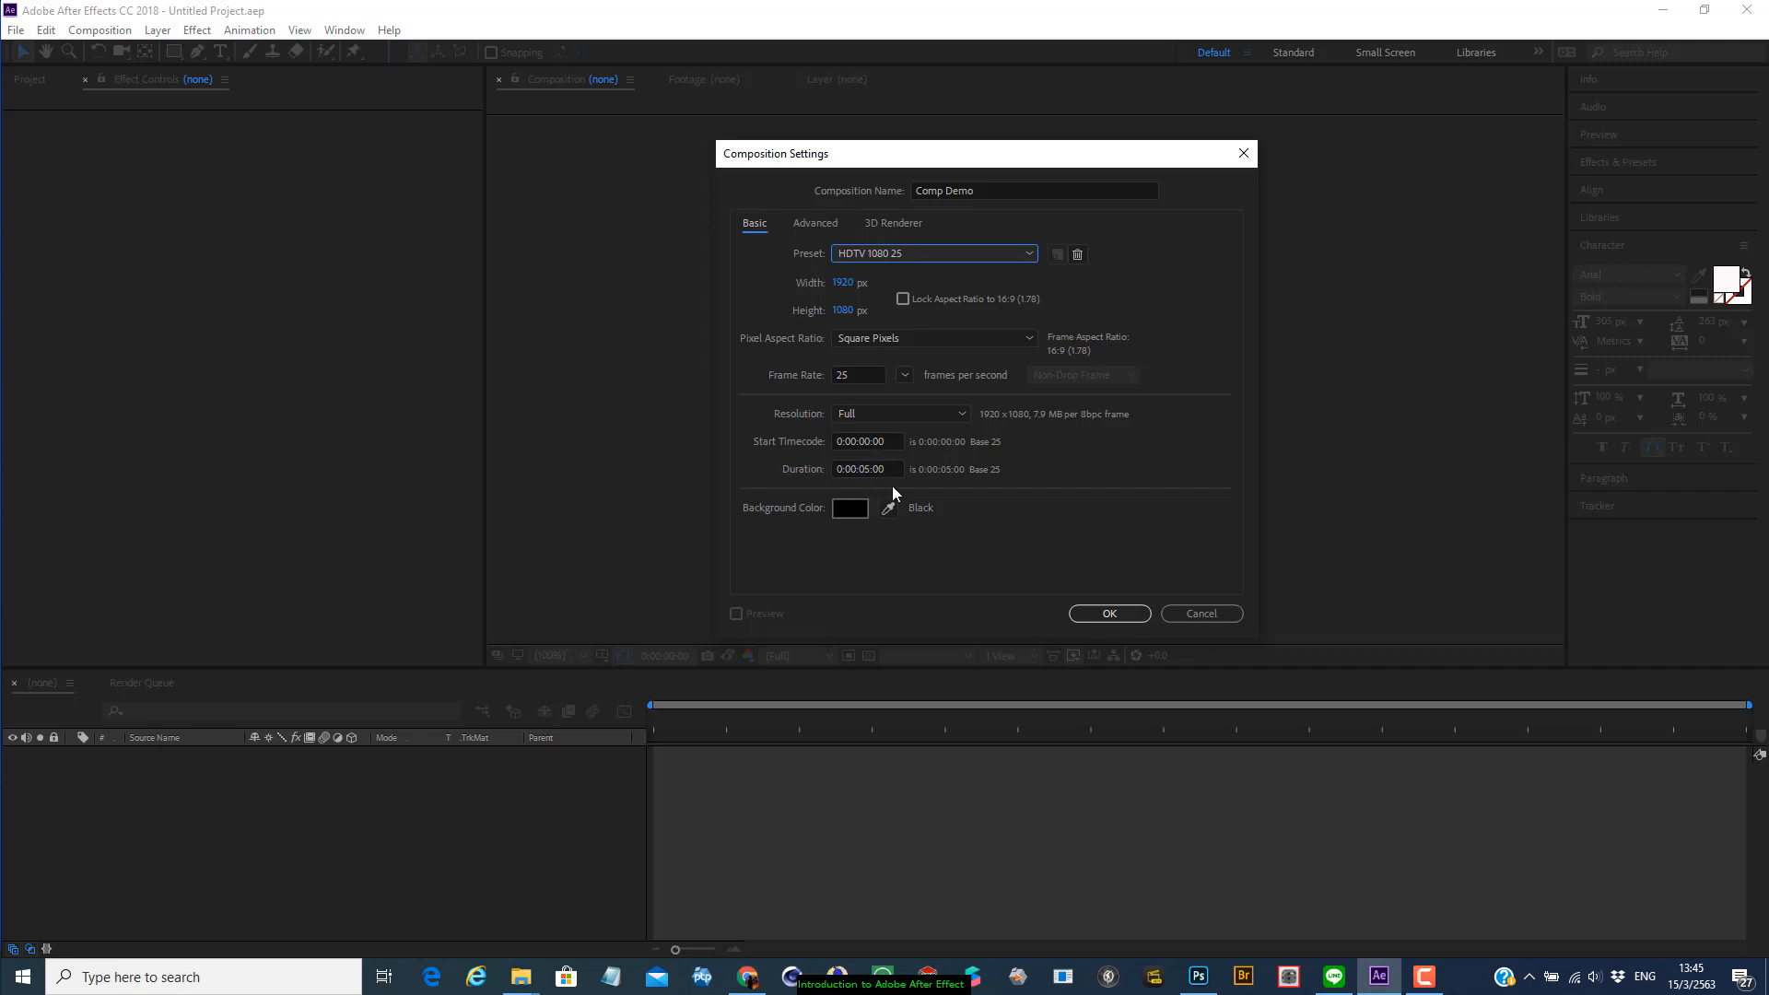
{"action": "left_click", "coordinate": [849, 507]}
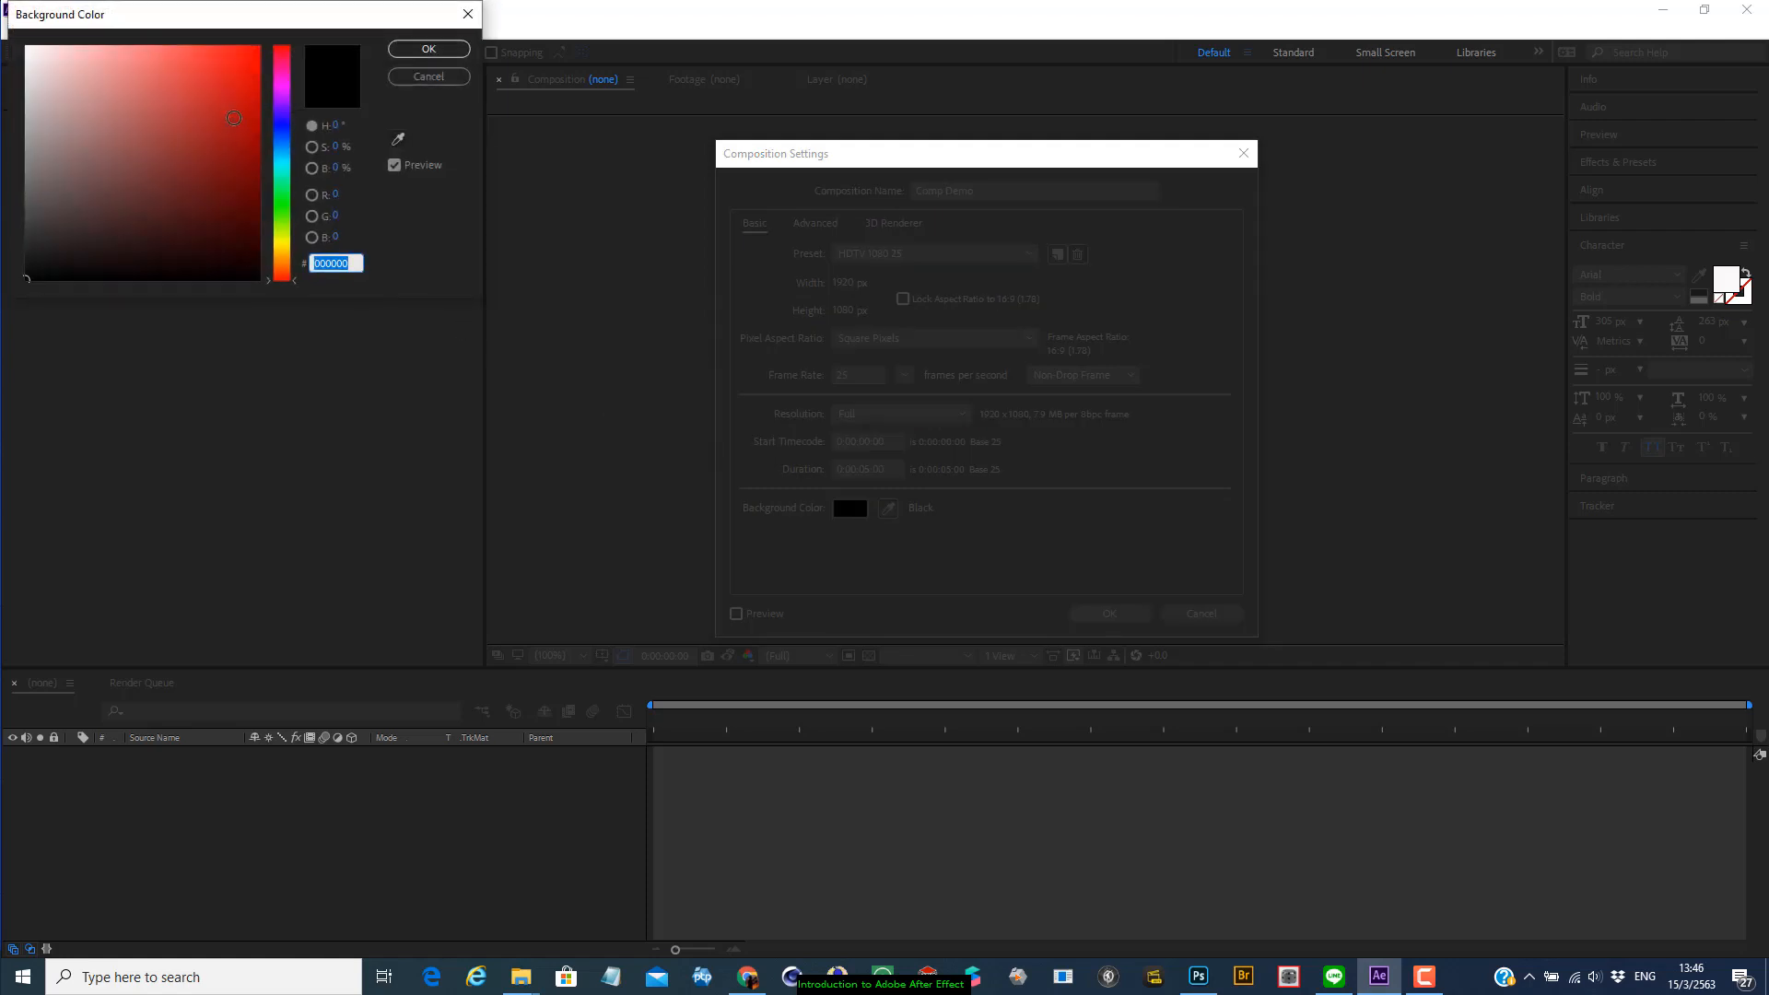
{"action": "left_click_drag", "start_coordinate": [235, 82], "coordinate": [41, 170]}
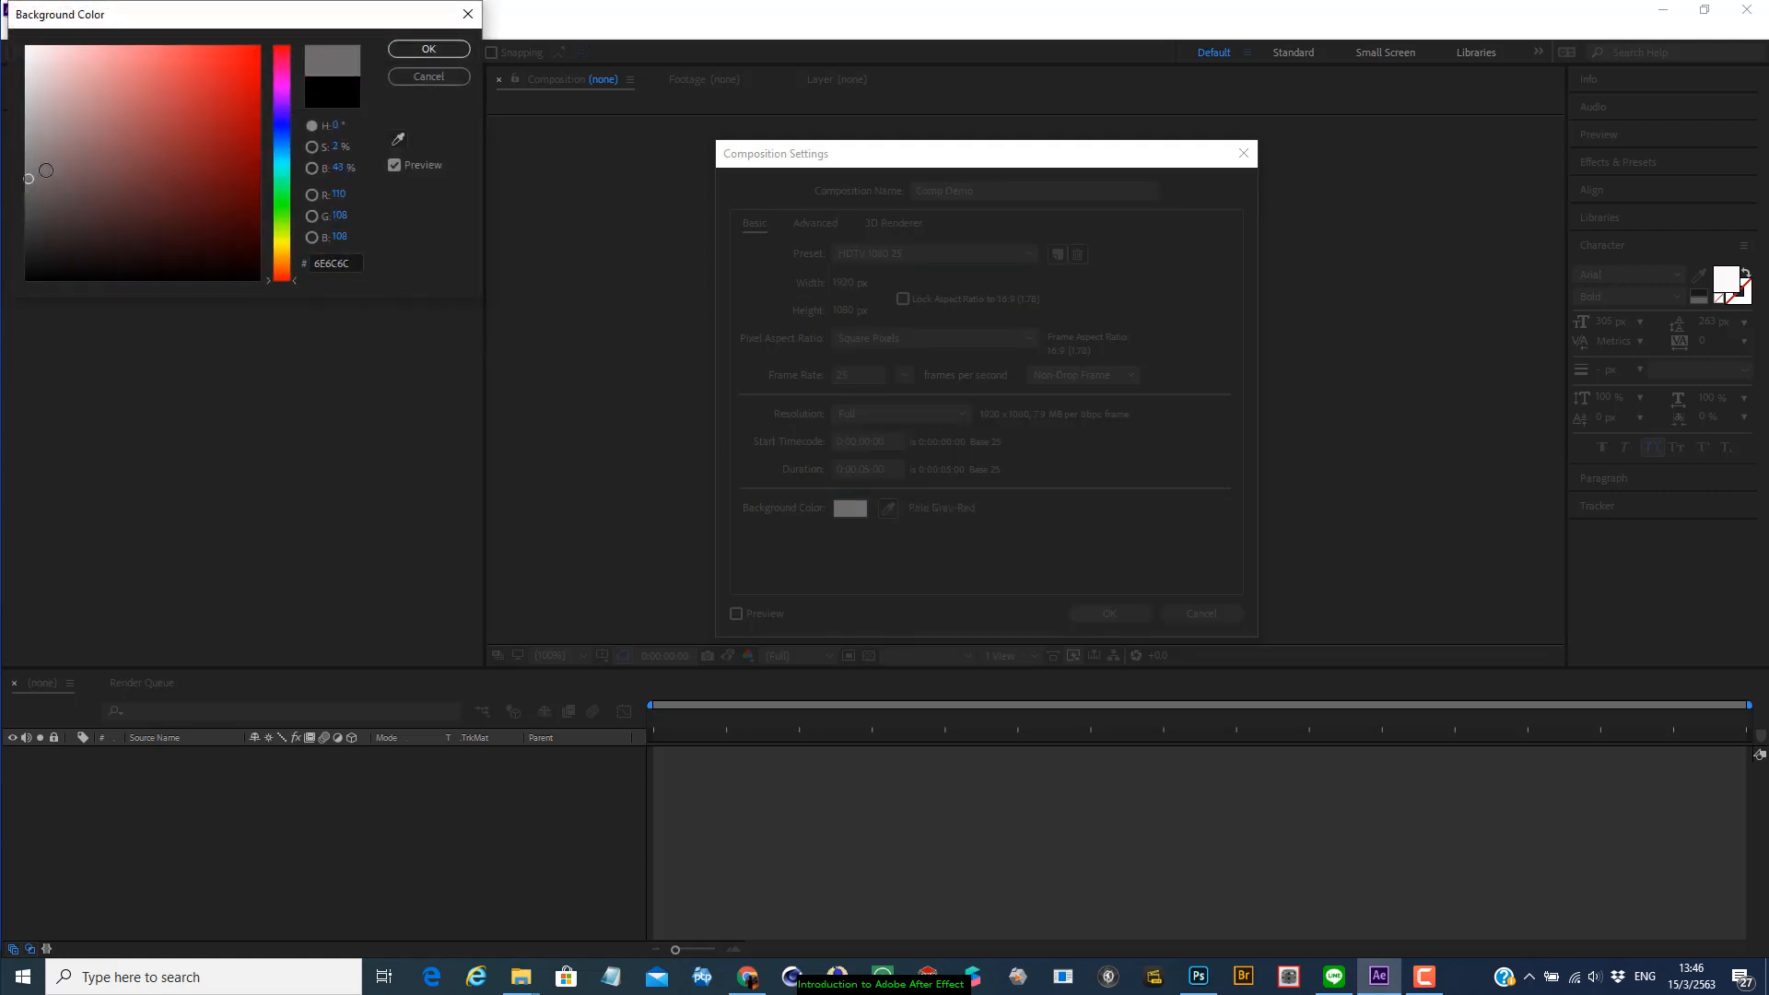
{"action": "left_click", "coordinate": [418, 47]}
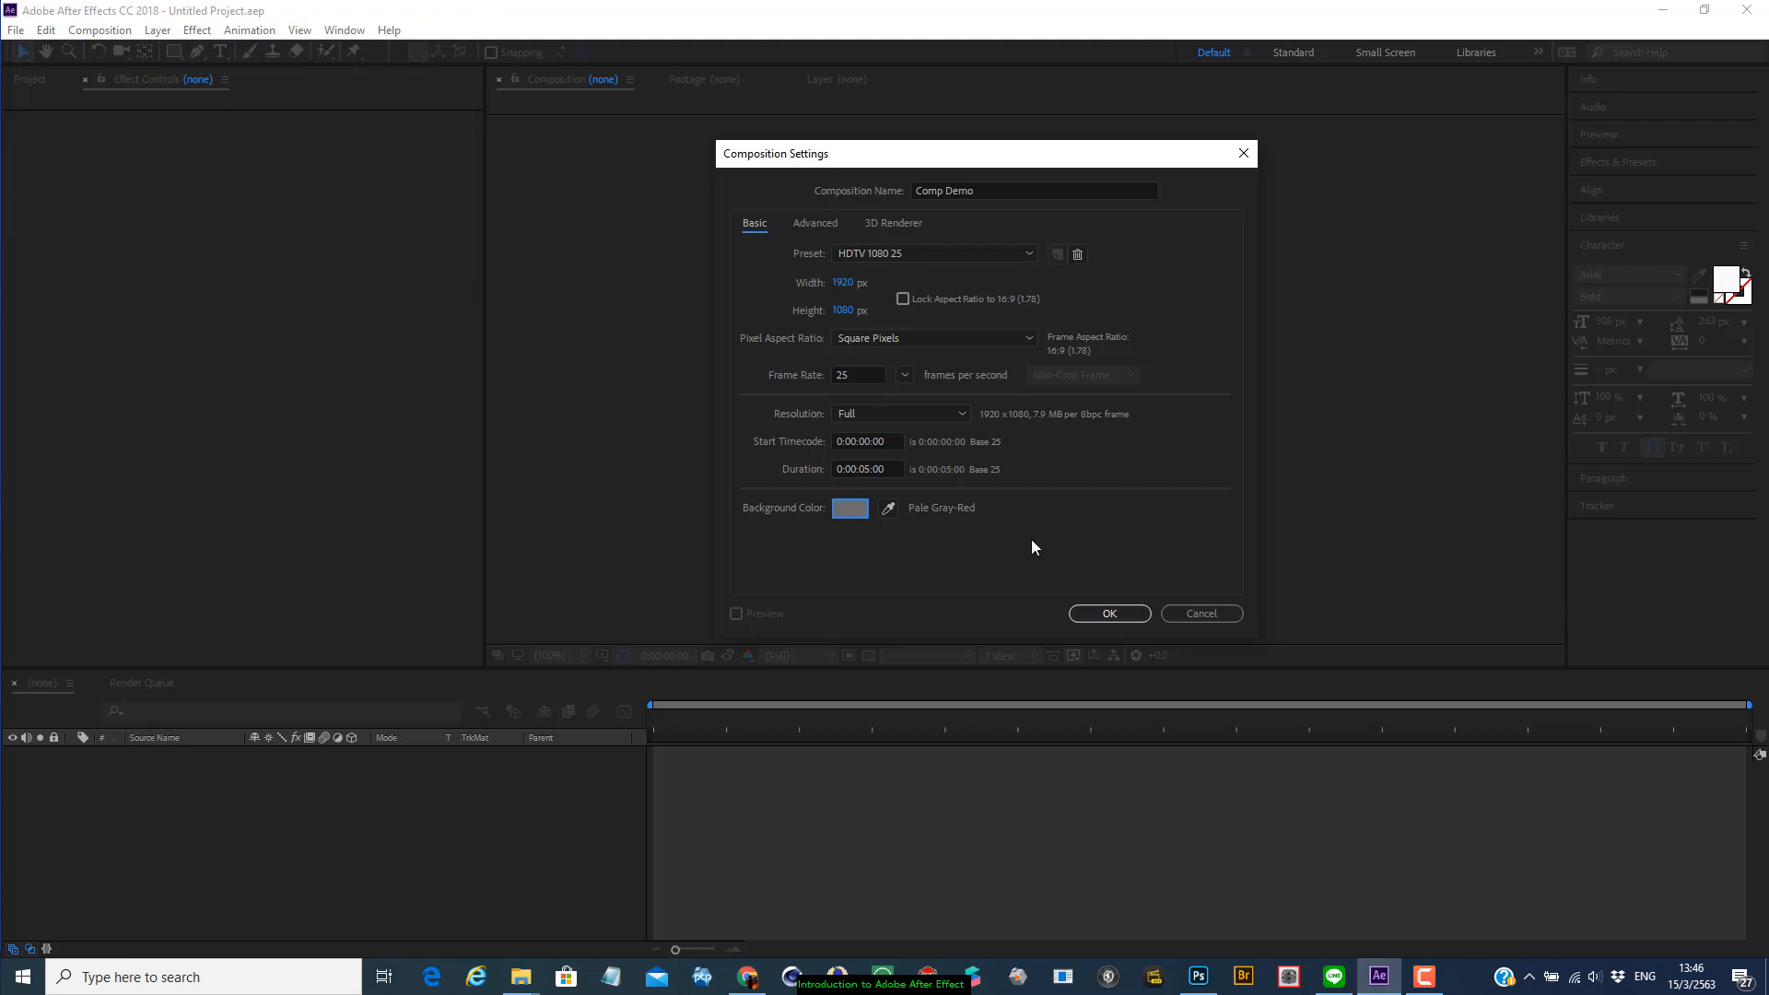
Review the advanced and 3D renderer settings, keep the Classic 3D renderer, and create the composition
{"action": "left_click", "coordinate": [816, 225]}
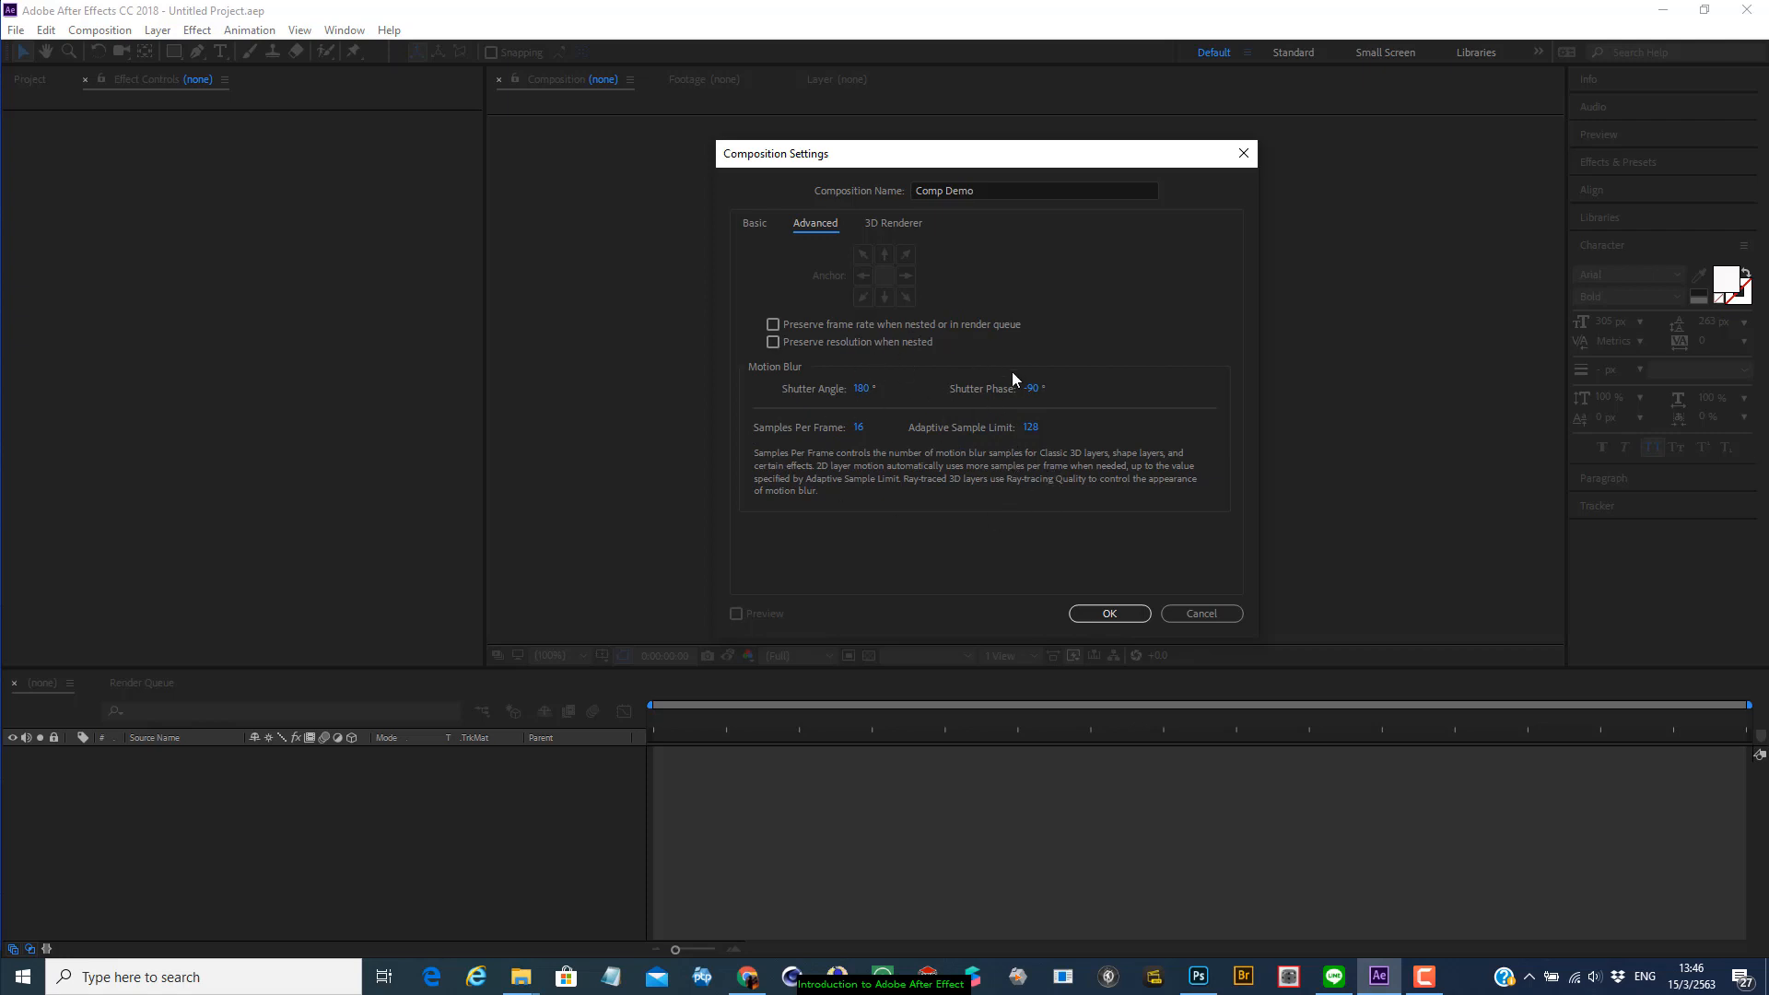
{"action": "left_click", "coordinate": [897, 223]}
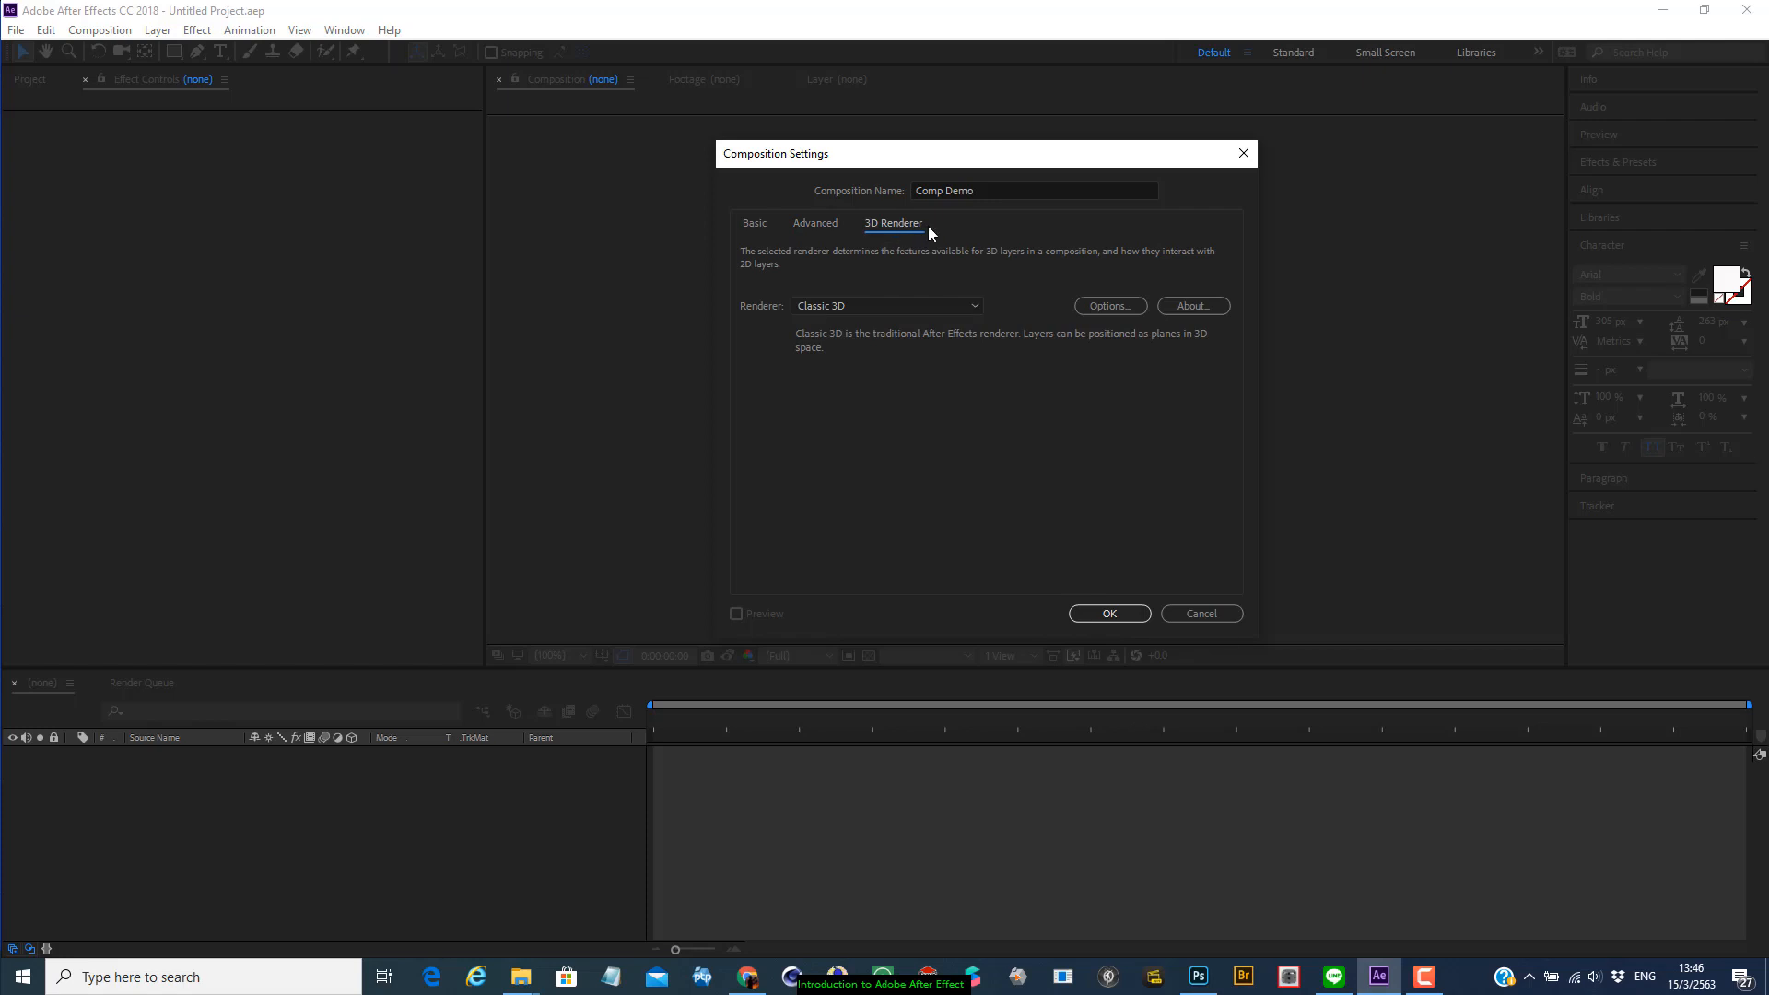
{"action": "left_click", "coordinate": [967, 308]}
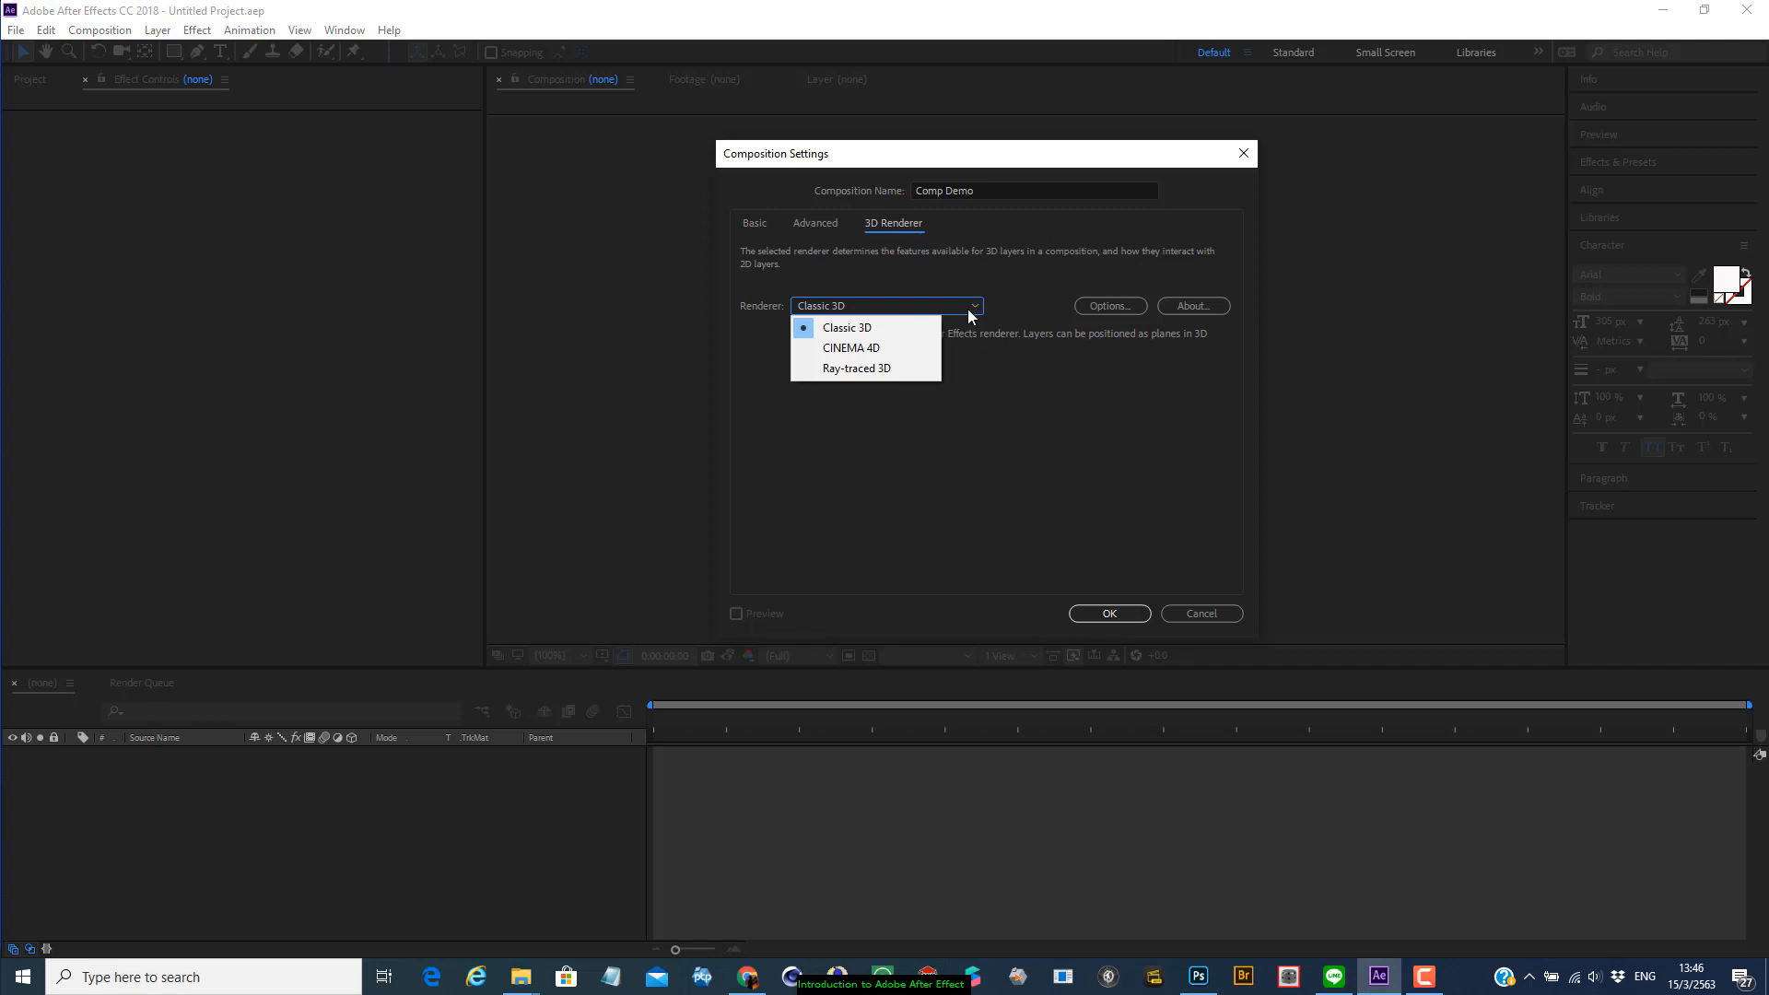
{"action": "left_click", "coordinate": [952, 302]}
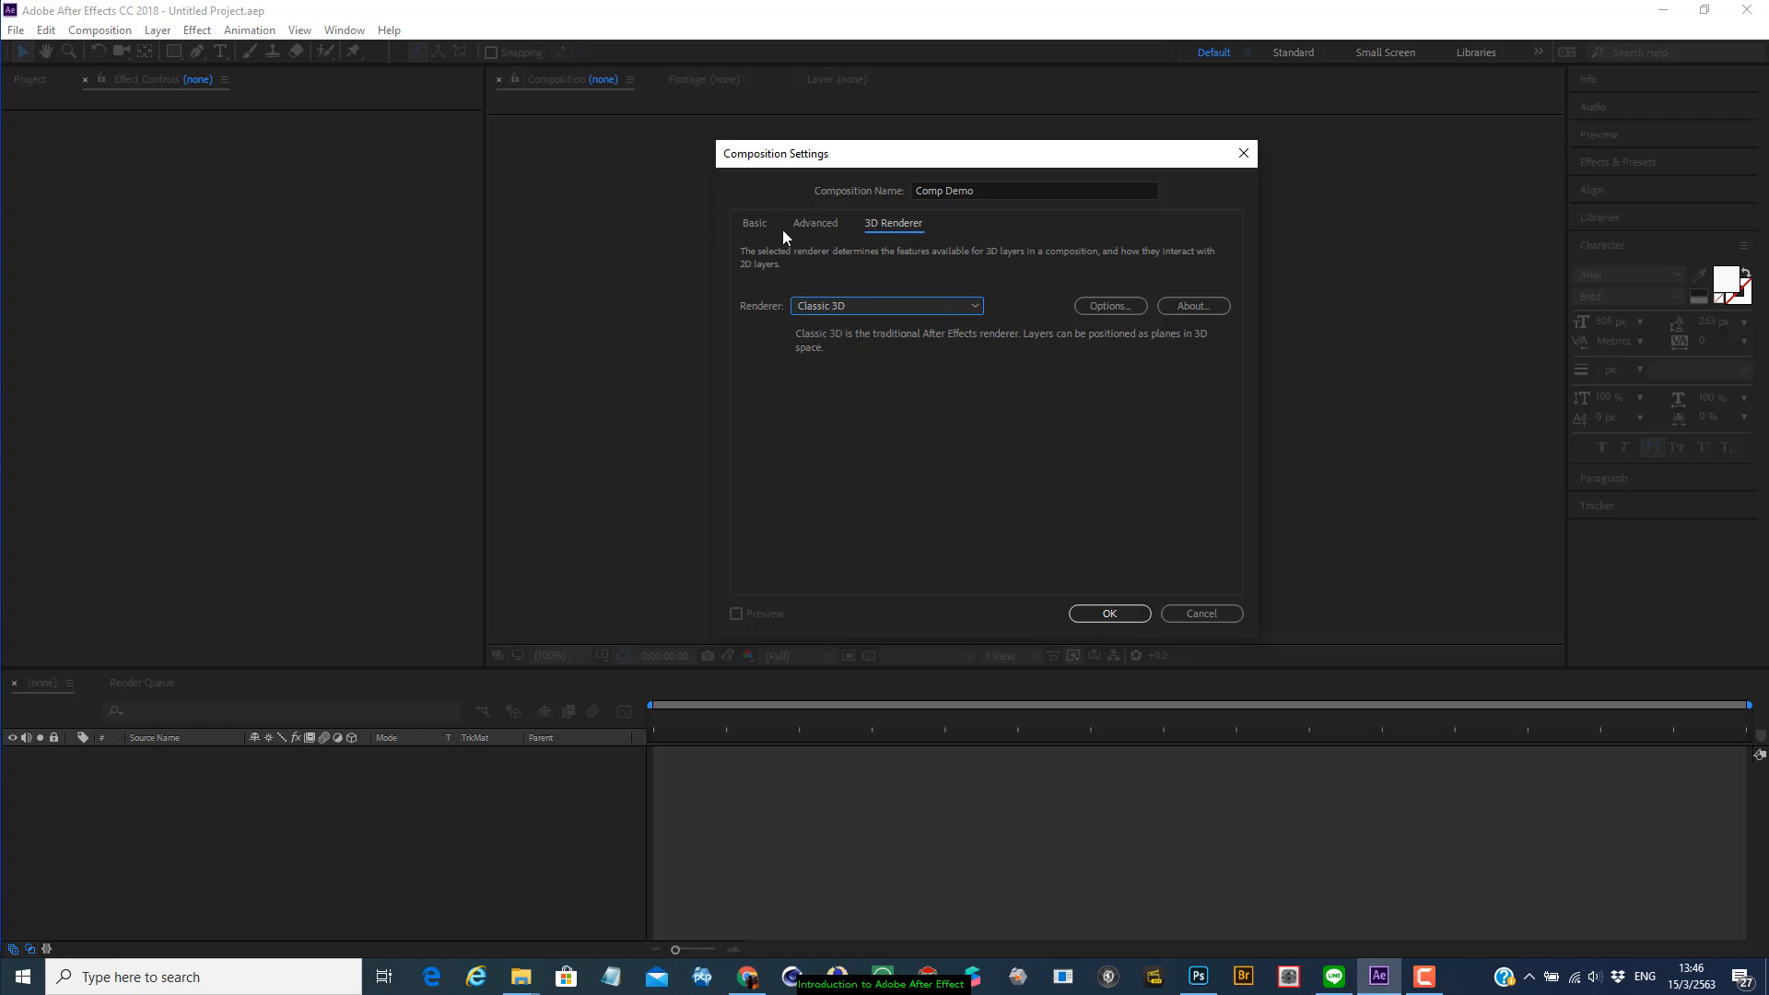
{"action": "left_click", "coordinate": [757, 222]}
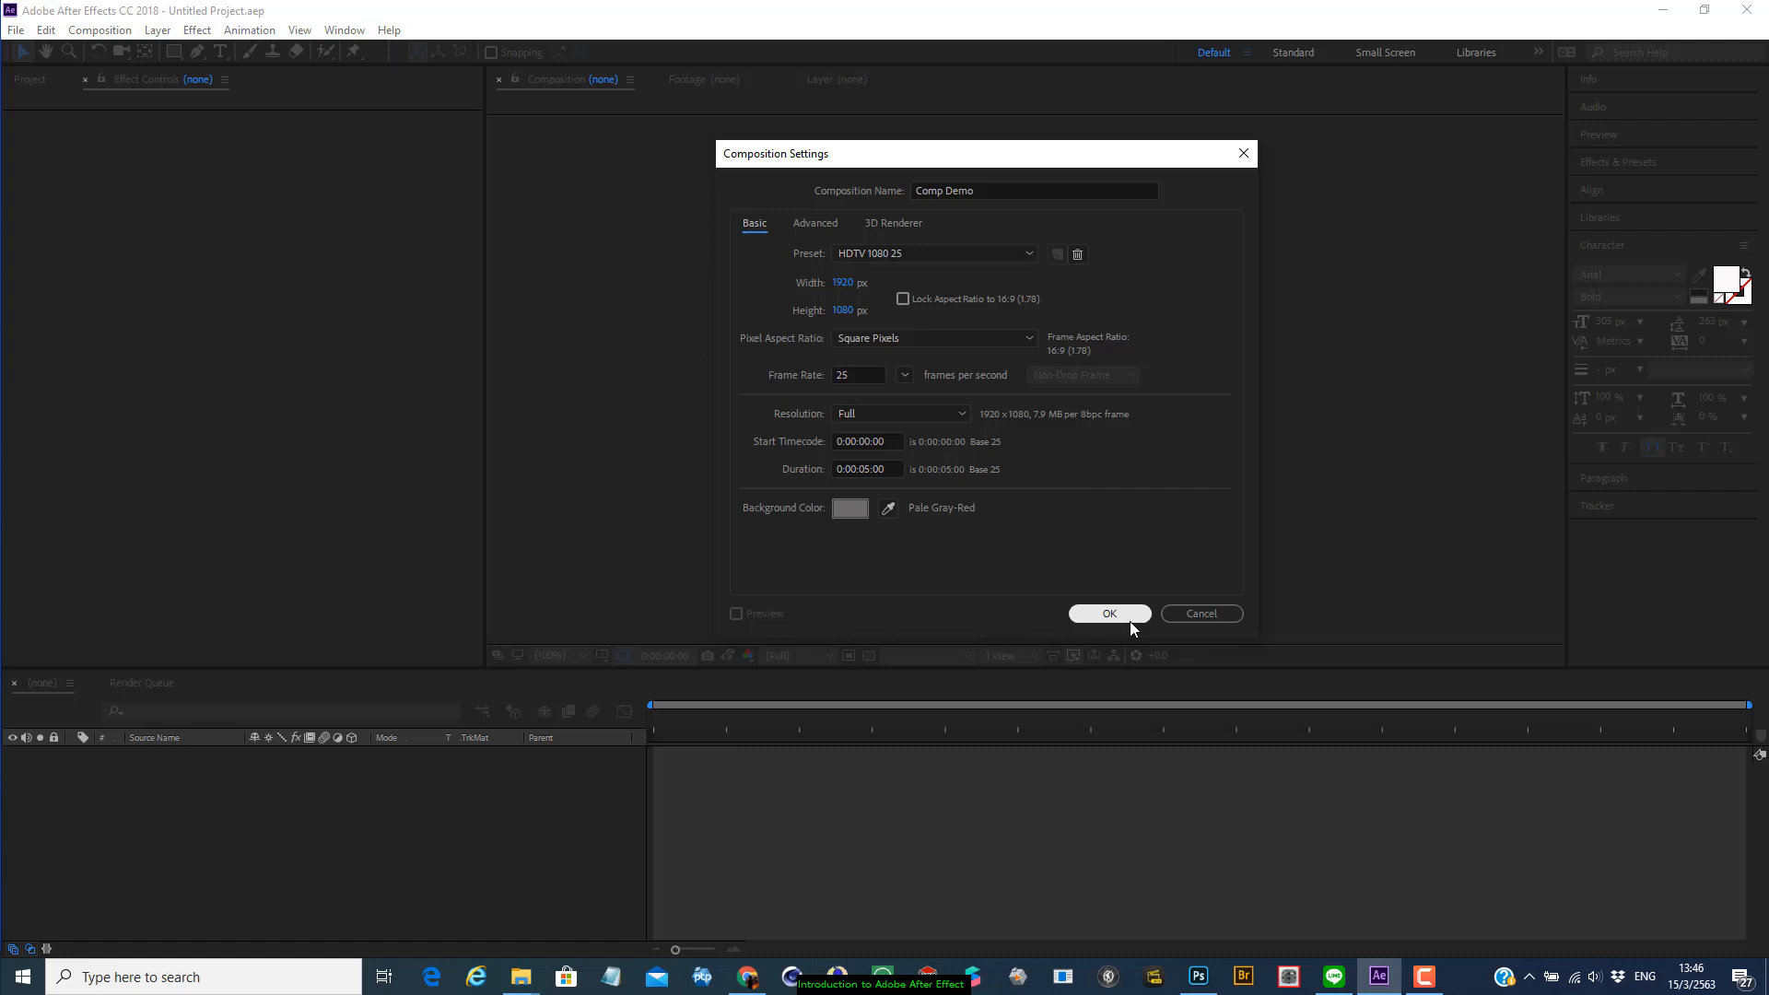
{"action": "left_click", "coordinate": [1119, 614]}
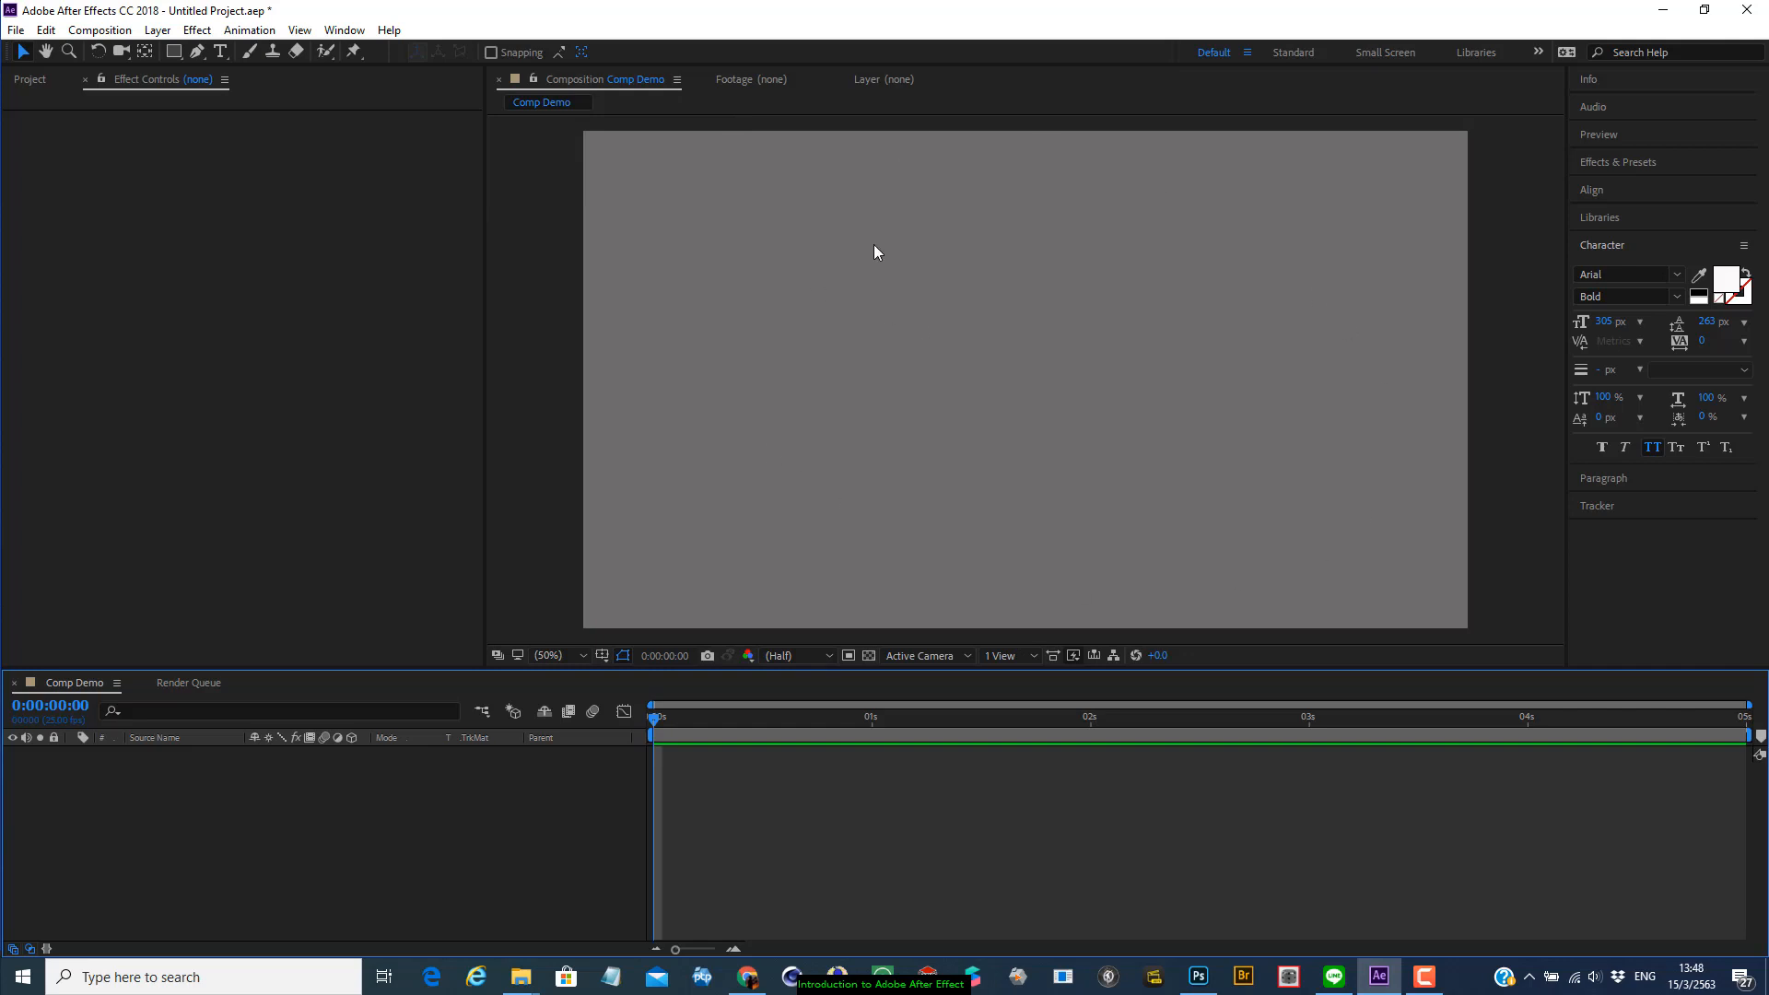
Show the Title/Action Safe margins over the composition, and replace them with the Proportional Grid
{"action": "left_click", "coordinate": [604, 656]}
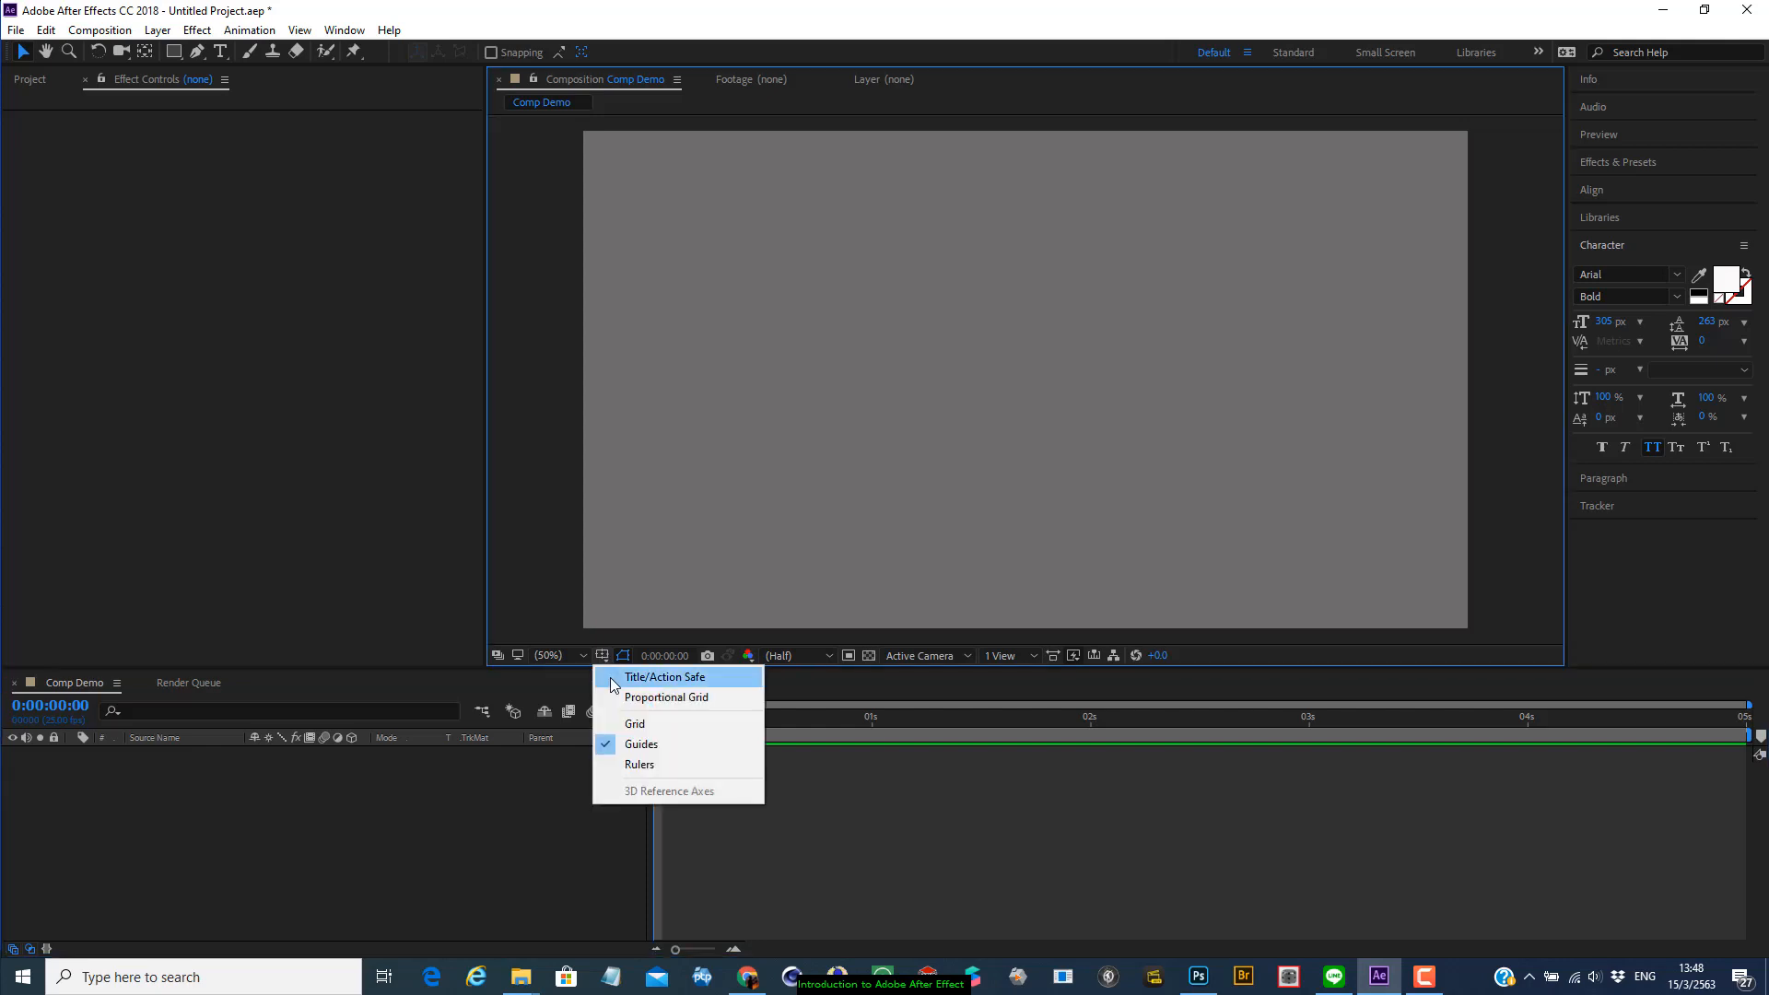
{"action": "left_click", "coordinate": [613, 679]}
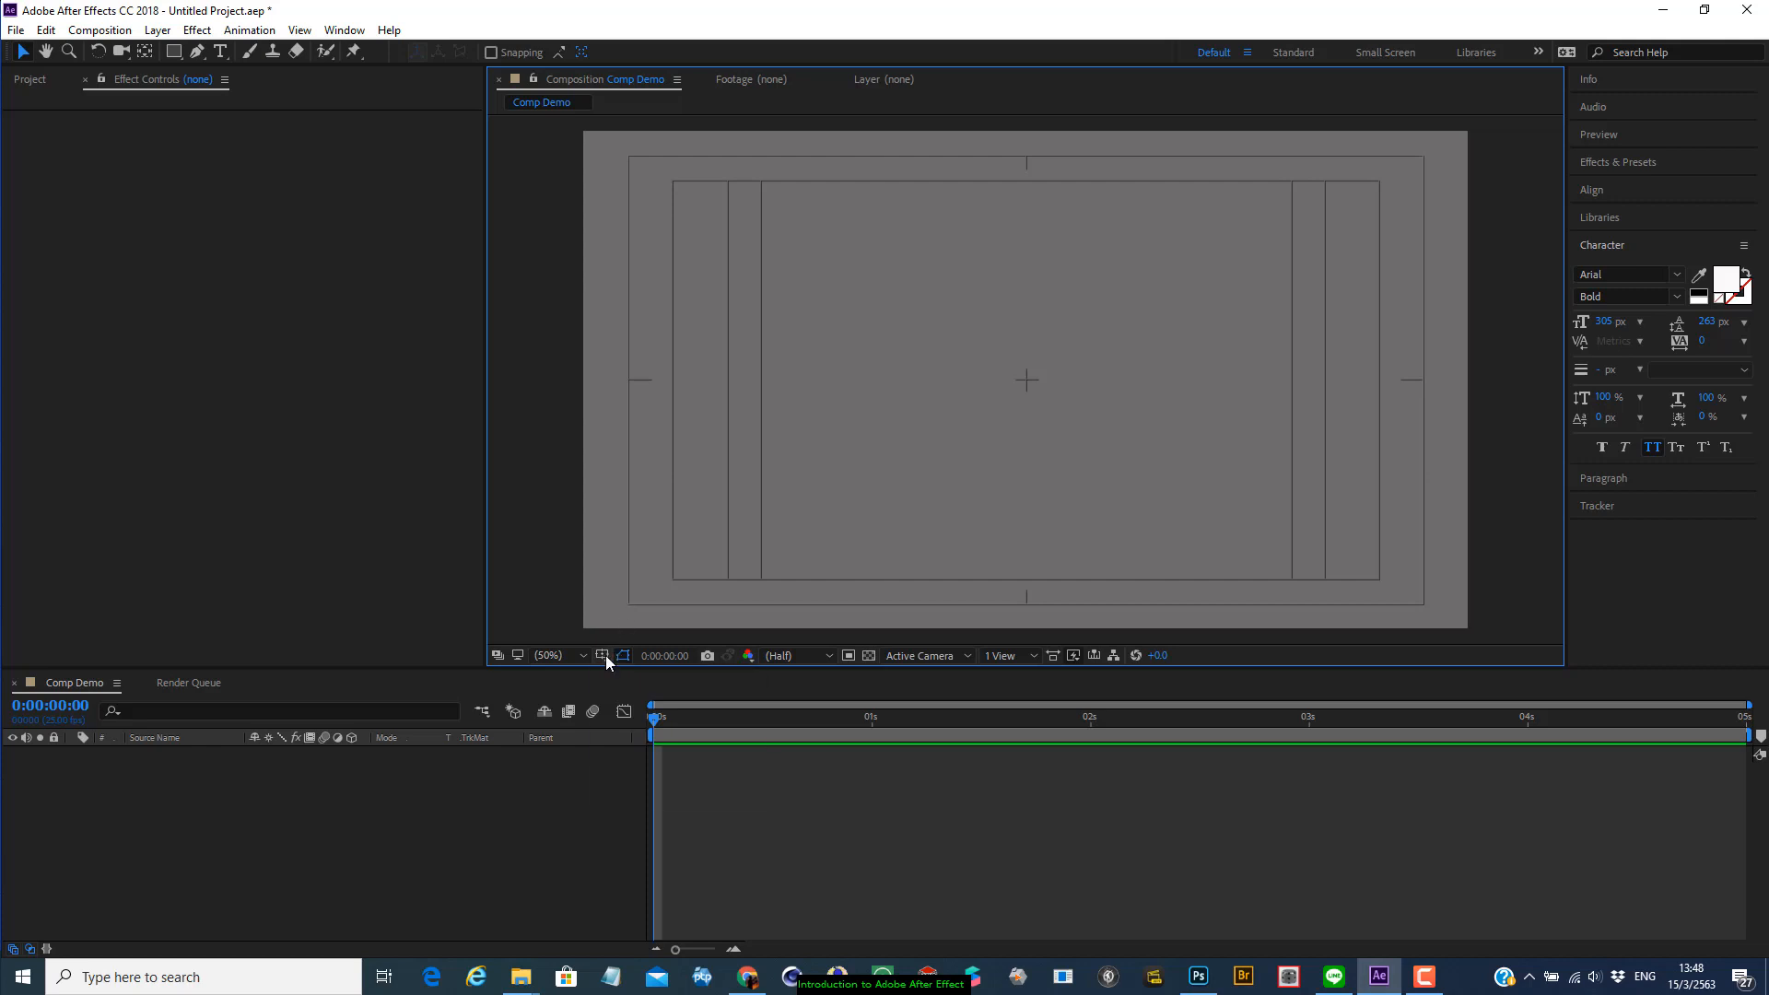
{"action": "left_click", "coordinate": [602, 655]}
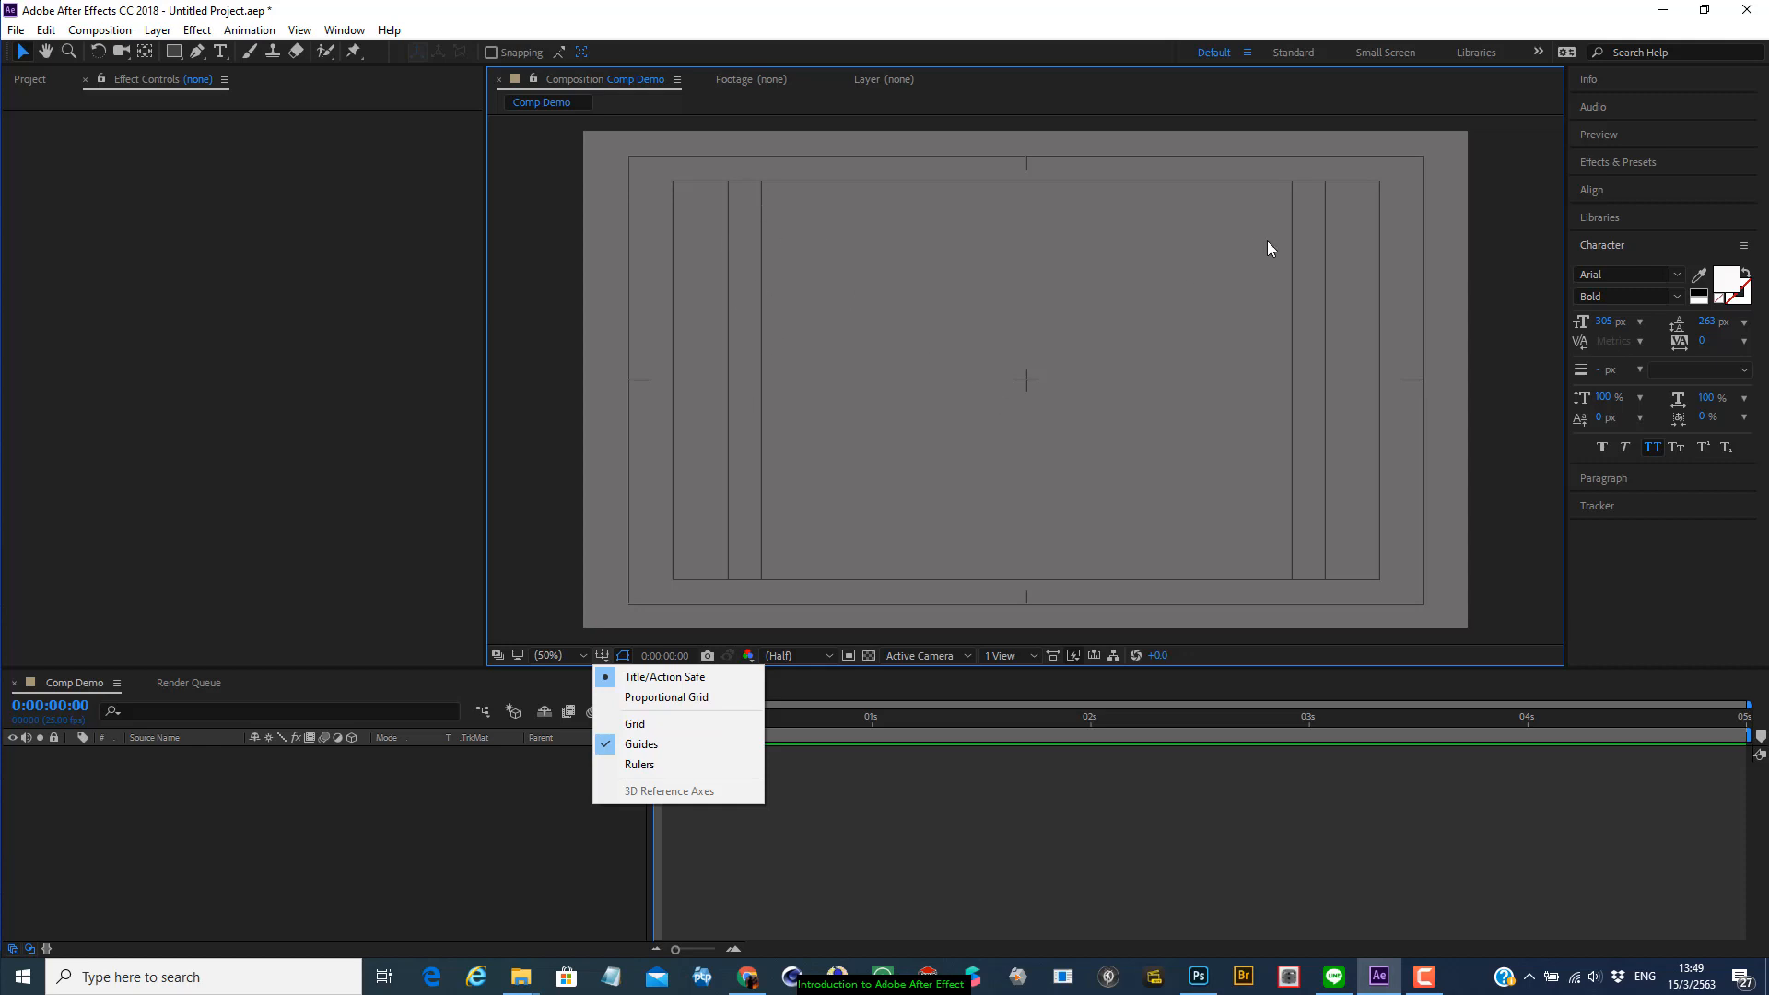
{"action": "left_click", "coordinate": [665, 697]}
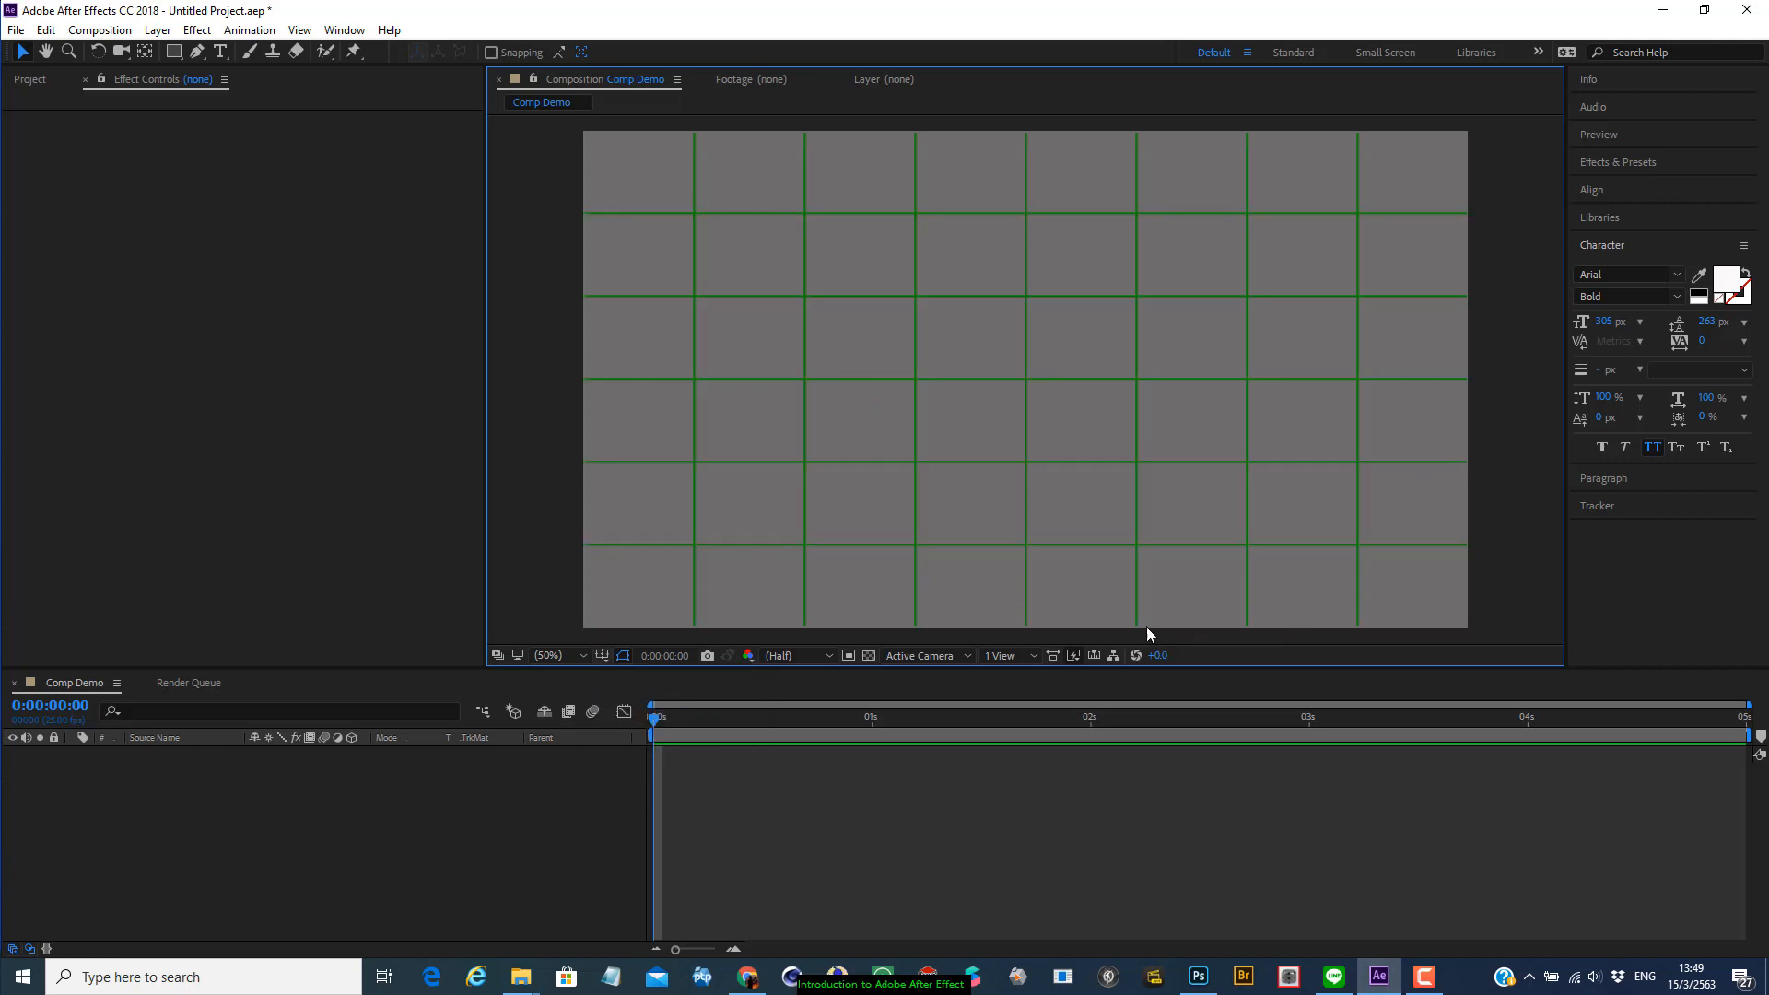
Overlay the regular grid on the composition, and hide both it and the Proportional Grid
{"action": "left_click", "coordinate": [603, 656]}
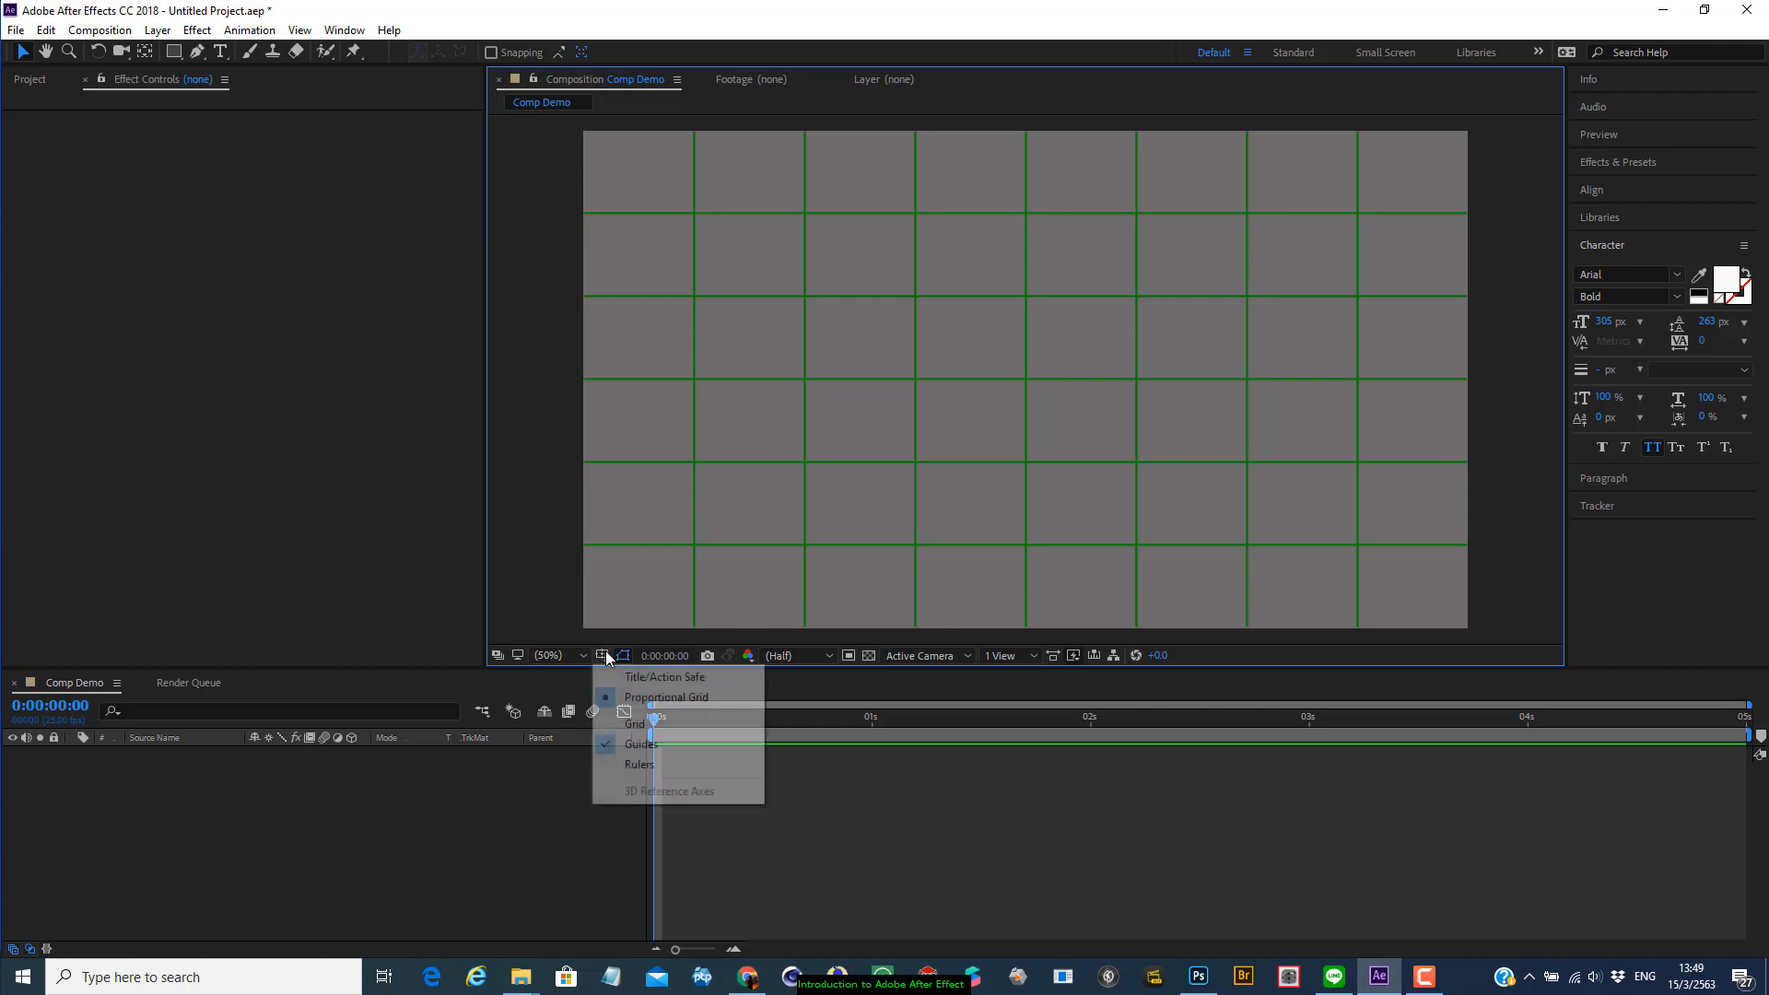
{"action": "left_click", "coordinate": [633, 726]}
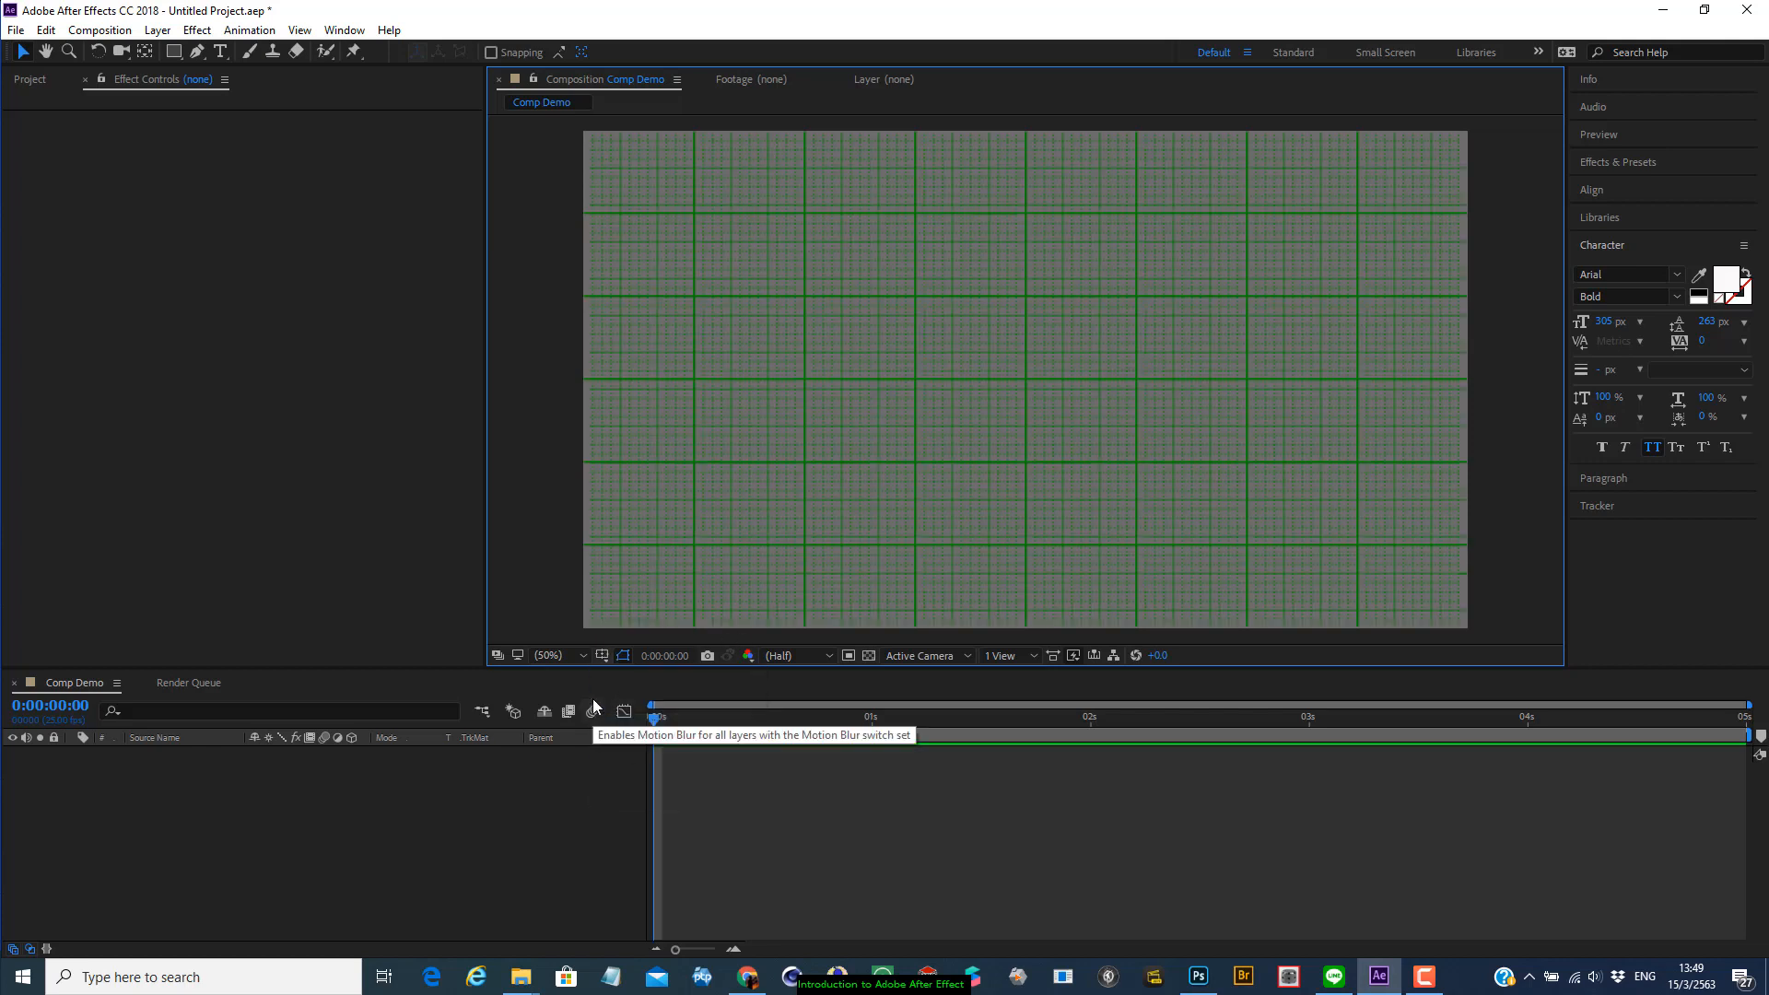
{"action": "left_click", "coordinate": [601, 655]}
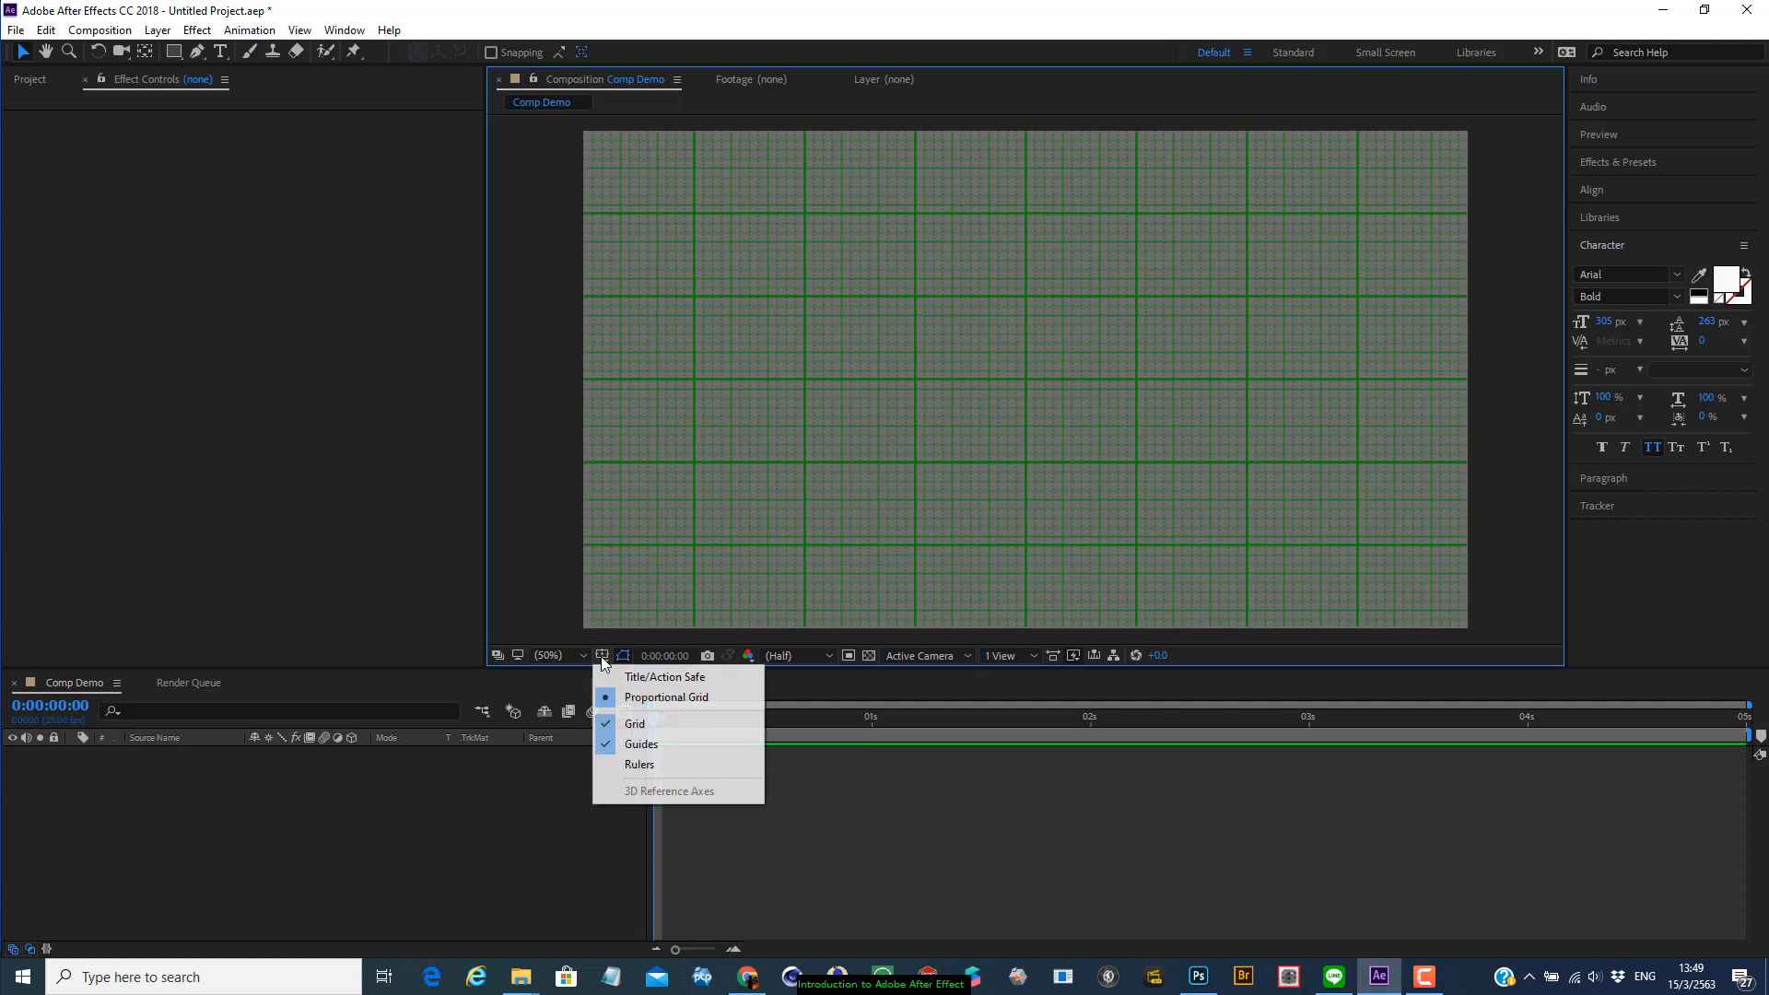
{"action": "left_click", "coordinate": [616, 727]}
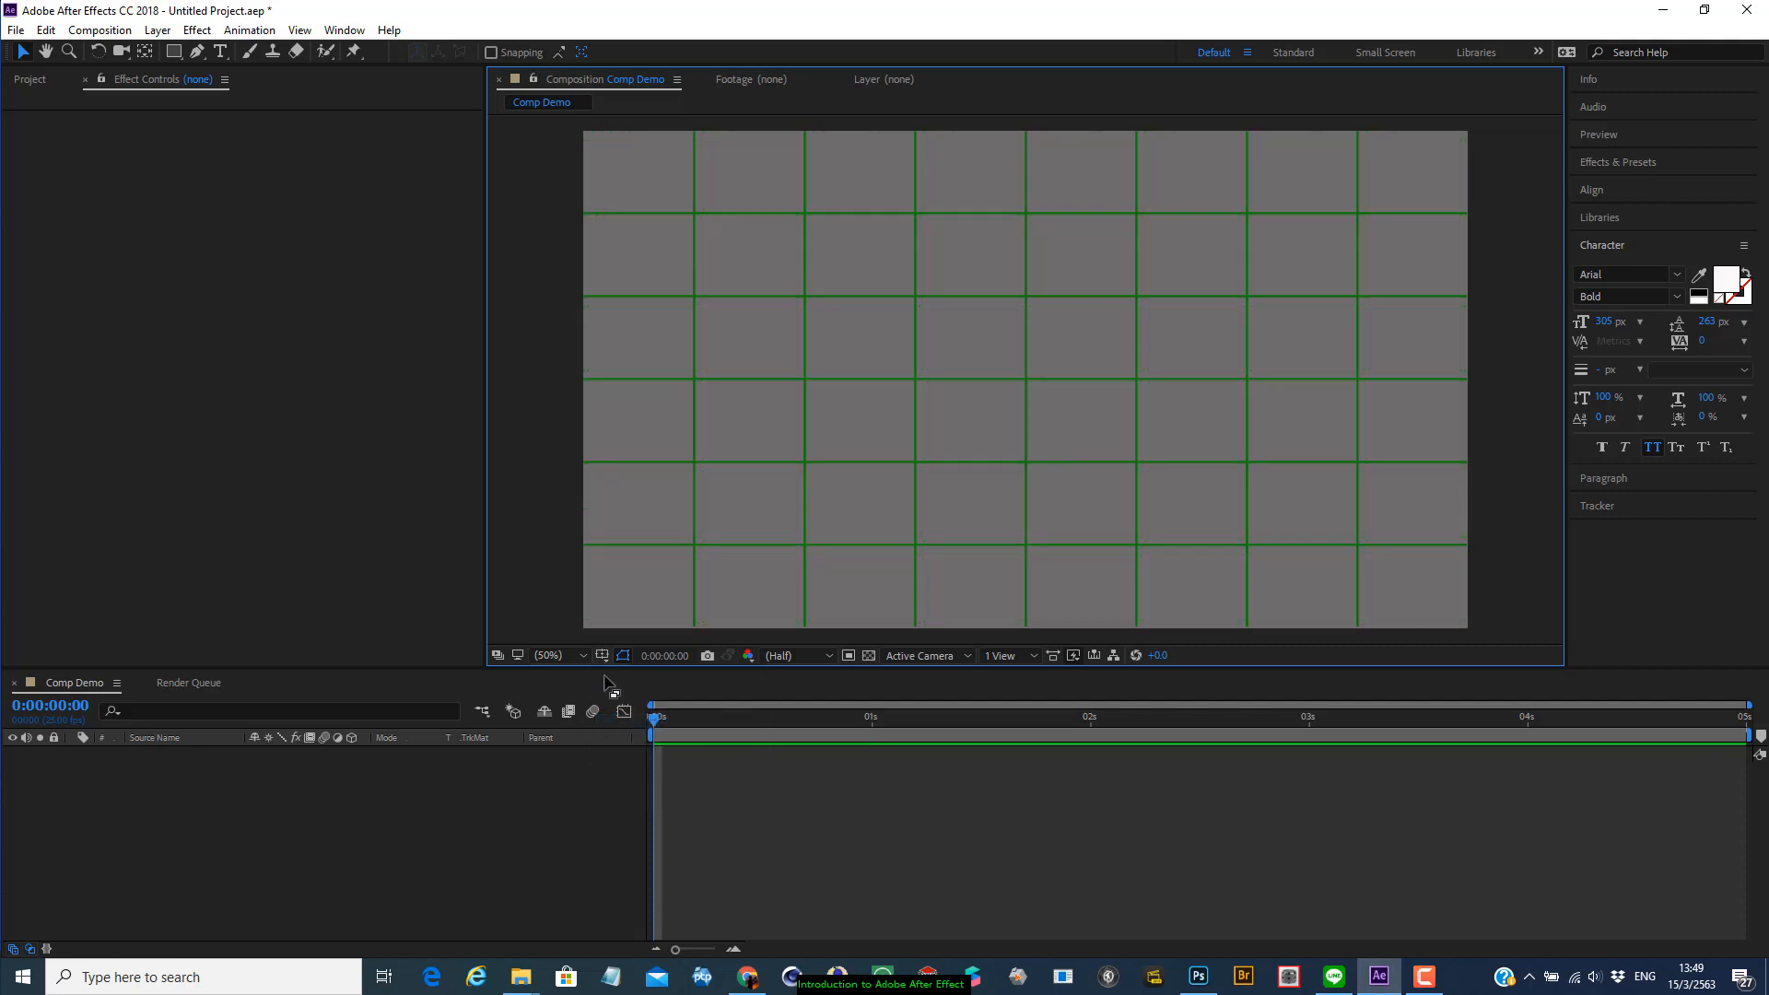
{"action": "left_click", "coordinate": [607, 656]}
{"action": "left_click", "coordinate": [617, 697]}
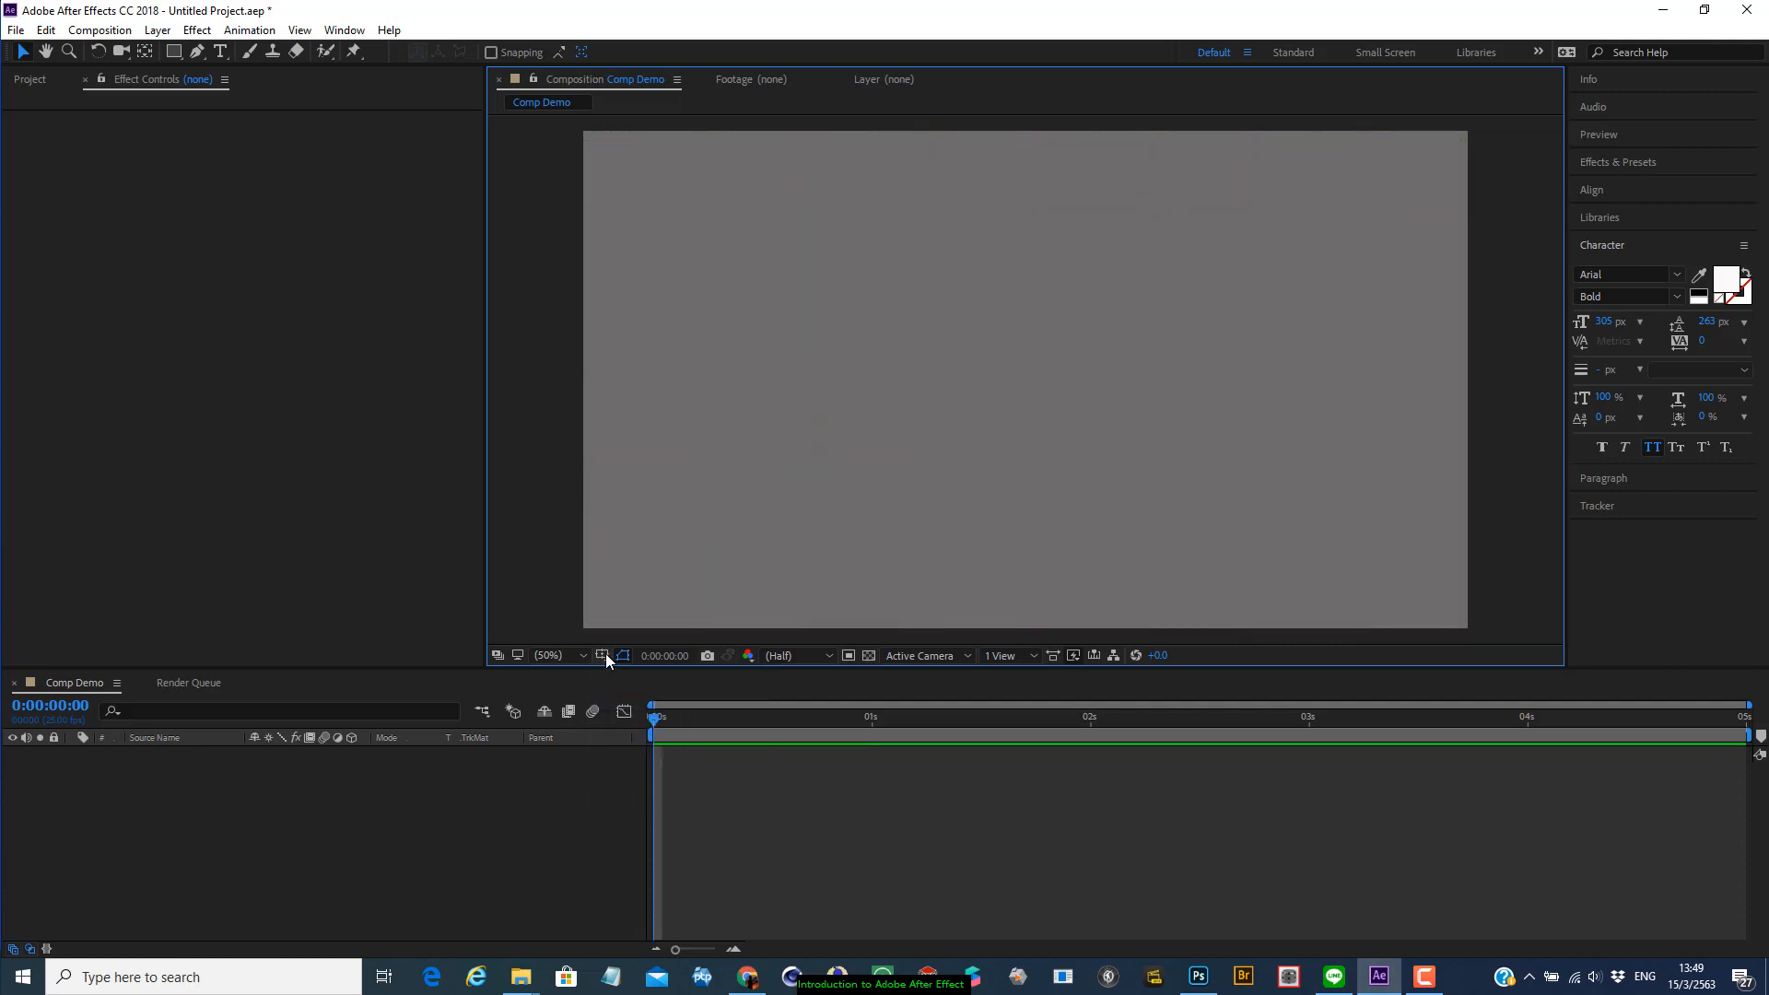
Display the Title/Action Safe margins over the composition, and briefly show and hide the rulers
{"action": "left_click", "coordinate": [604, 655]}
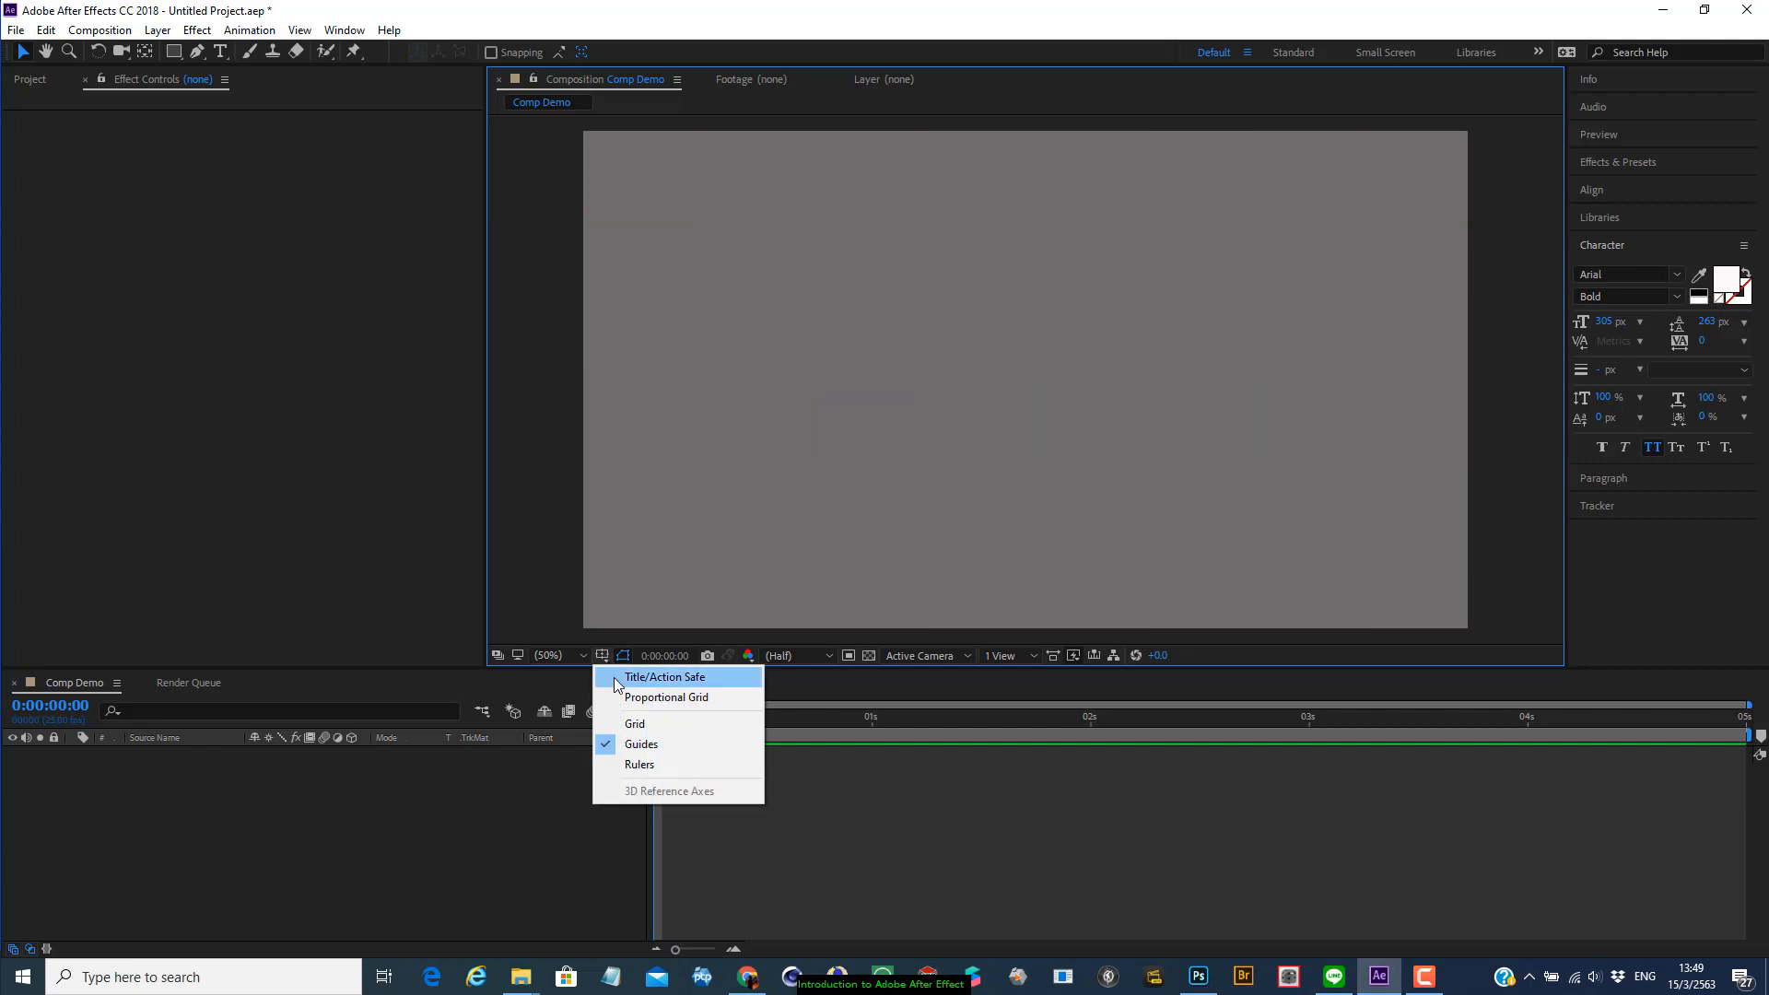
{"action": "left_click", "coordinate": [615, 680]}
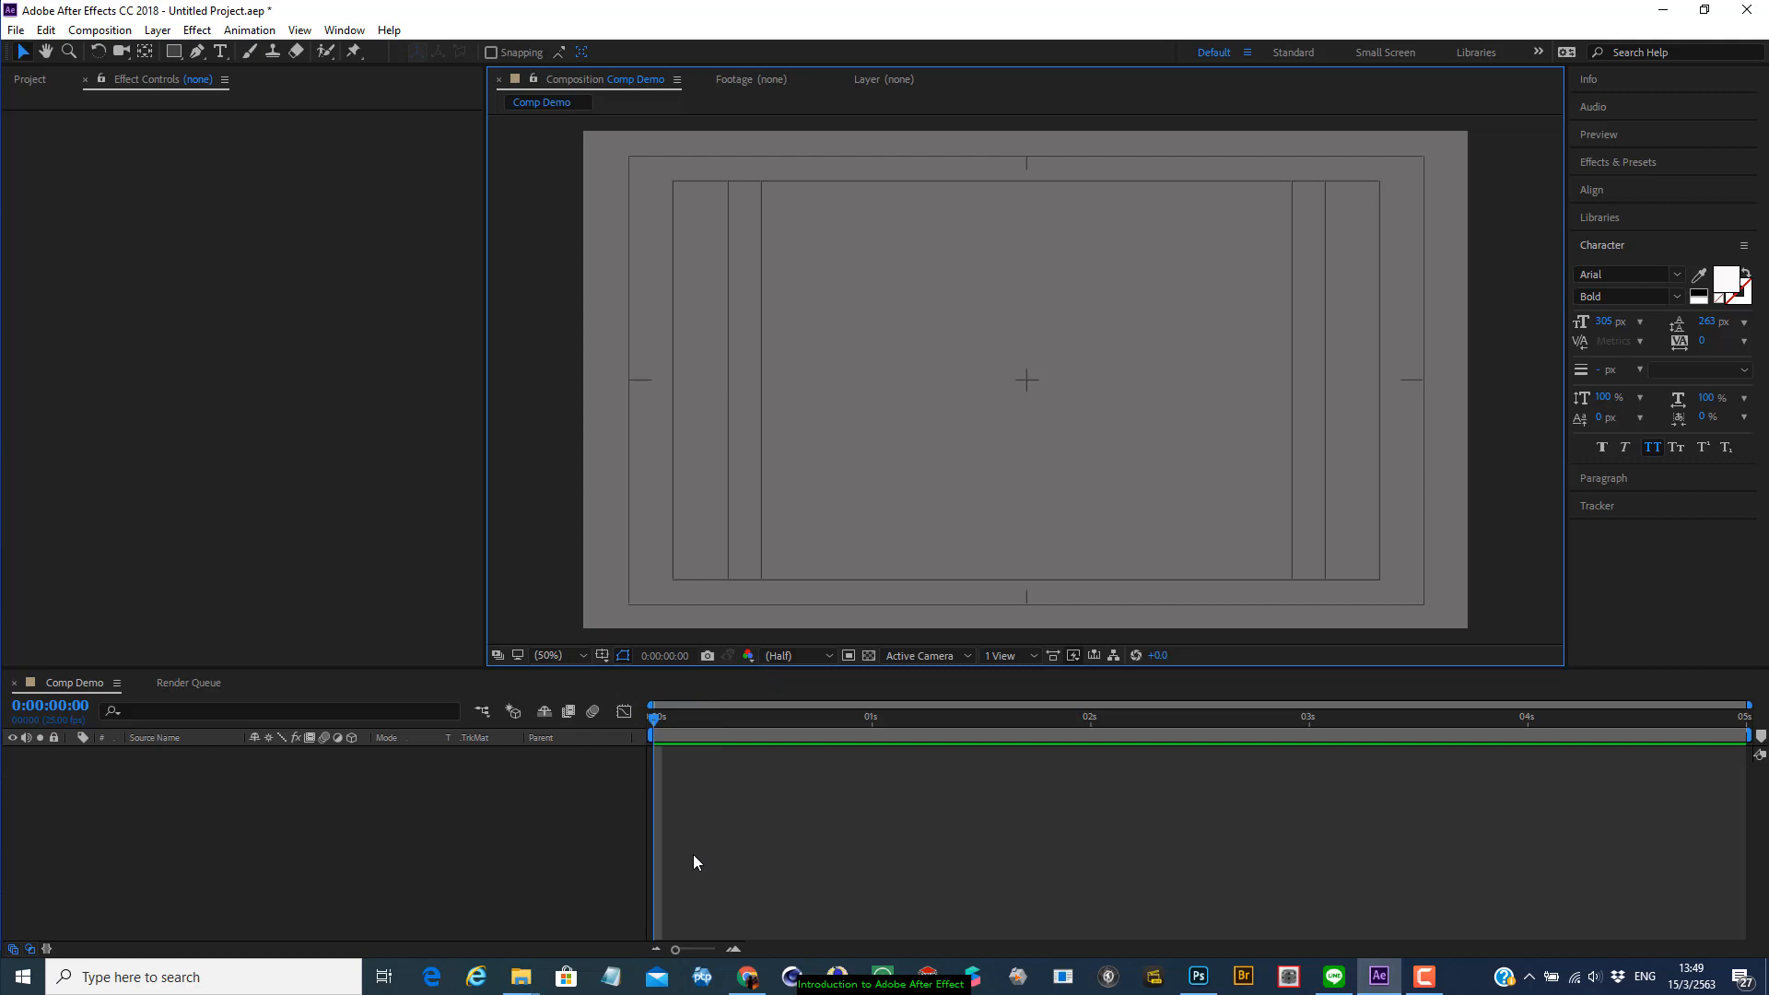
{"action": "left_click", "coordinate": [604, 657]}
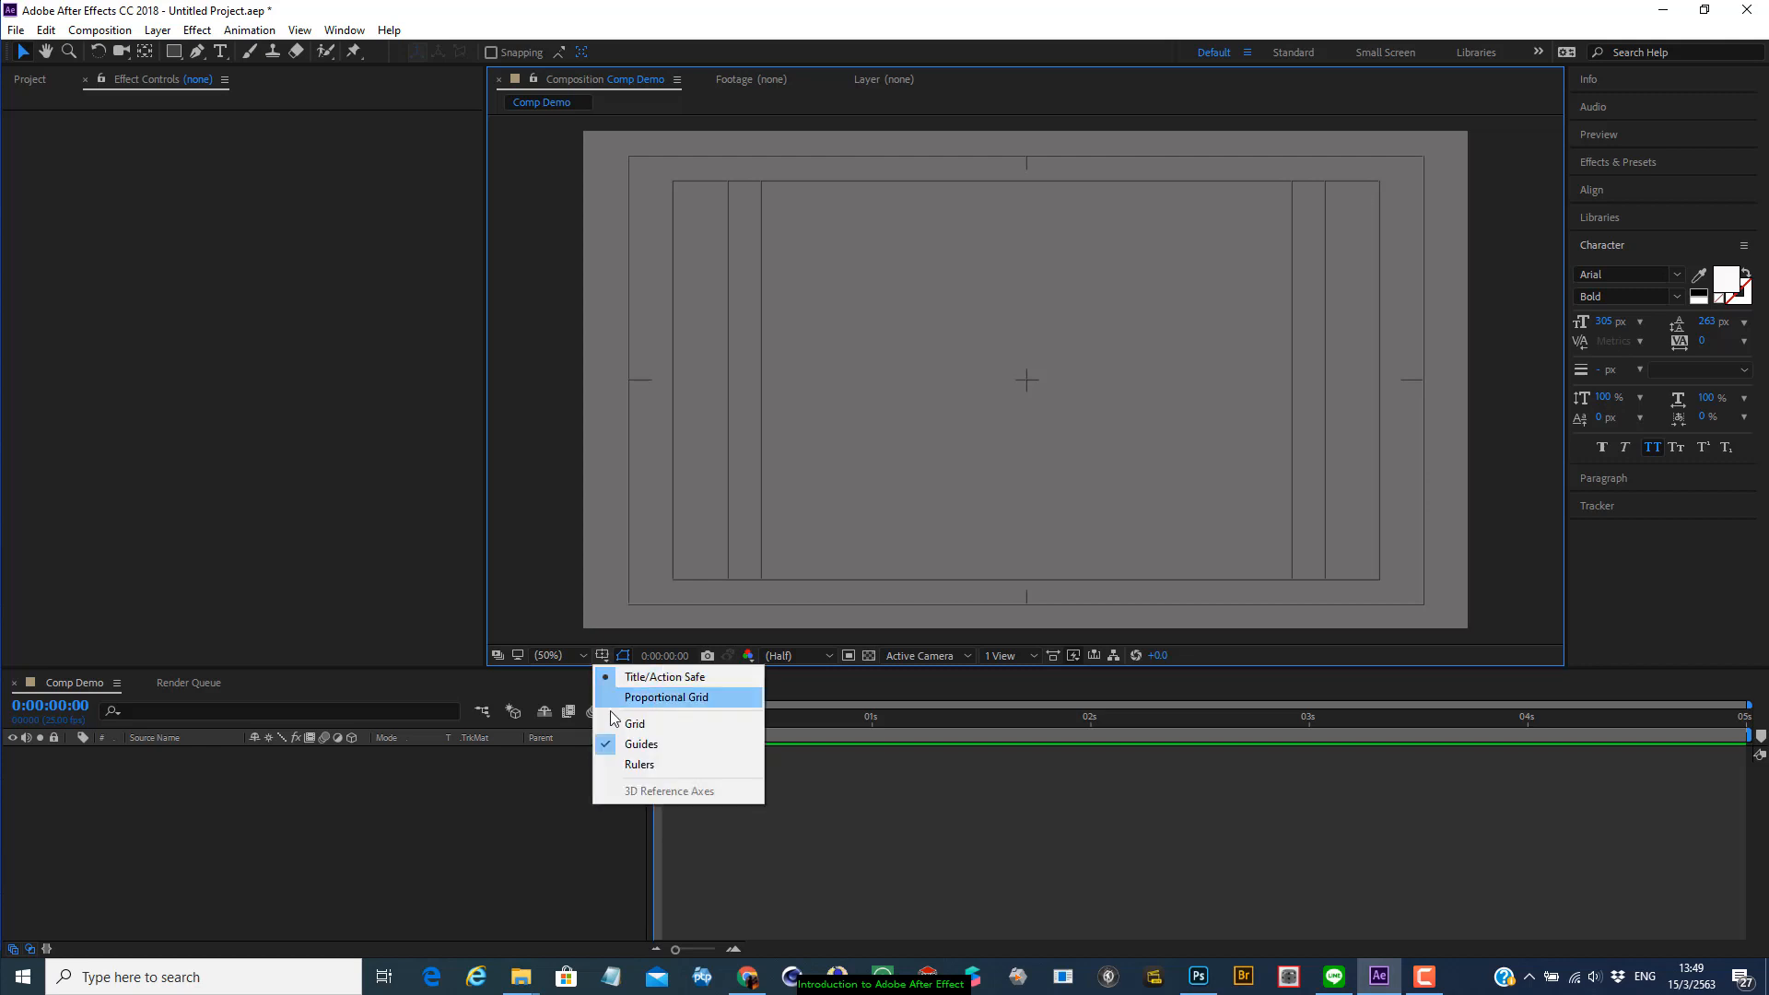
{"action": "left_click", "coordinate": [635, 764]}
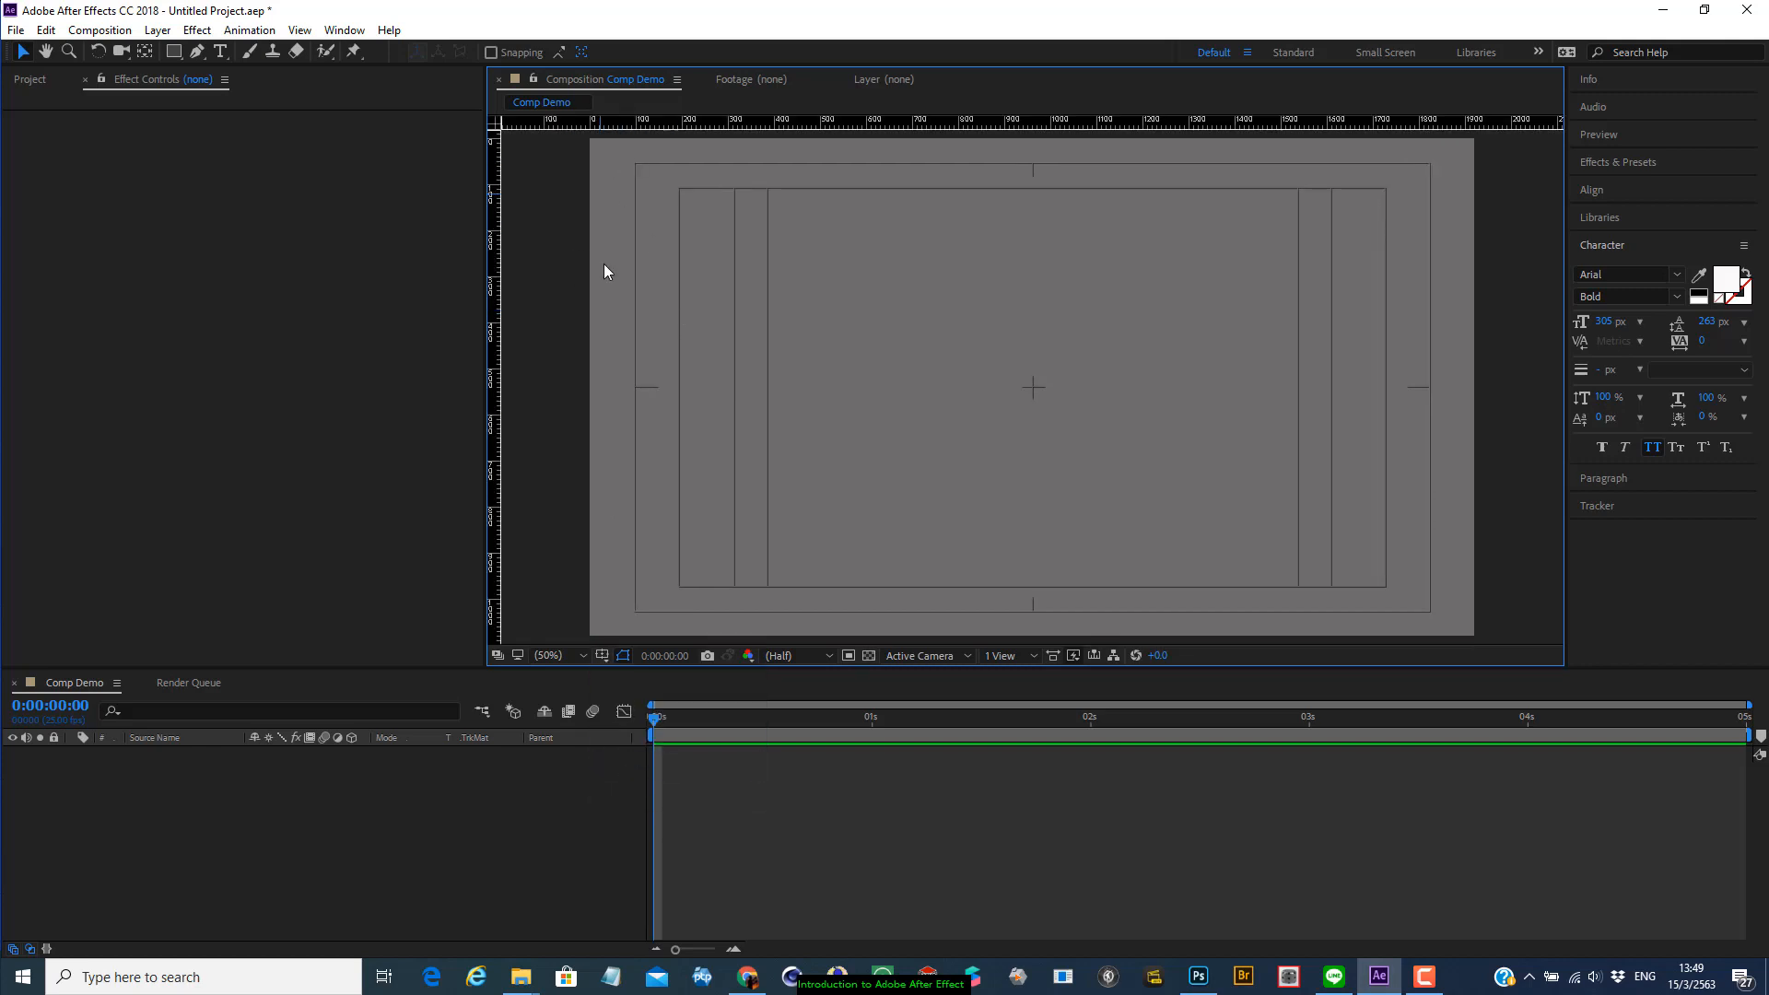
{"action": "left_click", "coordinate": [602, 656]}
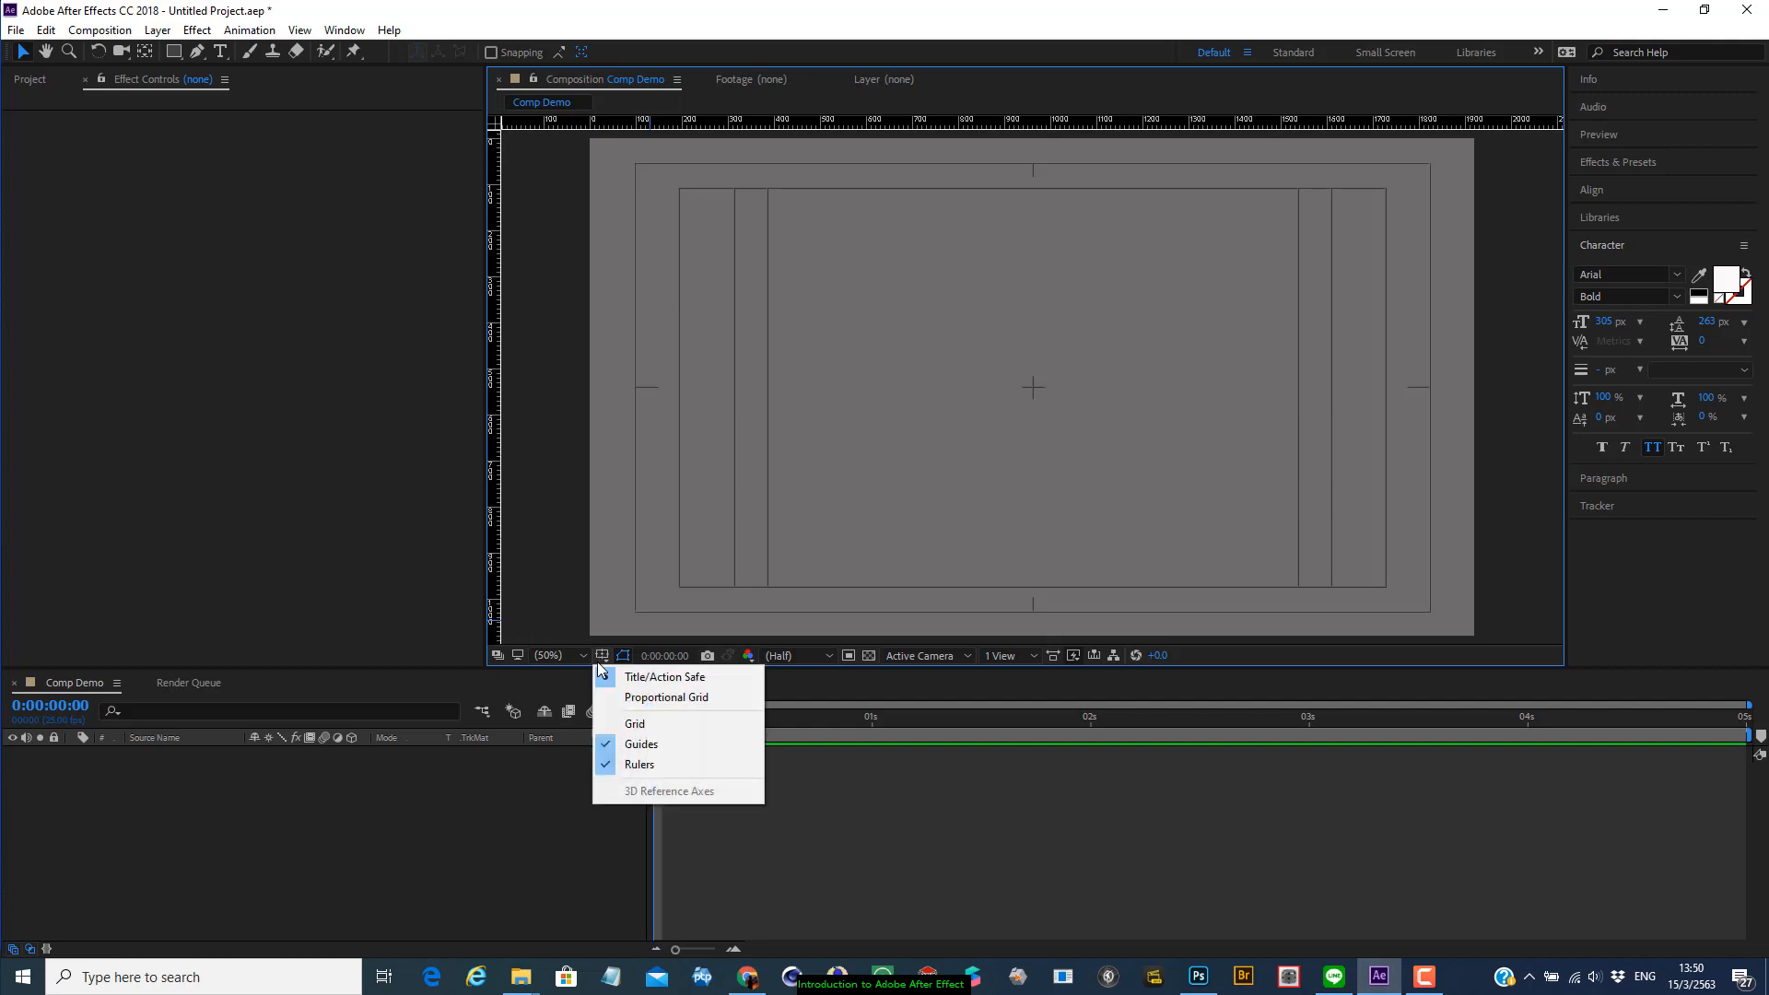
{"action": "left_click", "coordinate": [626, 764]}
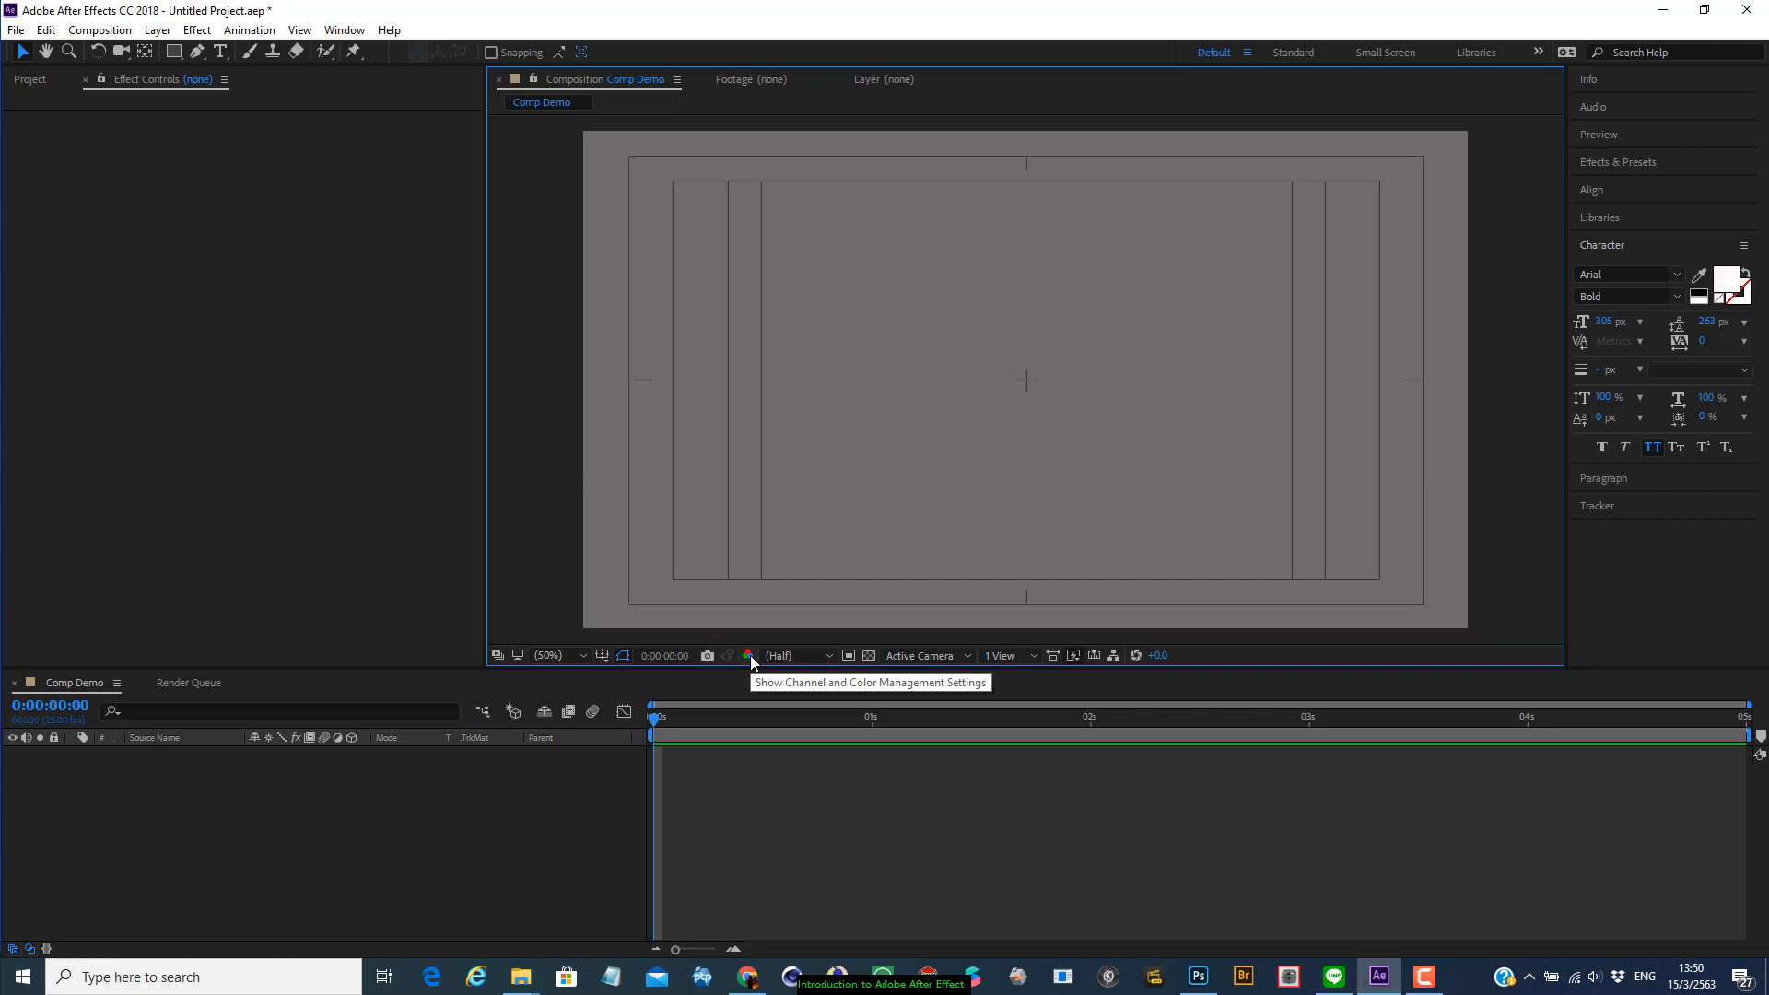
{"action": "left_click", "coordinate": [829, 654]}
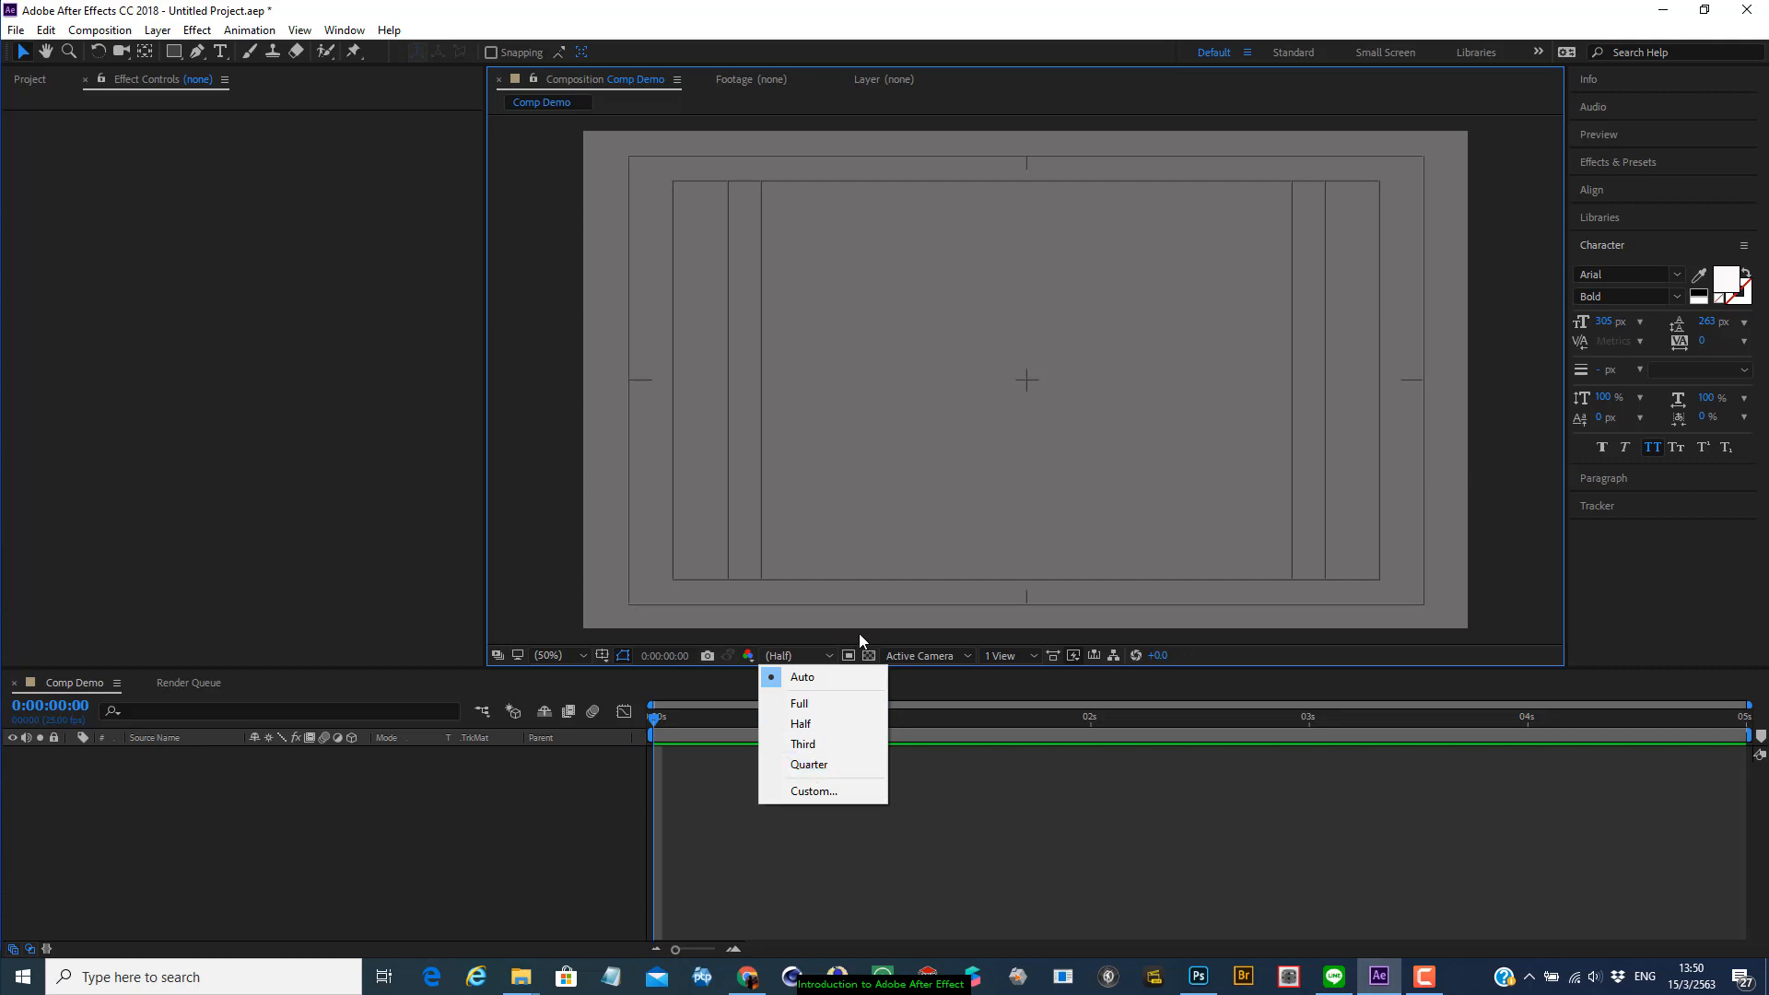
{"action": "left_click", "coordinate": [1264, 661]}
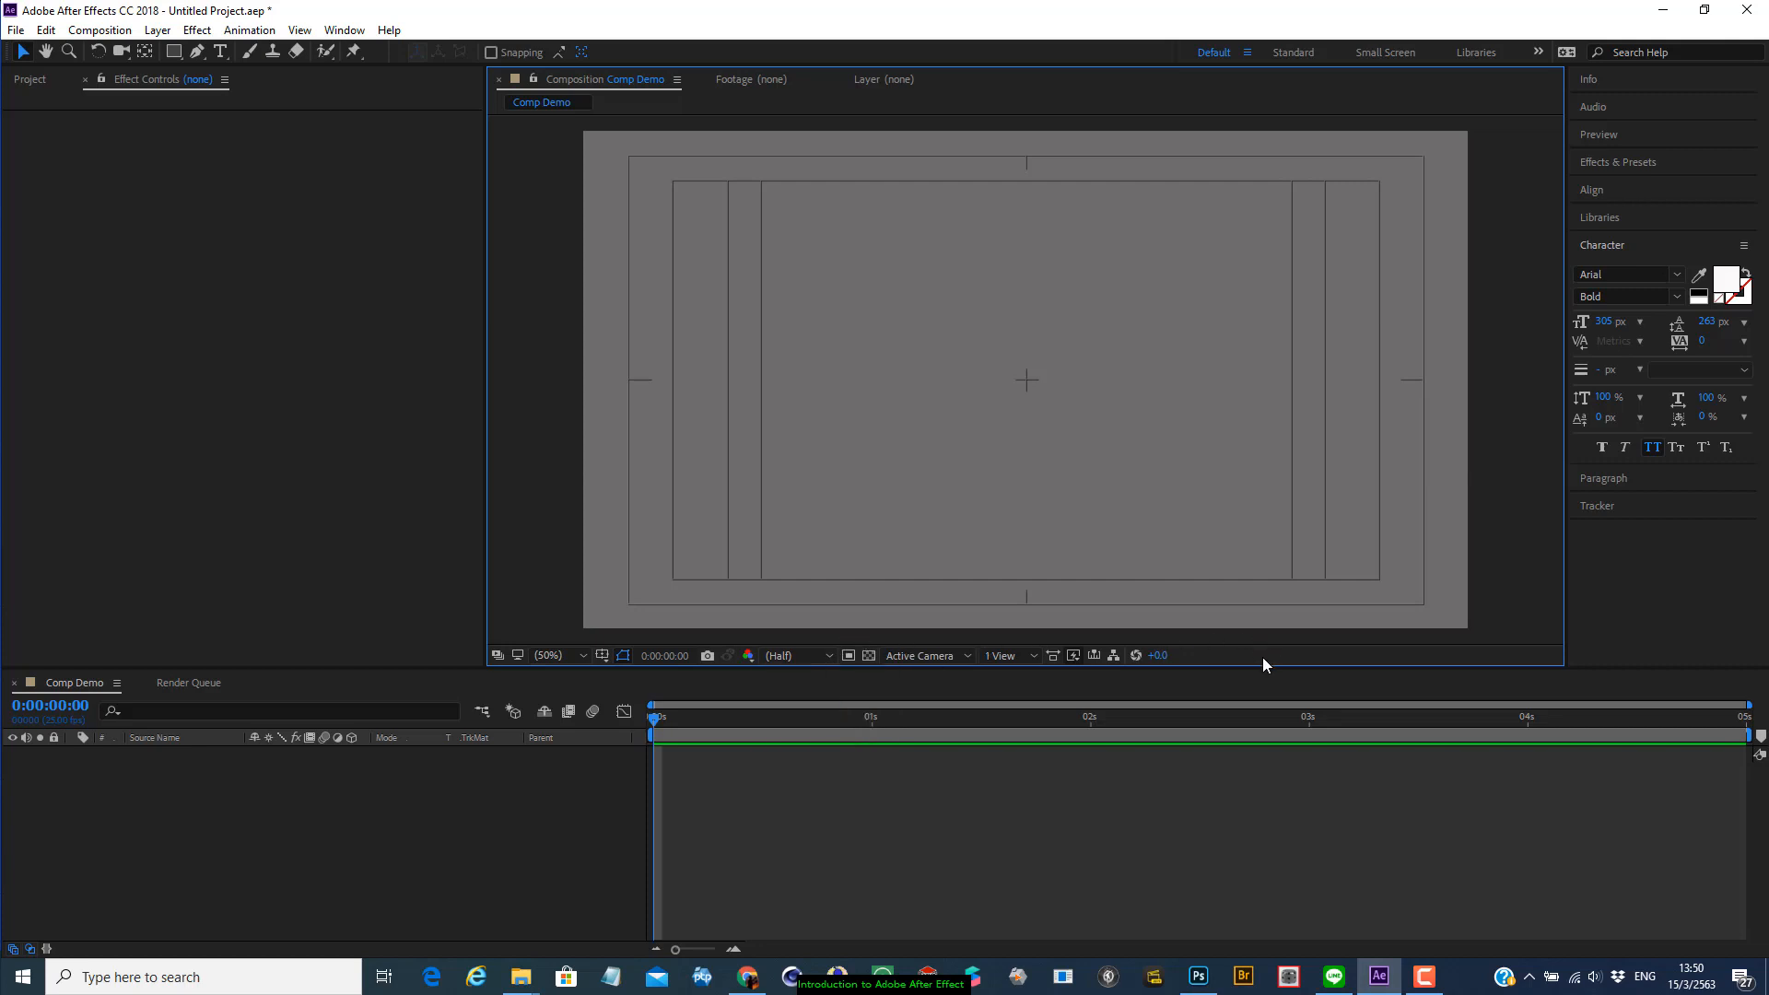
{"action": "left_click", "coordinate": [969, 656]}
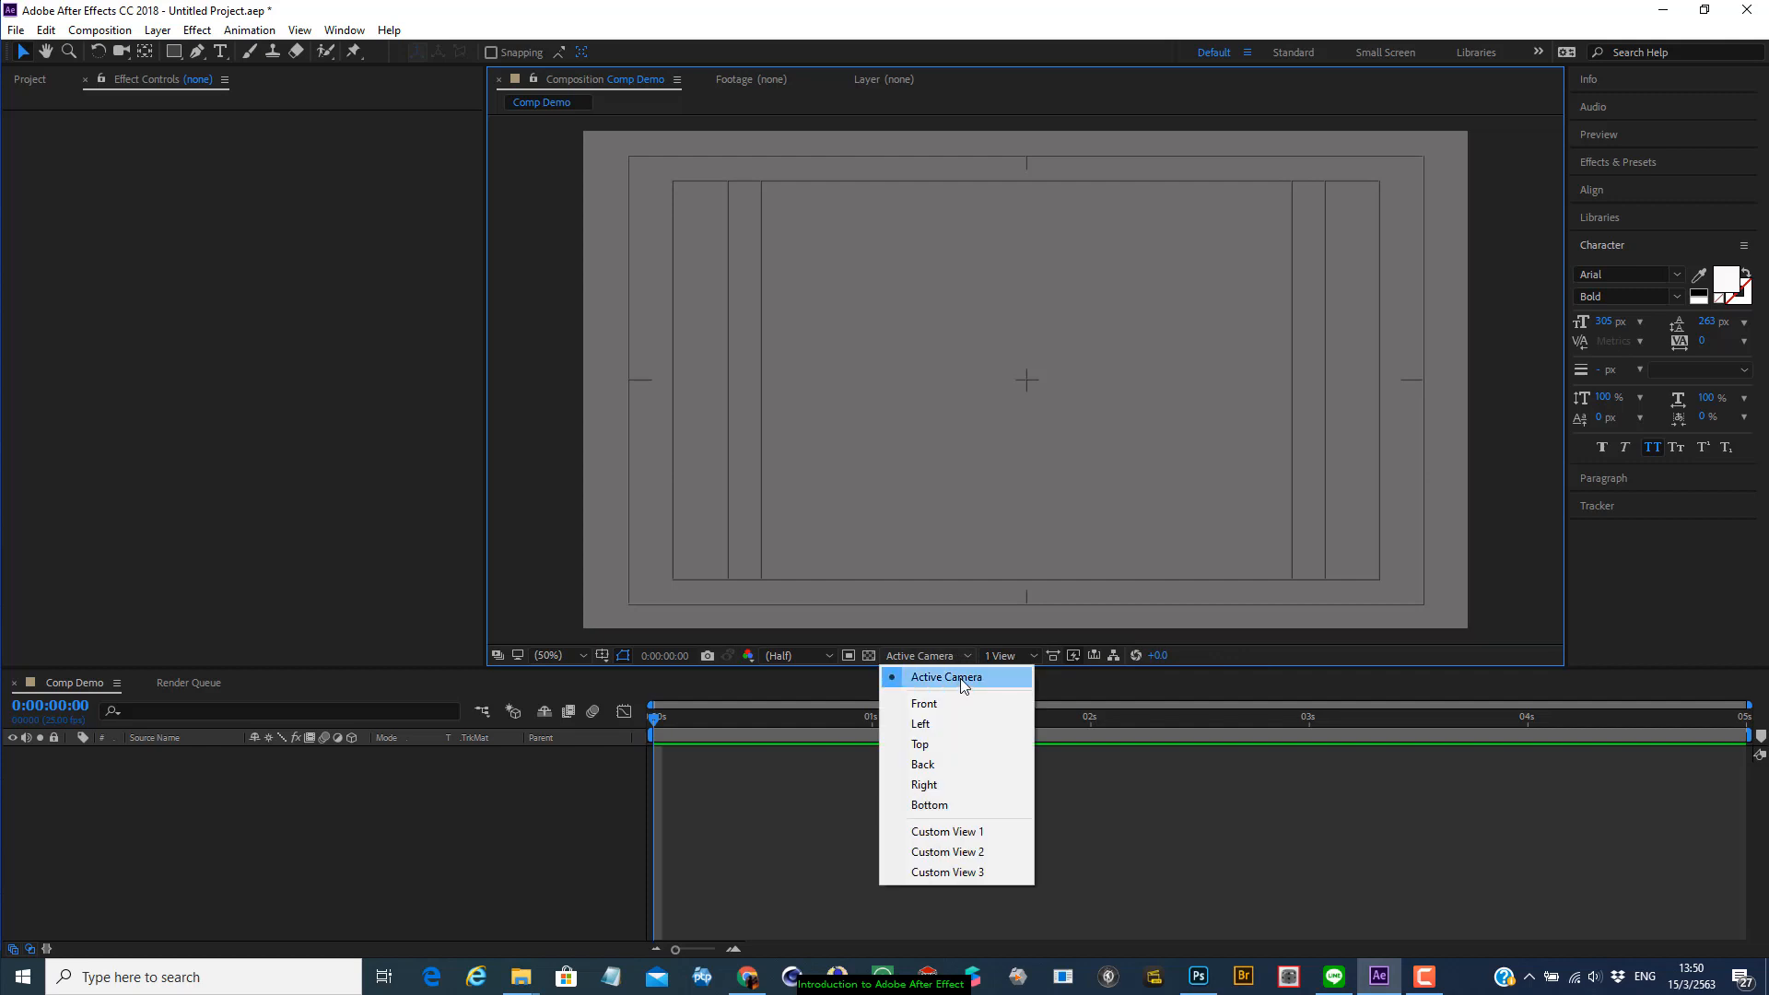
{"action": "left_click", "coordinate": [963, 681]}
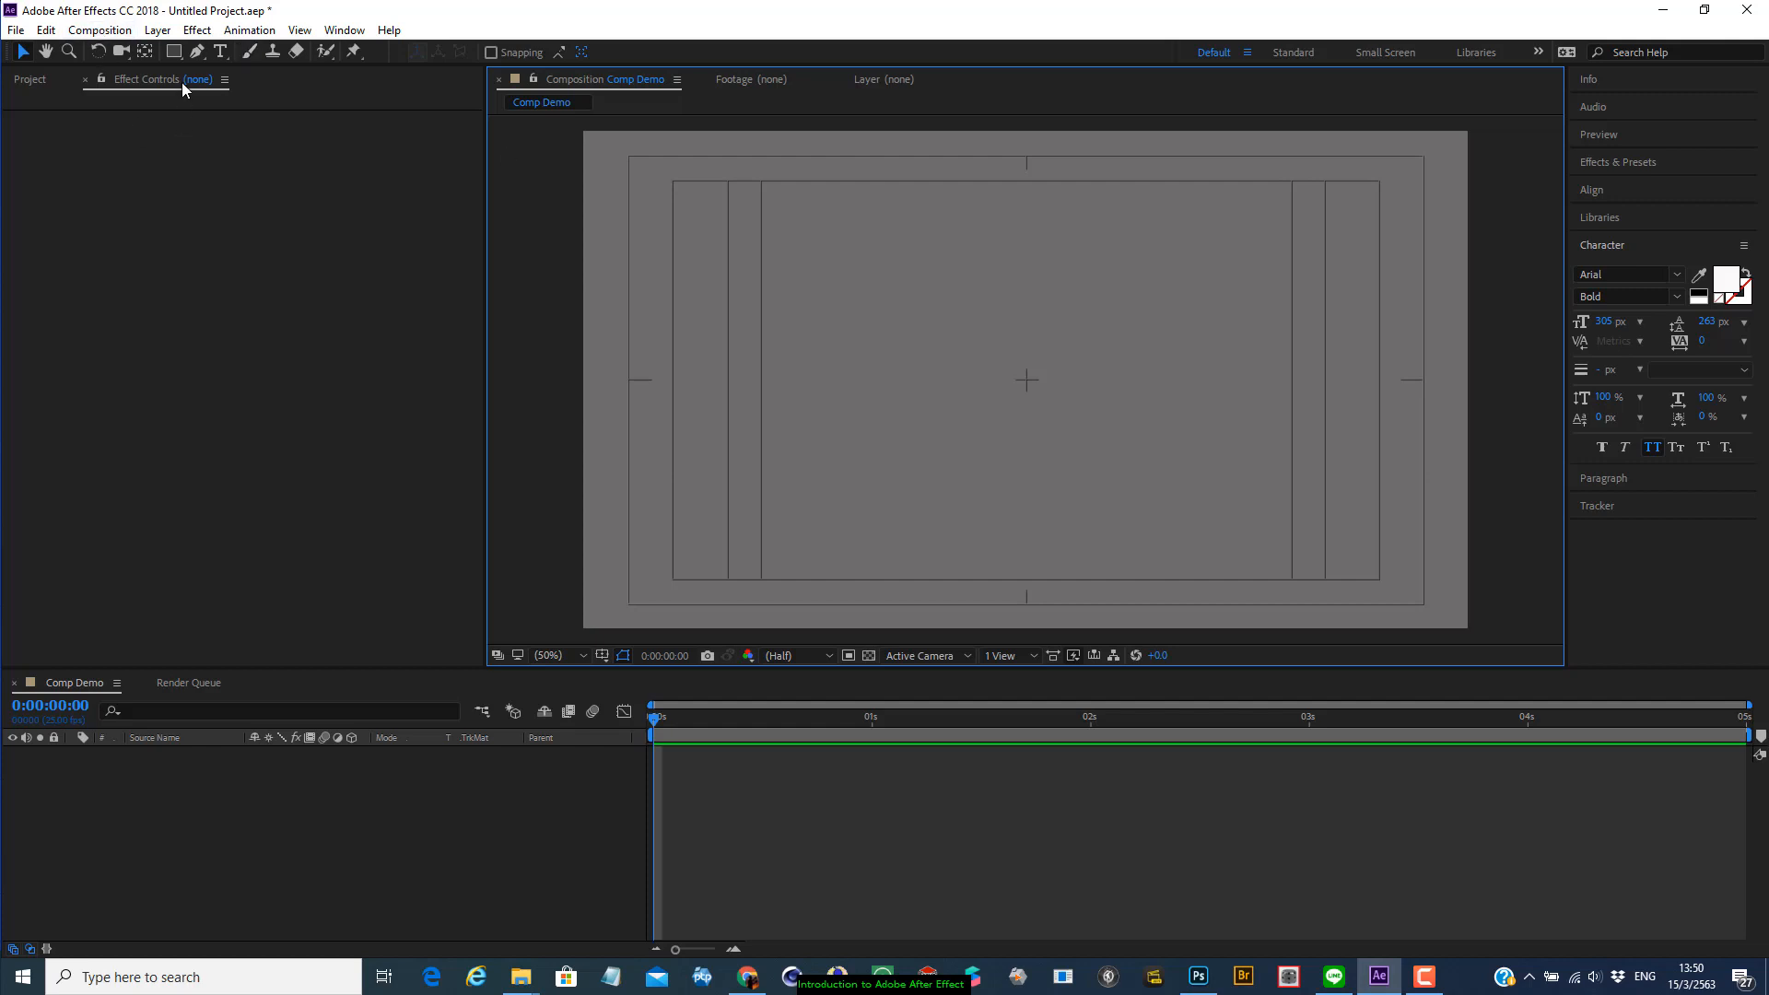
Draw a purple five-pointed star just left of the composition's center with the Star tool, and show the project's contents
{"action": "left_click", "coordinate": [176, 52]}
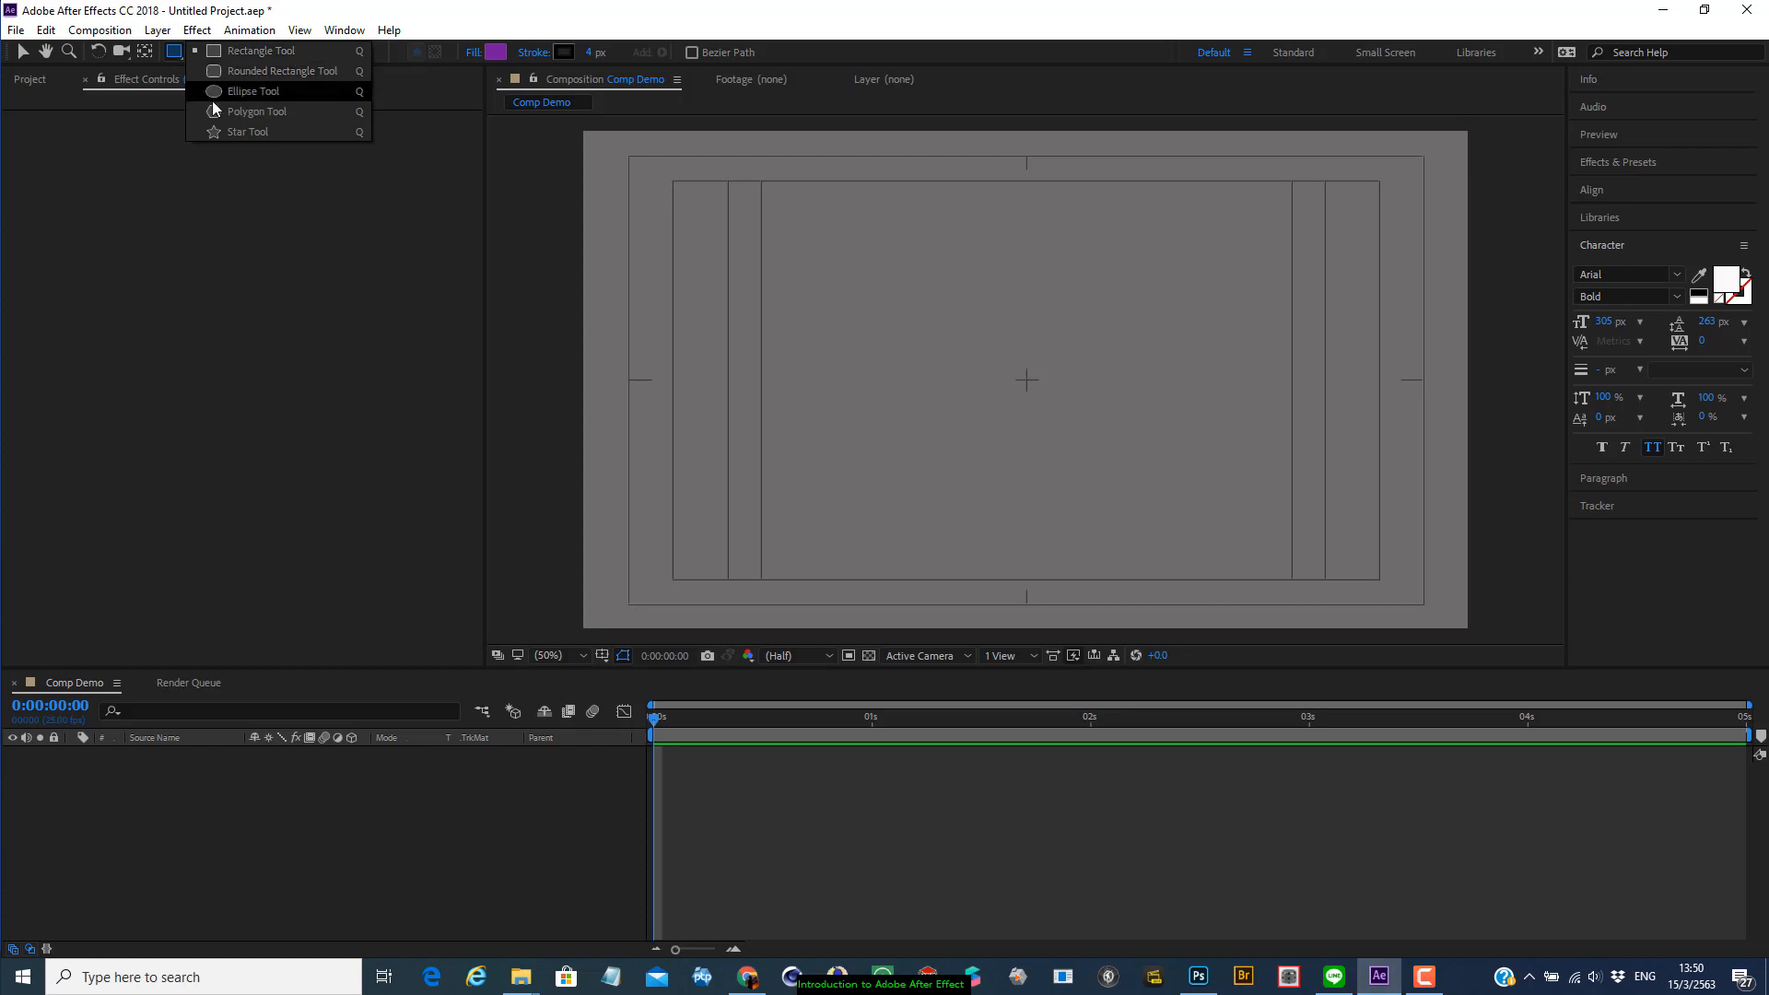
{"action": "left_click", "coordinate": [217, 131]}
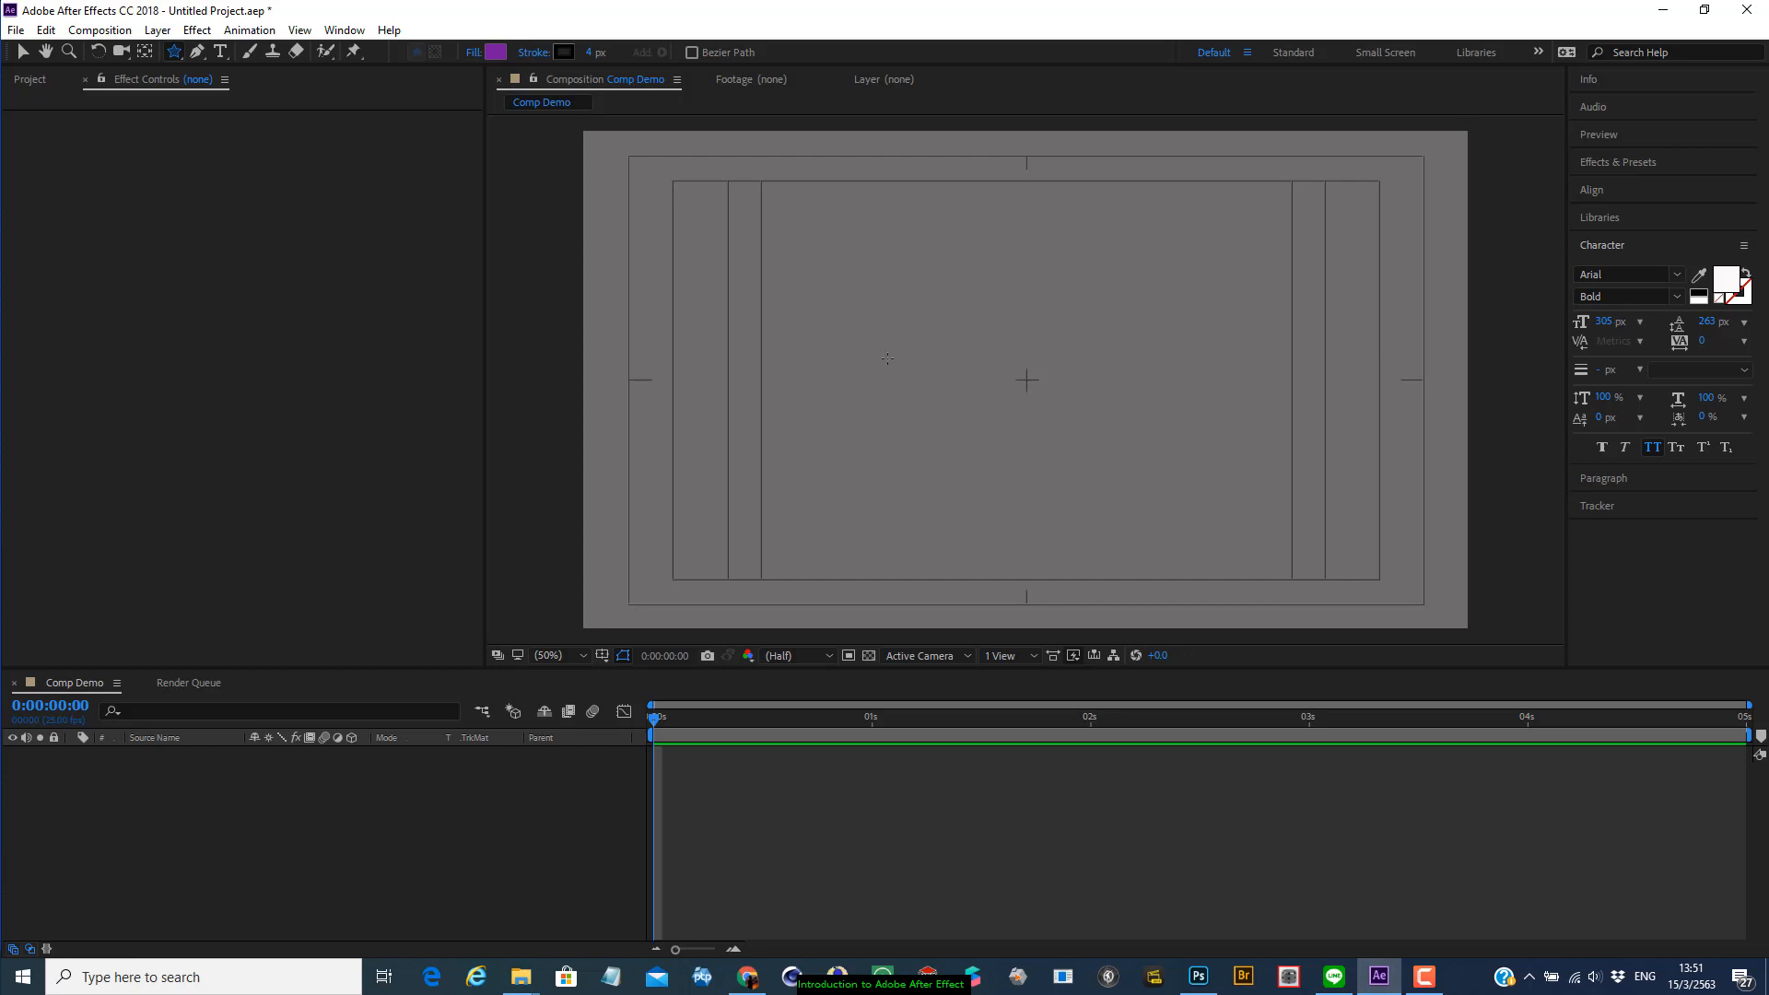
{"action": "left_click_drag", "start_coordinate": [894, 350], "coordinate": [974, 431]}
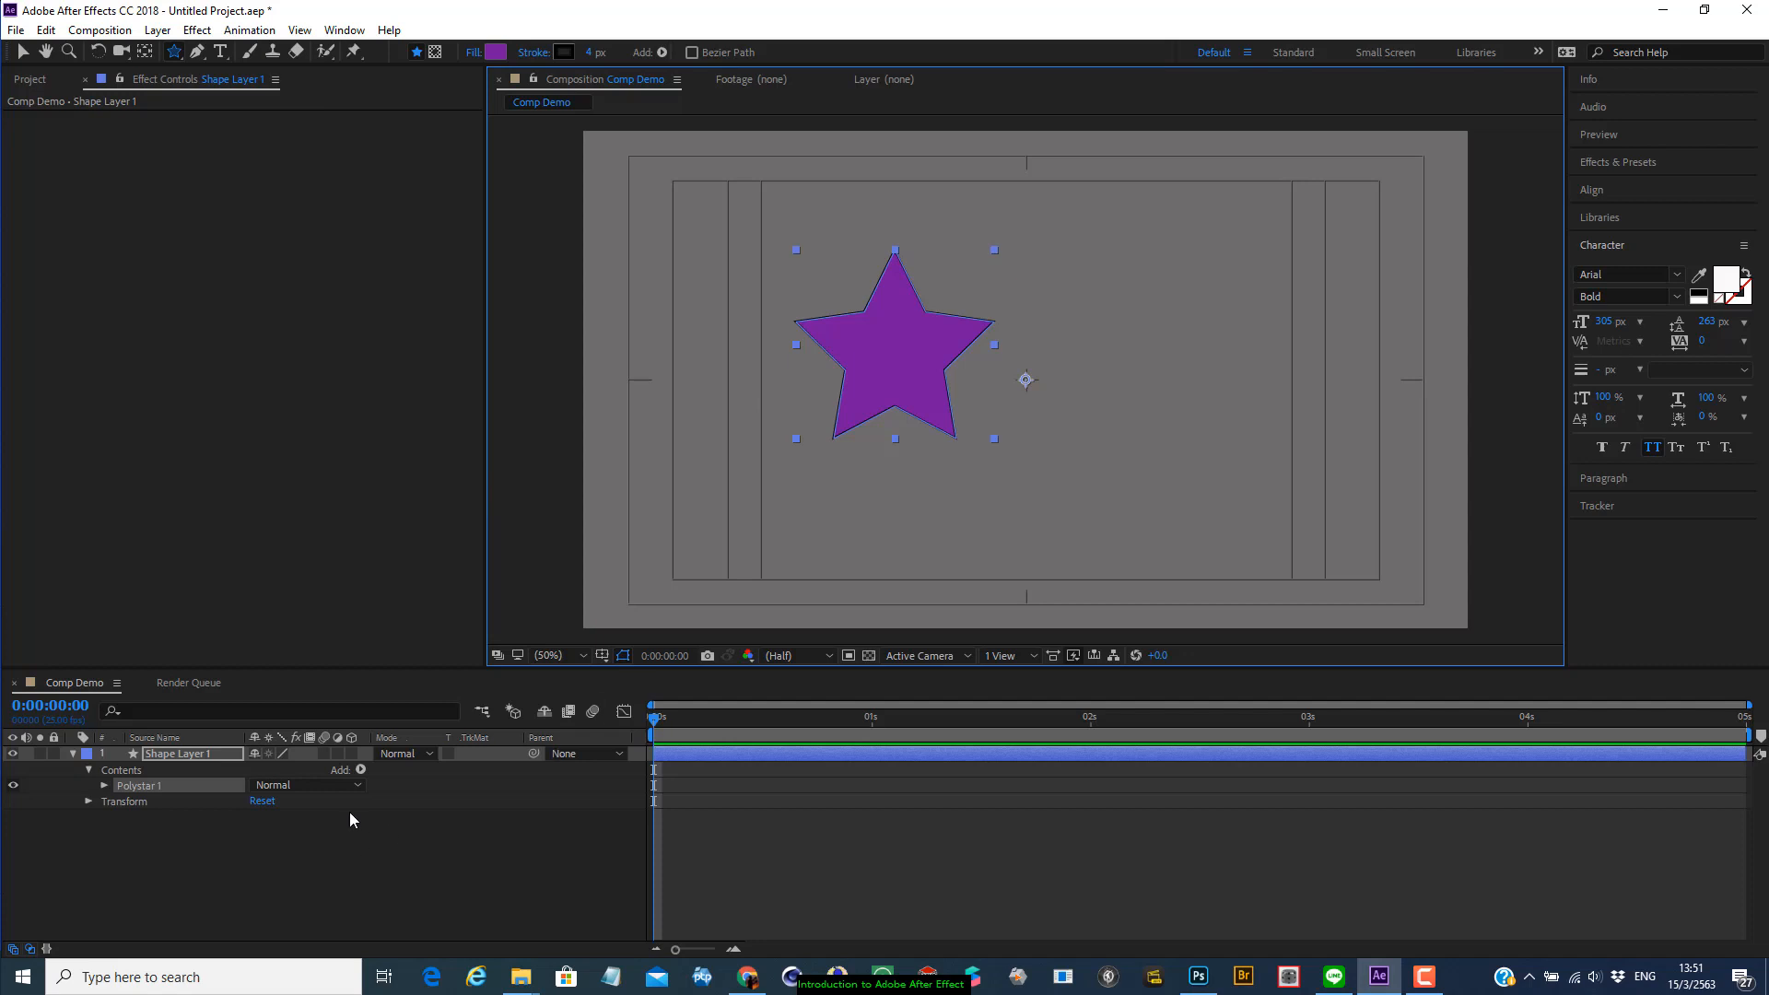
{"action": "left_click", "coordinate": [33, 83]}
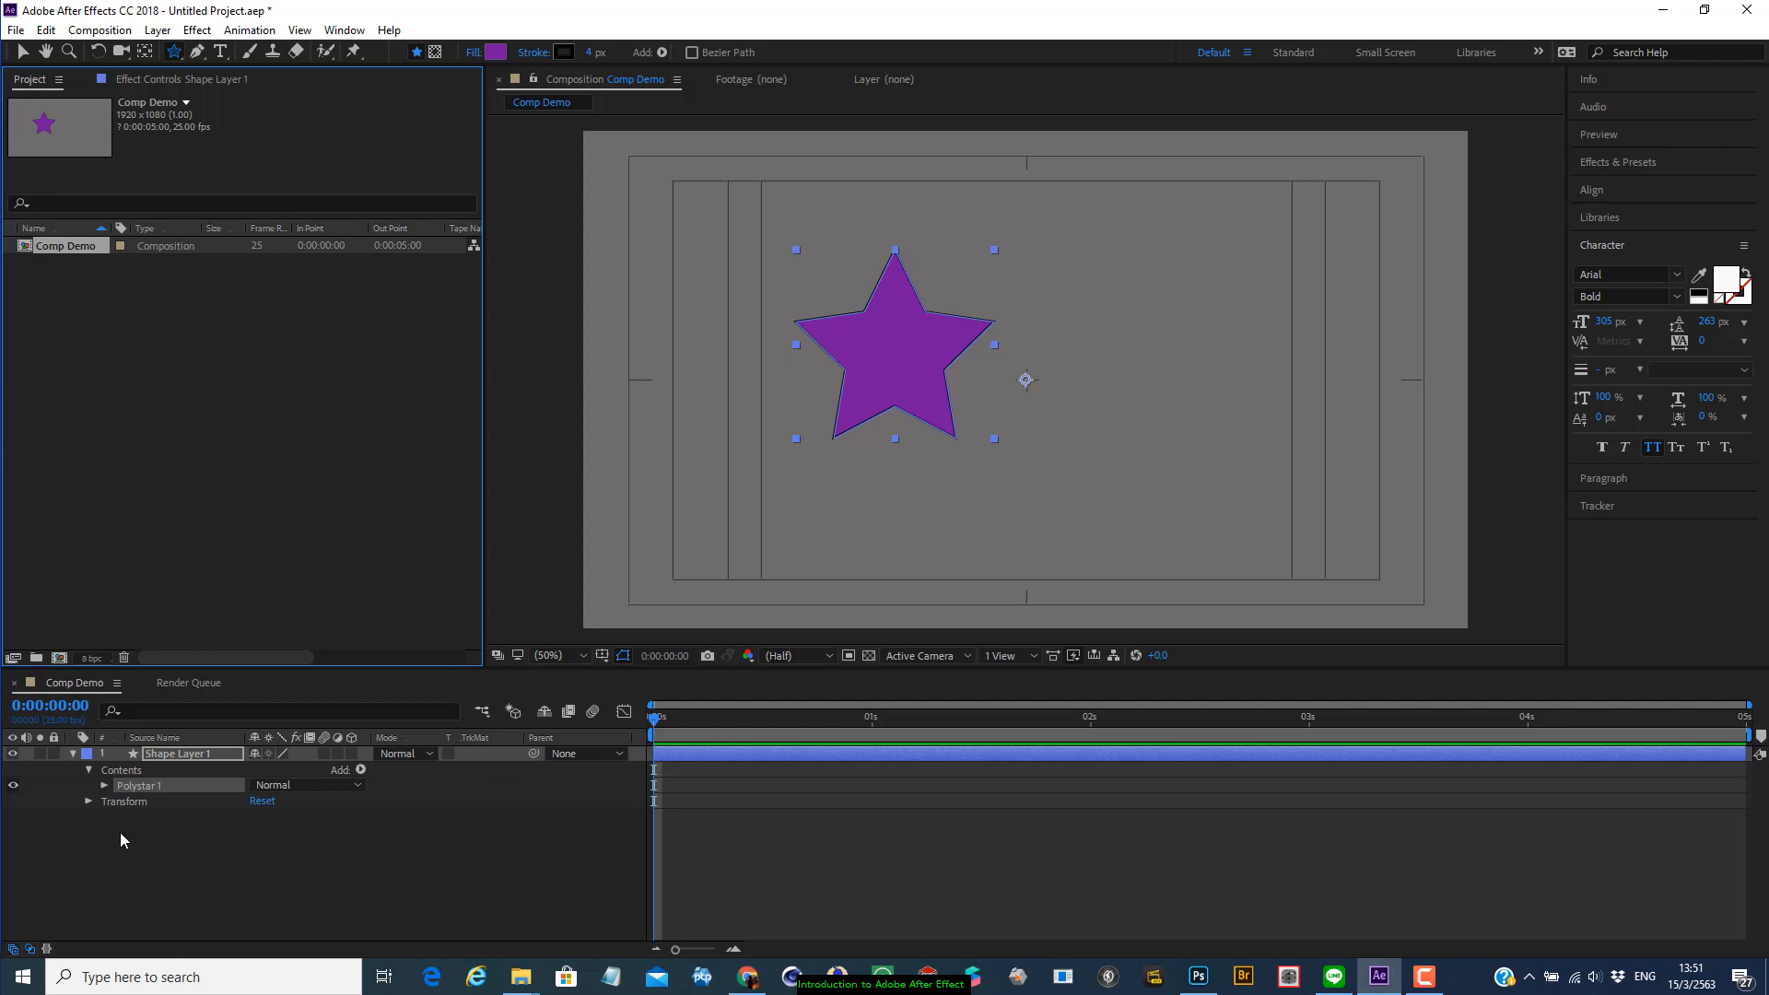
Collapse the shape layer's Contents and rename the layer as Star Shape Layer 1
{"action": "left_click", "coordinate": [90, 769]}
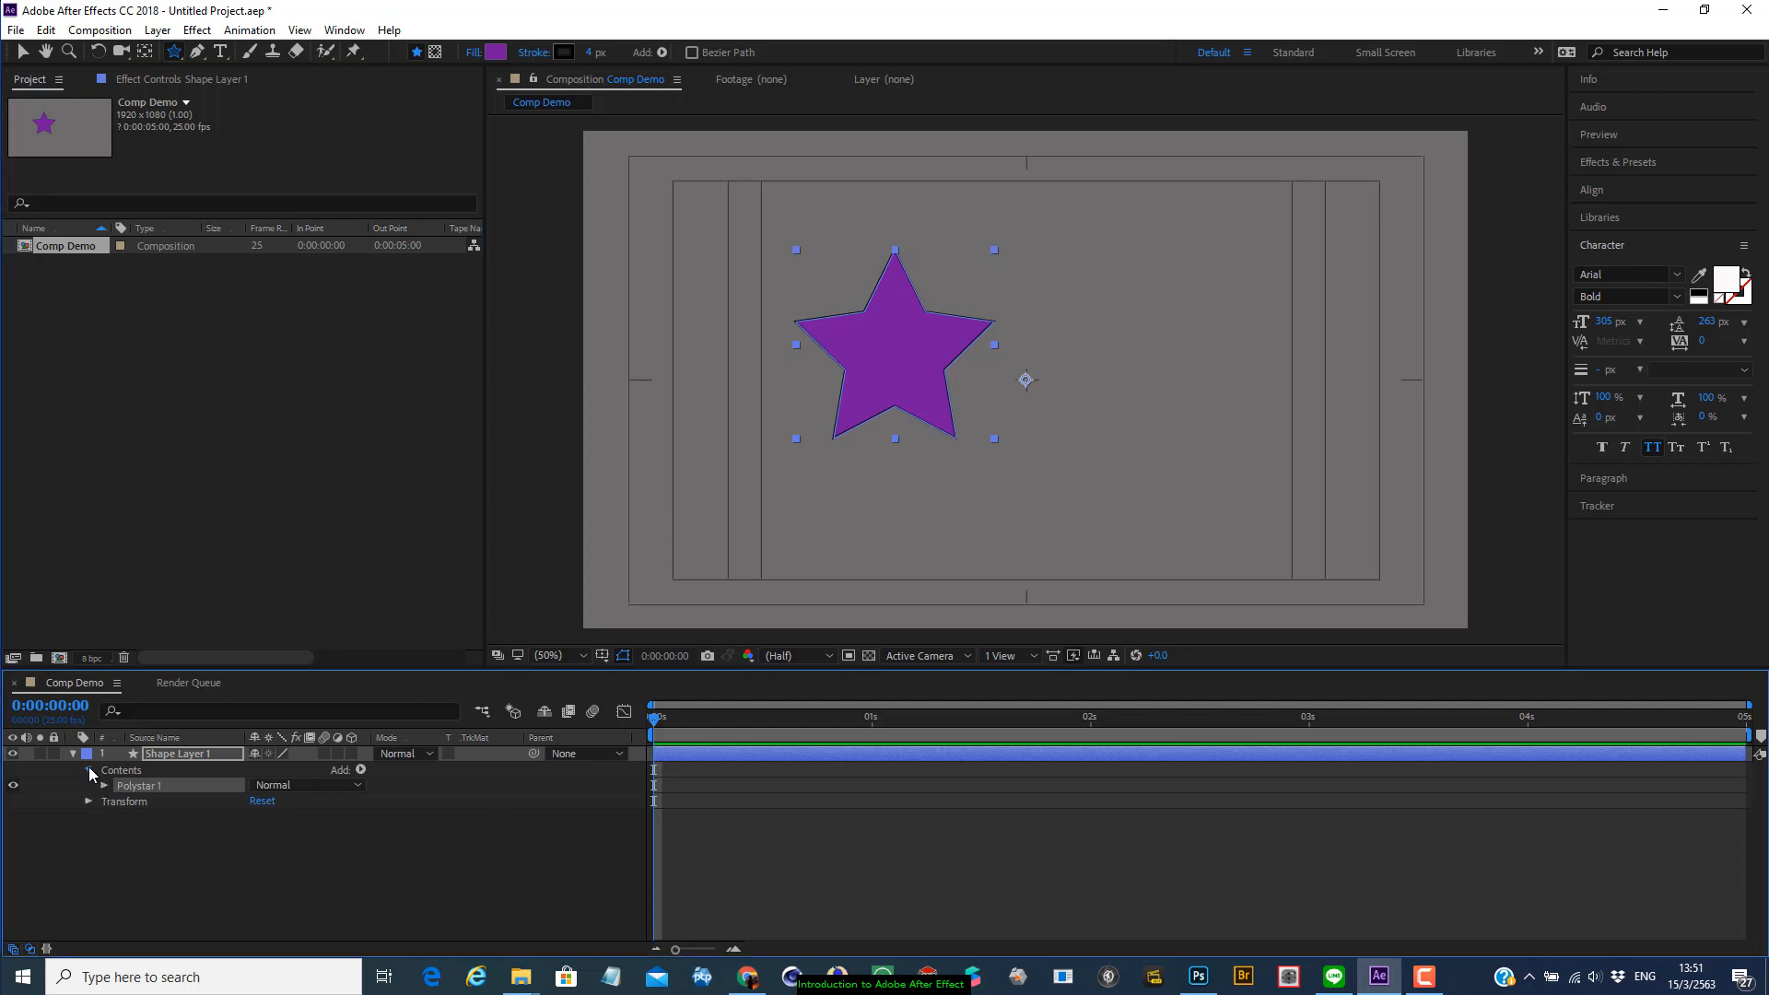
{"action": "right_click", "coordinate": [202, 759]}
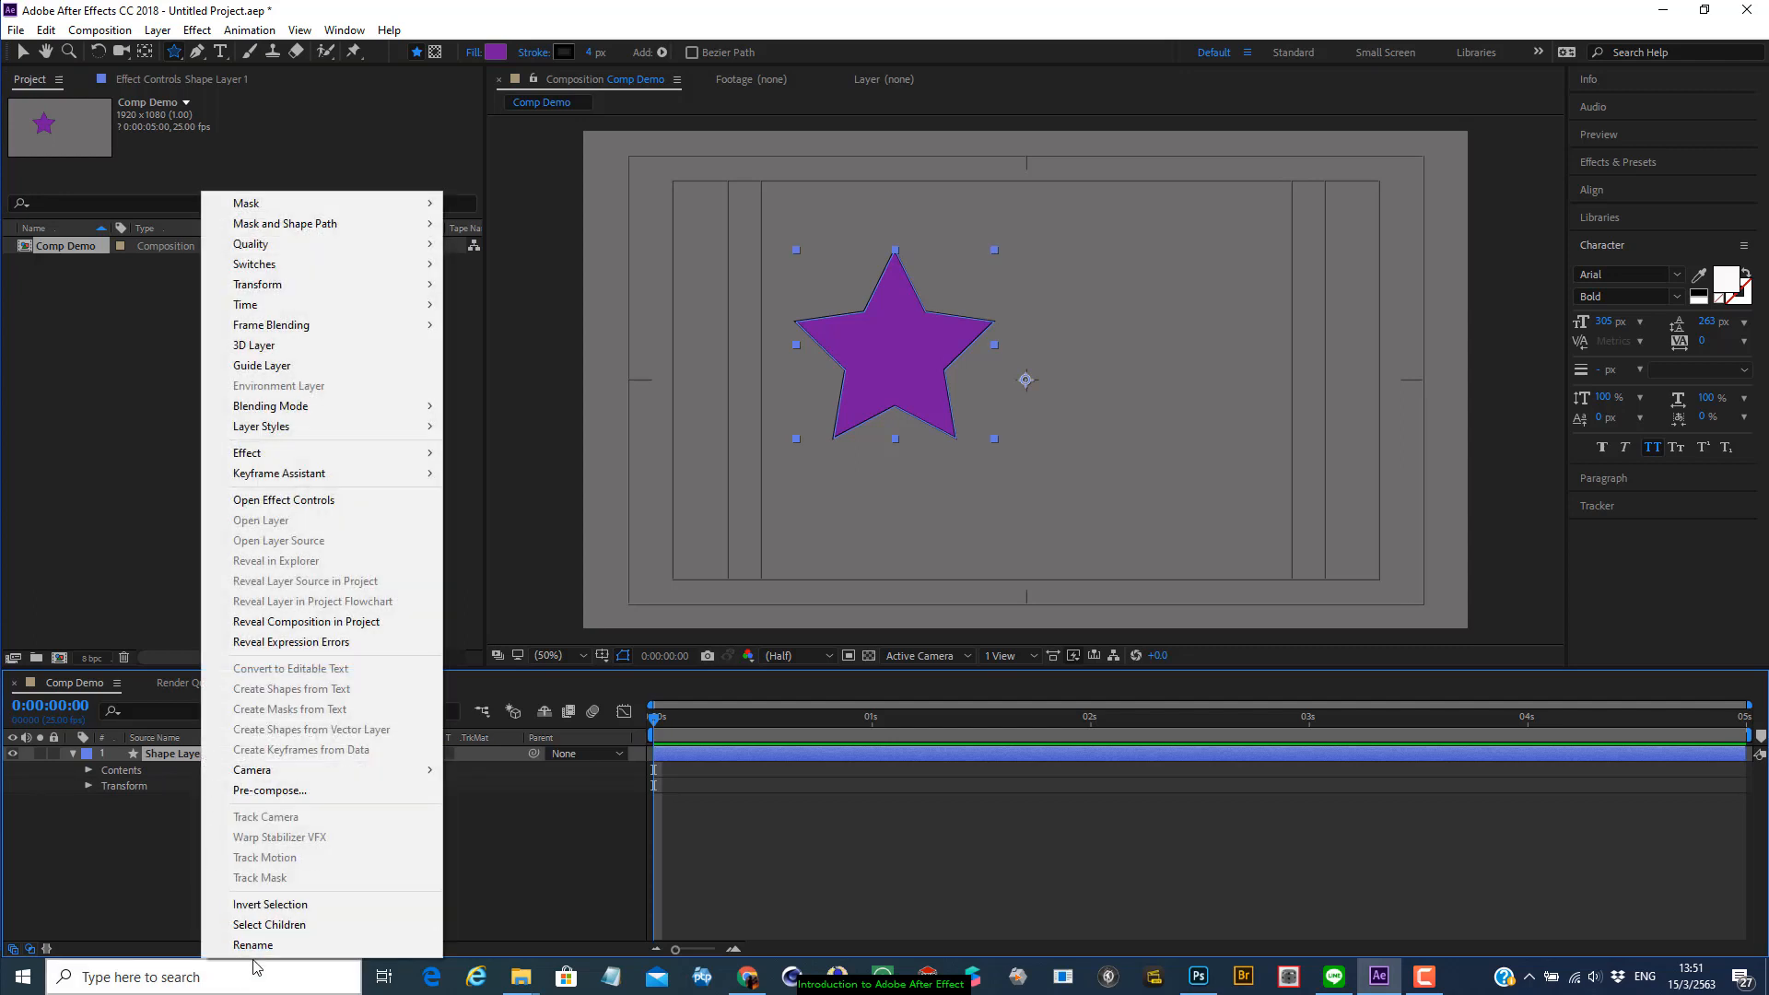
{"action": "left_click", "coordinate": [256, 946]}
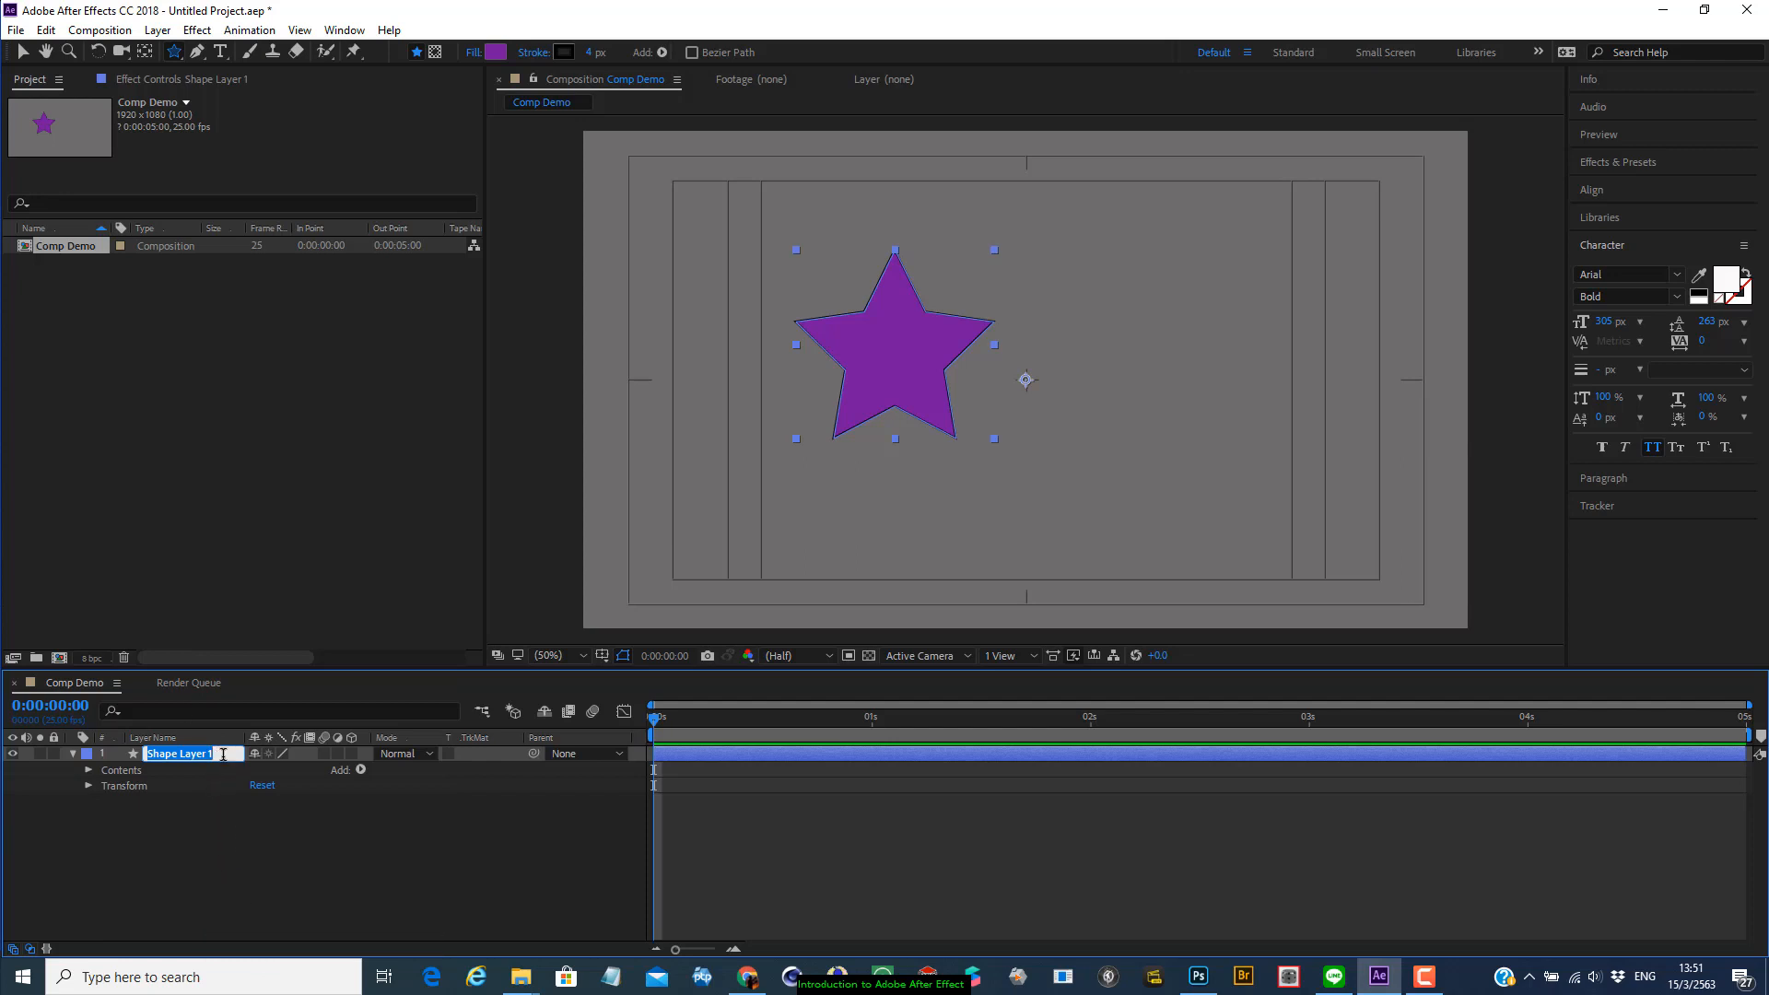
{"action": "left_click_drag", "start_coordinate": [223, 754], "coordinate": [181, 760]}
{"action": "key", "text": "Right"}
{"action": "type", "text": "Star"}
{"action": "key", "text": "Return"}
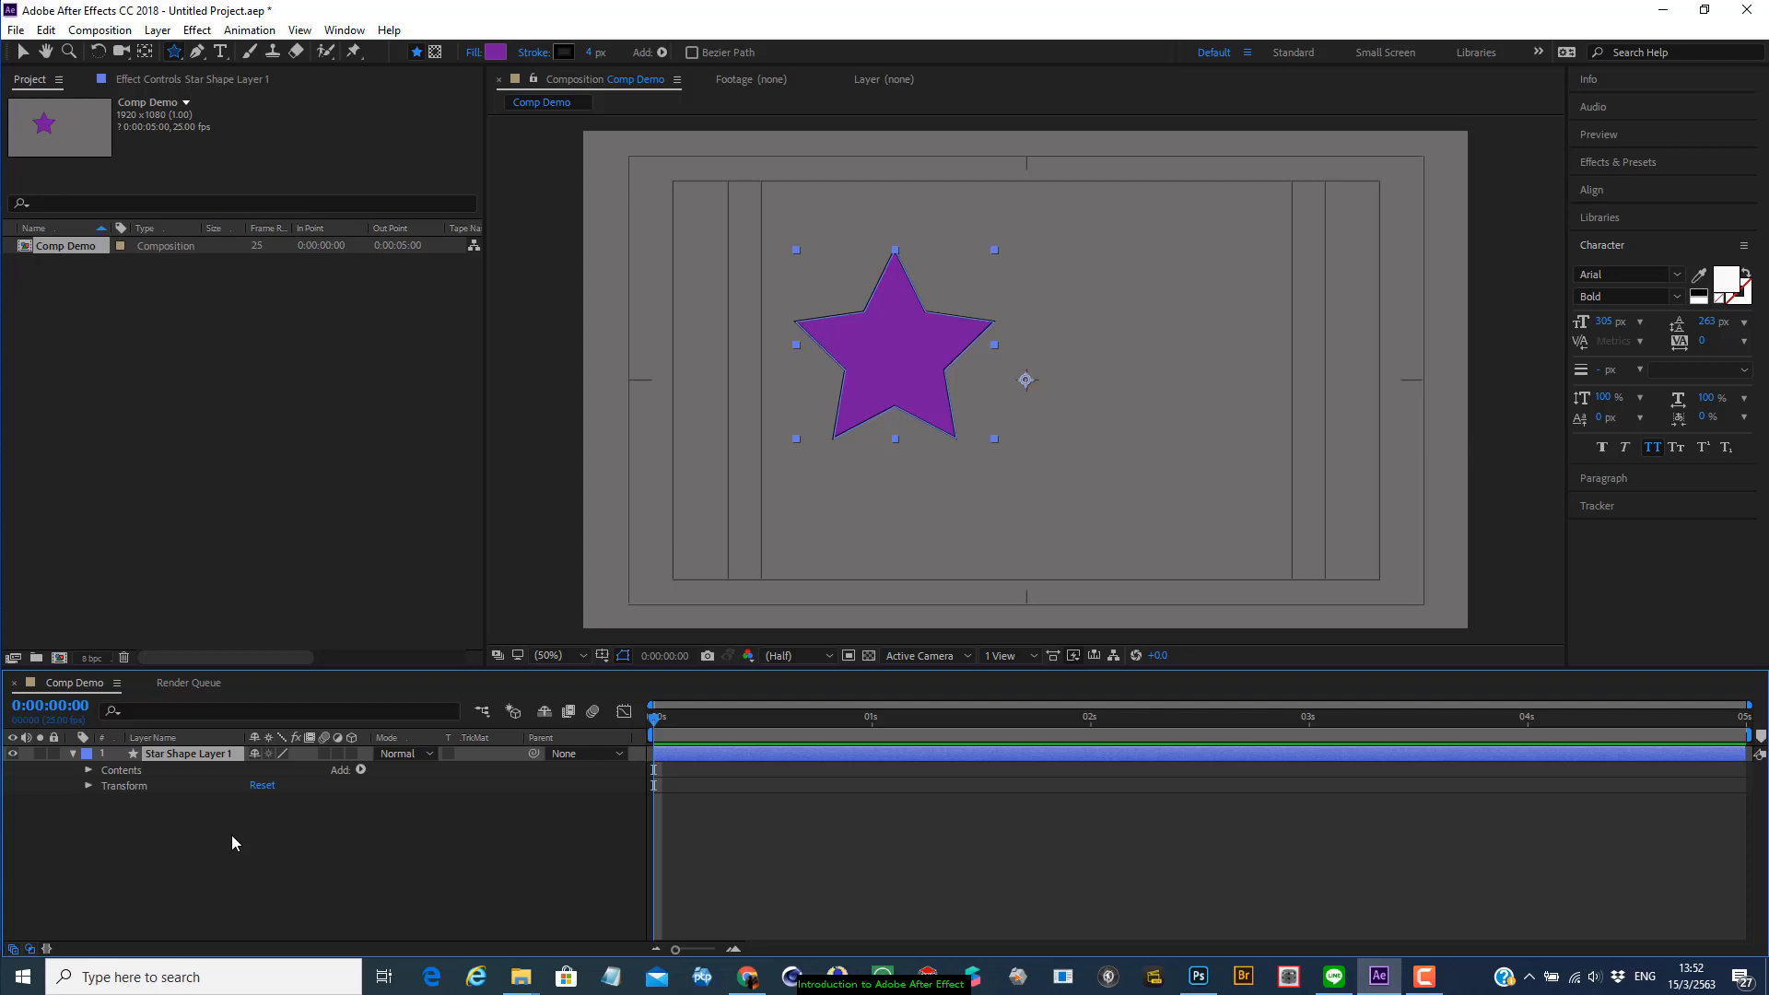
Expand the star layer's Transform properties, and try rotating the star about its off-center anchor point before undoing the rotation
{"action": "left_click", "coordinate": [88, 786]}
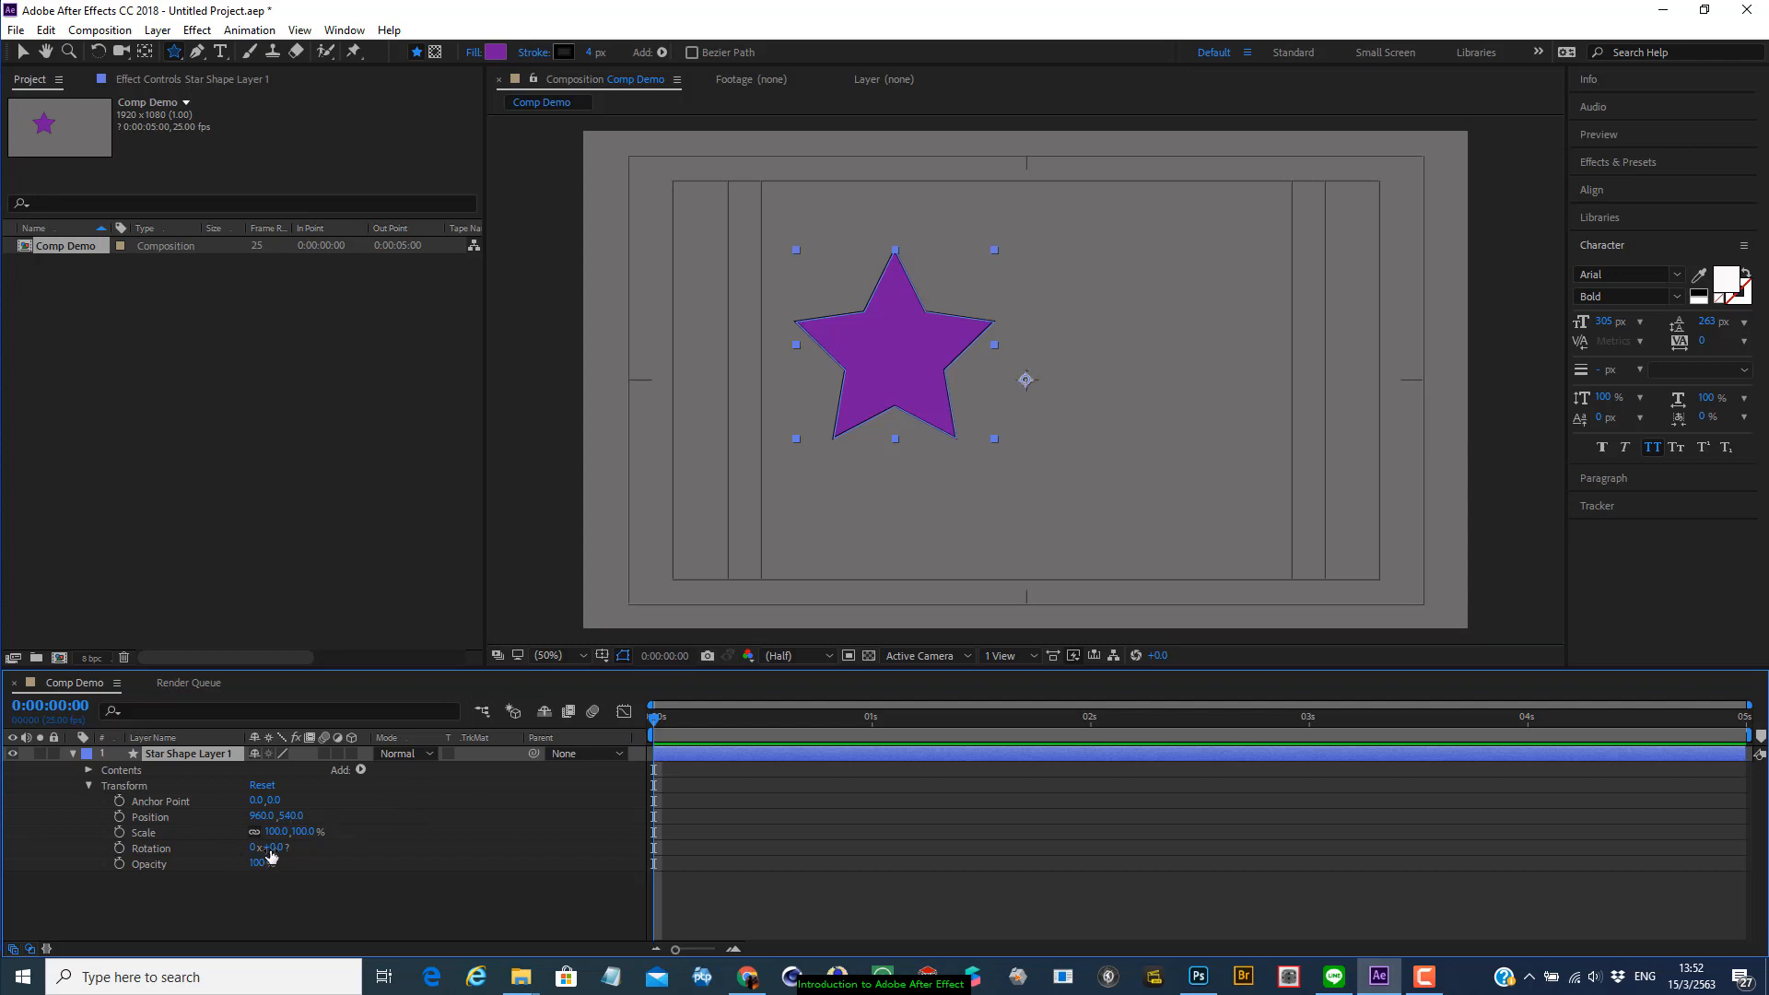
{"action": "left_click_drag", "start_coordinate": [273, 846], "coordinate": [241, 877]}
{"action": "key", "text": "ctrl+z"}
Try setting the star's Anchor Point values to about -285, -76, and undo both changes
{"action": "left_click_drag", "start_coordinate": [258, 805], "coordinate": [20, 826]}
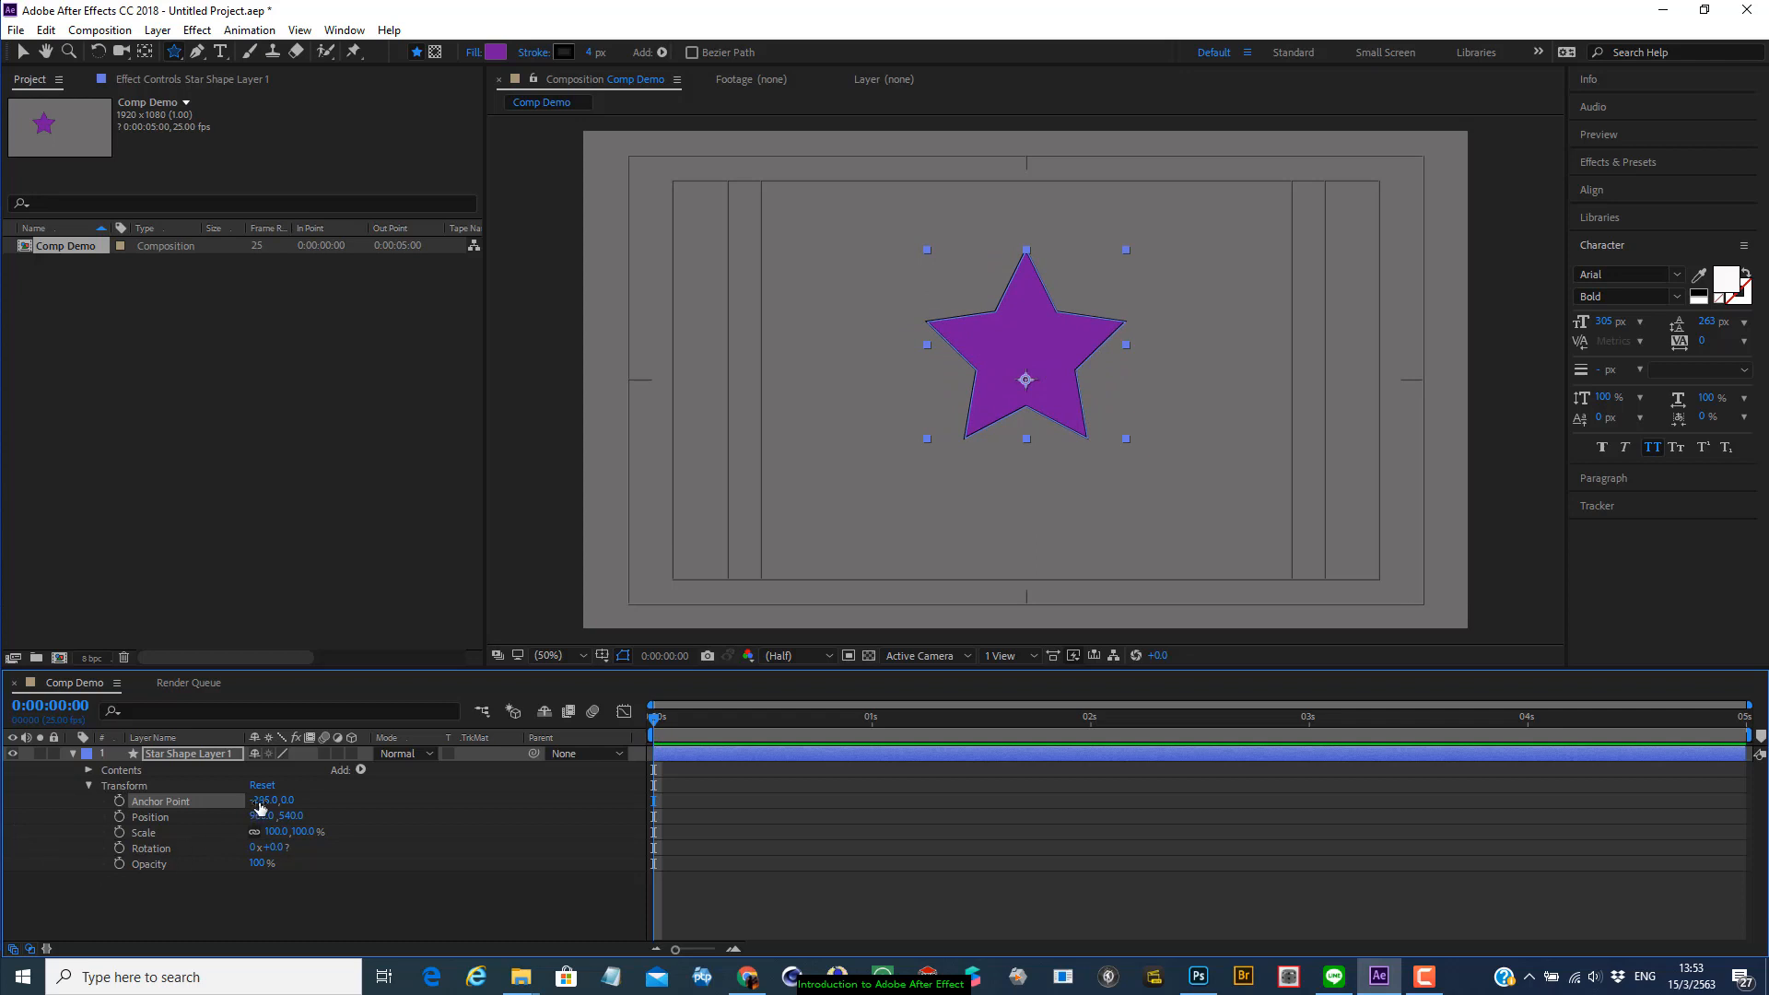
{"action": "left_click_drag", "start_coordinate": [291, 804], "coordinate": [206, 815]}
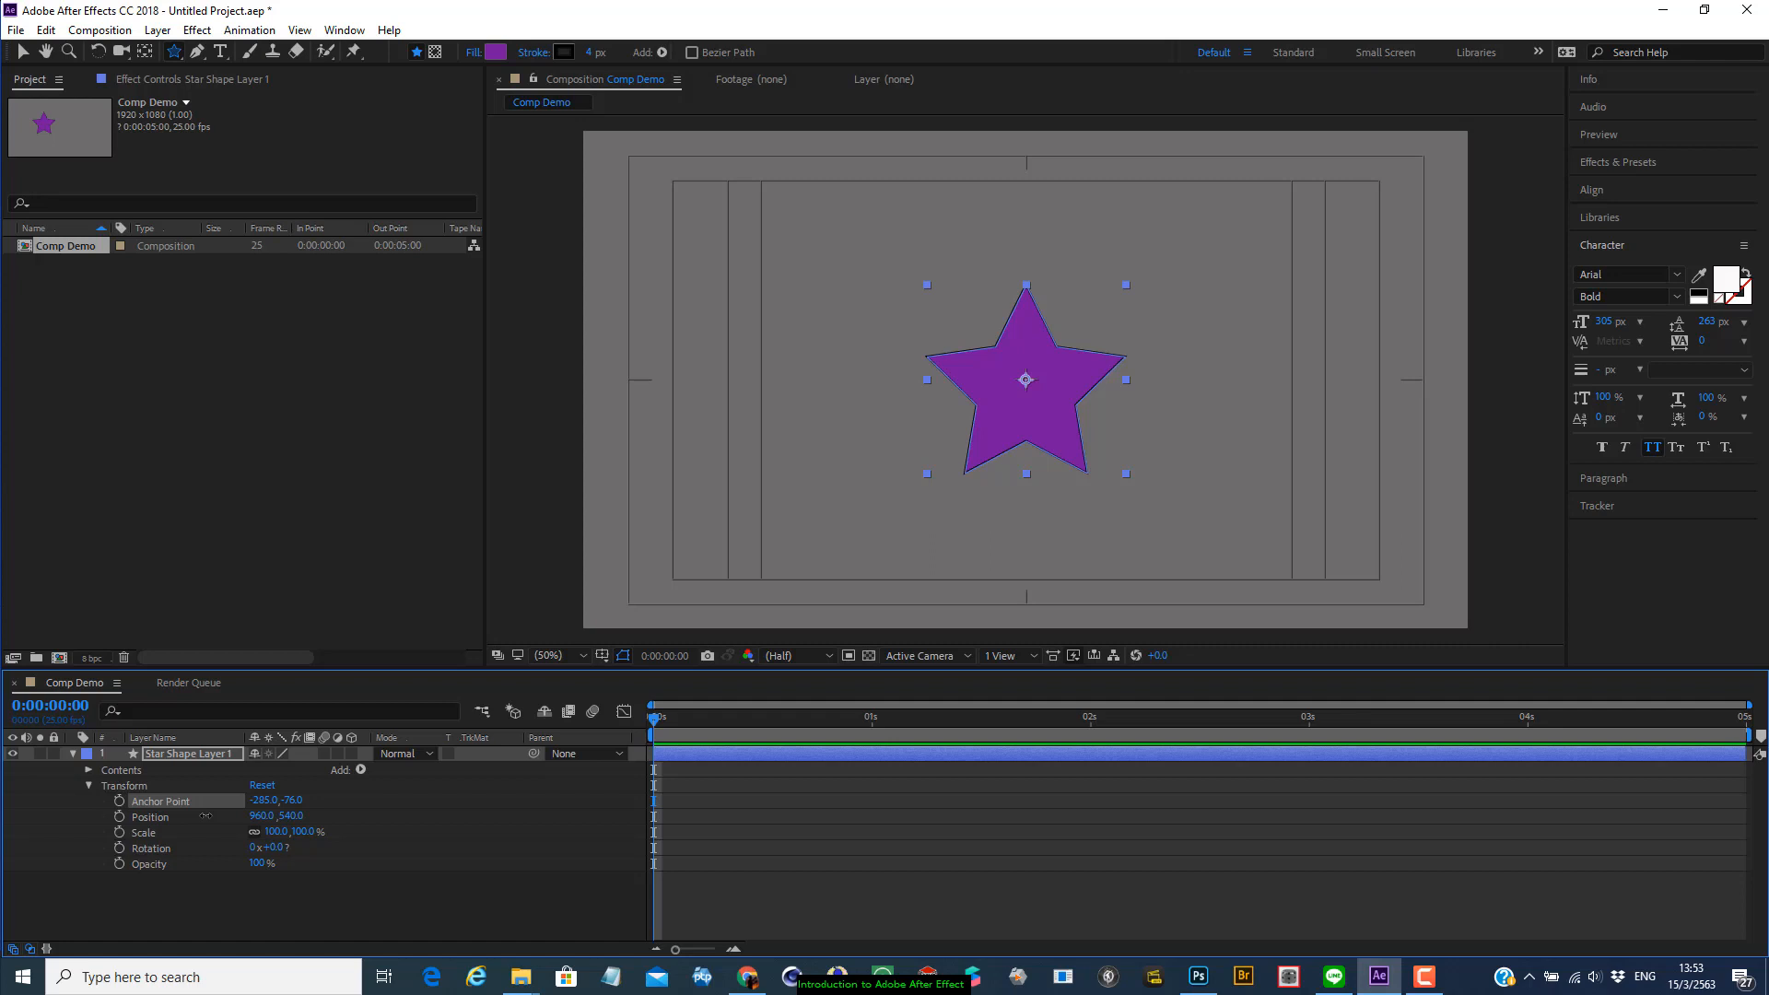
{"action": "key", "text": "ctrl+z"}
{"action": "key", "text": "ctrl+z"}
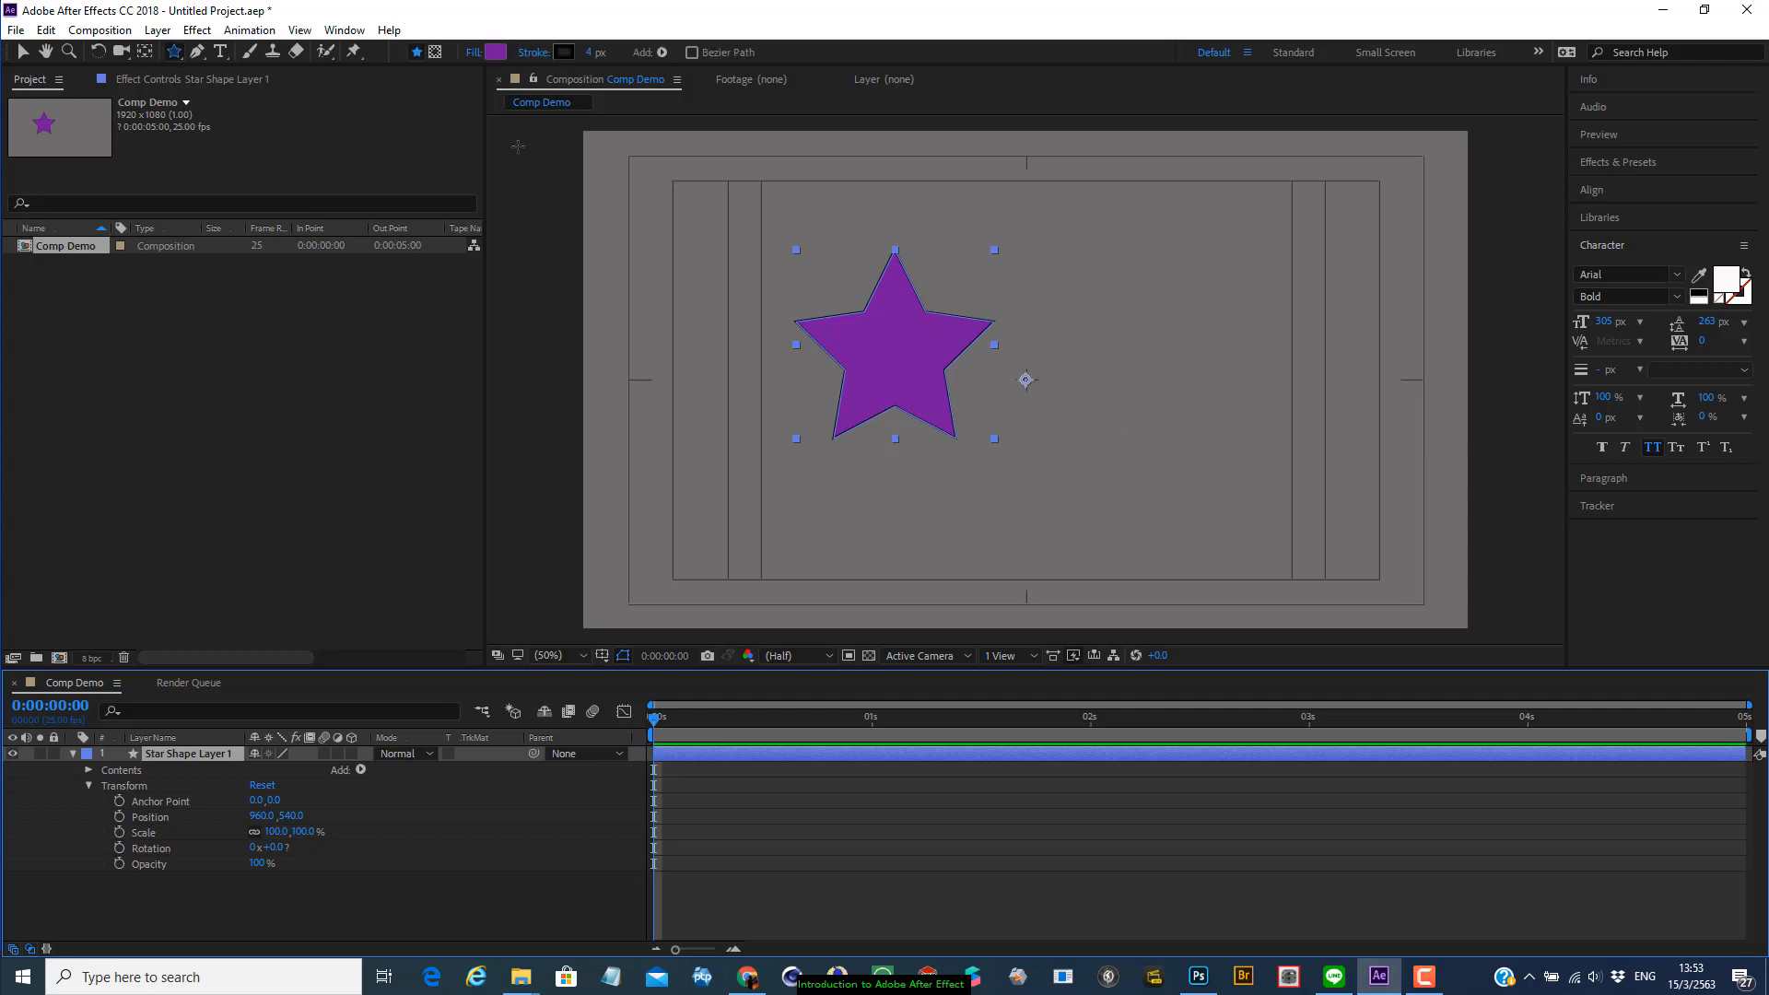
Move the anchor point onto the star's center at about -284, -64 with the Pan Behind tool, and return to the Selection tool
{"action": "left_click", "coordinate": [25, 56]}
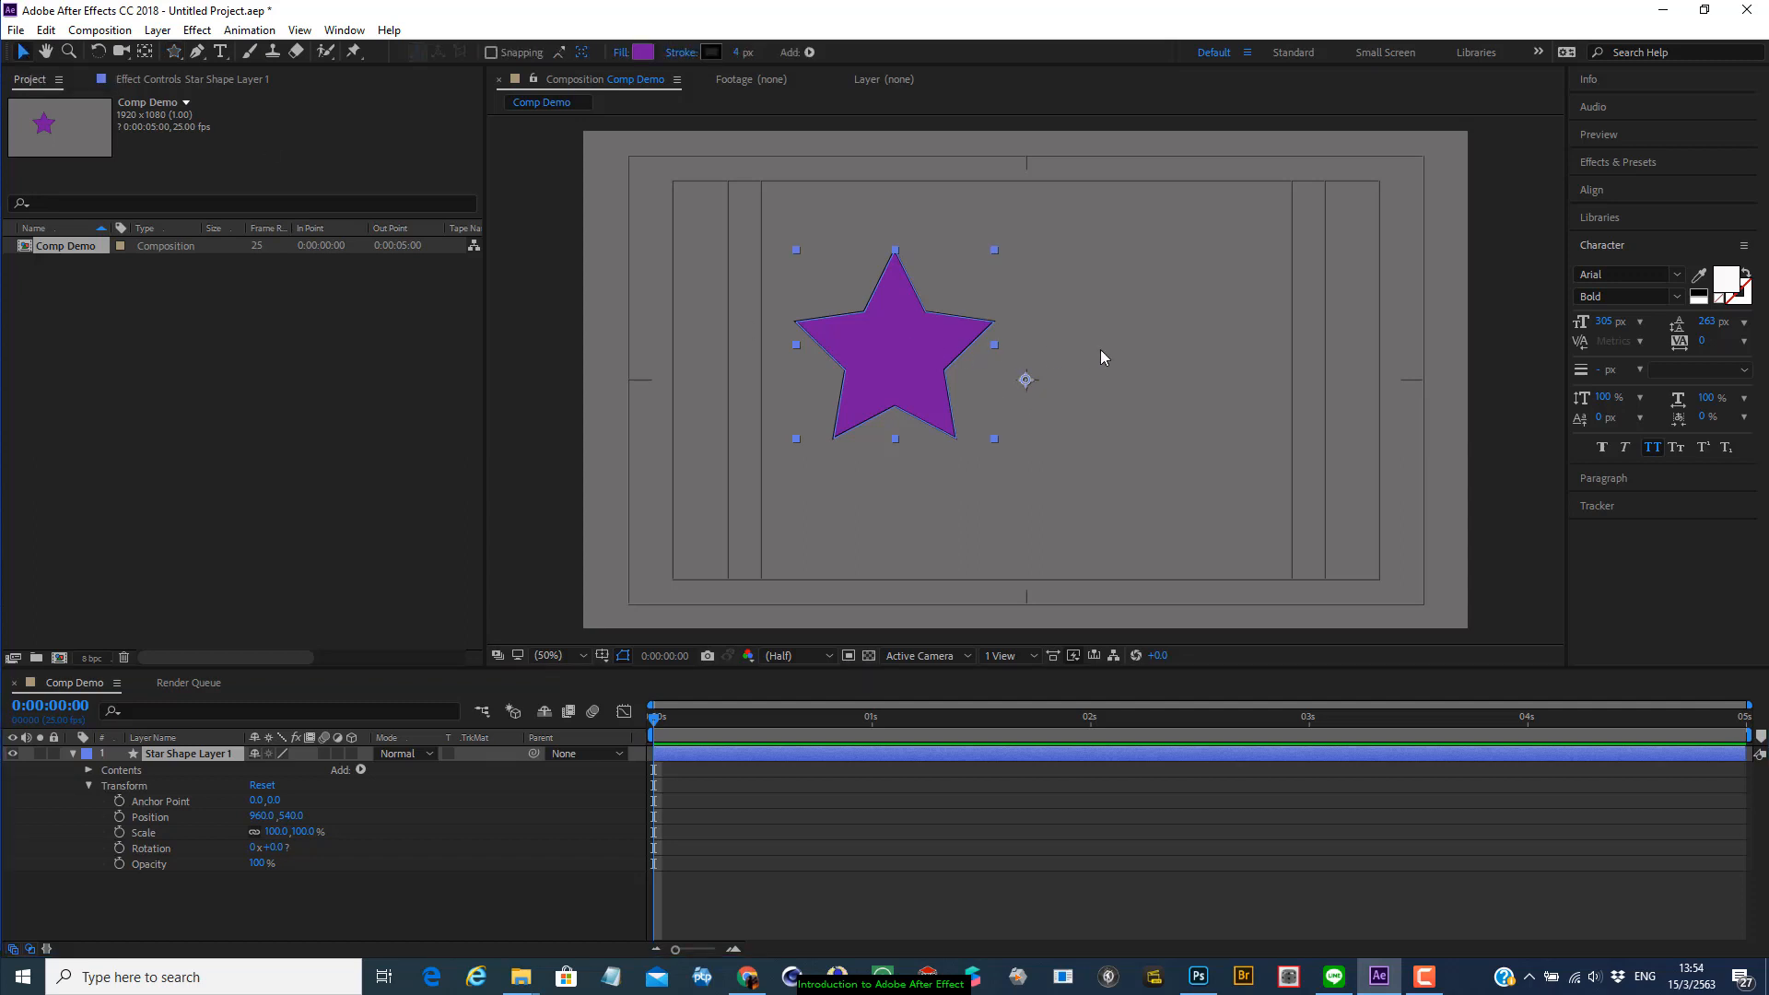
{"action": "key", "text": "y"}
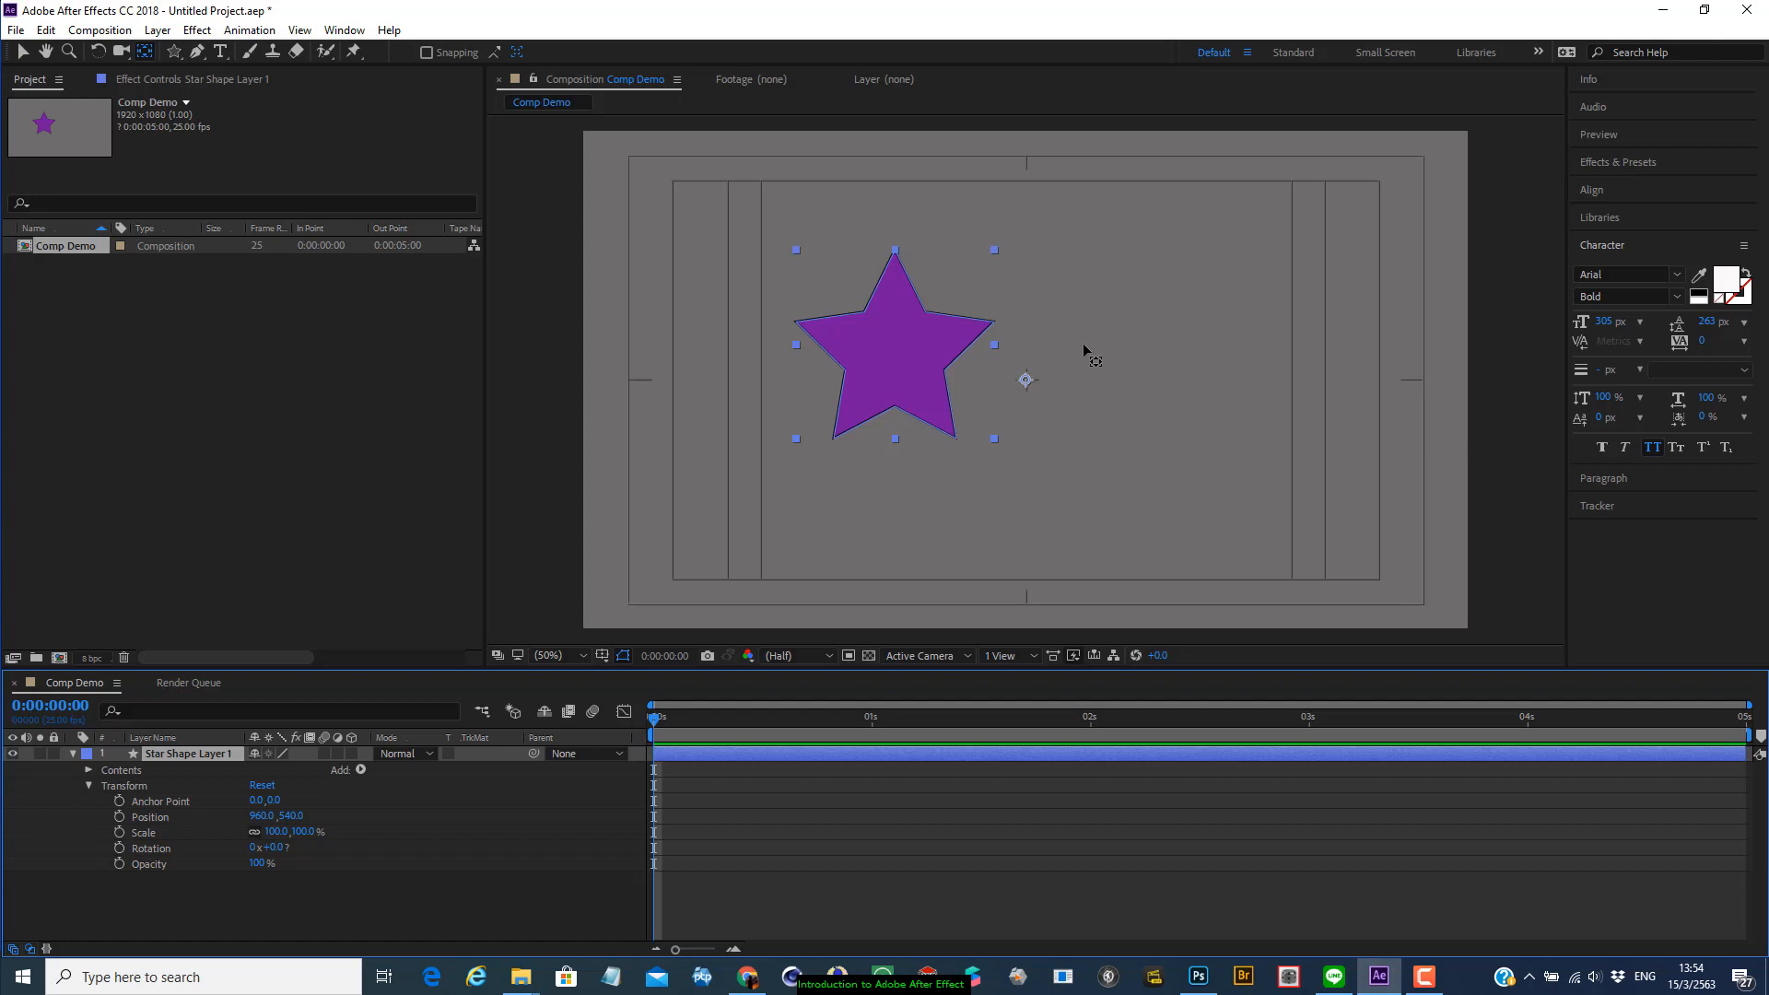
{"action": "left_click", "coordinate": [1025, 382]}
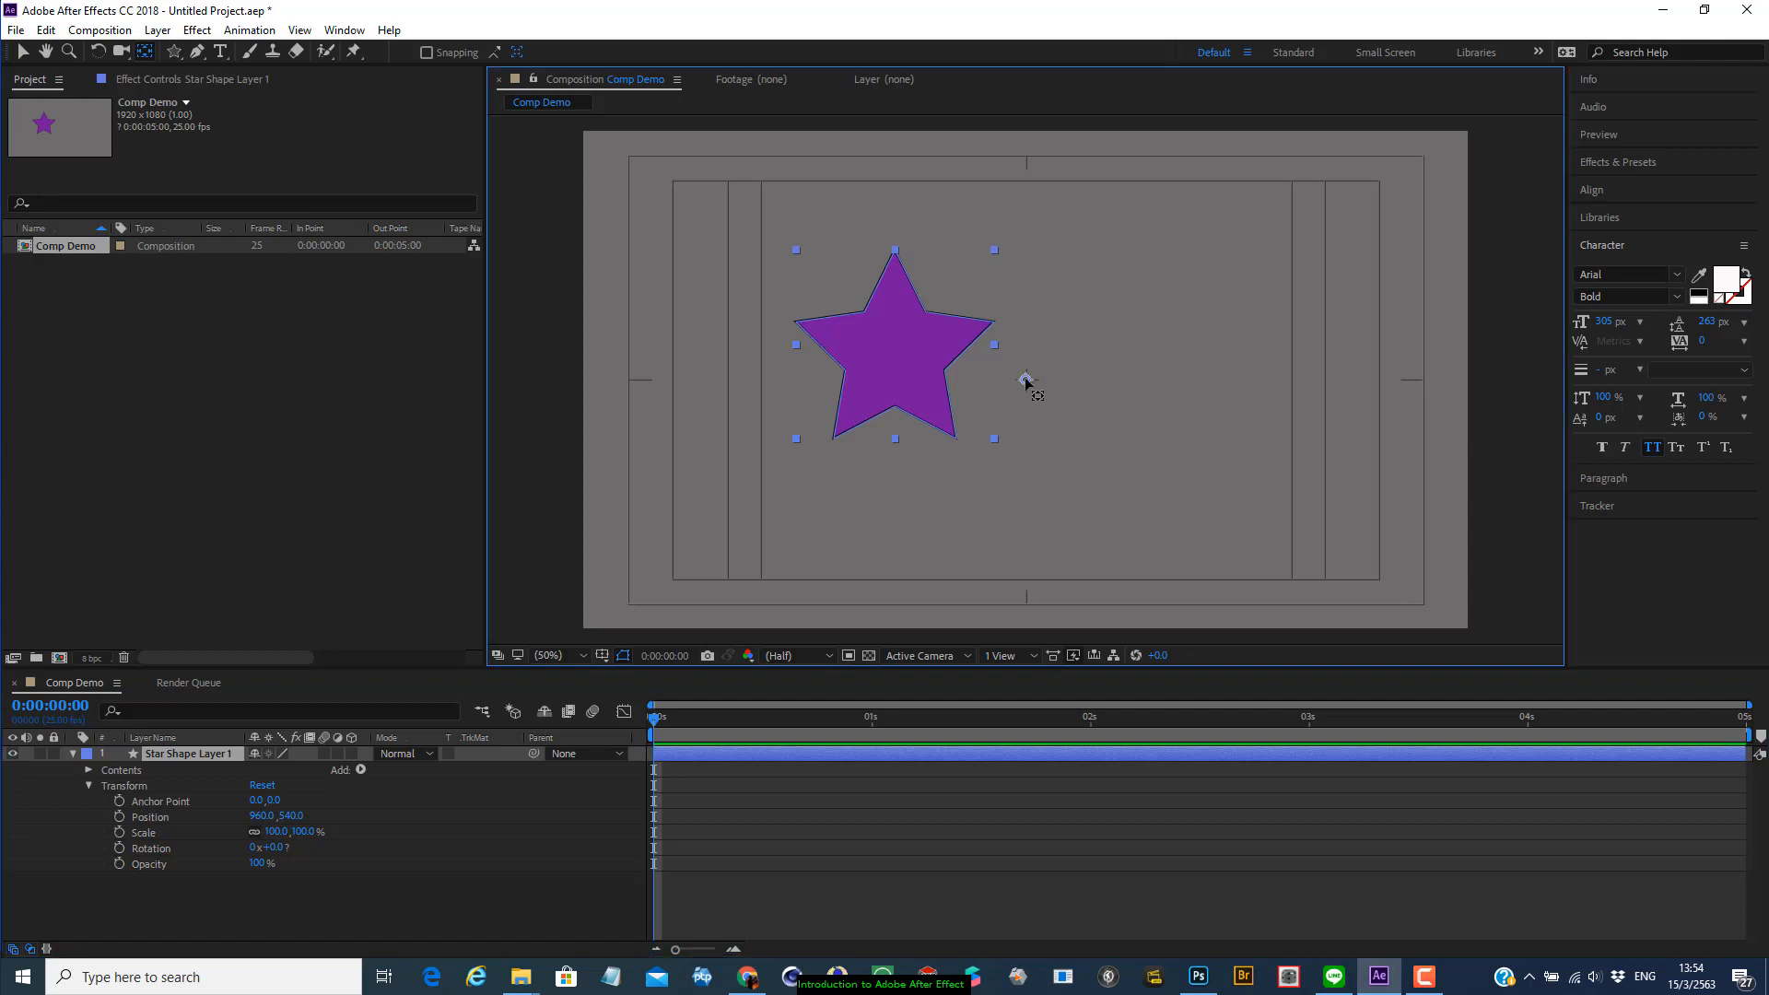
{"action": "left_click_drag", "start_coordinate": [1025, 380], "coordinate": [894, 352]}
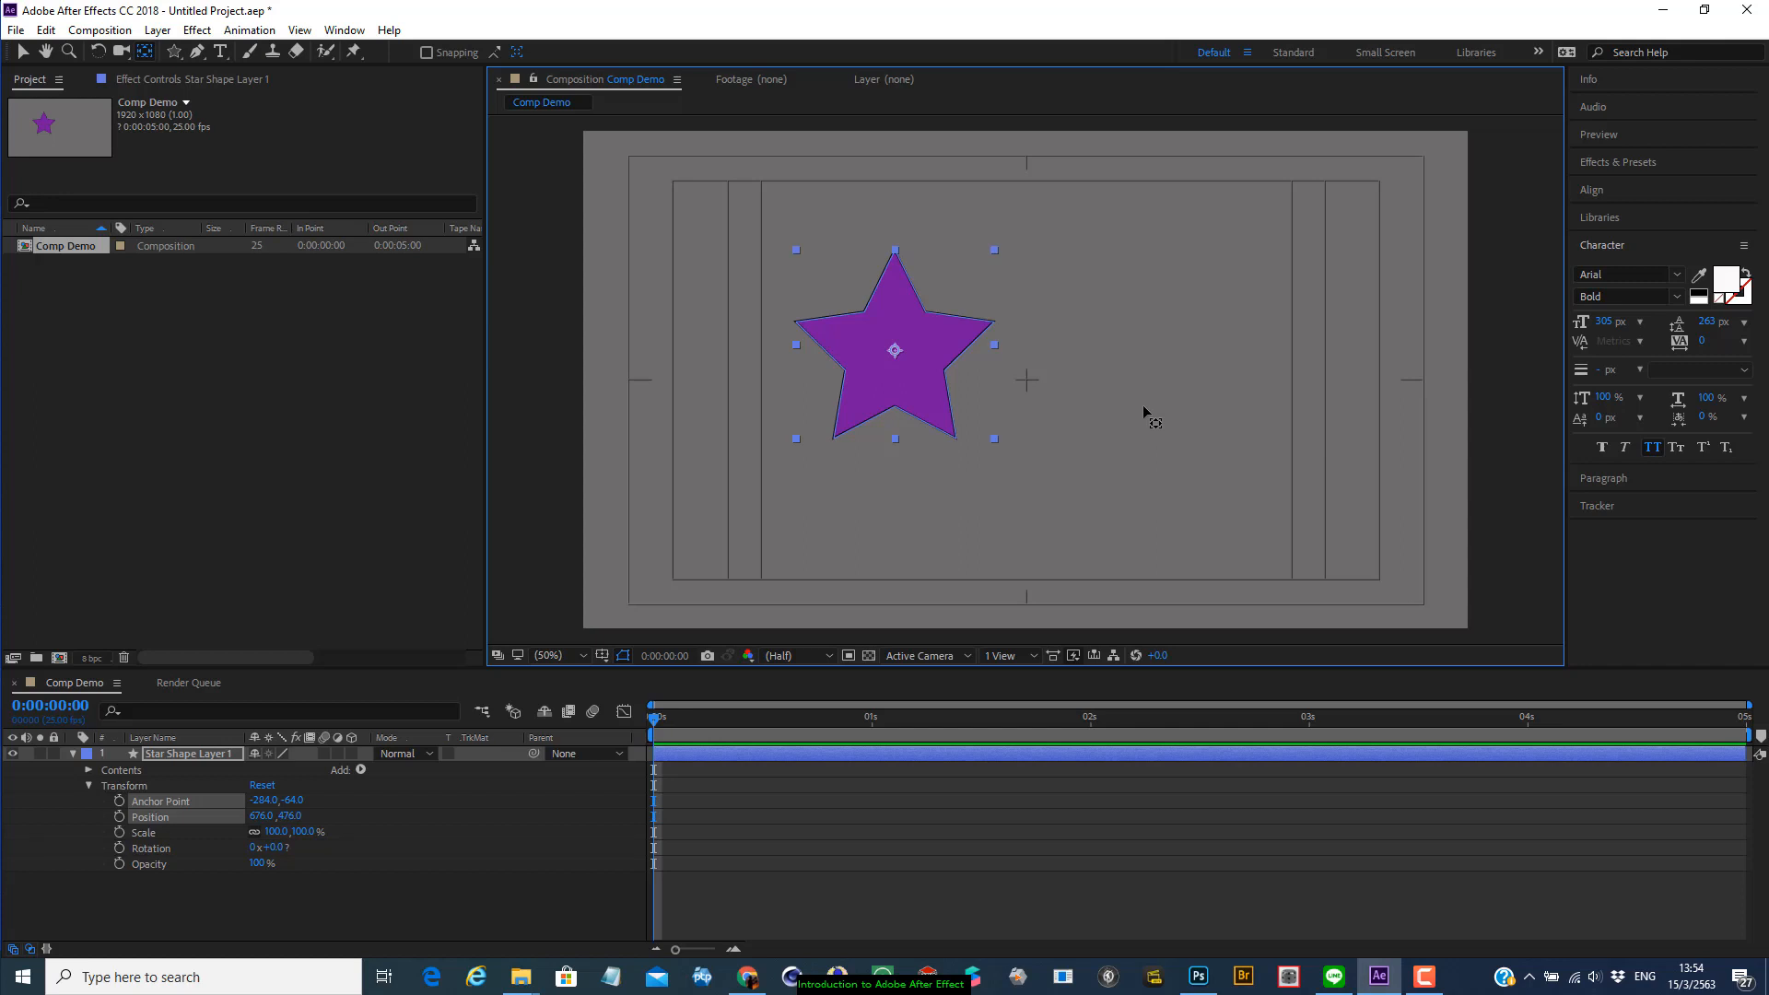
{"action": "key", "text": "v"}
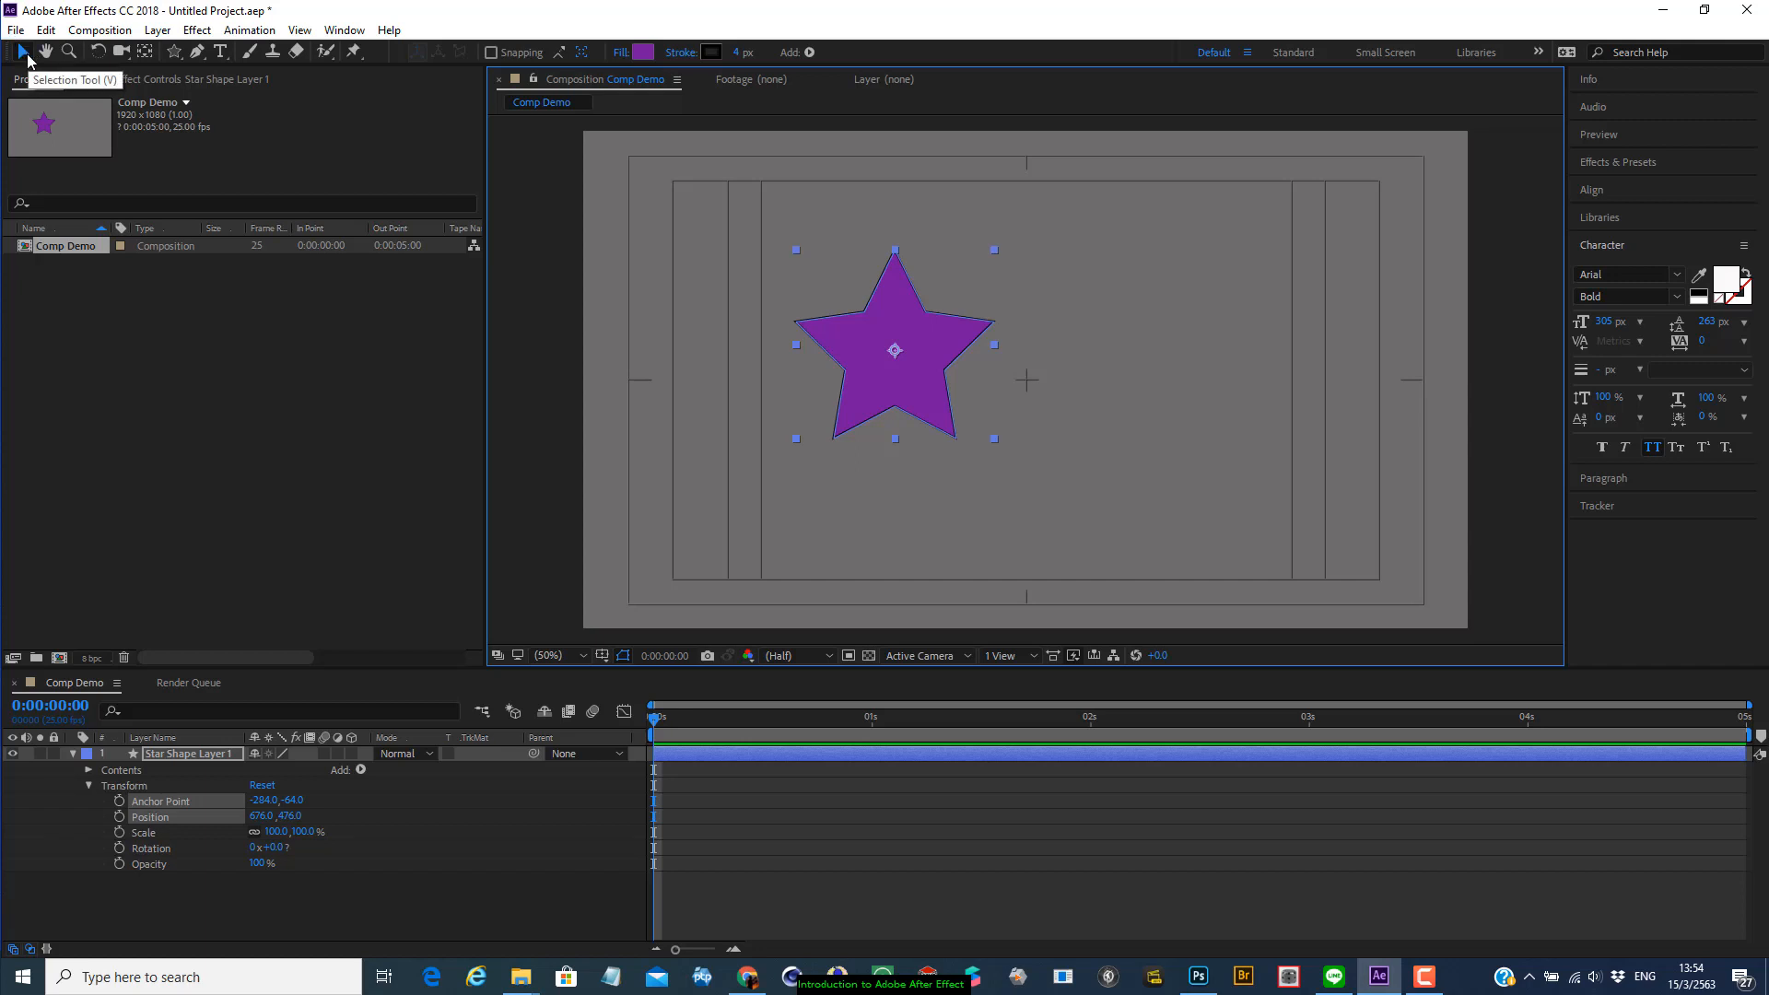
Reselect the star, try rotating it about 34 degrees around its centered anchor point, and undo the rotation
{"action": "left_click", "coordinate": [1141, 384]}
{"action": "left_click", "coordinate": [910, 381]}
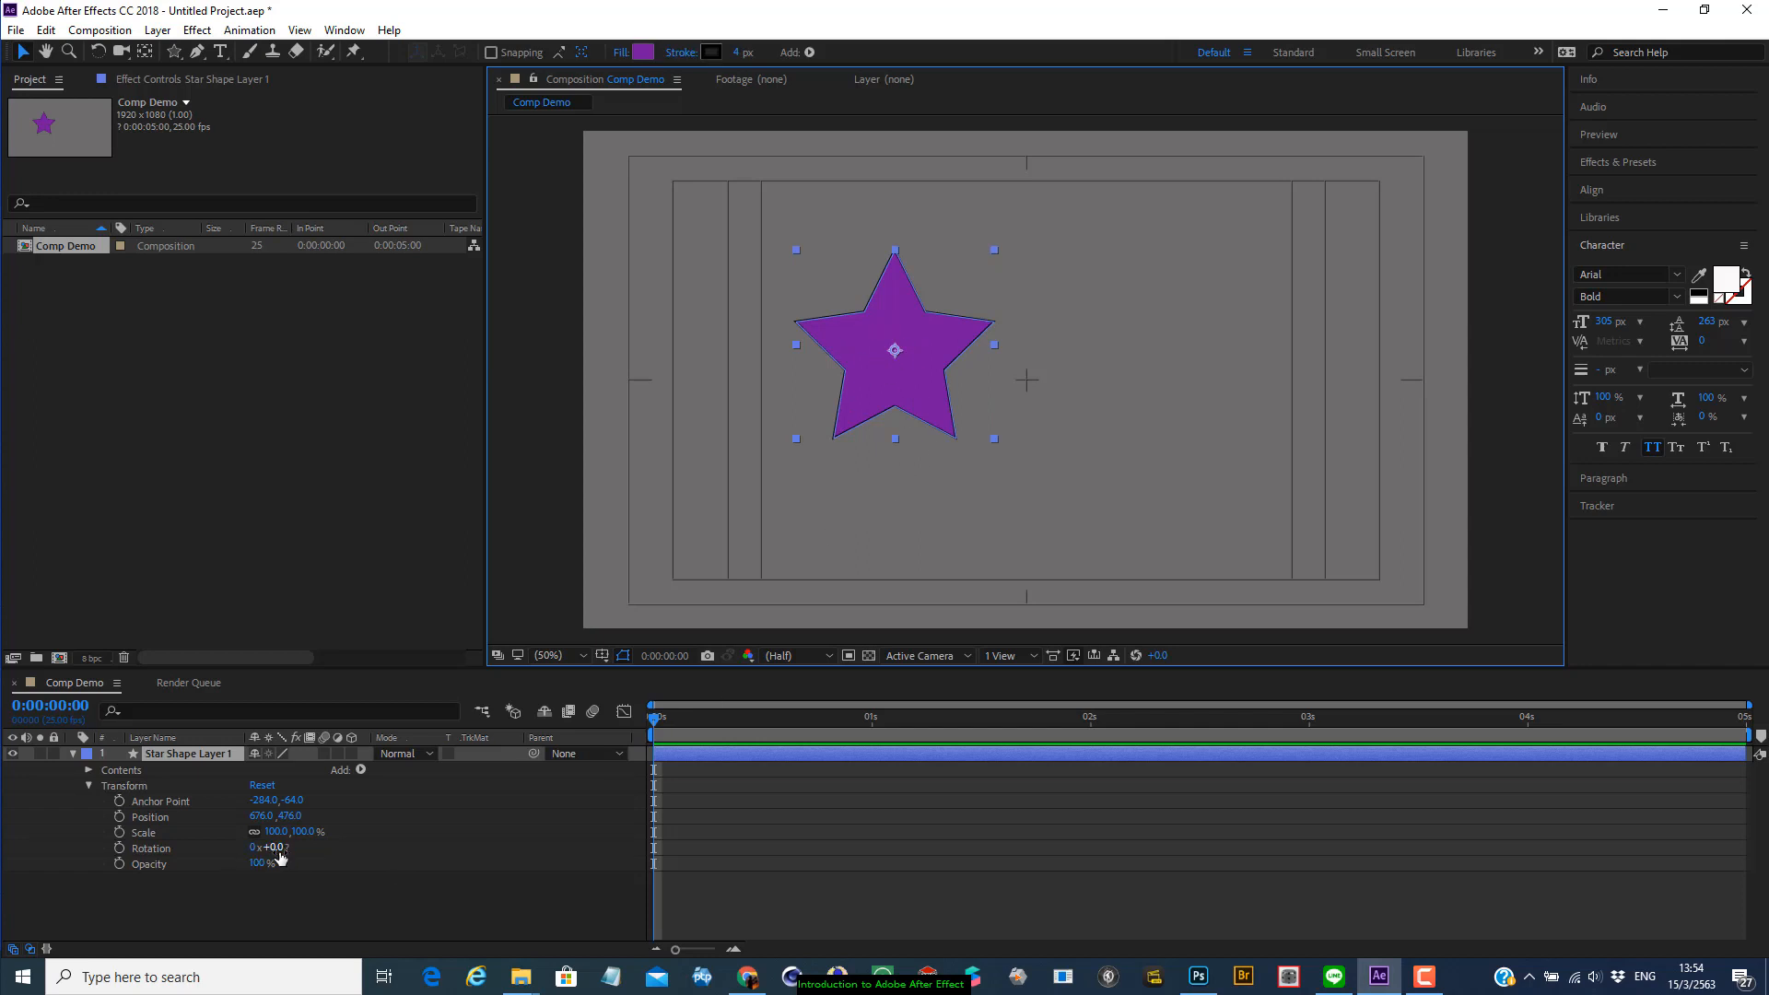
{"action": "left_click_drag", "start_coordinate": [280, 846], "coordinate": [316, 858]}
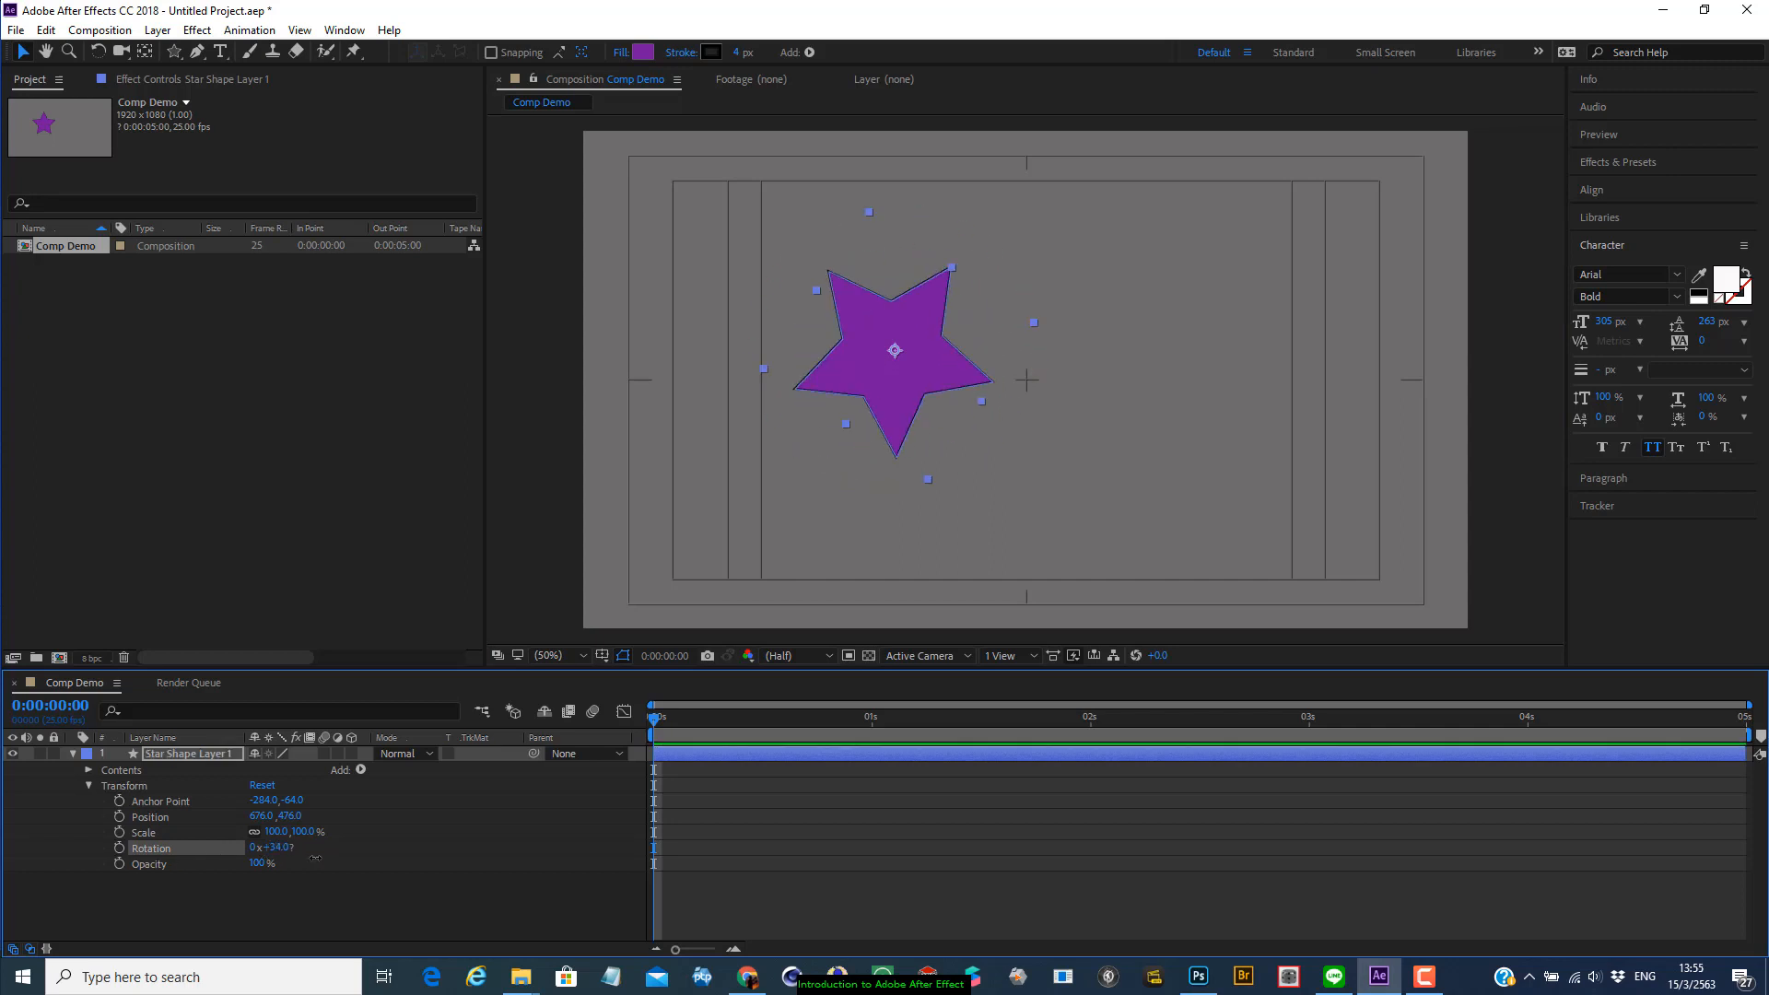
{"action": "key", "text": "ctrl+z"}
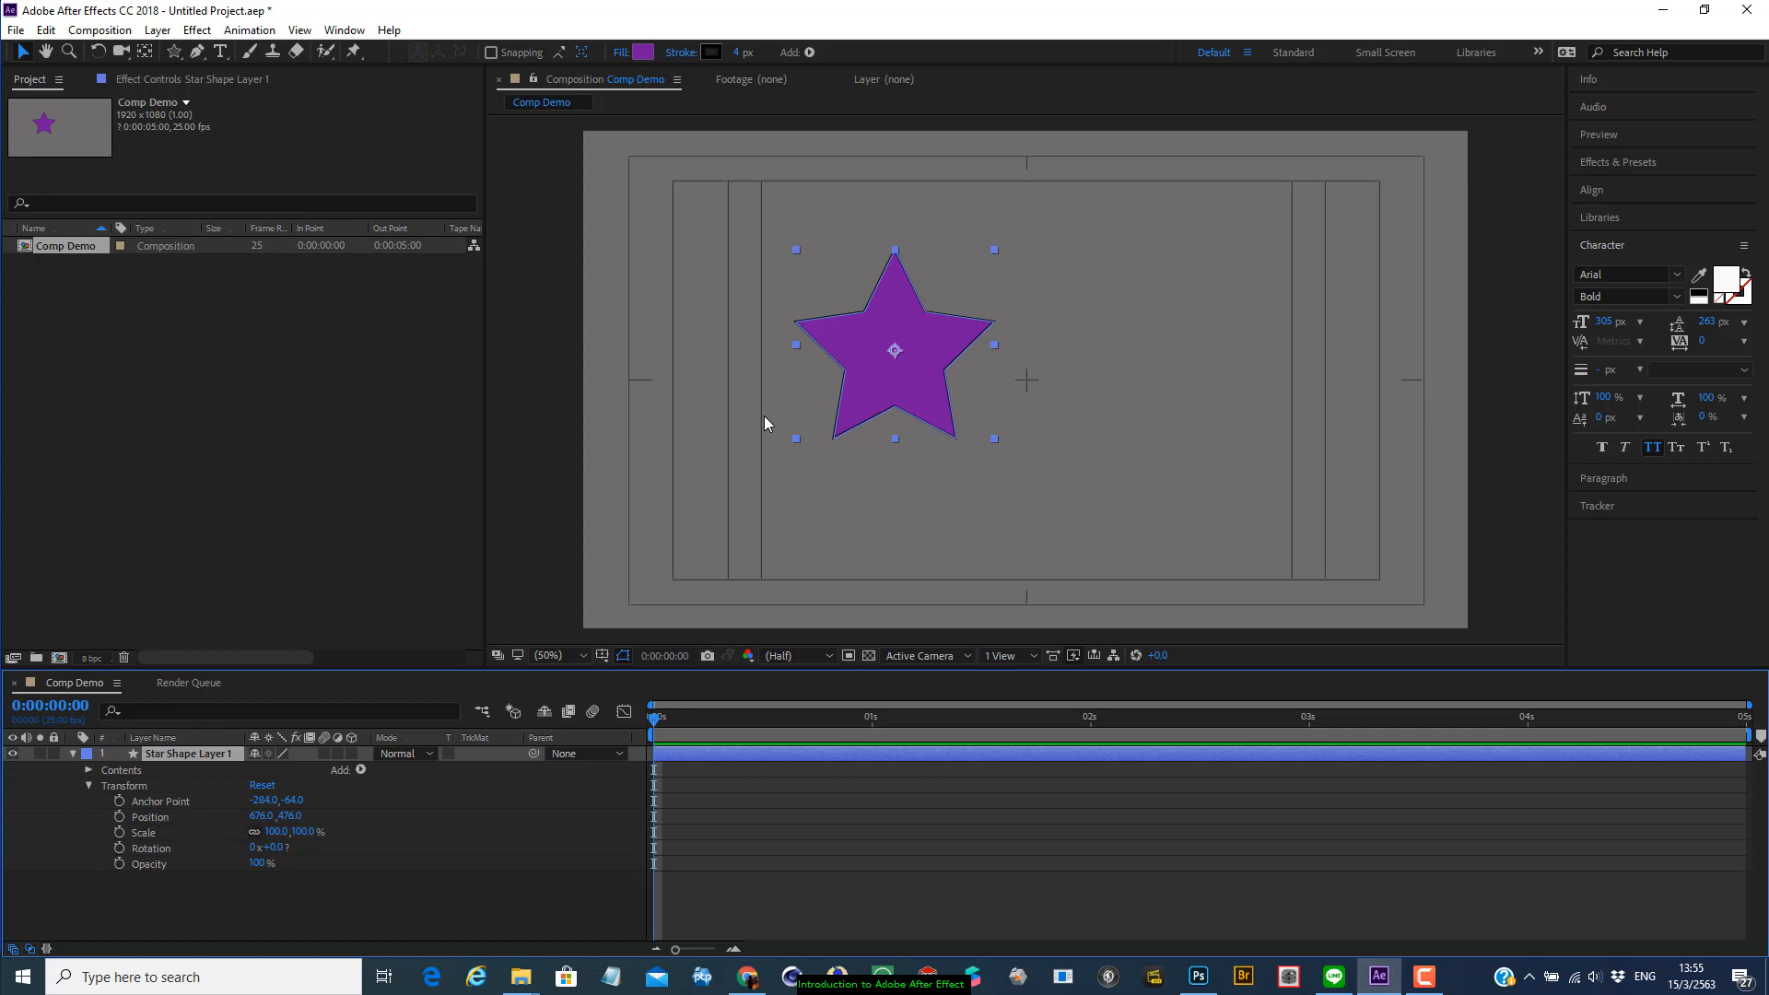
Move the star through the composition's upper-left, upper-right and lower-right areas, and settle it near the center at position 846, 547
{"action": "left_click_drag", "start_coordinate": [879, 380], "coordinate": [744, 313]}
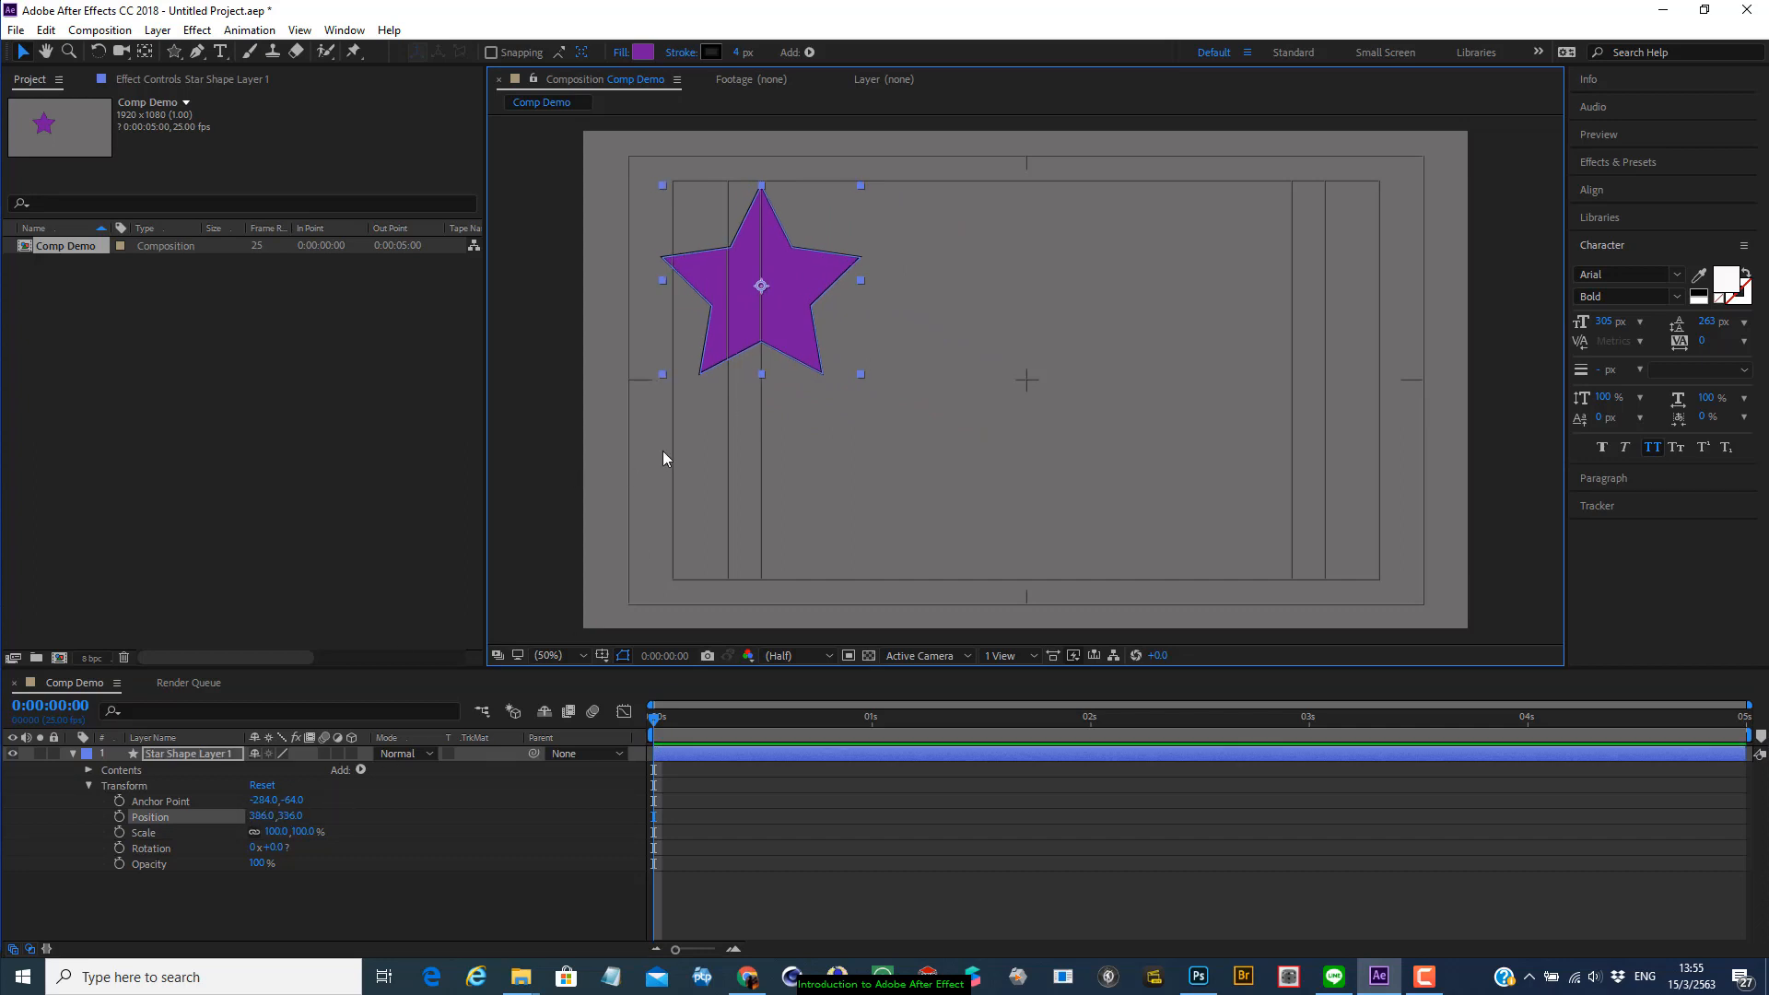
{"action": "left_click_drag", "start_coordinate": [796, 334], "coordinate": [1326, 356]}
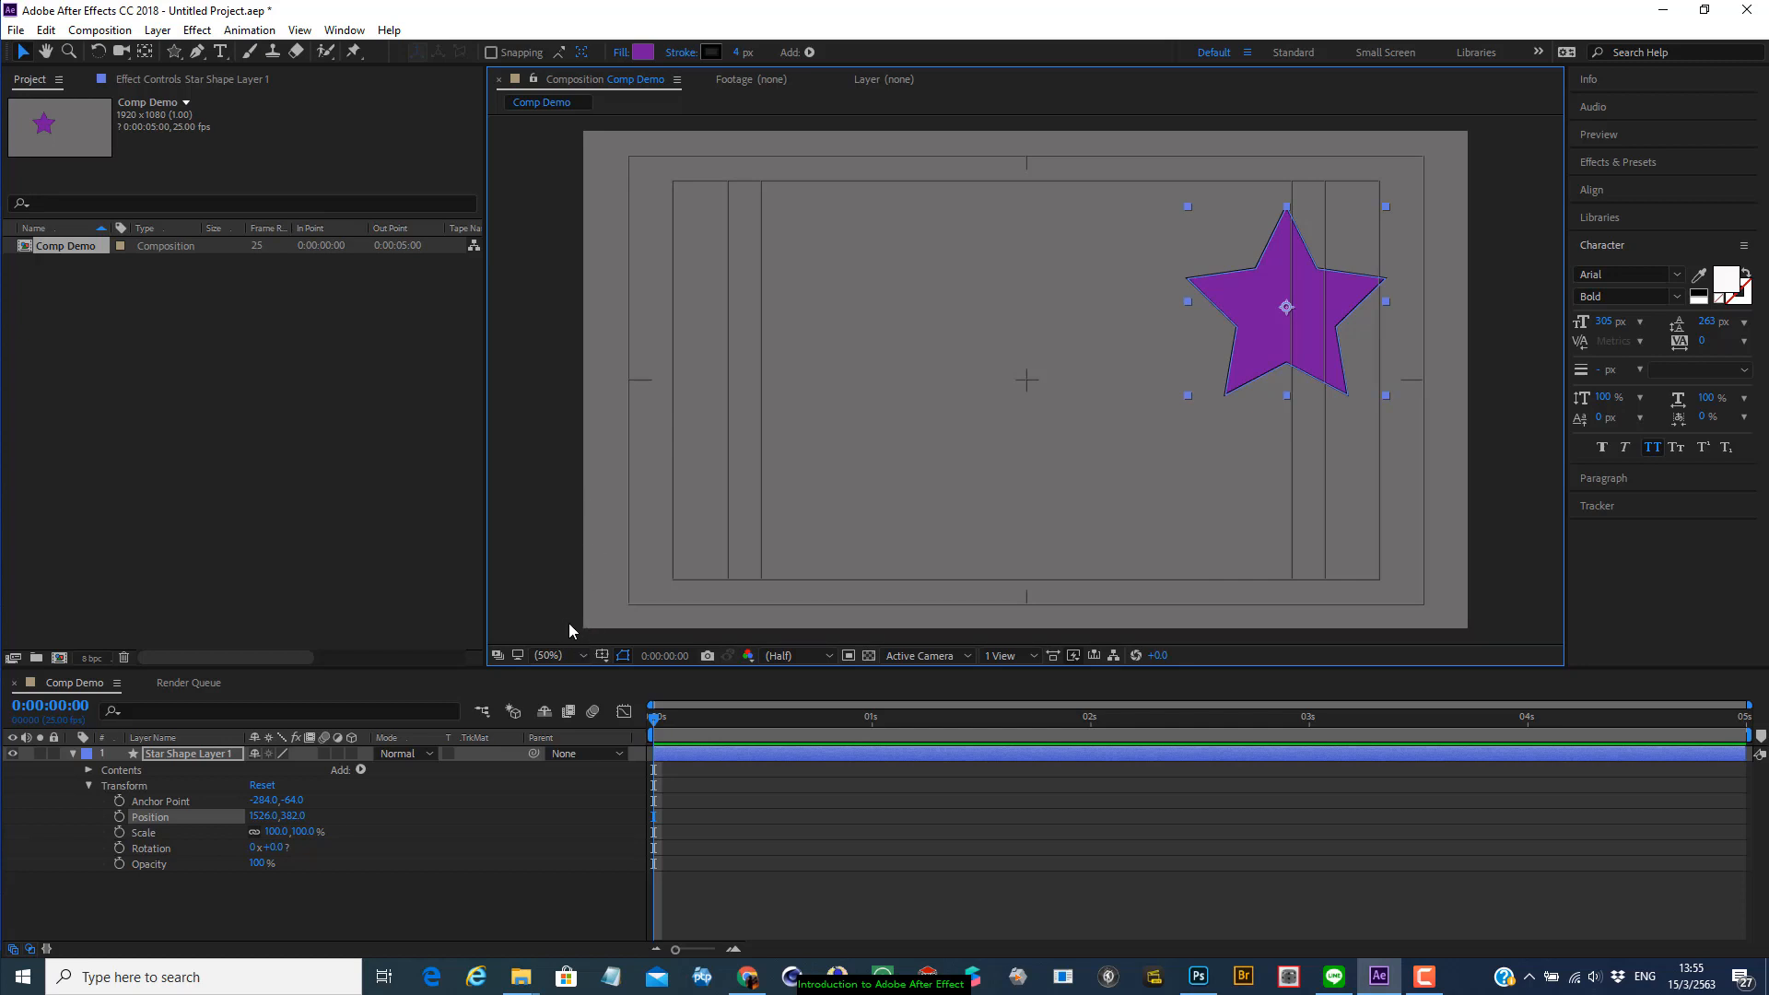
{"action": "left_click_drag", "start_coordinate": [1252, 340], "coordinate": [1282, 547]}
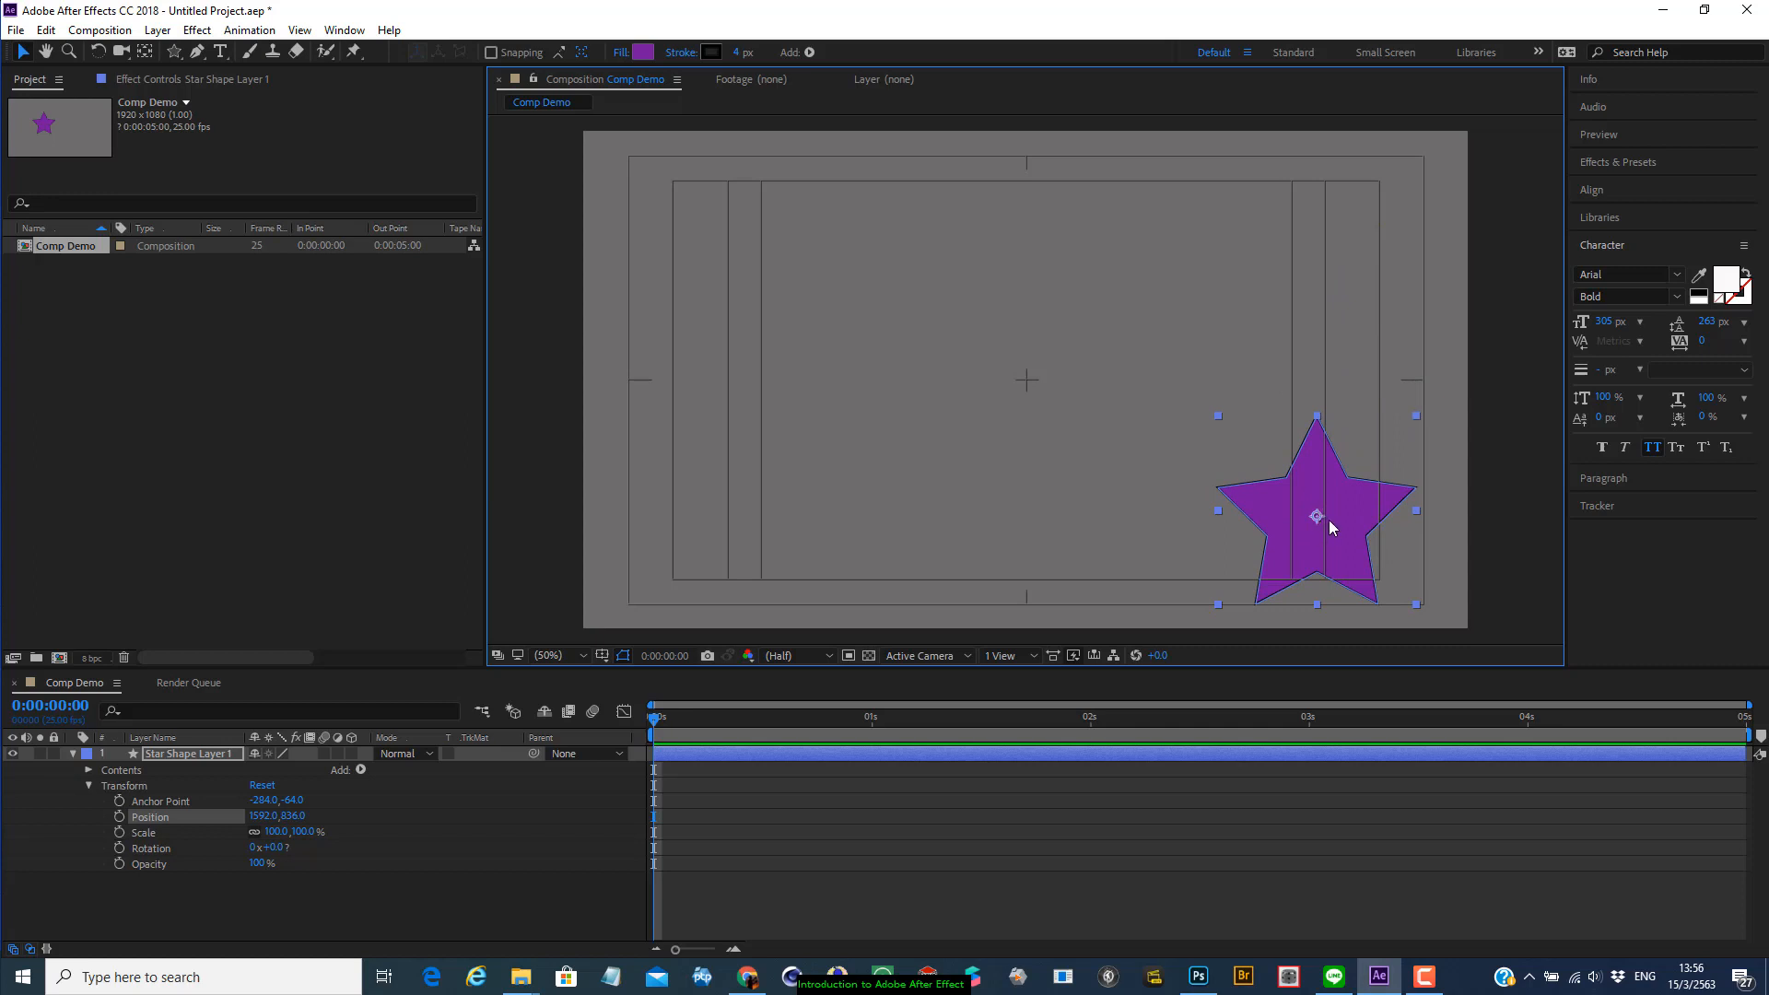
{"action": "left_click_drag", "start_coordinate": [1257, 514], "coordinate": [843, 408]}
{"action": "left_click_drag", "start_coordinate": [269, 819], "coordinate": [233, 830]}
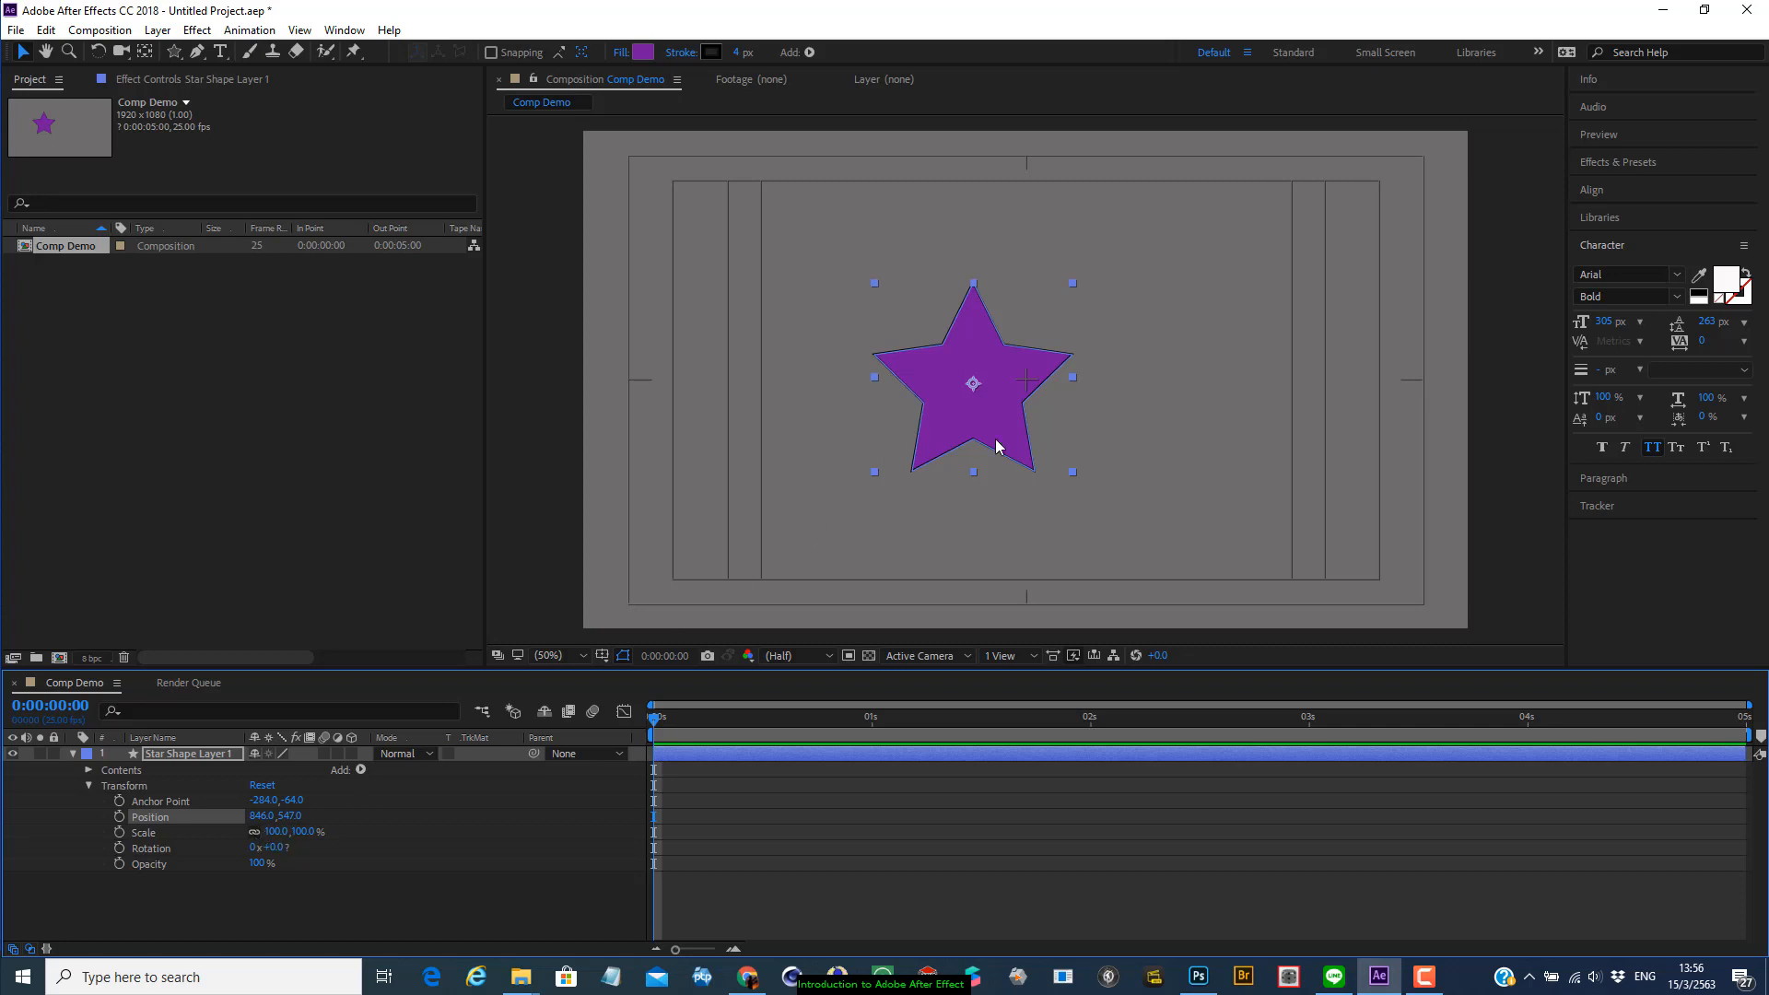
Try stretching the star freely from its lower-right corner, undo that, and enlarge it proportionally to about 164.1% scale
{"action": "left_click_drag", "start_coordinate": [1071, 474], "coordinate": [1240, 419]}
{"action": "key", "text": "ctrl+z"}
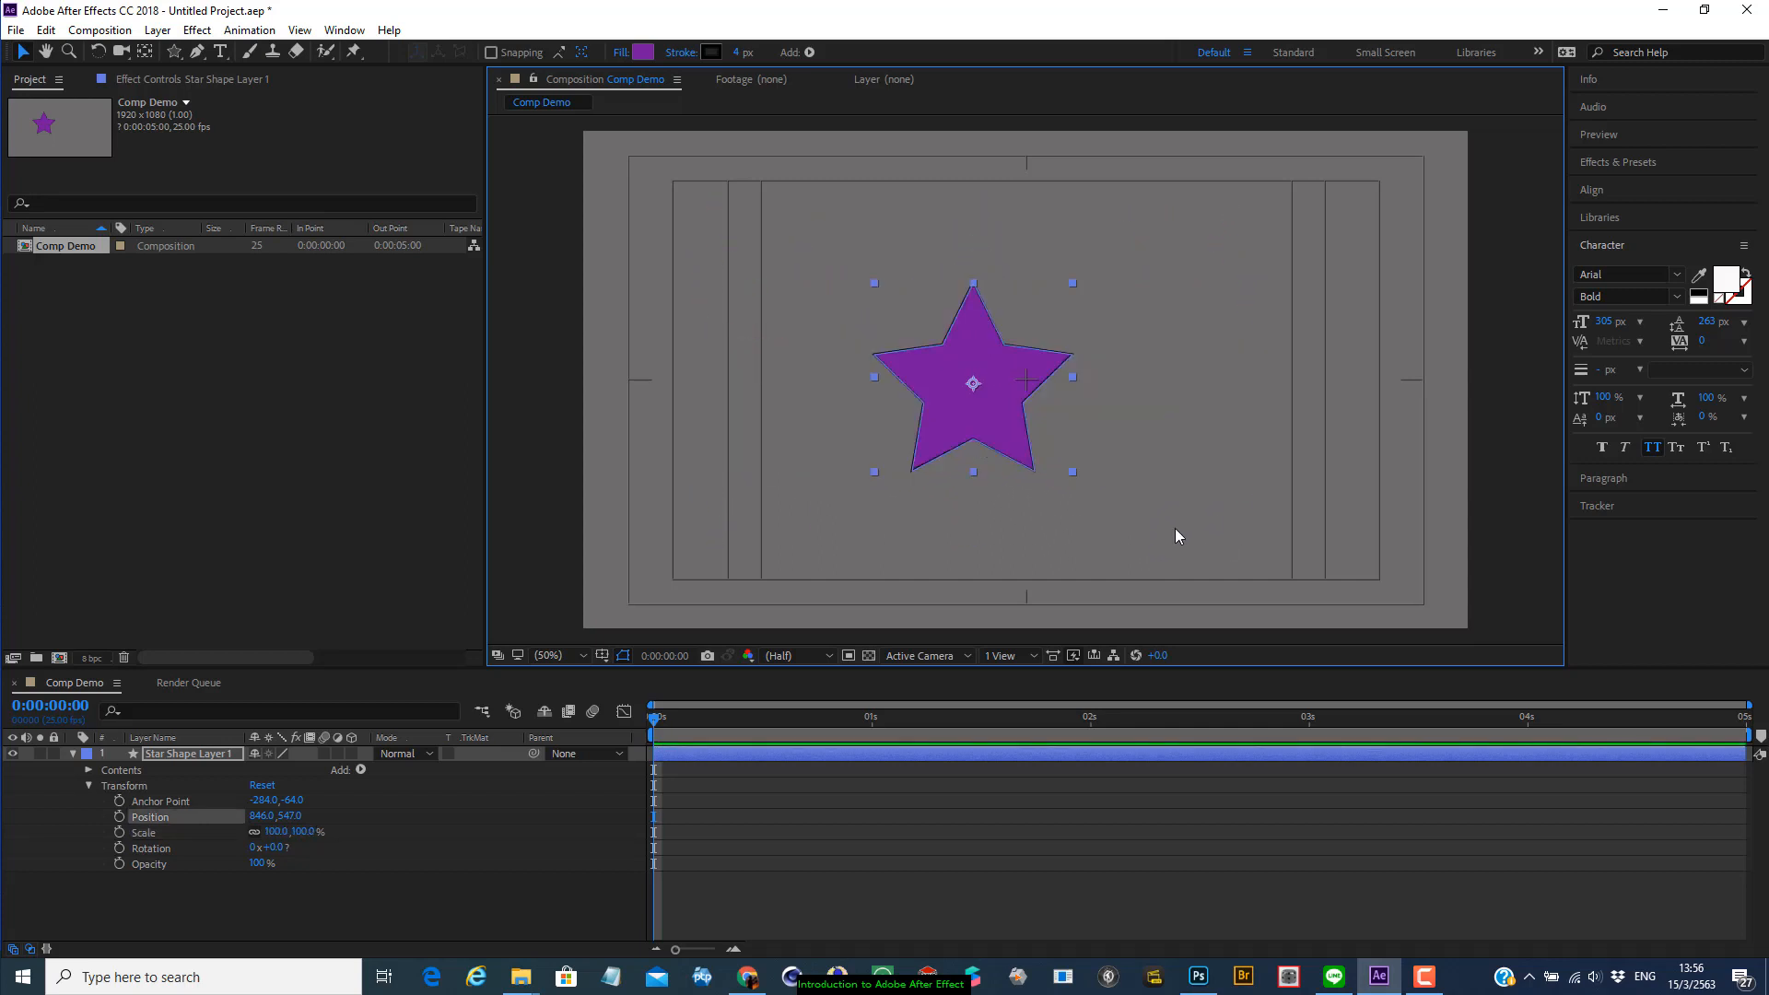
{"action": "left_click", "coordinate": [1074, 475]}
{"action": "left_click", "coordinate": [1043, 457]}
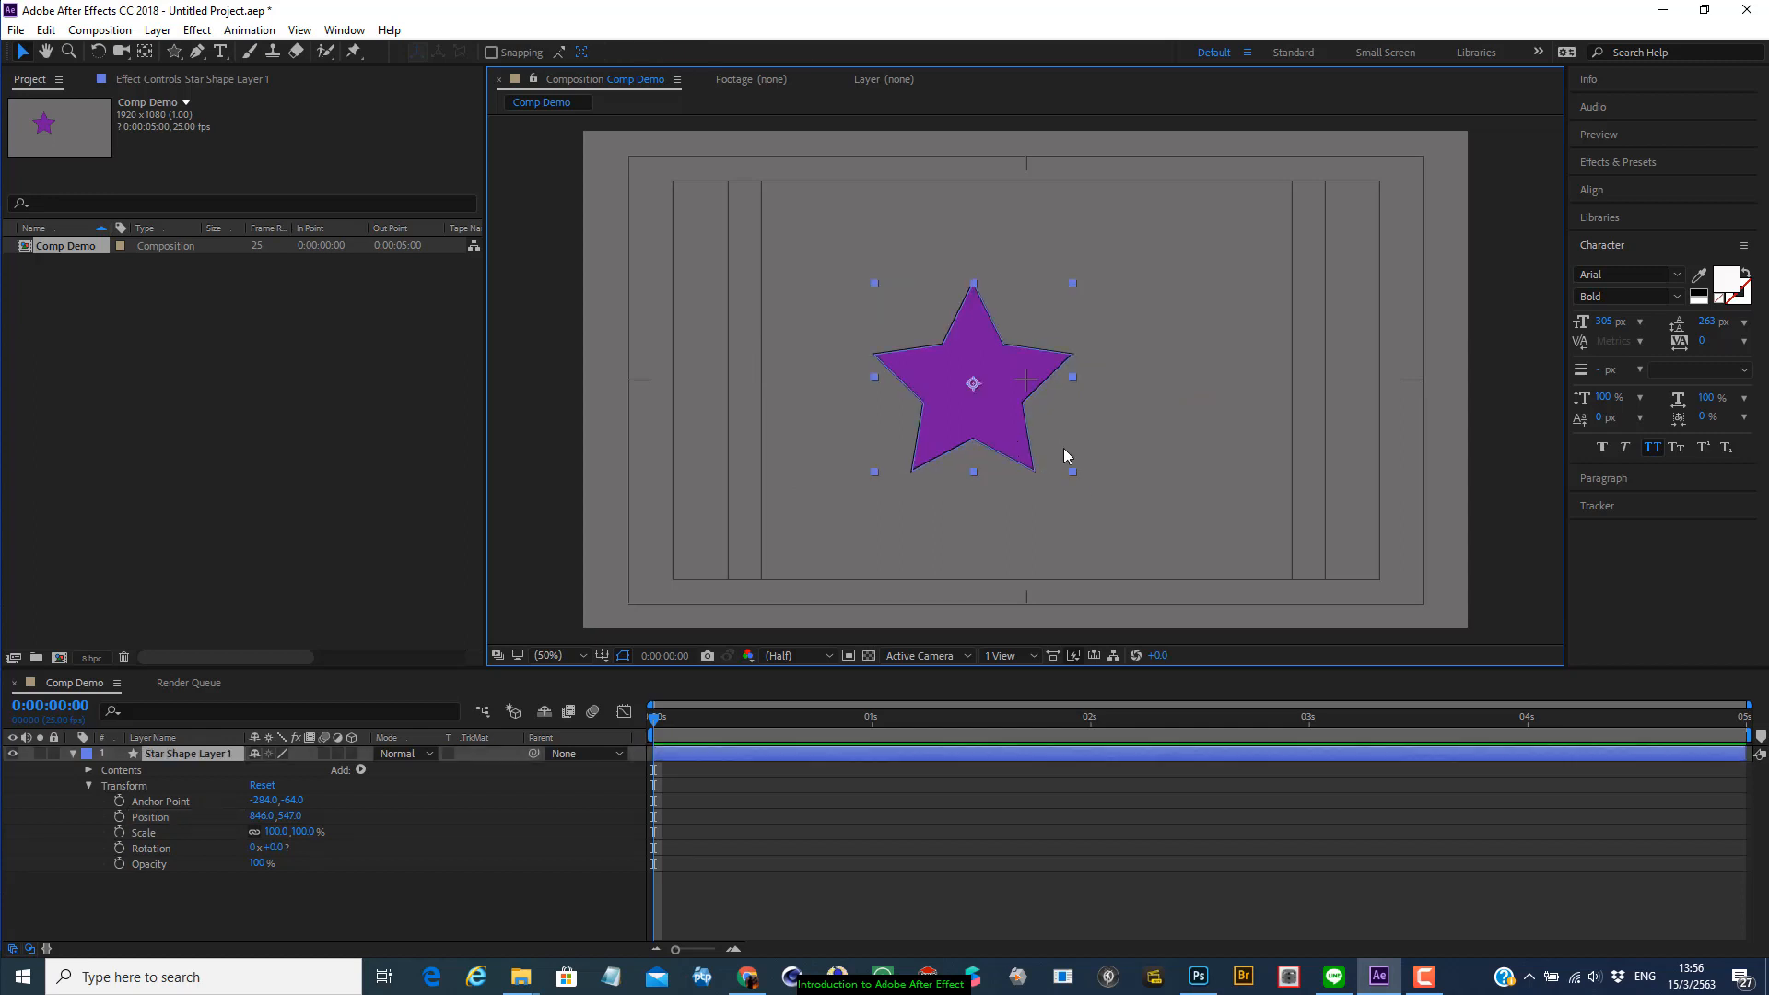
{"action": "mouse_move", "coordinate": [1074, 470]}
{"action": "left_mouse_down"}
{"action": "mouse_move", "coordinate": [1148, 562]}
{"action": "mouse_move", "coordinate": [1124, 520]}
{"action": "mouse_move", "coordinate": [1137, 533]}
{"action": "left_mouse_up"}
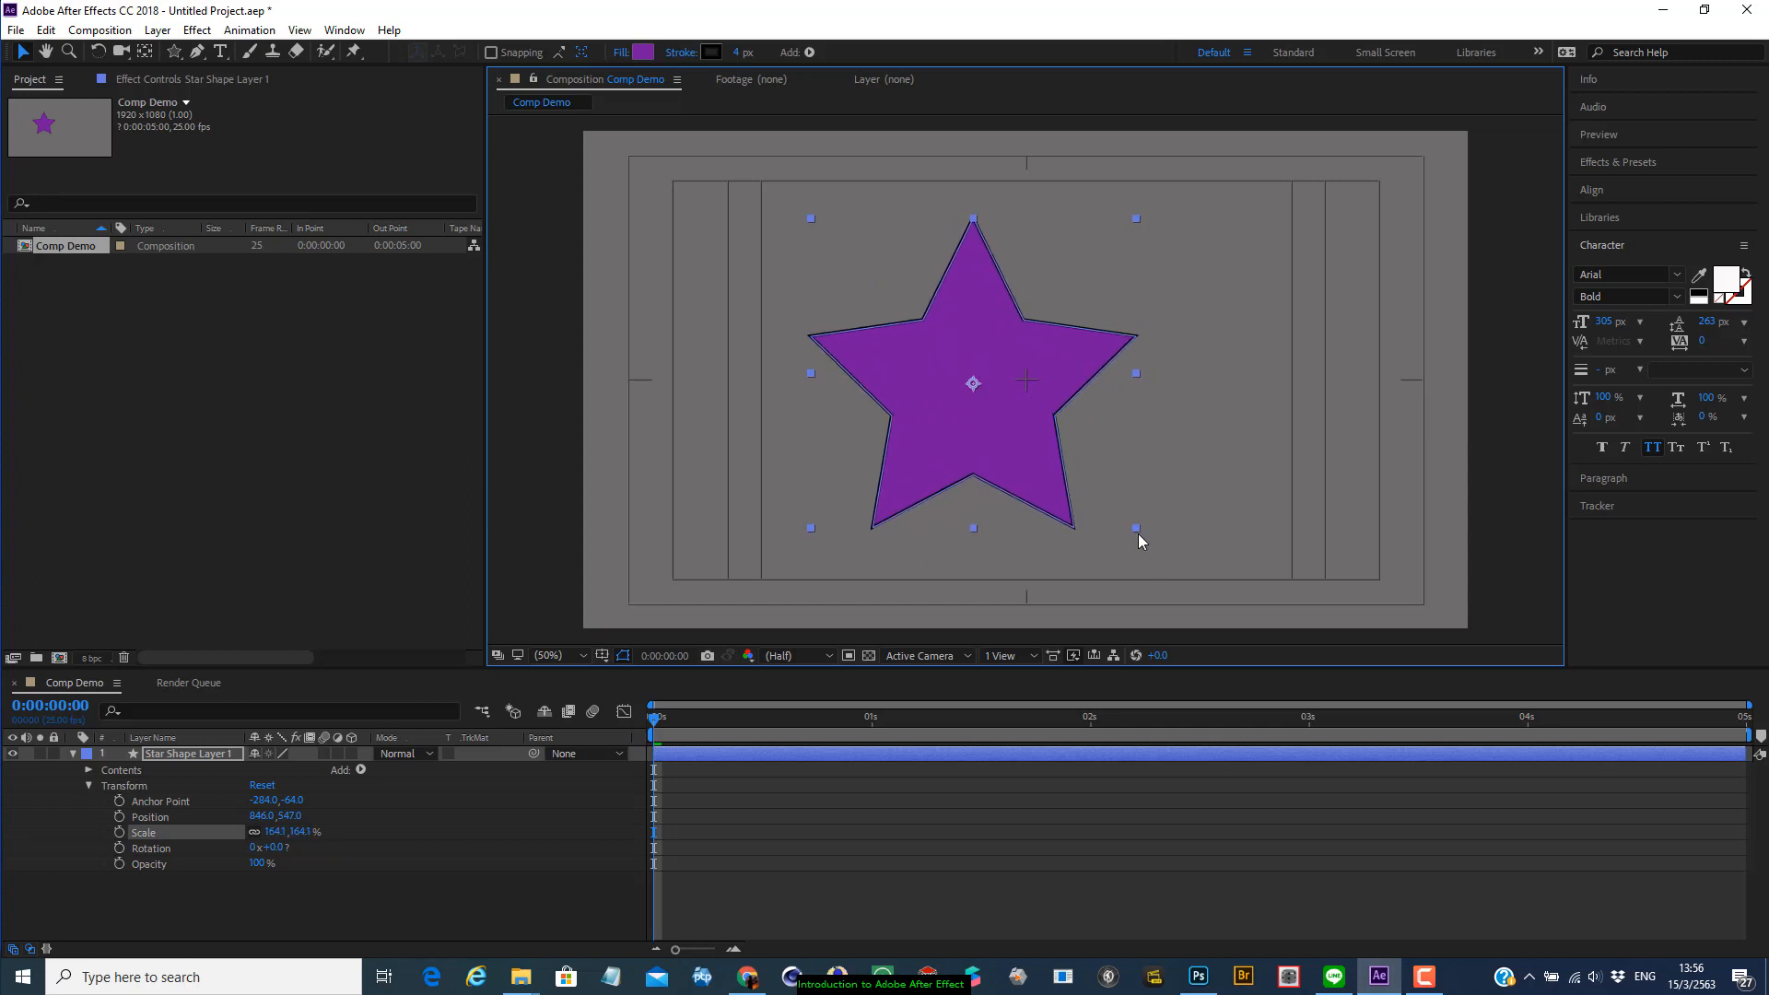
Toggle the Scale proportion link off and back on, and move the star up and left to about position 608, 497
{"action": "left_click", "coordinate": [255, 834]}
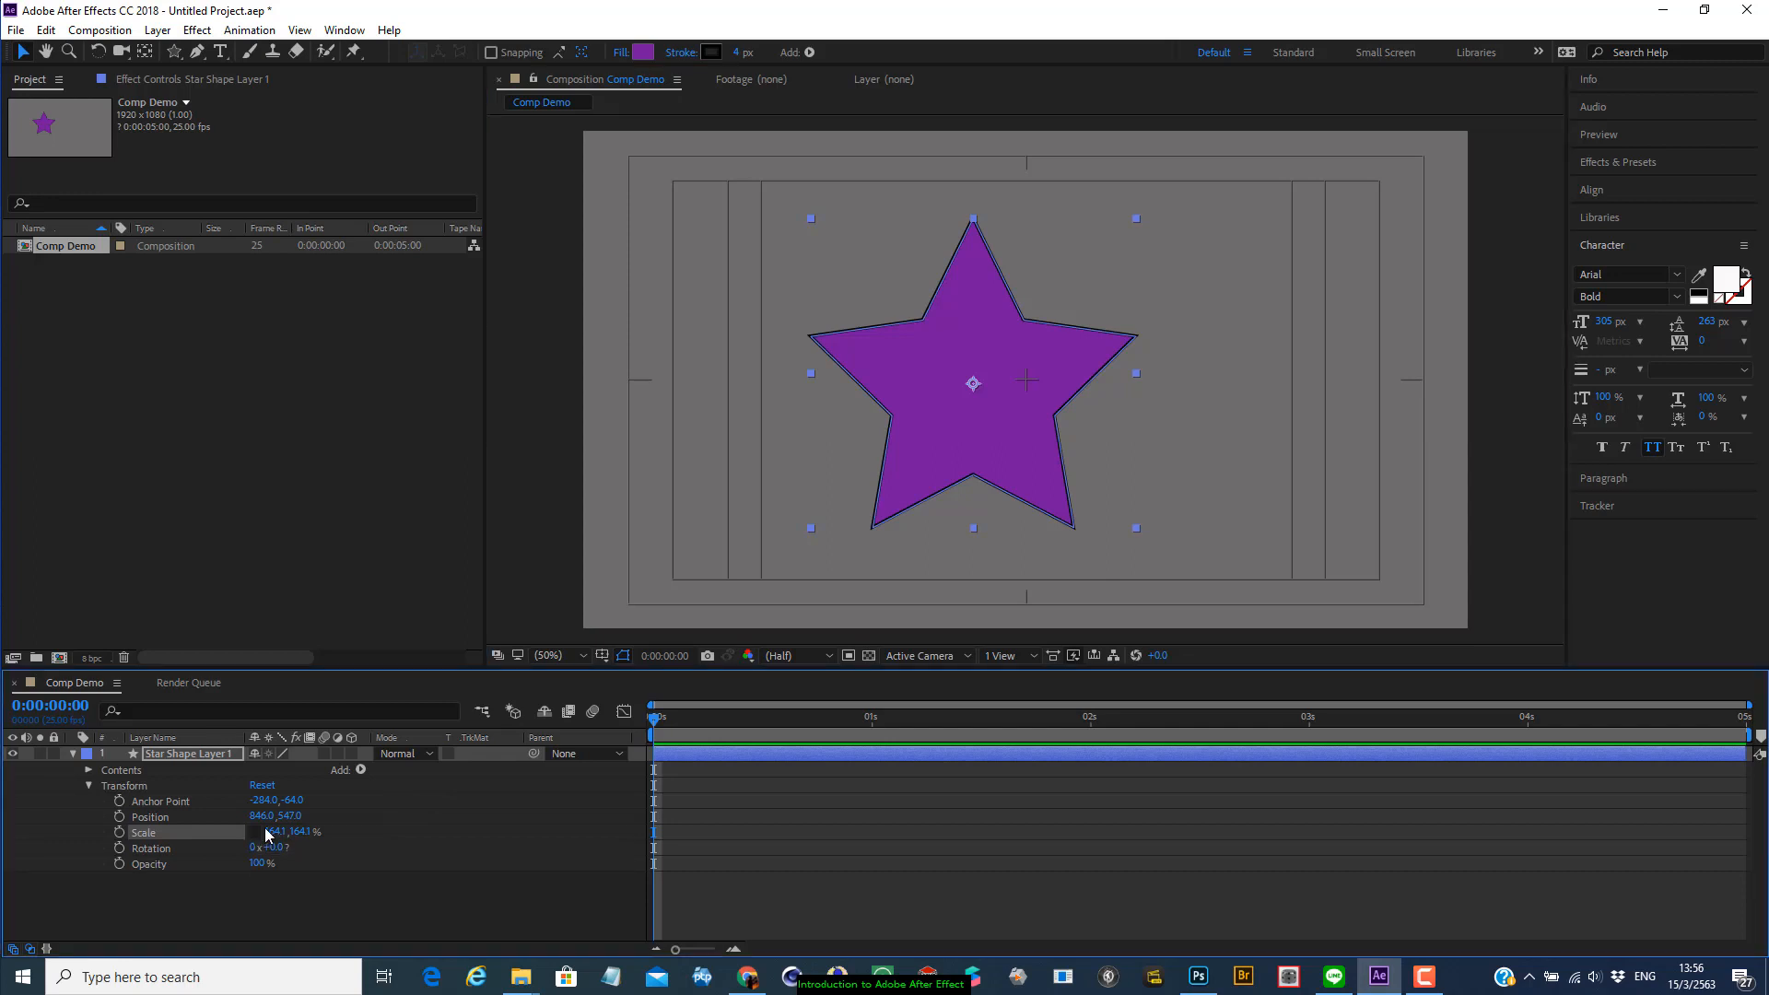
{"action": "left_click", "coordinate": [201, 849]}
{"action": "left_click", "coordinate": [261, 863]}
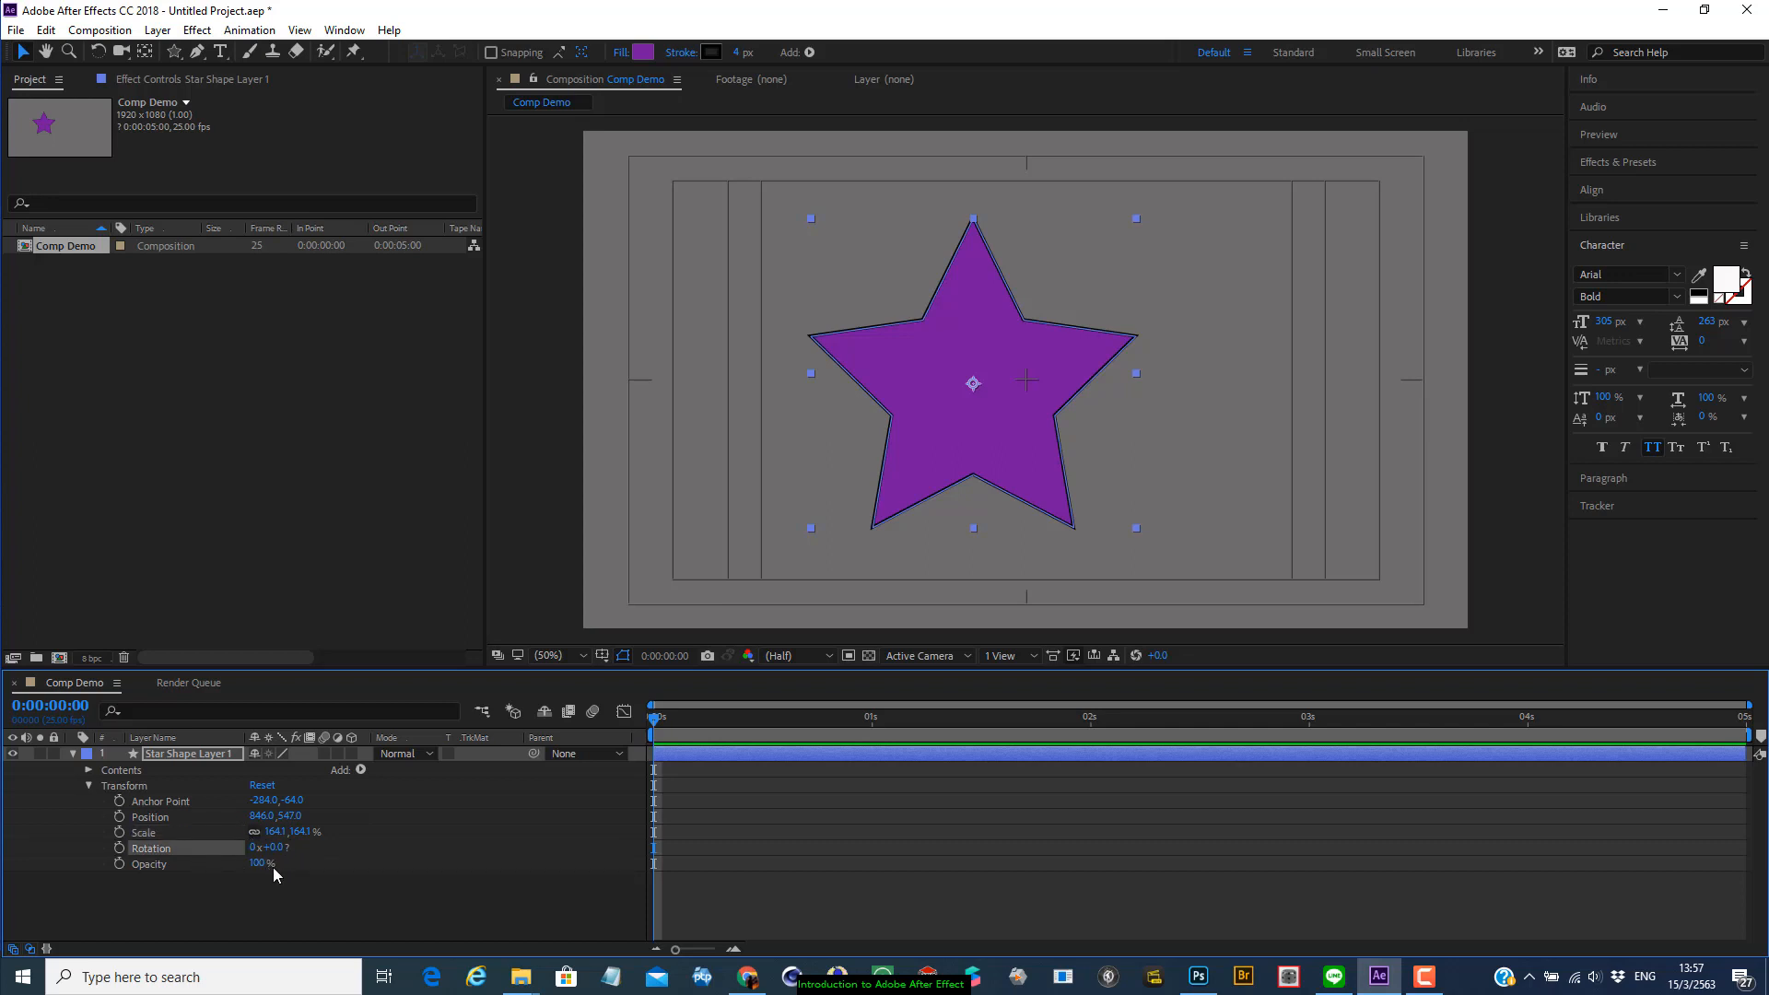
{"action": "left_click", "coordinate": [267, 863]}
{"action": "left_click_drag", "start_coordinate": [995, 465], "coordinate": [885, 442]}
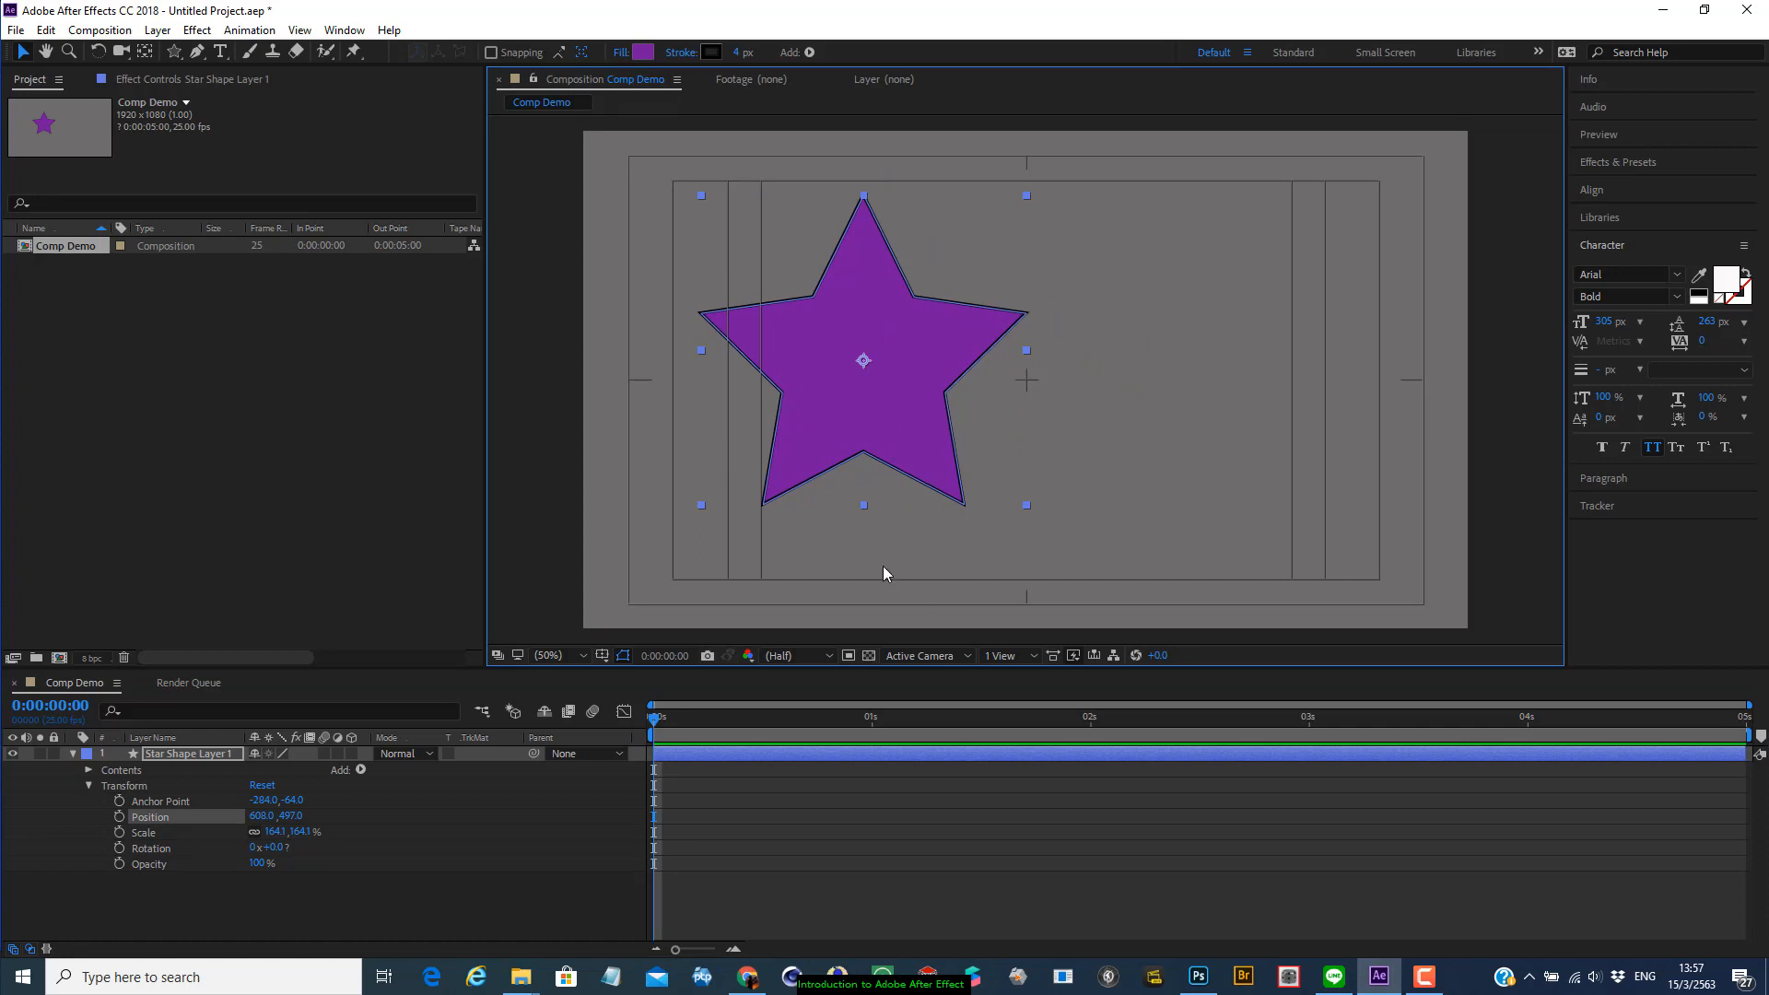
Try a 45-degree rotation on the star layer, and undo it
{"action": "left_click", "coordinate": [274, 847]}
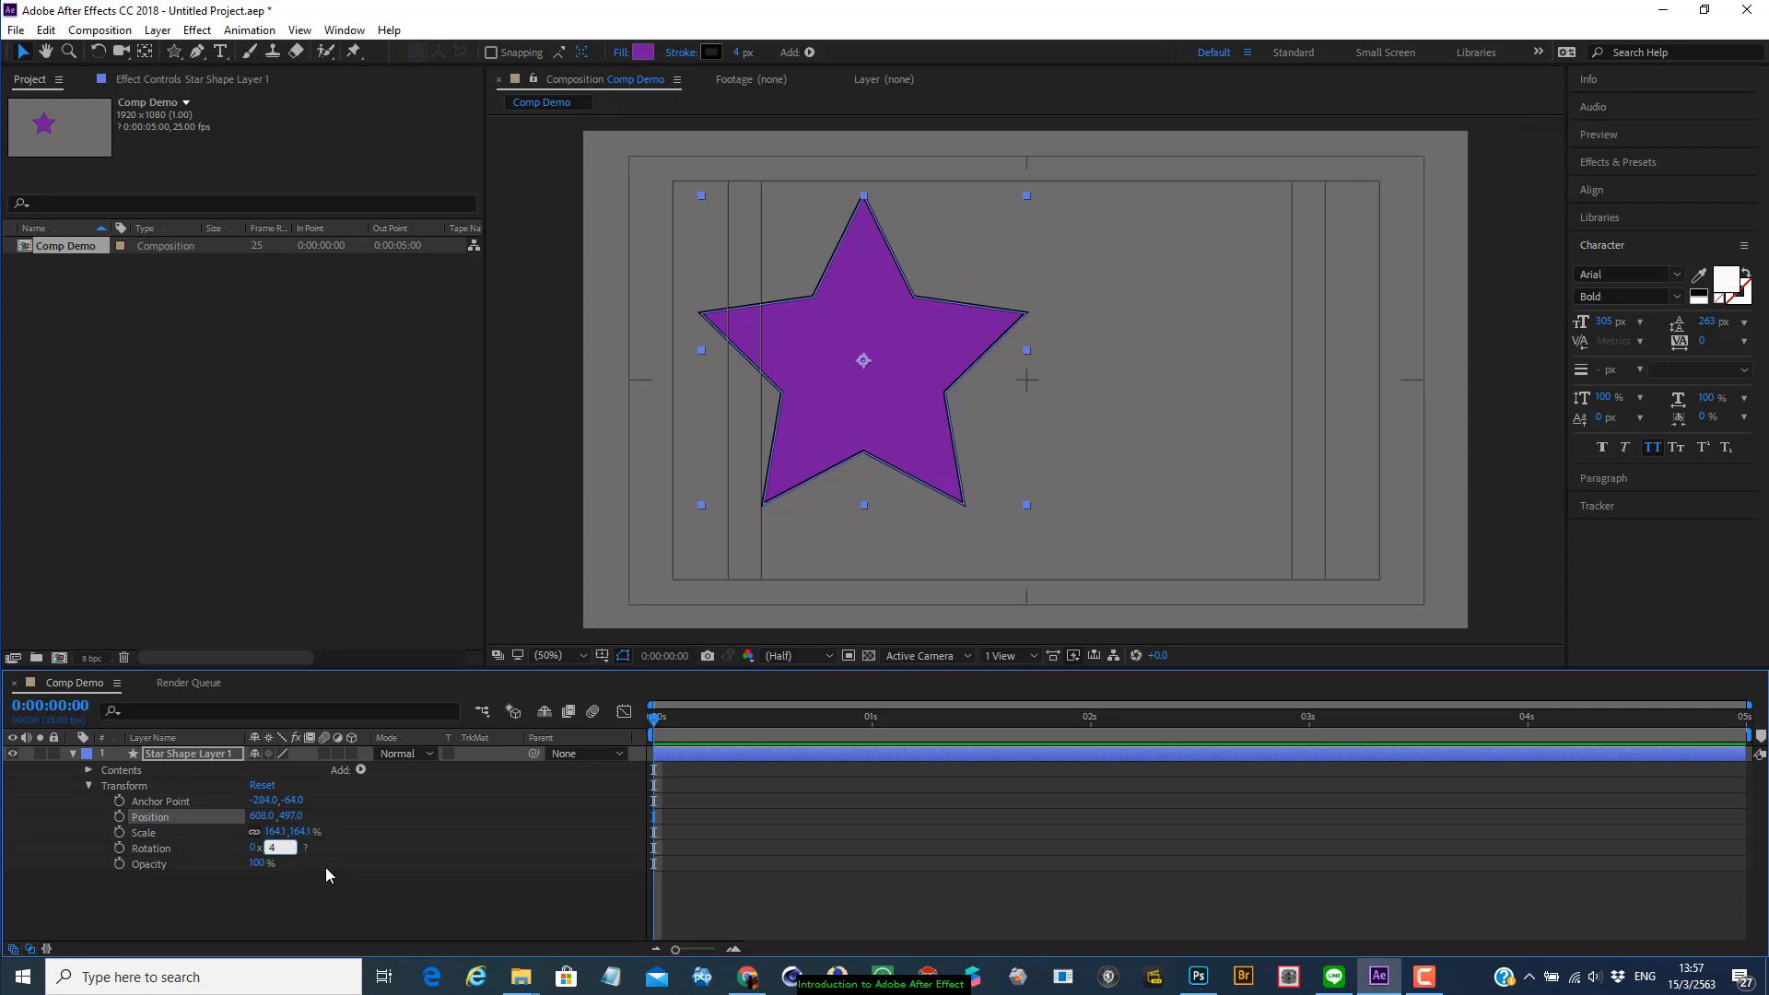
{"action": "type", "text": "45"}
{"action": "key", "text": "Return"}
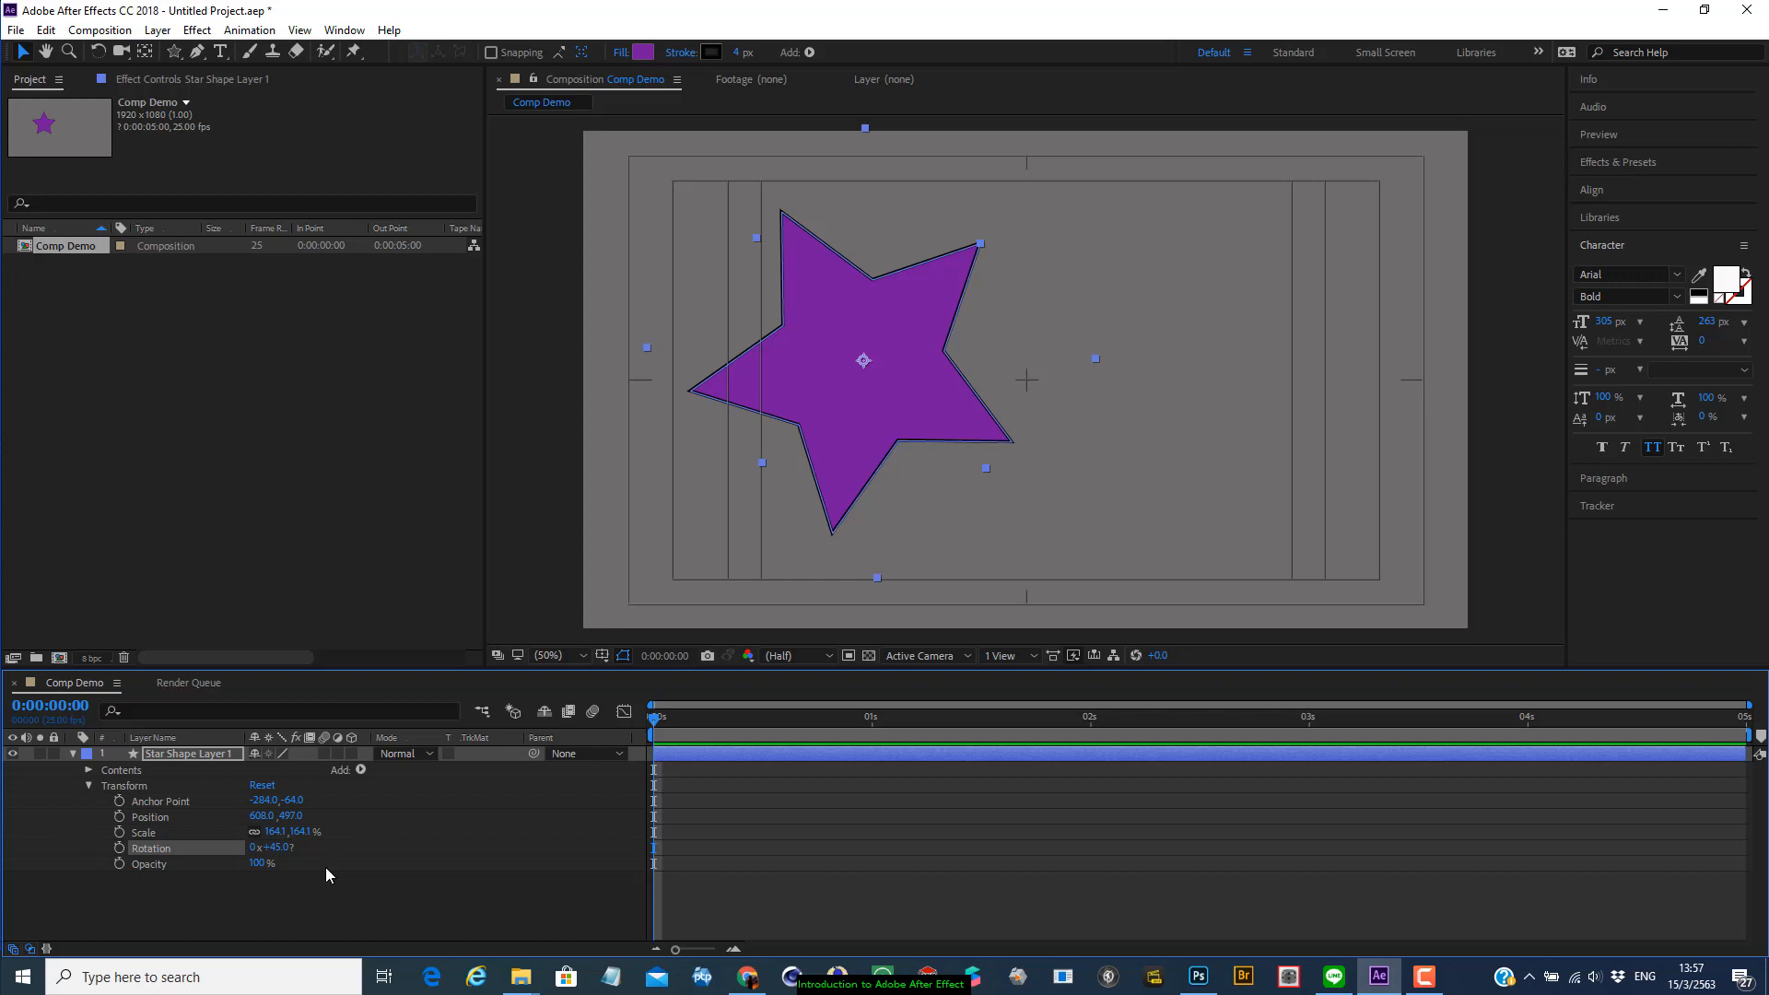
{"action": "key", "text": "ctrl+z"}
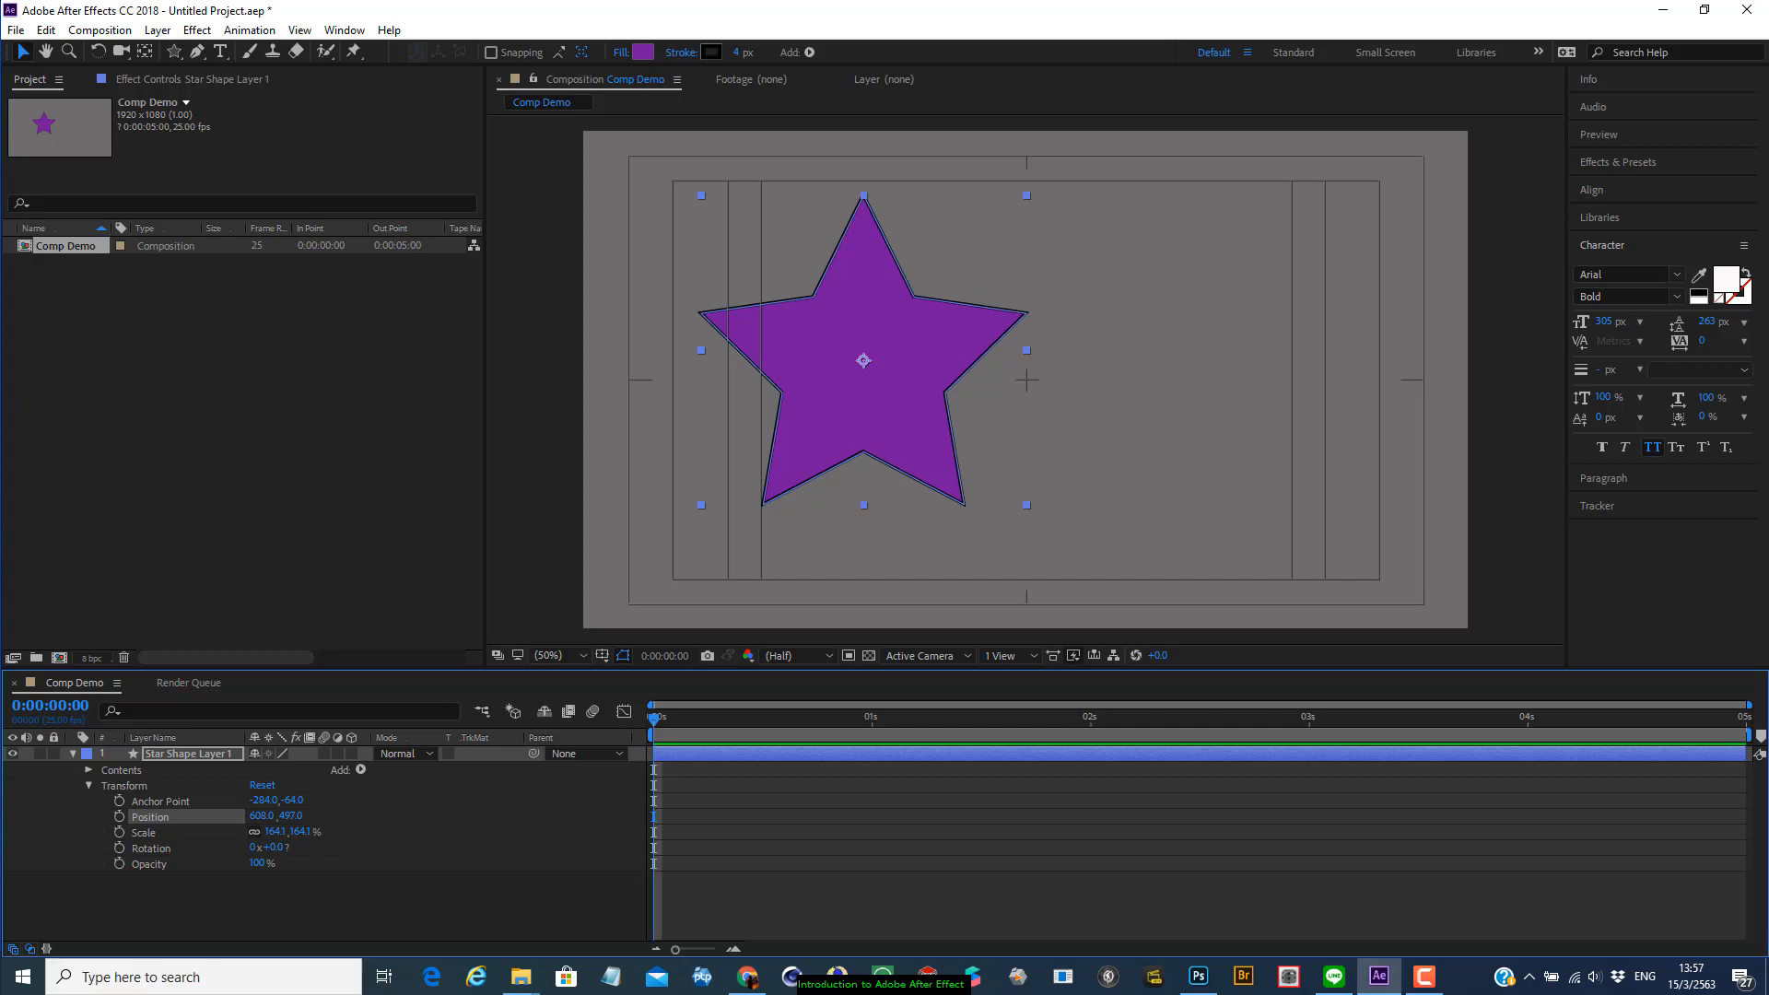
Set the star layer's Opacity to 50%
{"action": "left_click", "coordinate": [141, 866]}
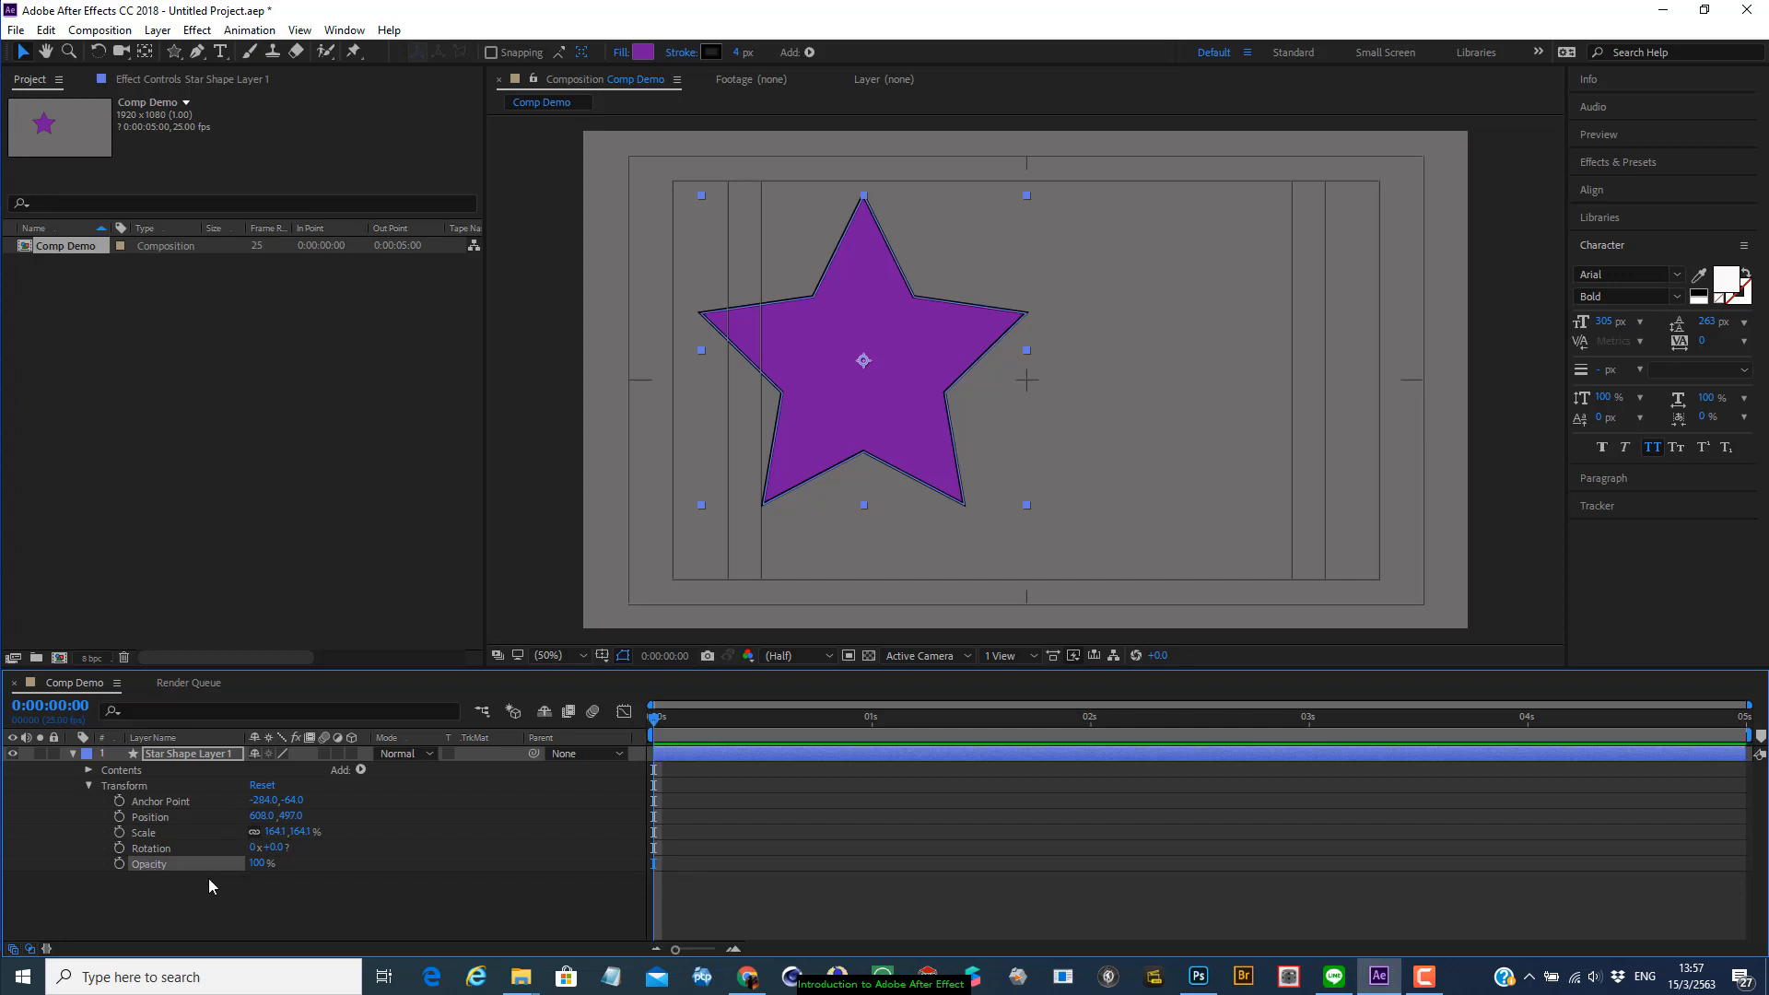
{"action": "left_click", "coordinate": [258, 863]}
{"action": "type", "text": "50"}
{"action": "key", "text": "Return"}
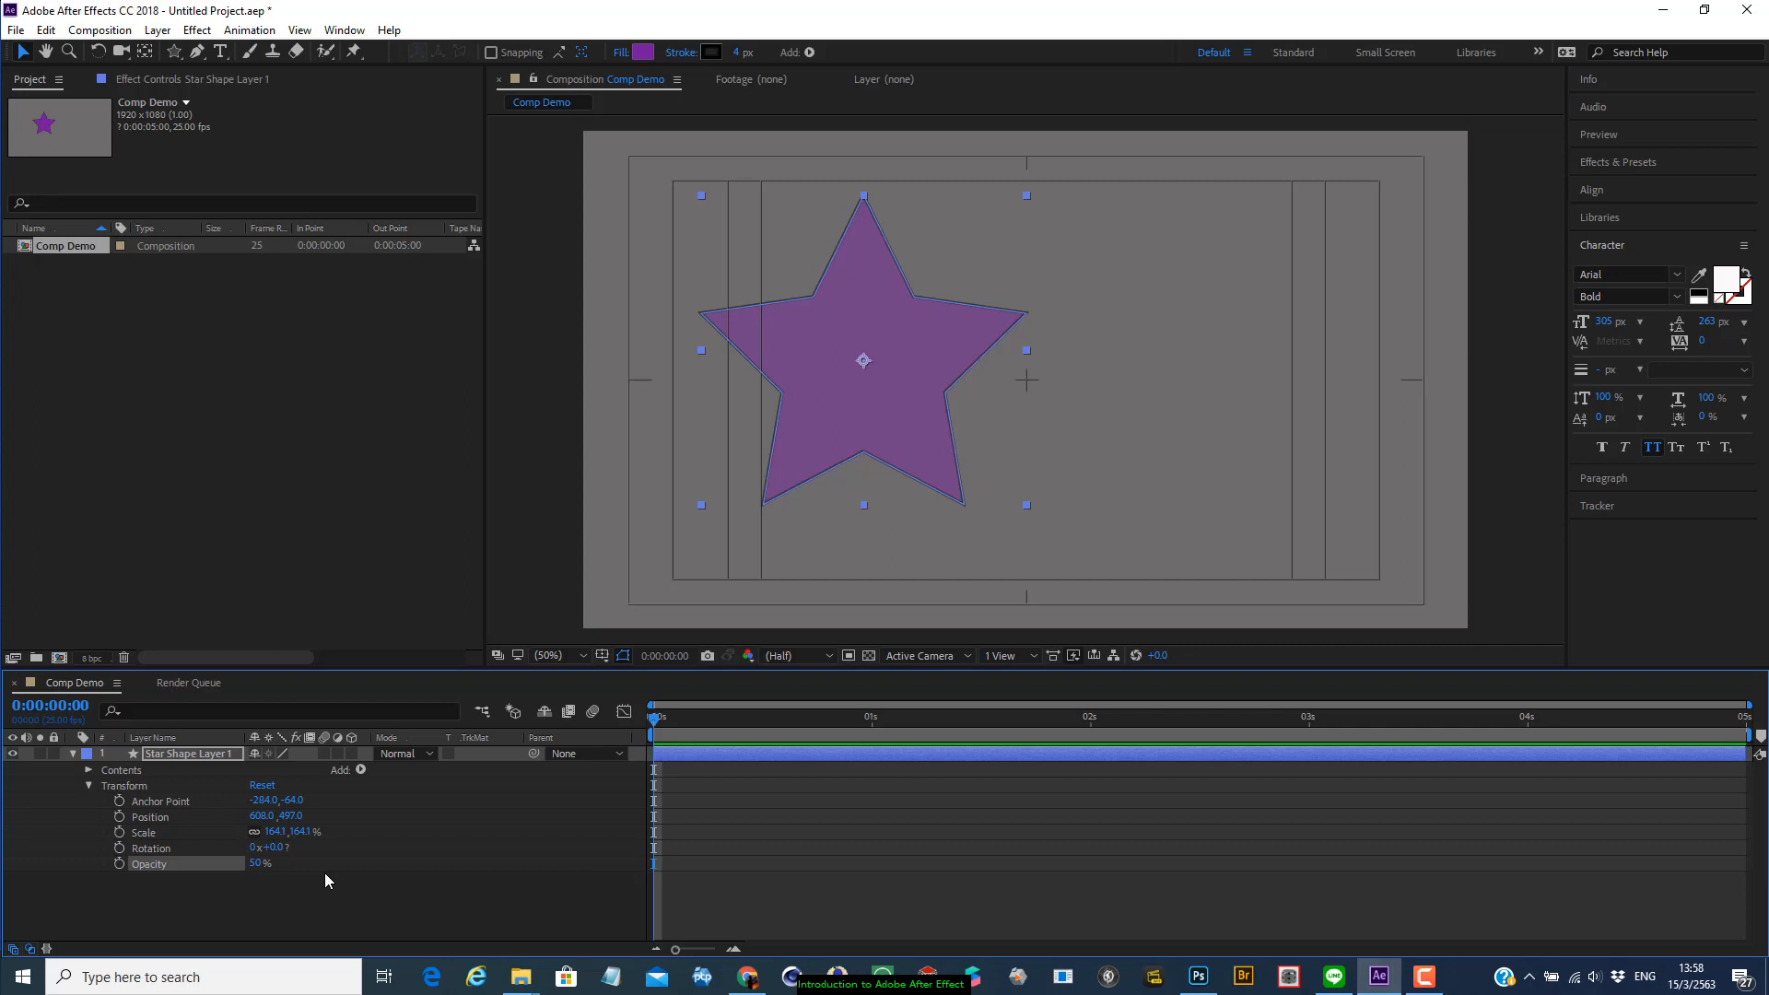
Undo the star layer's opacity change and collapse its Transform properties
{"action": "key", "text": "ctrl+z"}
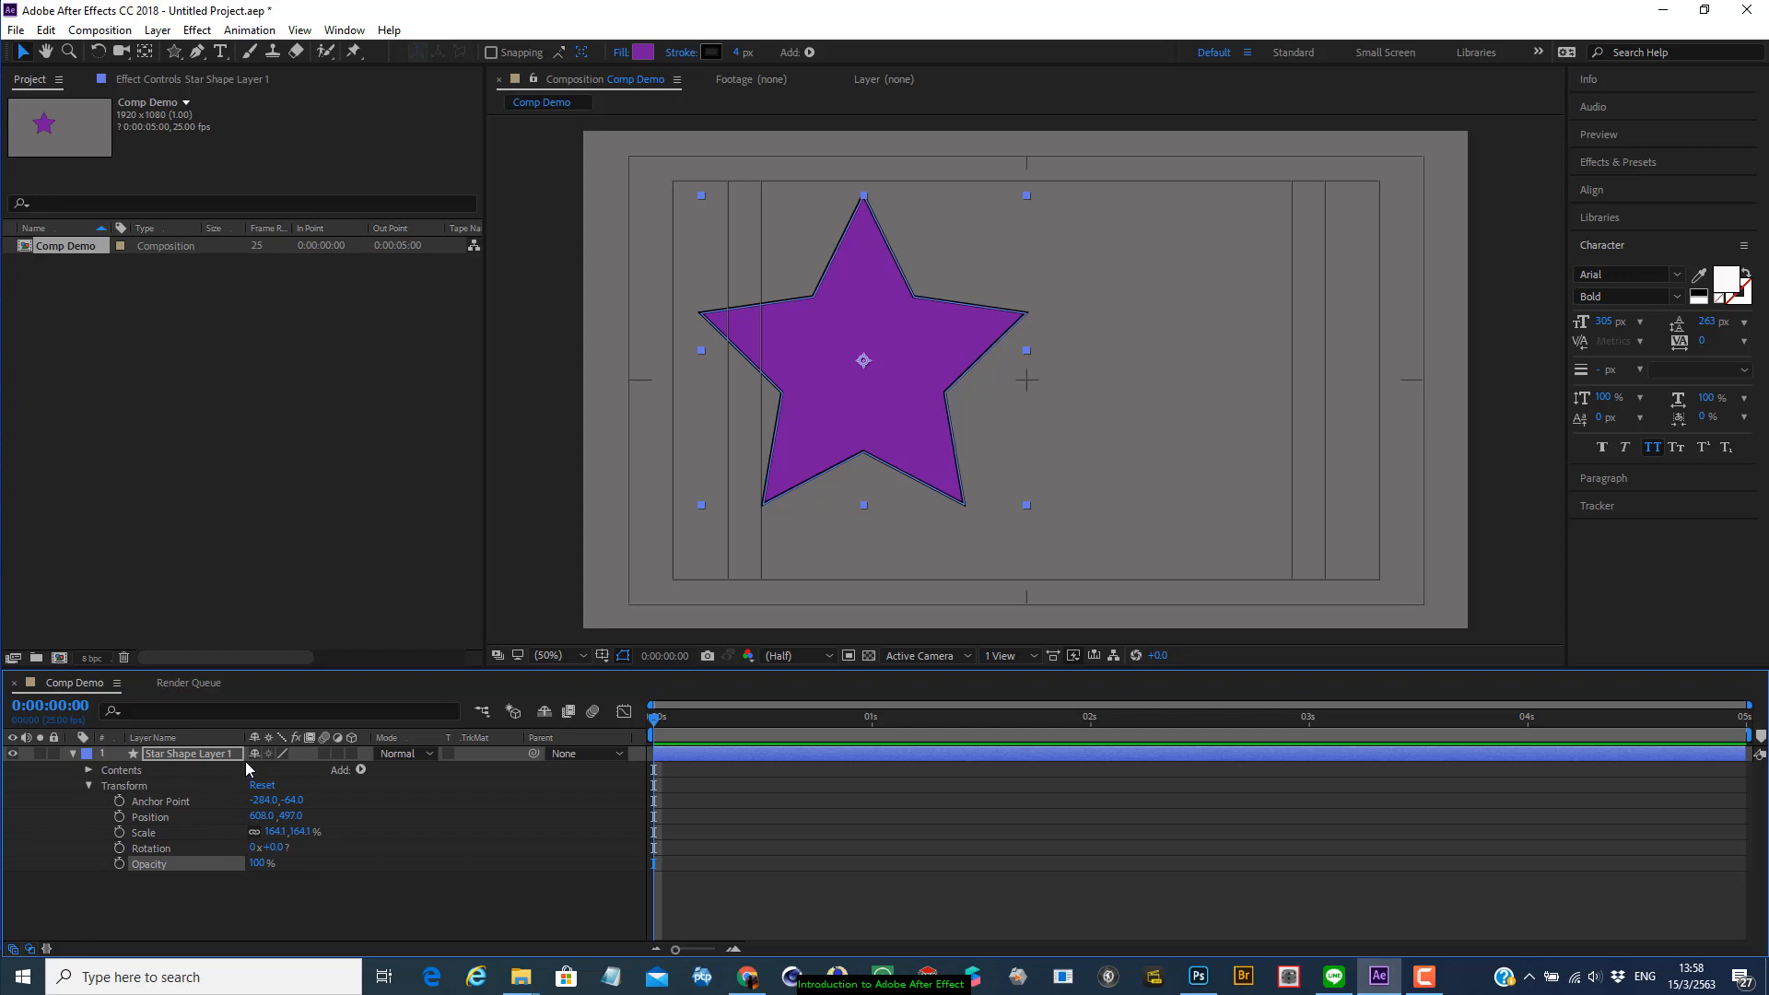
{"action": "left_click", "coordinate": [88, 786]}
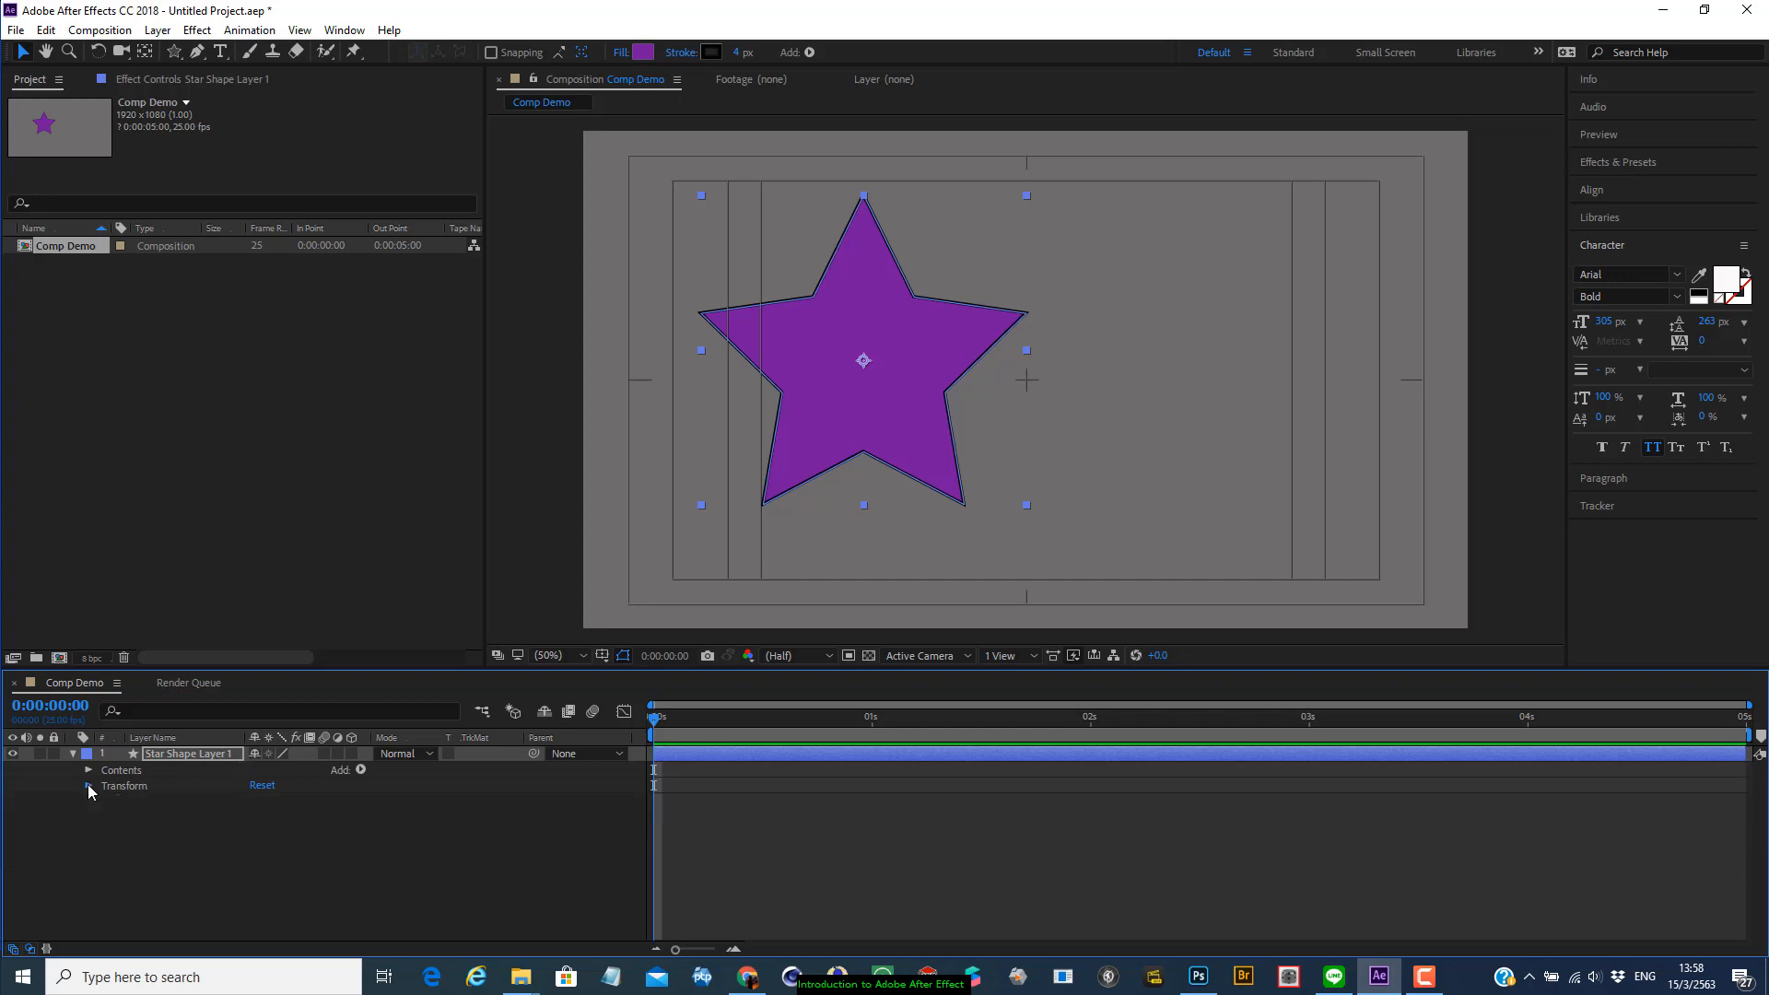
{"action": "left_click", "coordinate": [89, 785]}
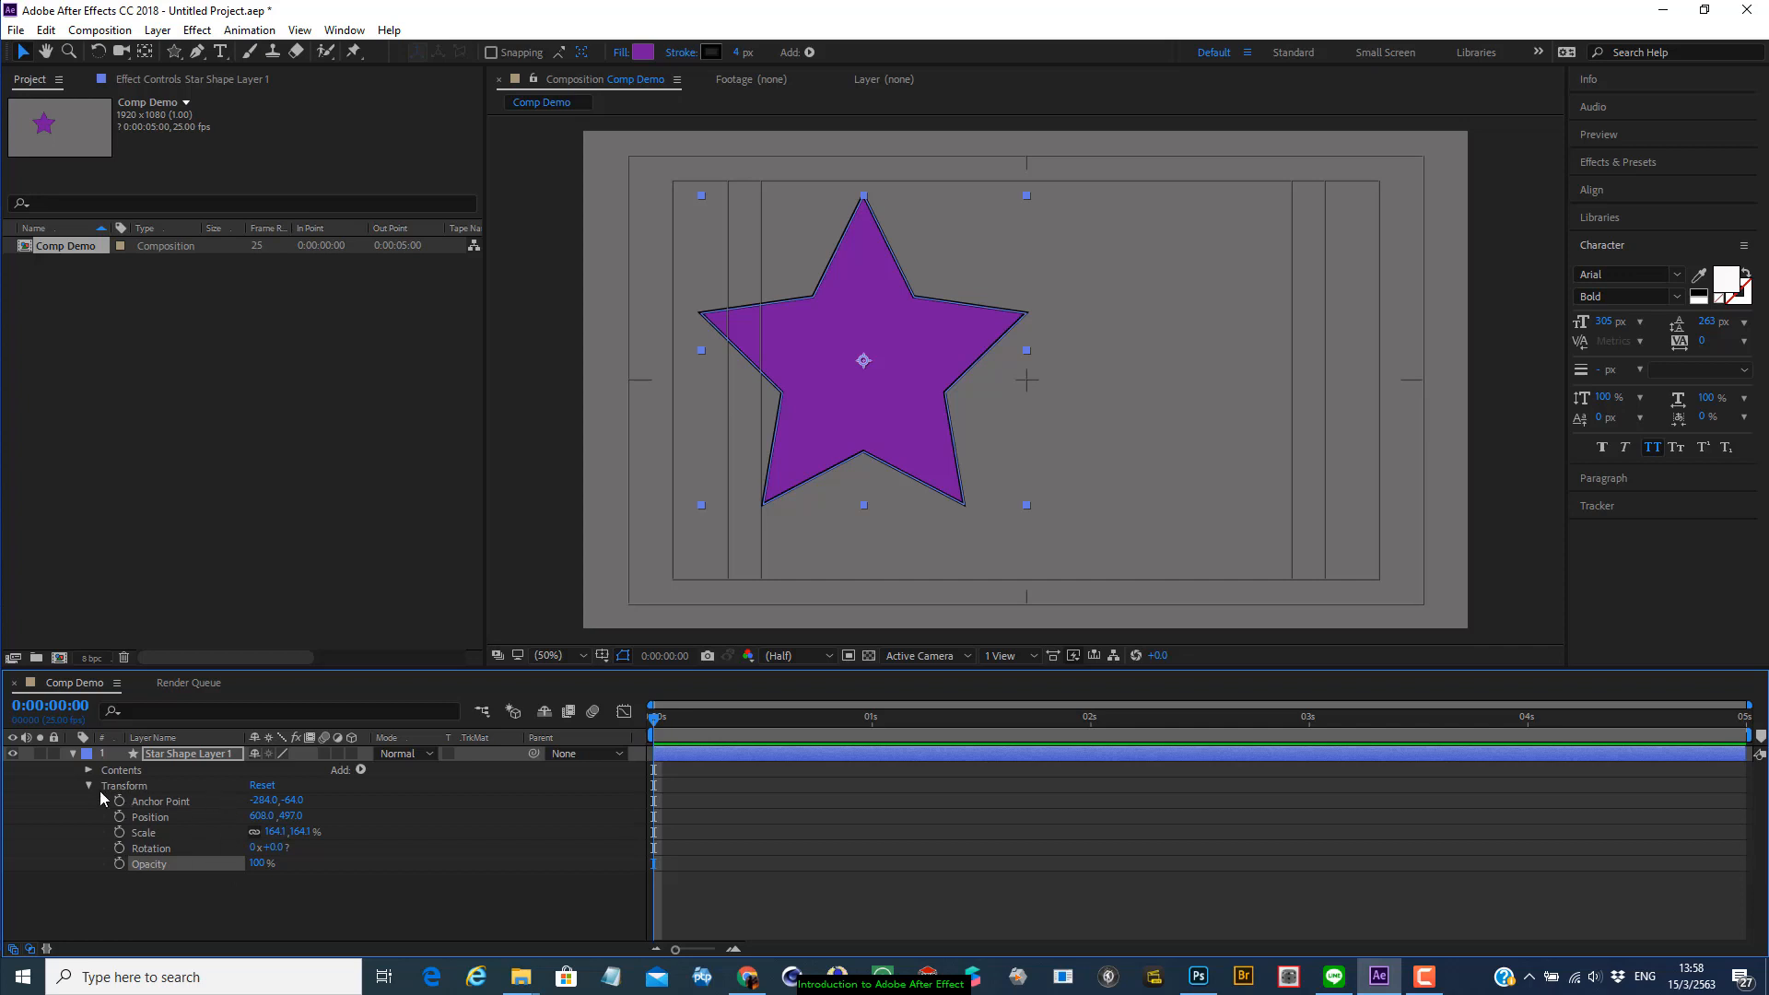
{"action": "left_click", "coordinate": [88, 786]}
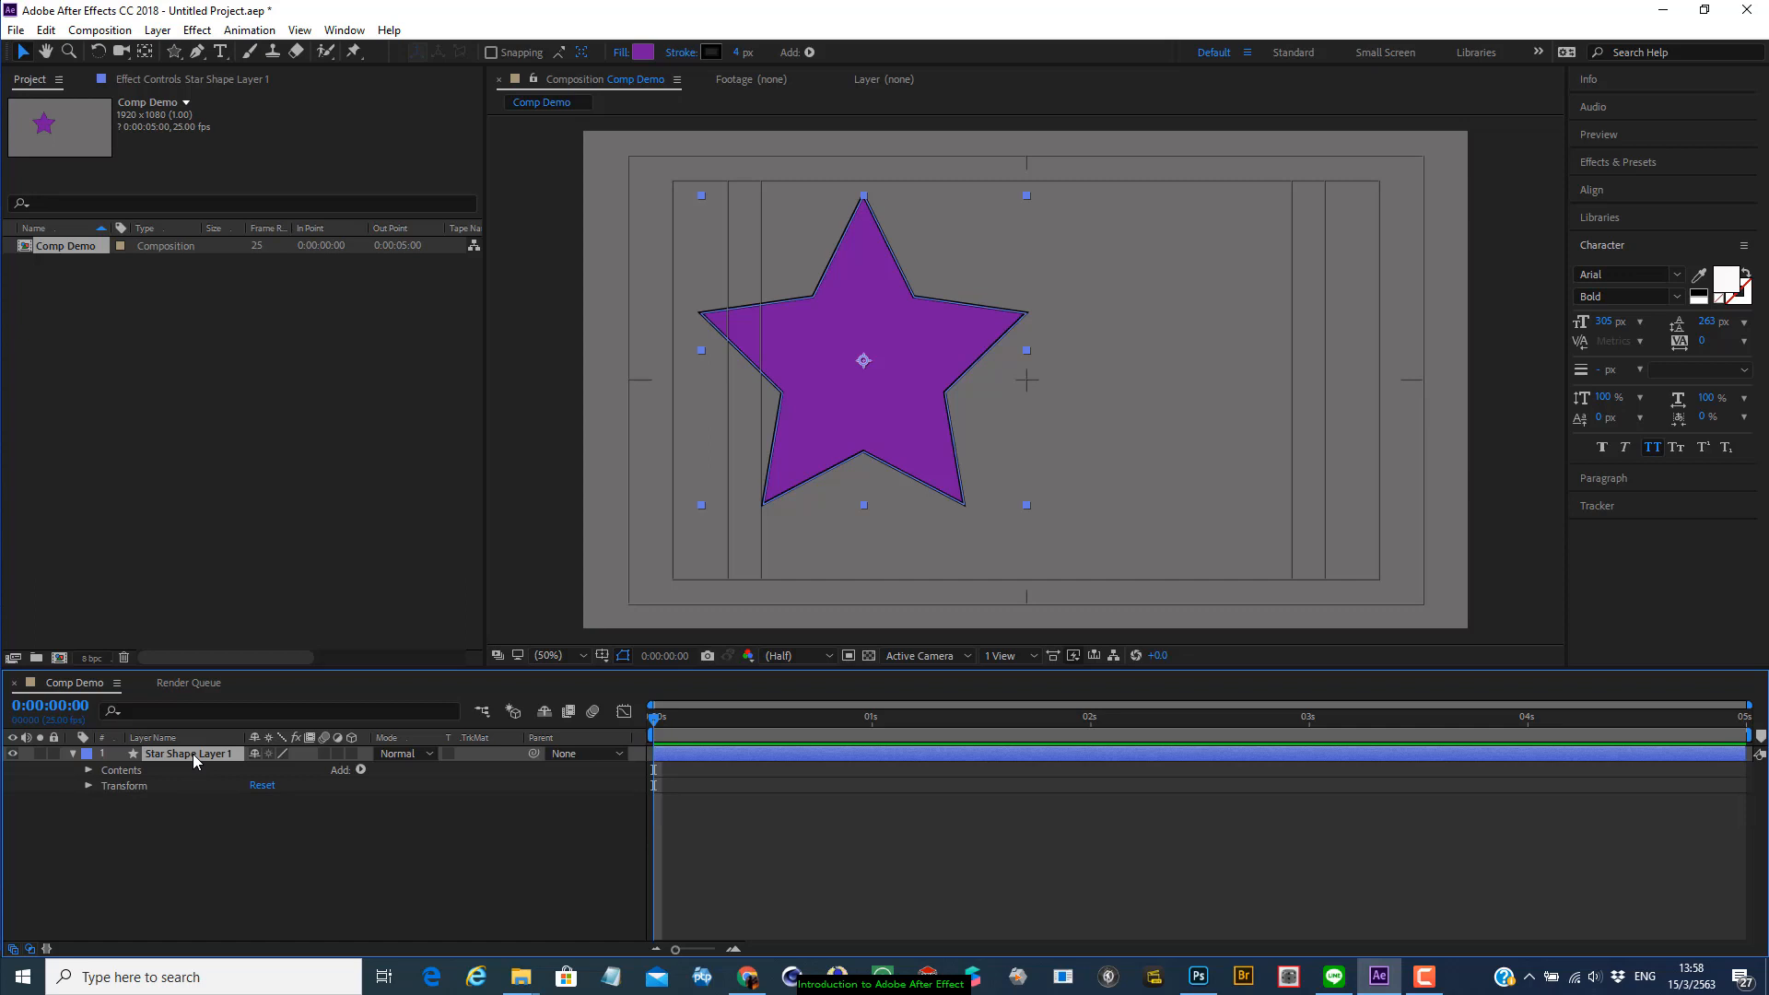
Show the star layer's Anchor Point, Position, Scale, Rotation and Opacity properties one at a time
{"action": "key", "text": "a"}
{"action": "key", "text": "p"}
{"action": "key", "text": "s"}
{"action": "key", "text": "r"}
{"action": "left_click", "coordinate": [73, 754]}
{"action": "left_click", "coordinate": [73, 755]}
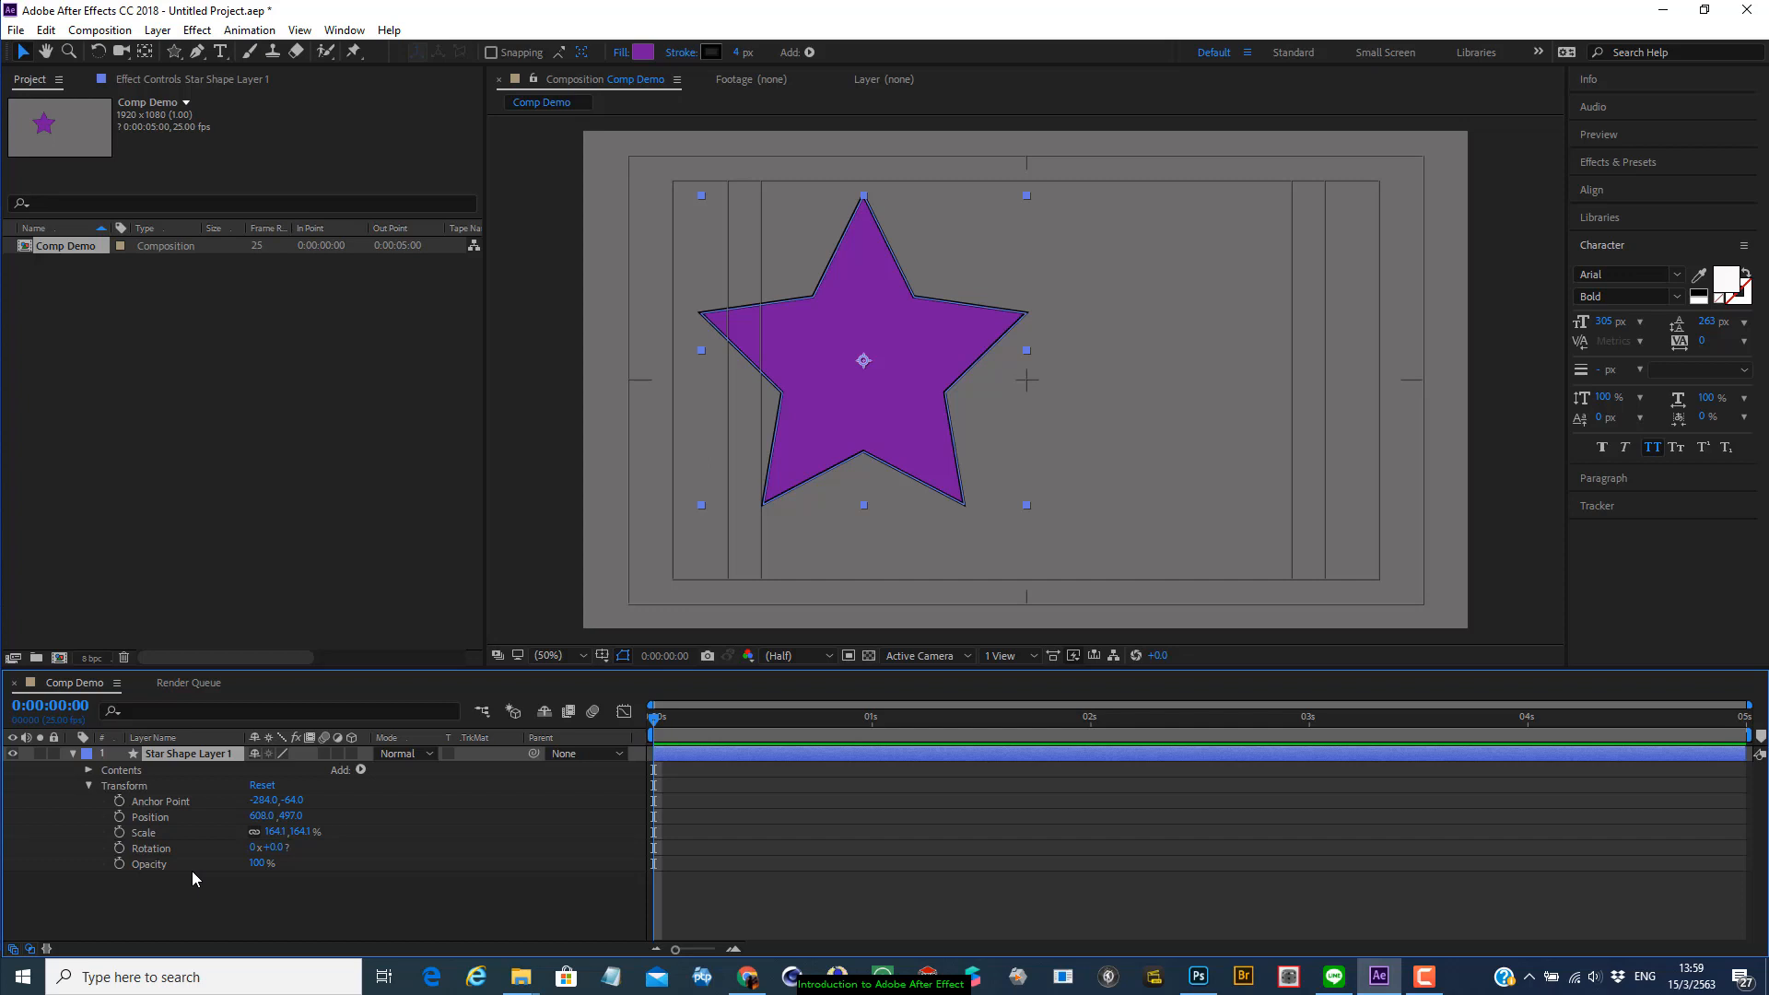
{"action": "key", "text": "t"}
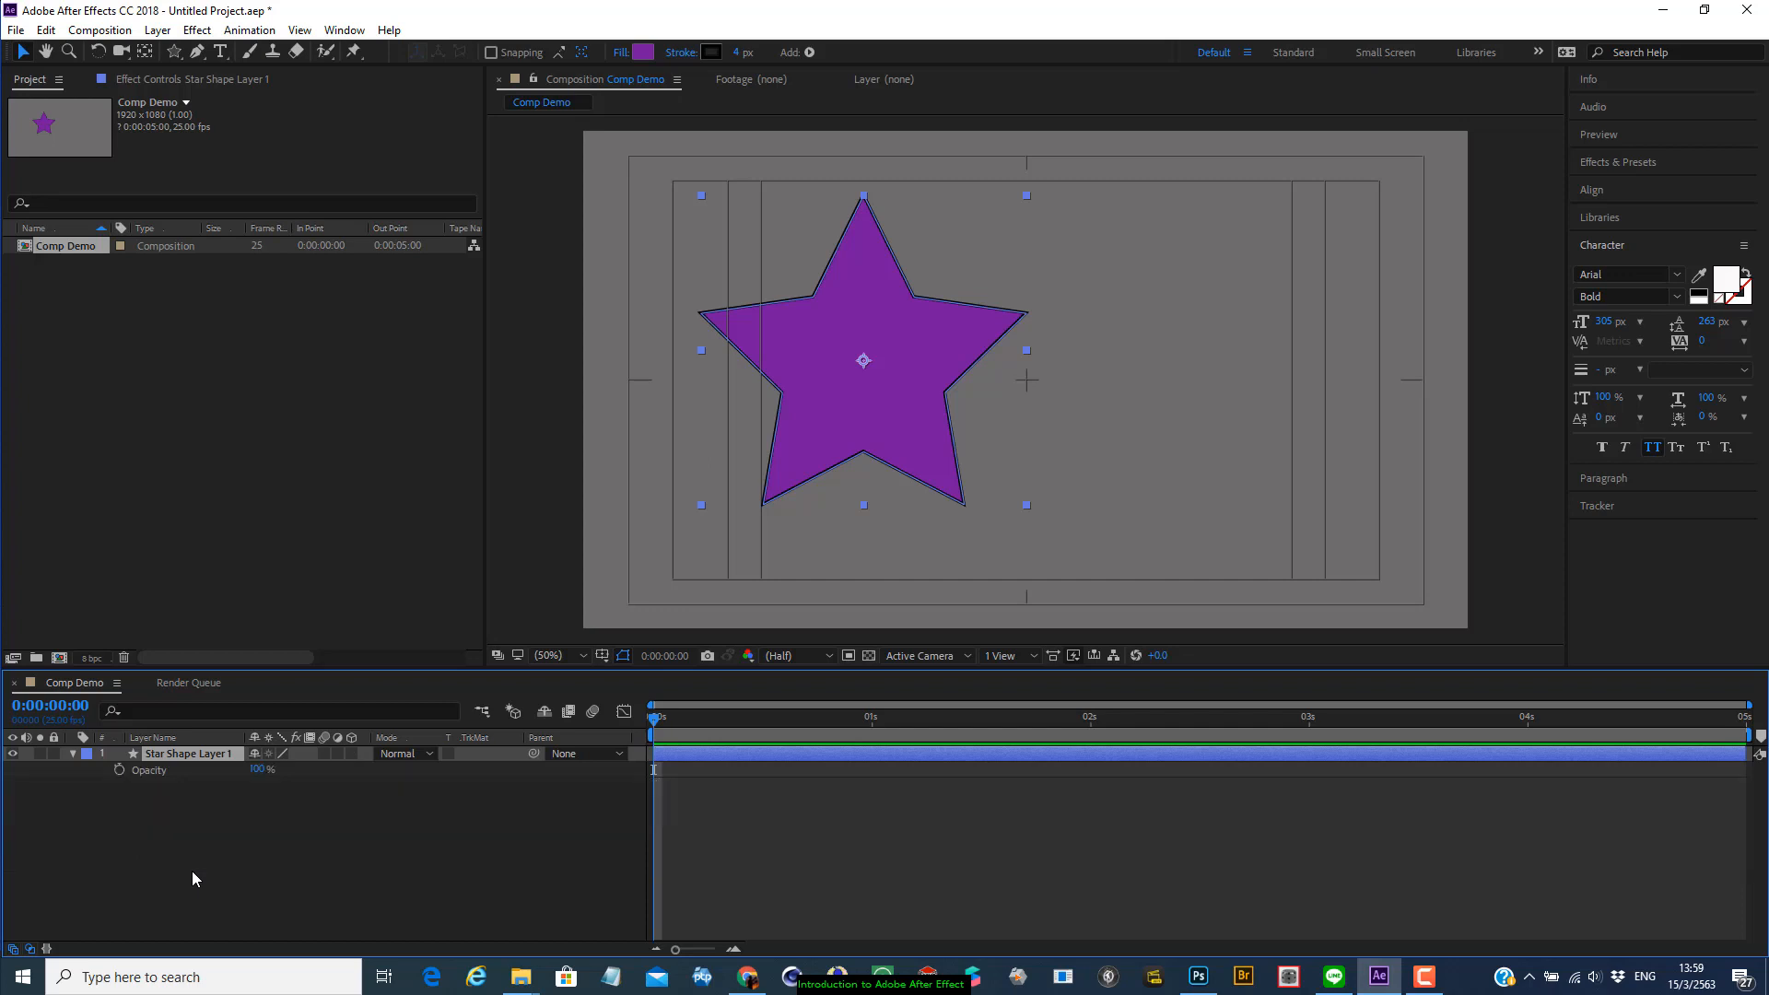
{"action": "key", "text": "t"}
{"action": "key", "text": "t"}
{"action": "key", "text": "t"}
{"action": "key", "text": "t"}
Shrink the star, place it just outside the frame's left edge at about position -162, 507, and show only its Position property
{"action": "mouse_move", "coordinate": [1027, 514]}
{"action": "left_mouse_down"}
{"action": "mouse_move", "coordinate": [937, 431]}
{"action": "mouse_move", "coordinate": [710, 396]}
{"action": "mouse_move", "coordinate": [529, 396]}
{"action": "left_mouse_up"}
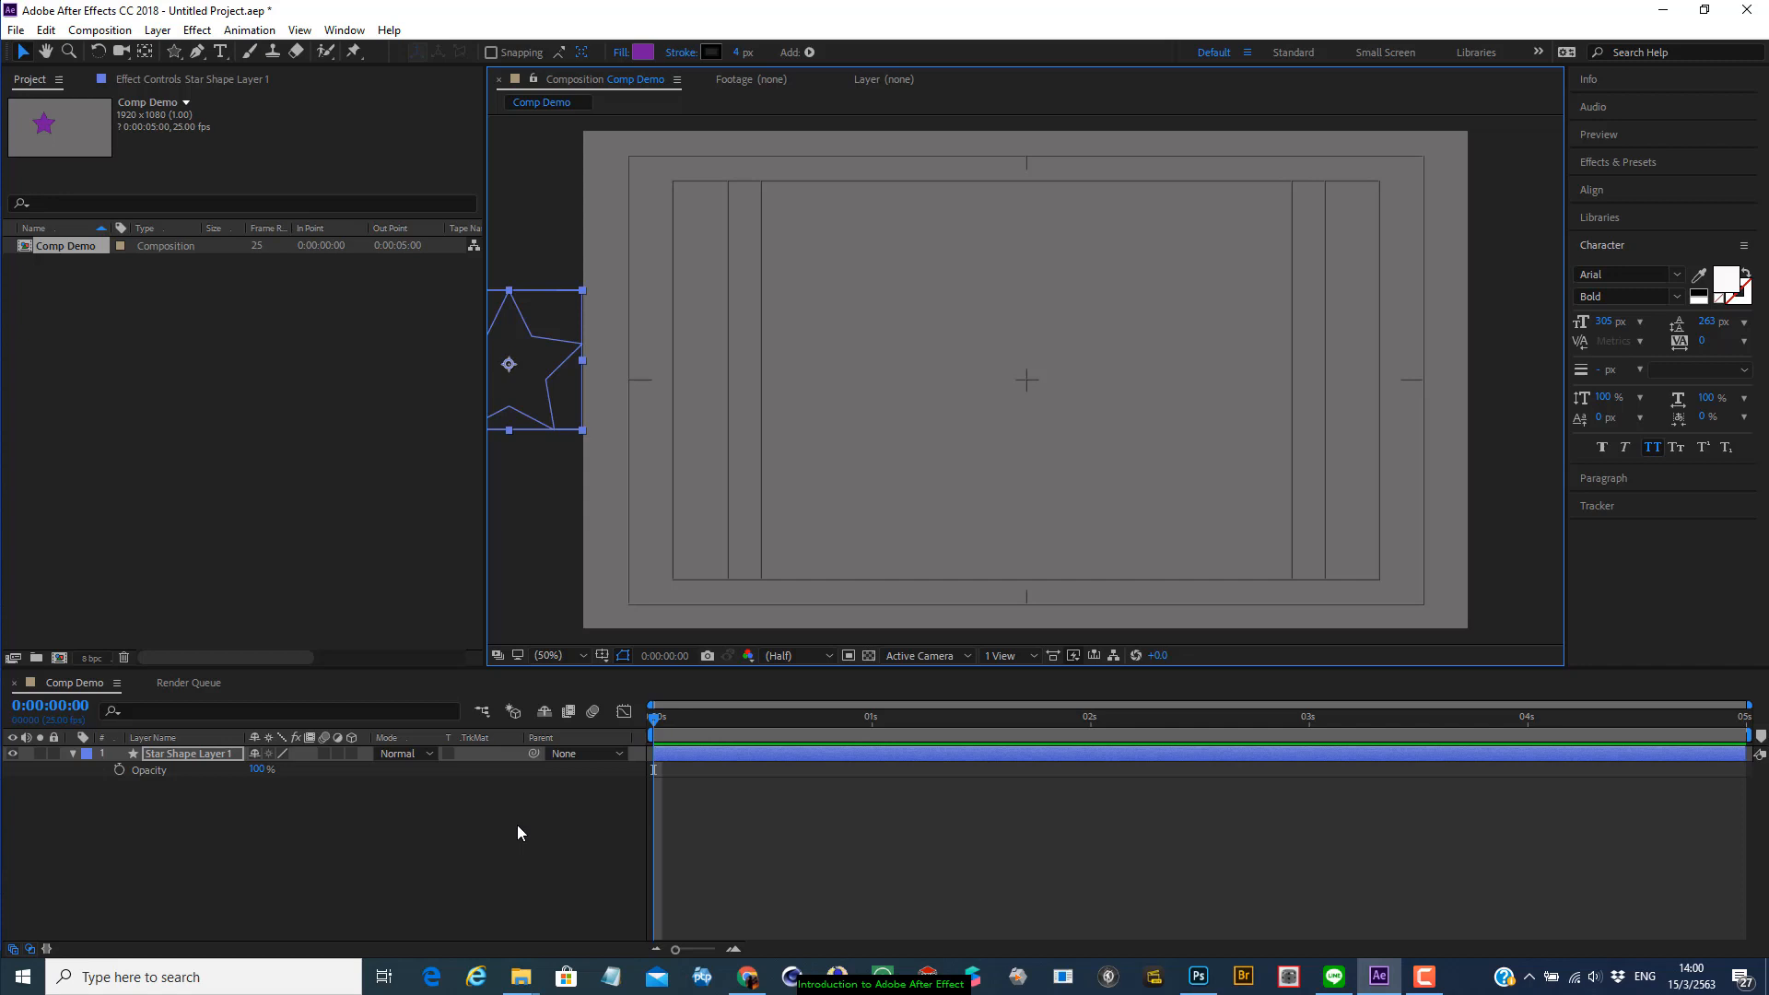
{"action": "key", "text": "p"}
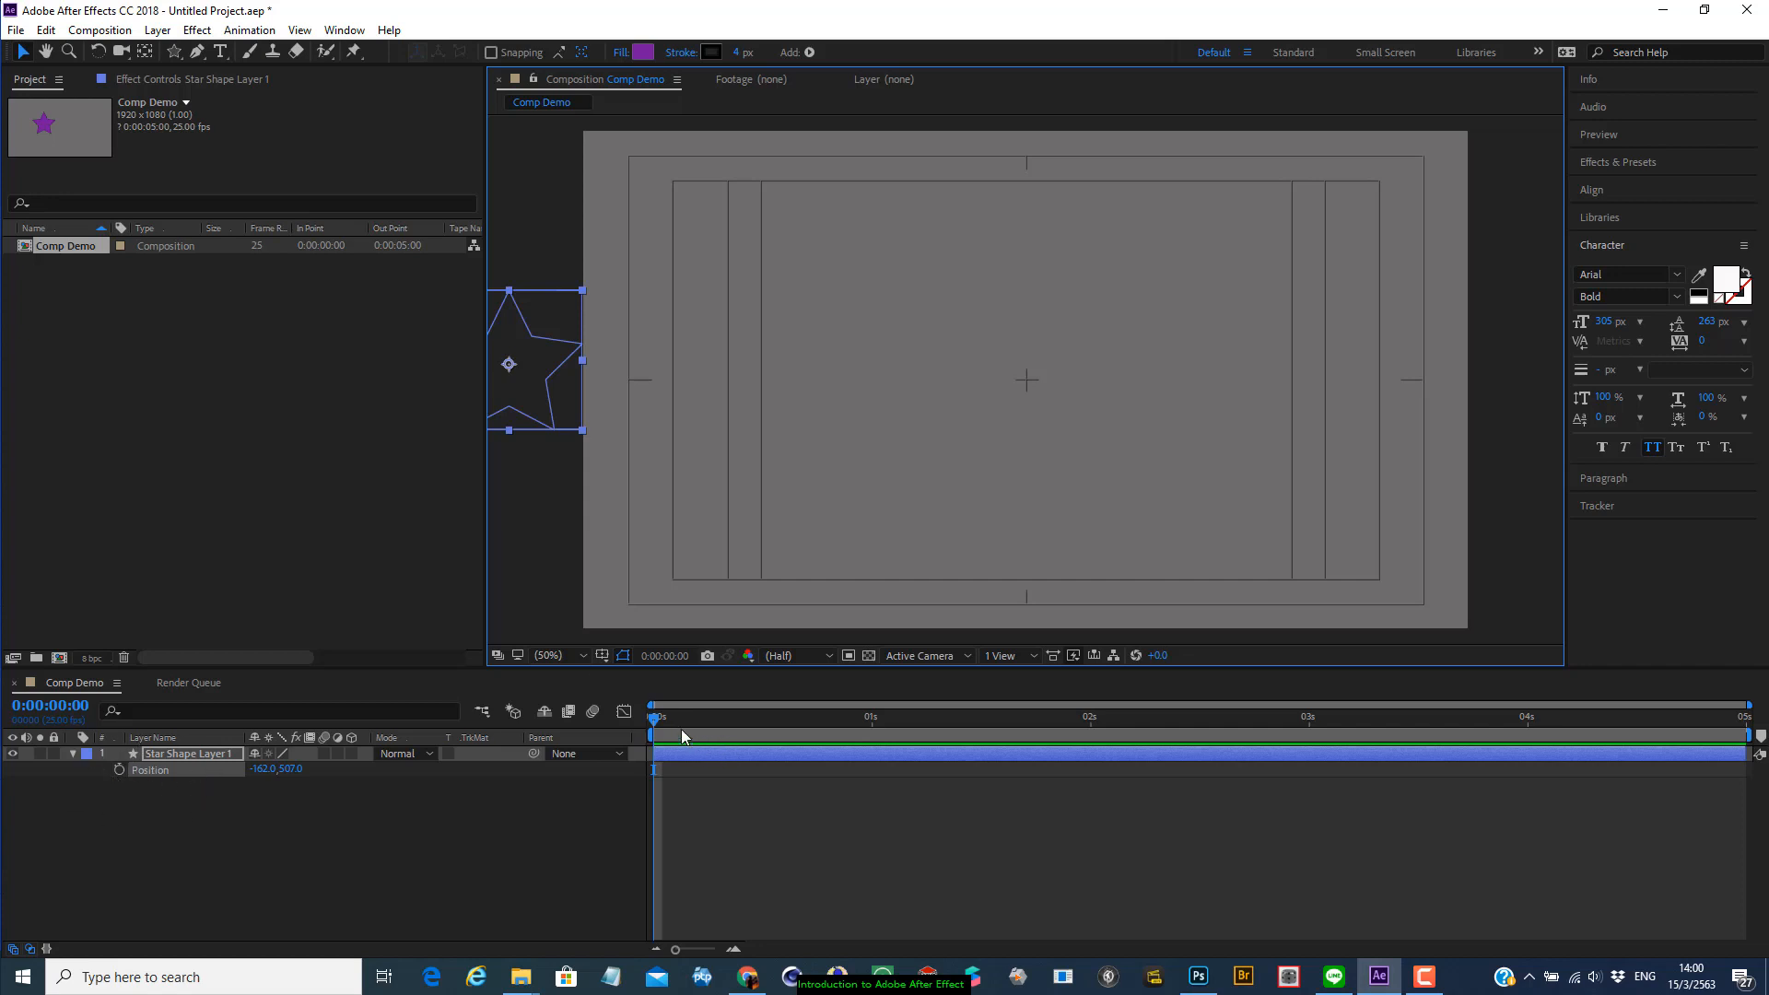
Animate the star's Position with a keyframe at 0:00:00:00 and one at 0:00:04:24 beyond the frame's right edge, at about 2094, 489
{"action": "mouse_move", "coordinate": [656, 720]}
{"action": "left_mouse_down"}
{"action": "mouse_move", "coordinate": [779, 734]}
{"action": "mouse_move", "coordinate": [642, 745]}
{"action": "left_mouse_up"}
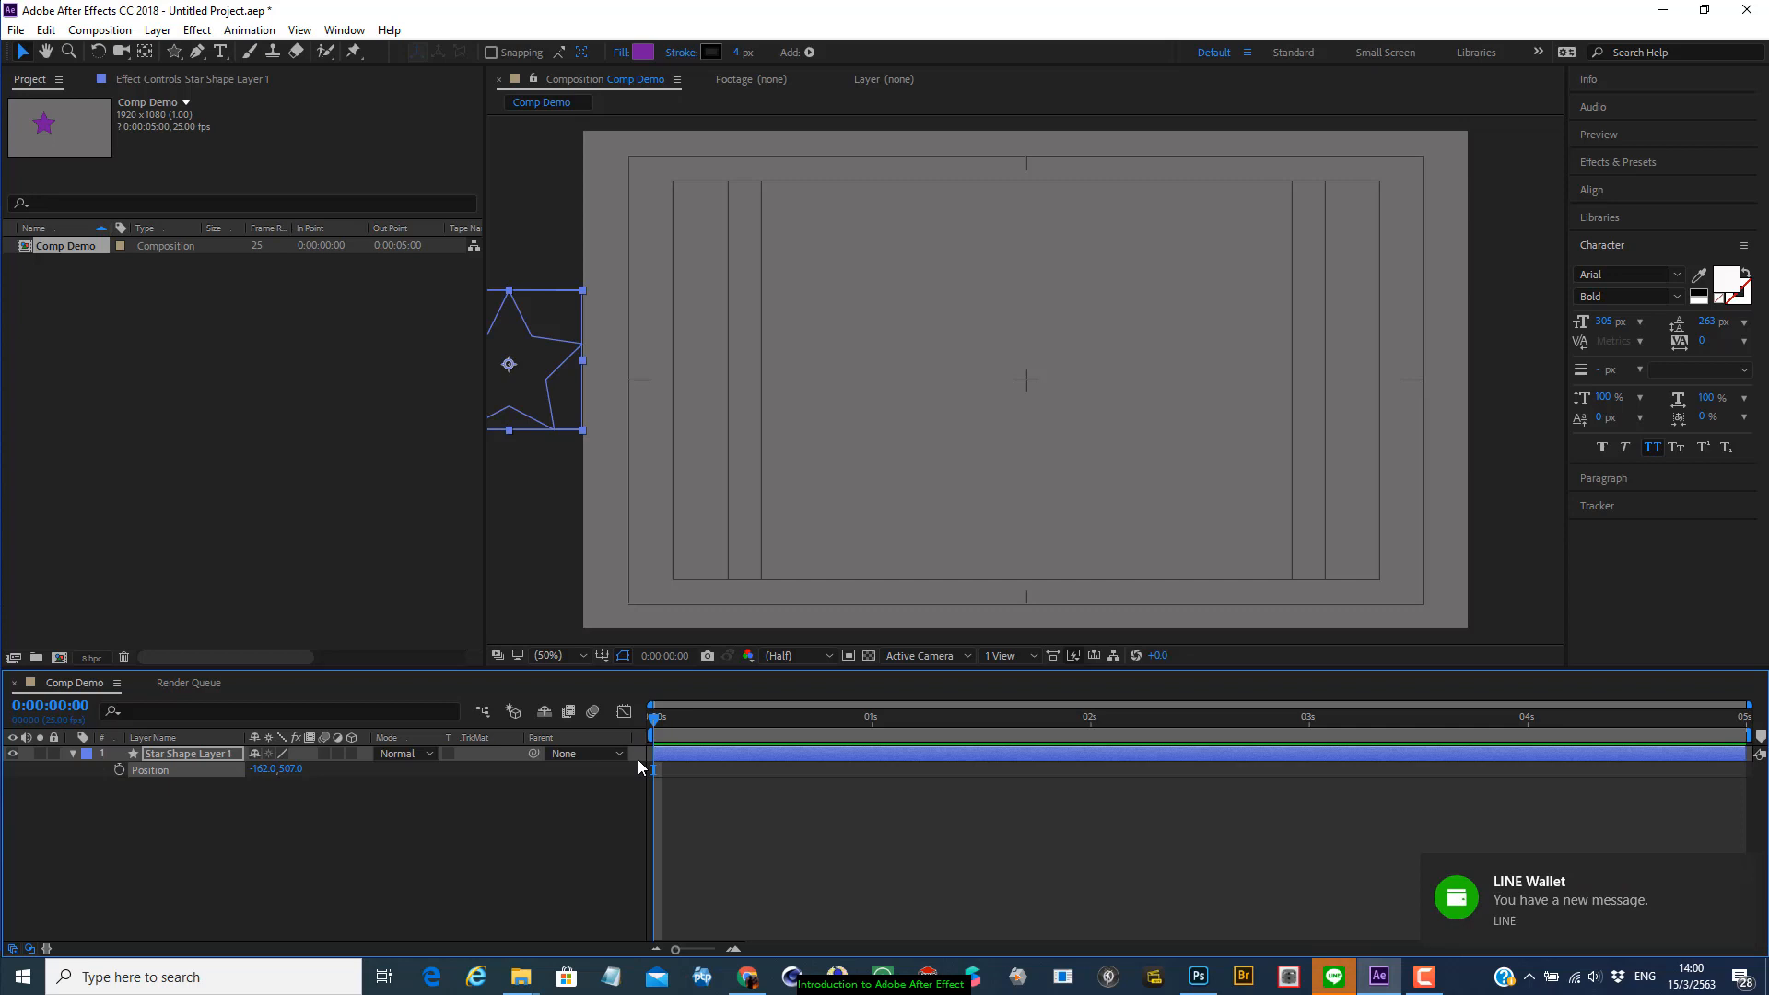
{"action": "left_click", "coordinate": [1736, 871]}
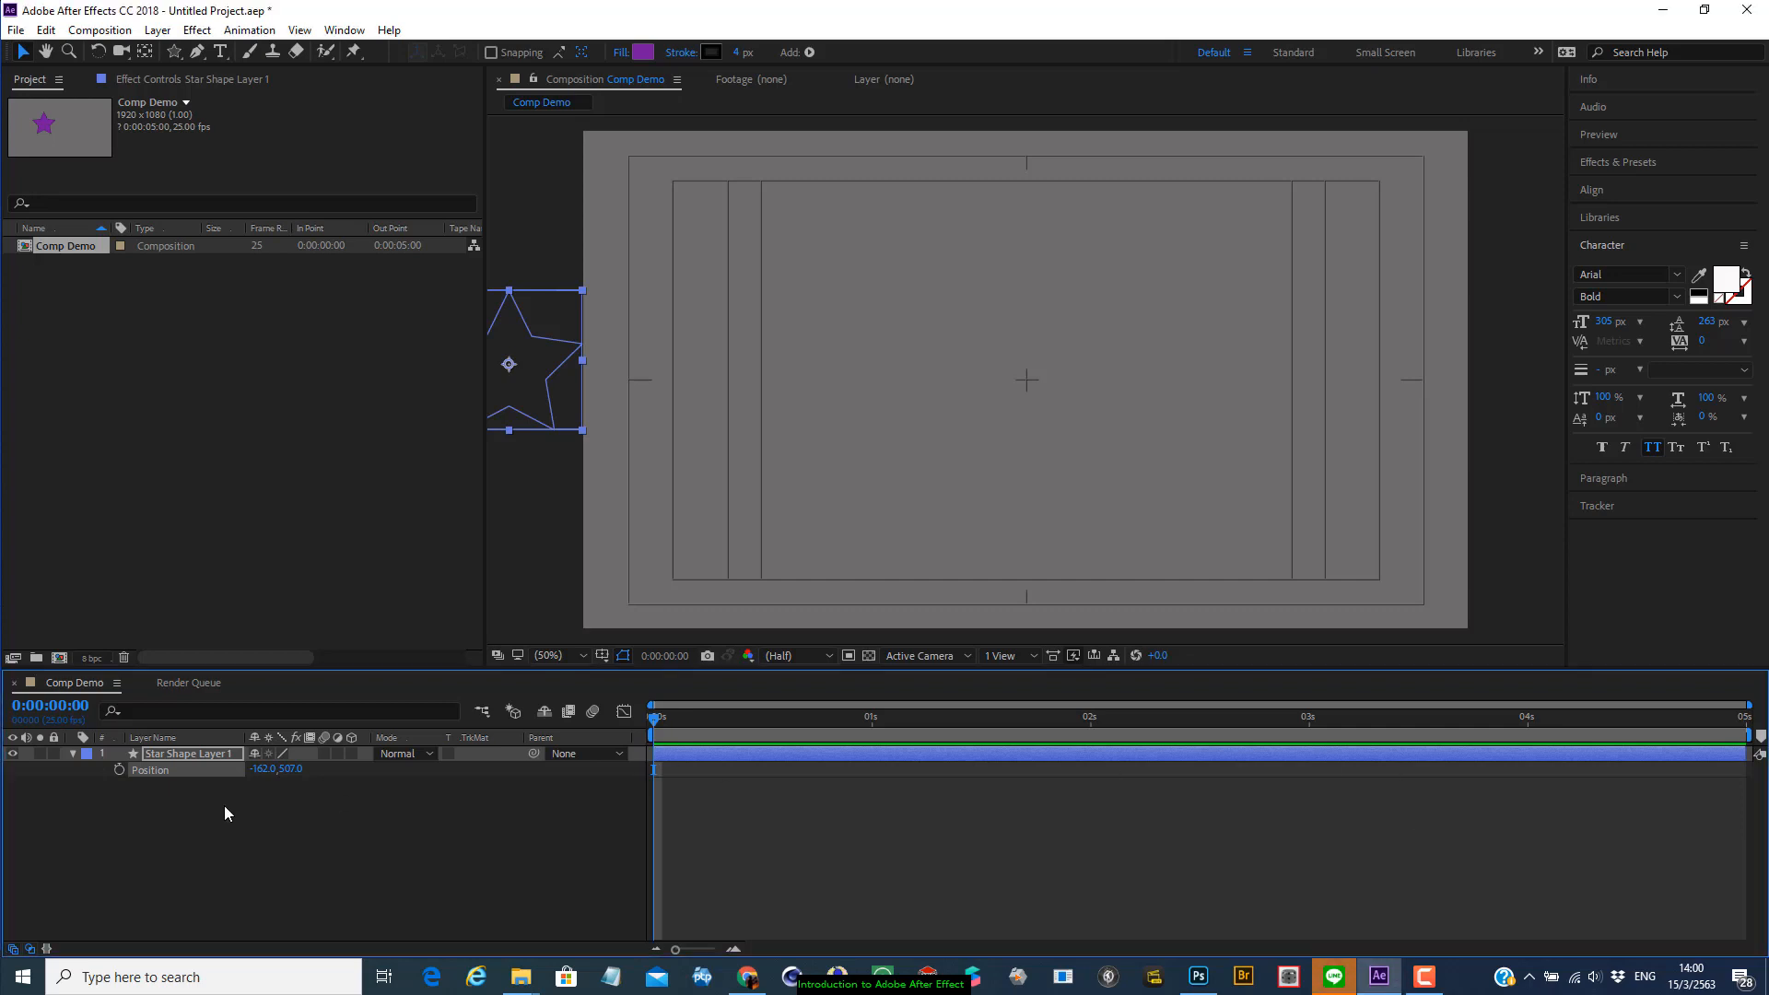
{"action": "left_click", "coordinate": [120, 770]}
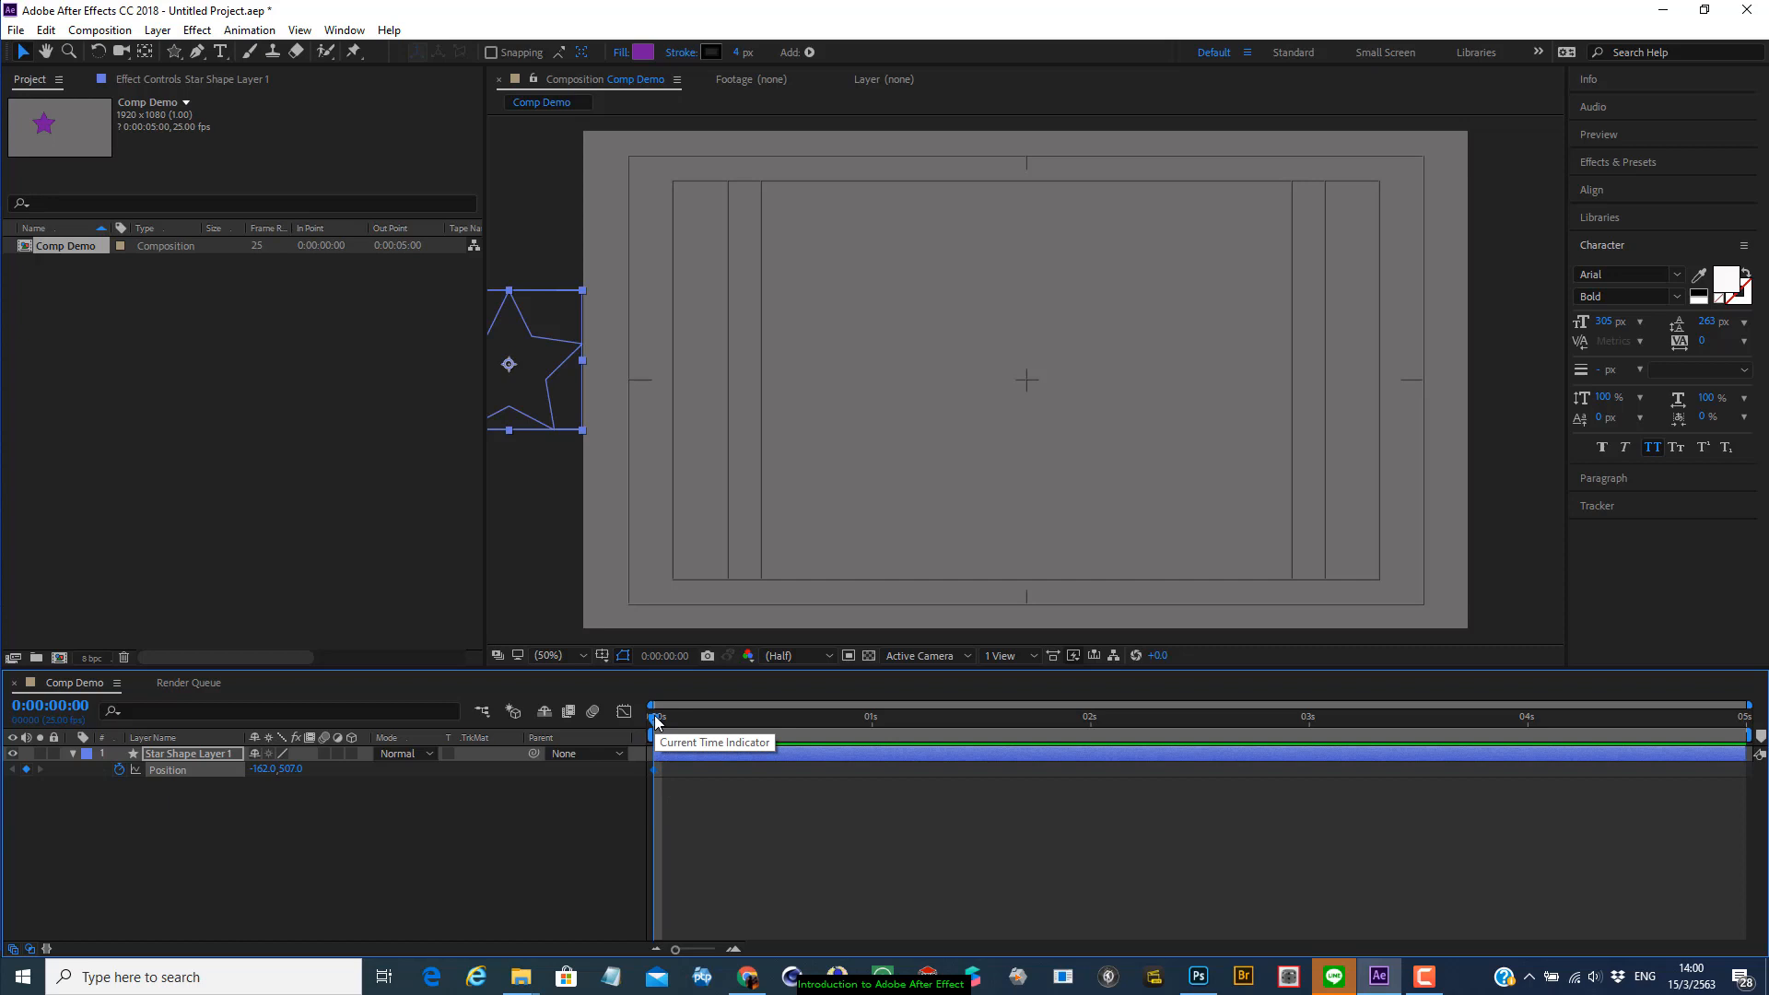
{"action": "left_click_drag", "start_coordinate": [655, 720], "coordinate": [1762, 727]}
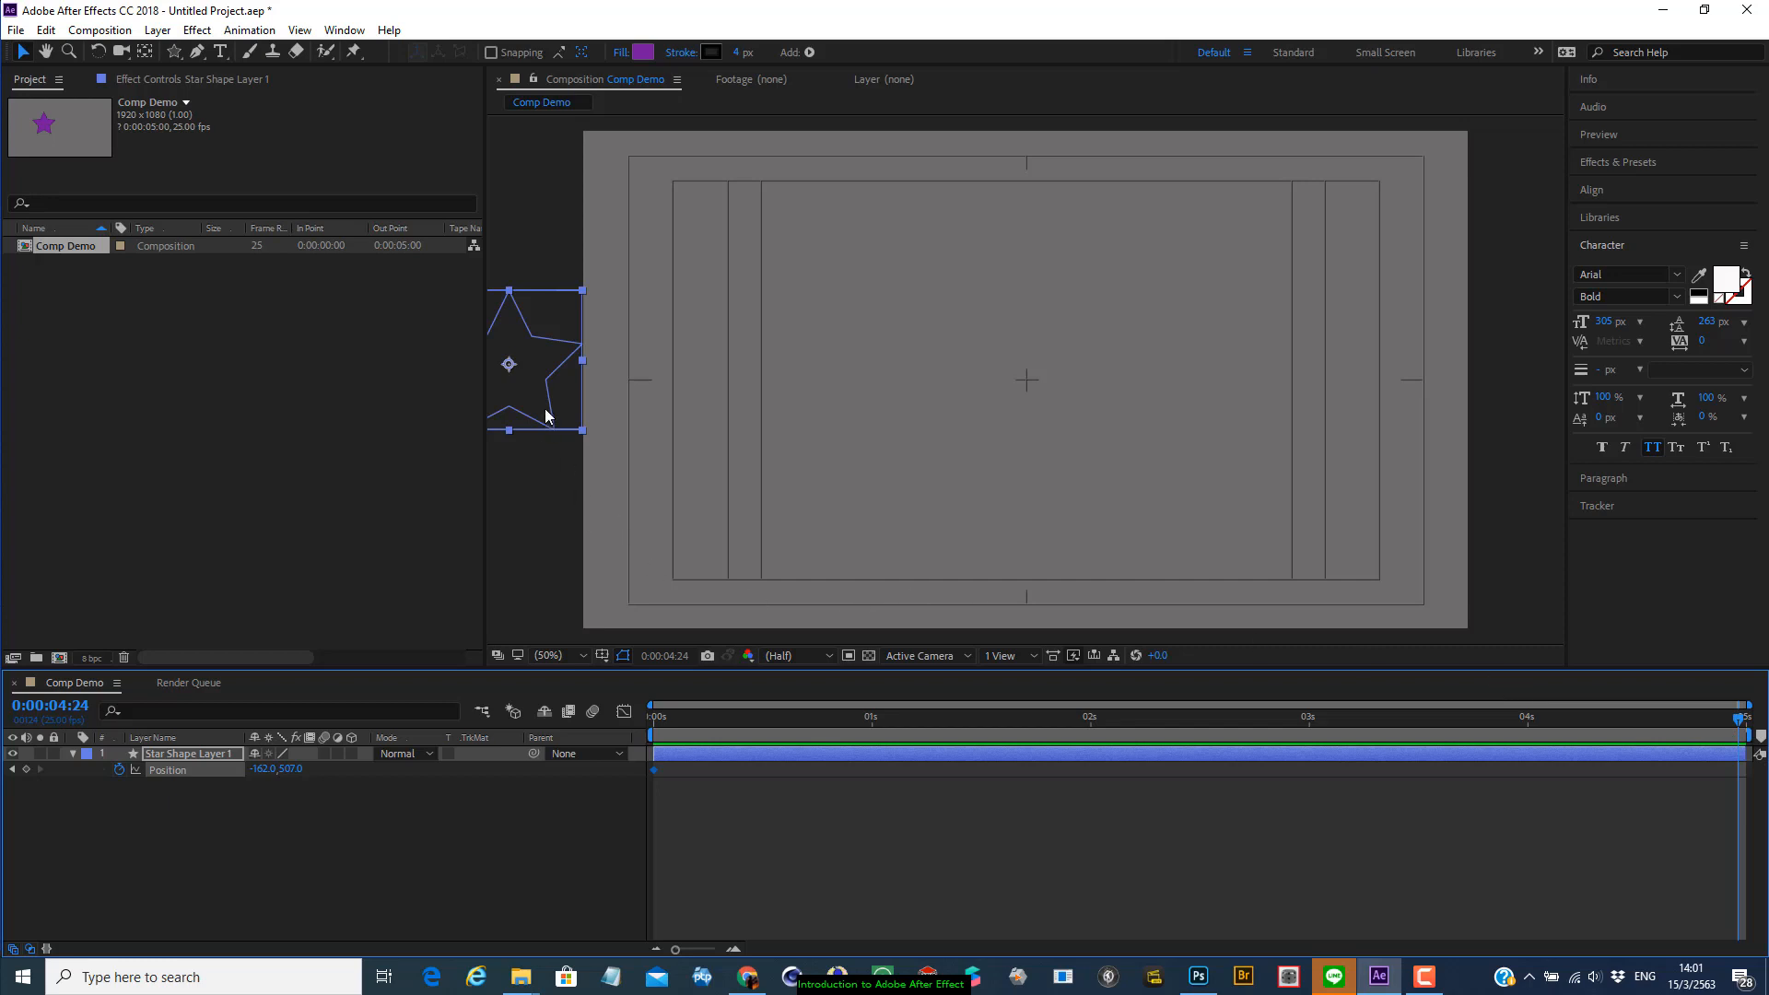
{"action": "left_click_drag", "start_coordinate": [547, 416], "coordinate": [1582, 390]}
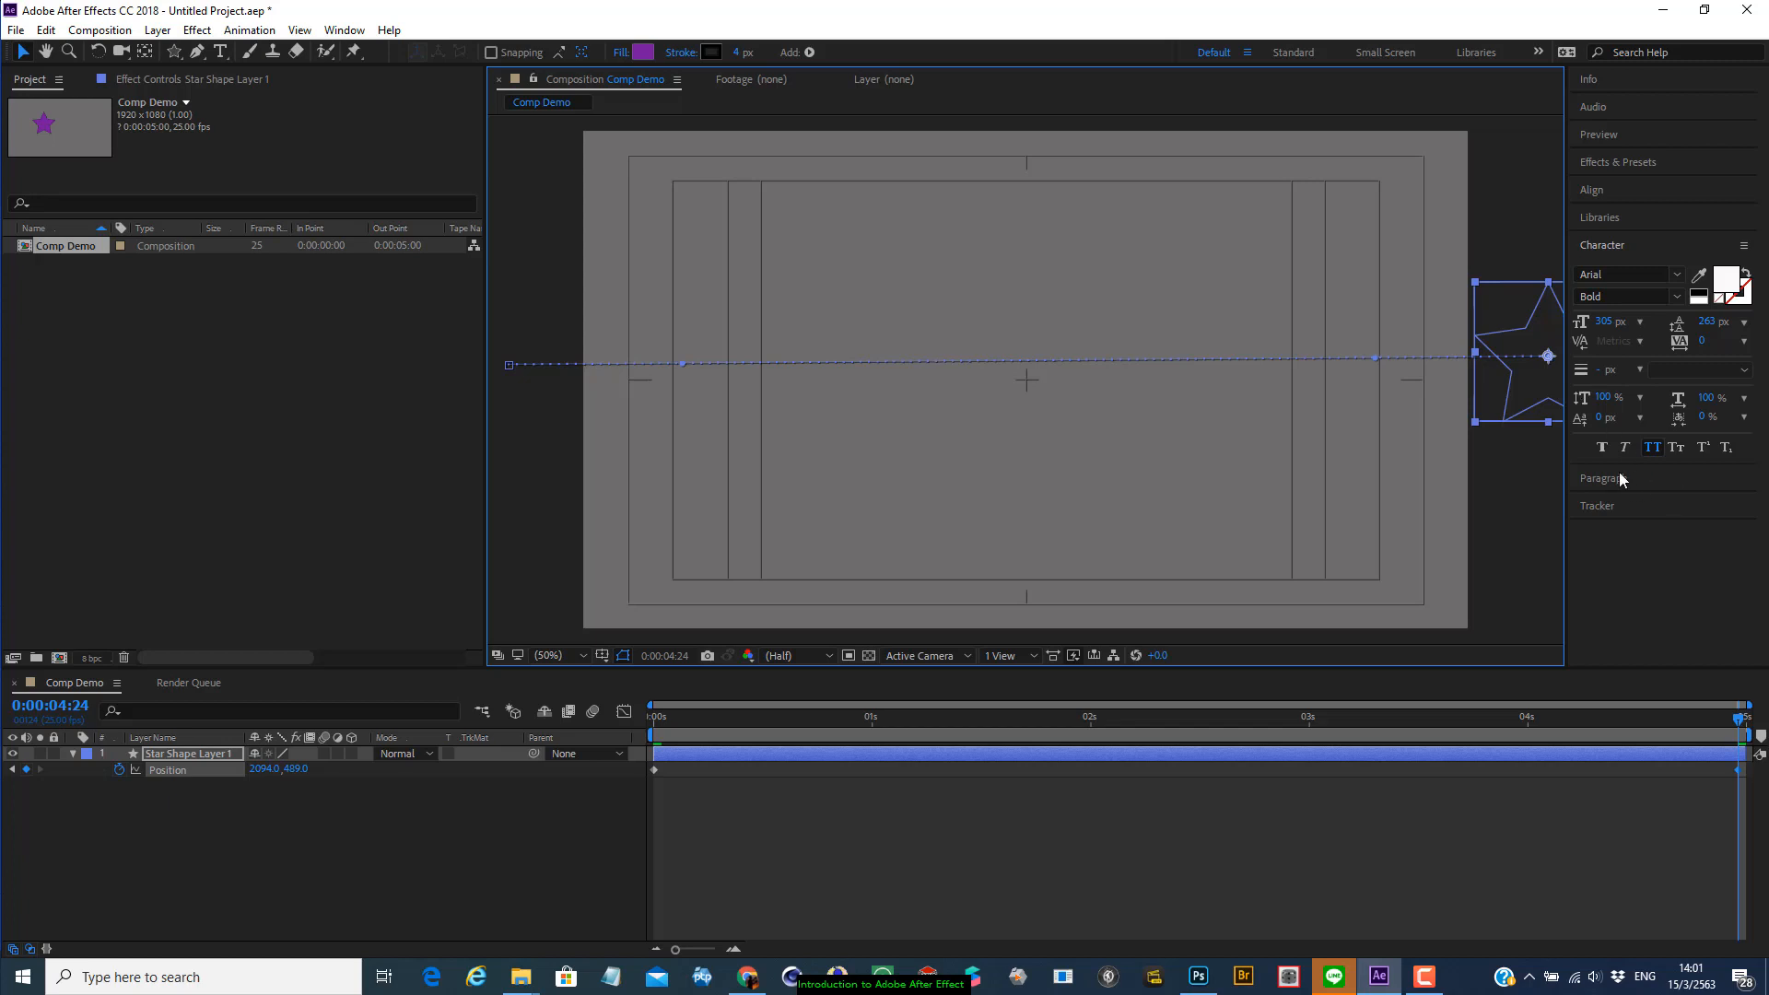
Preview the star's movement across the frame from the start of the composition, dismissing the notification
{"action": "left_click", "coordinate": [1741, 724]}
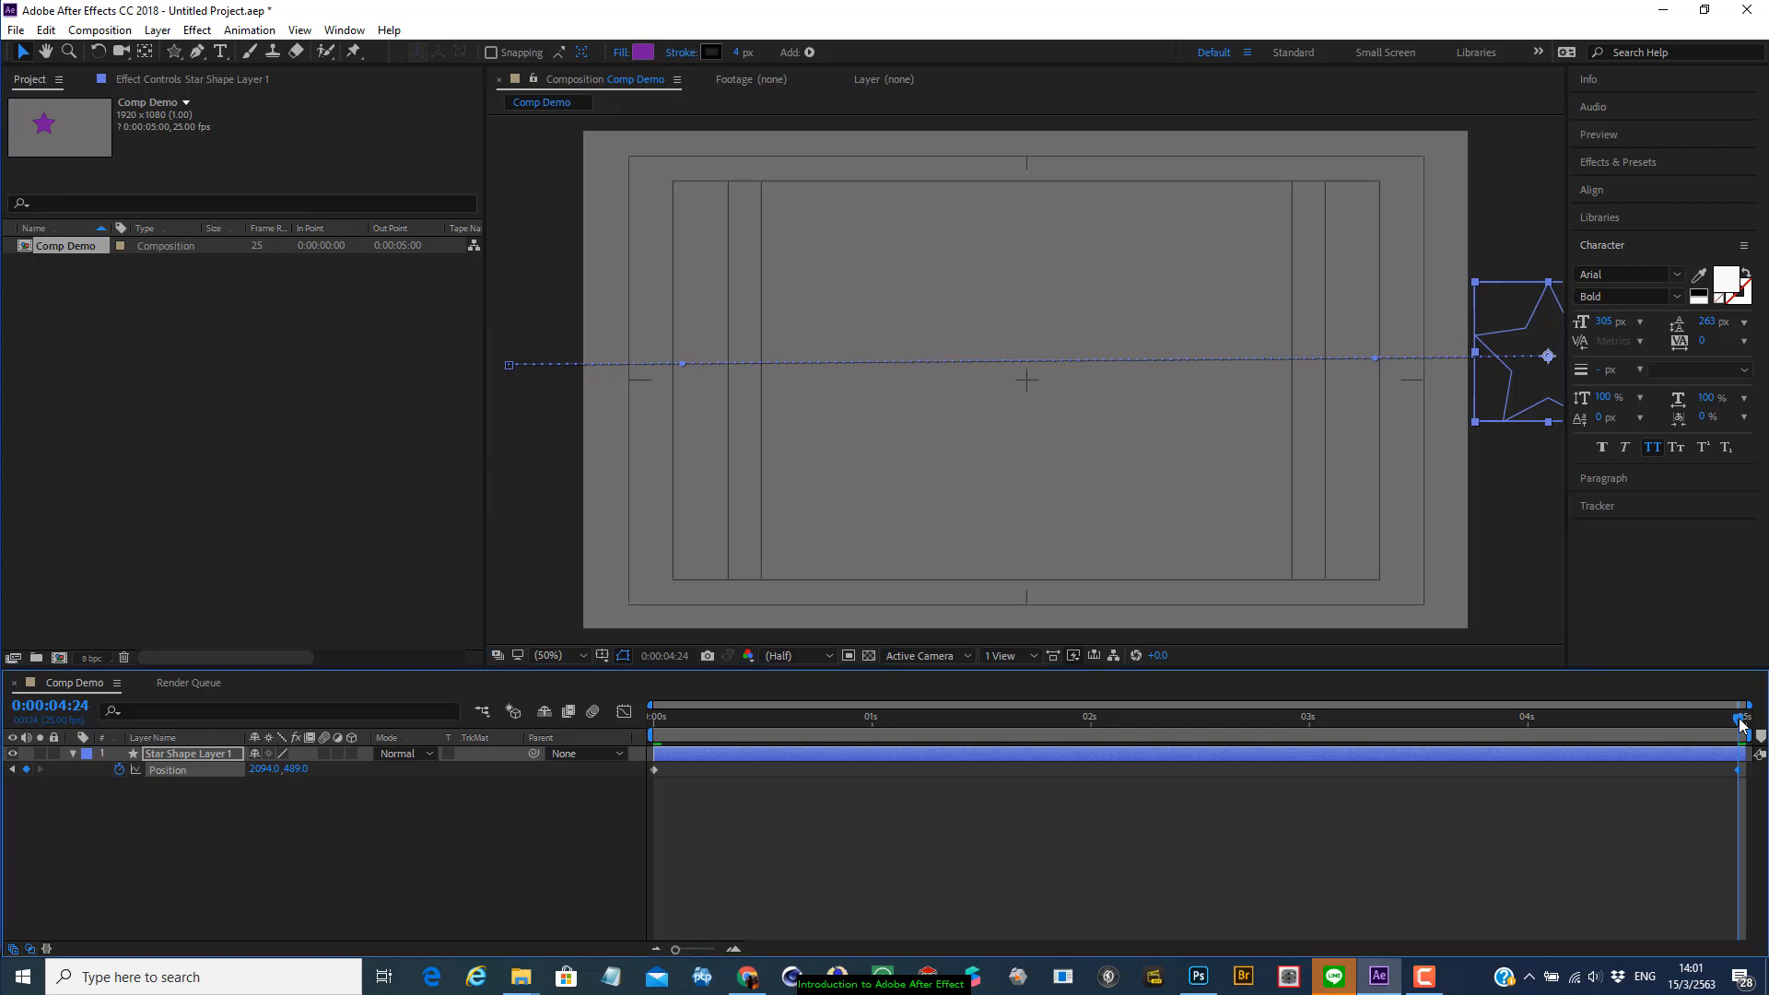
{"action": "key", "text": "Home"}
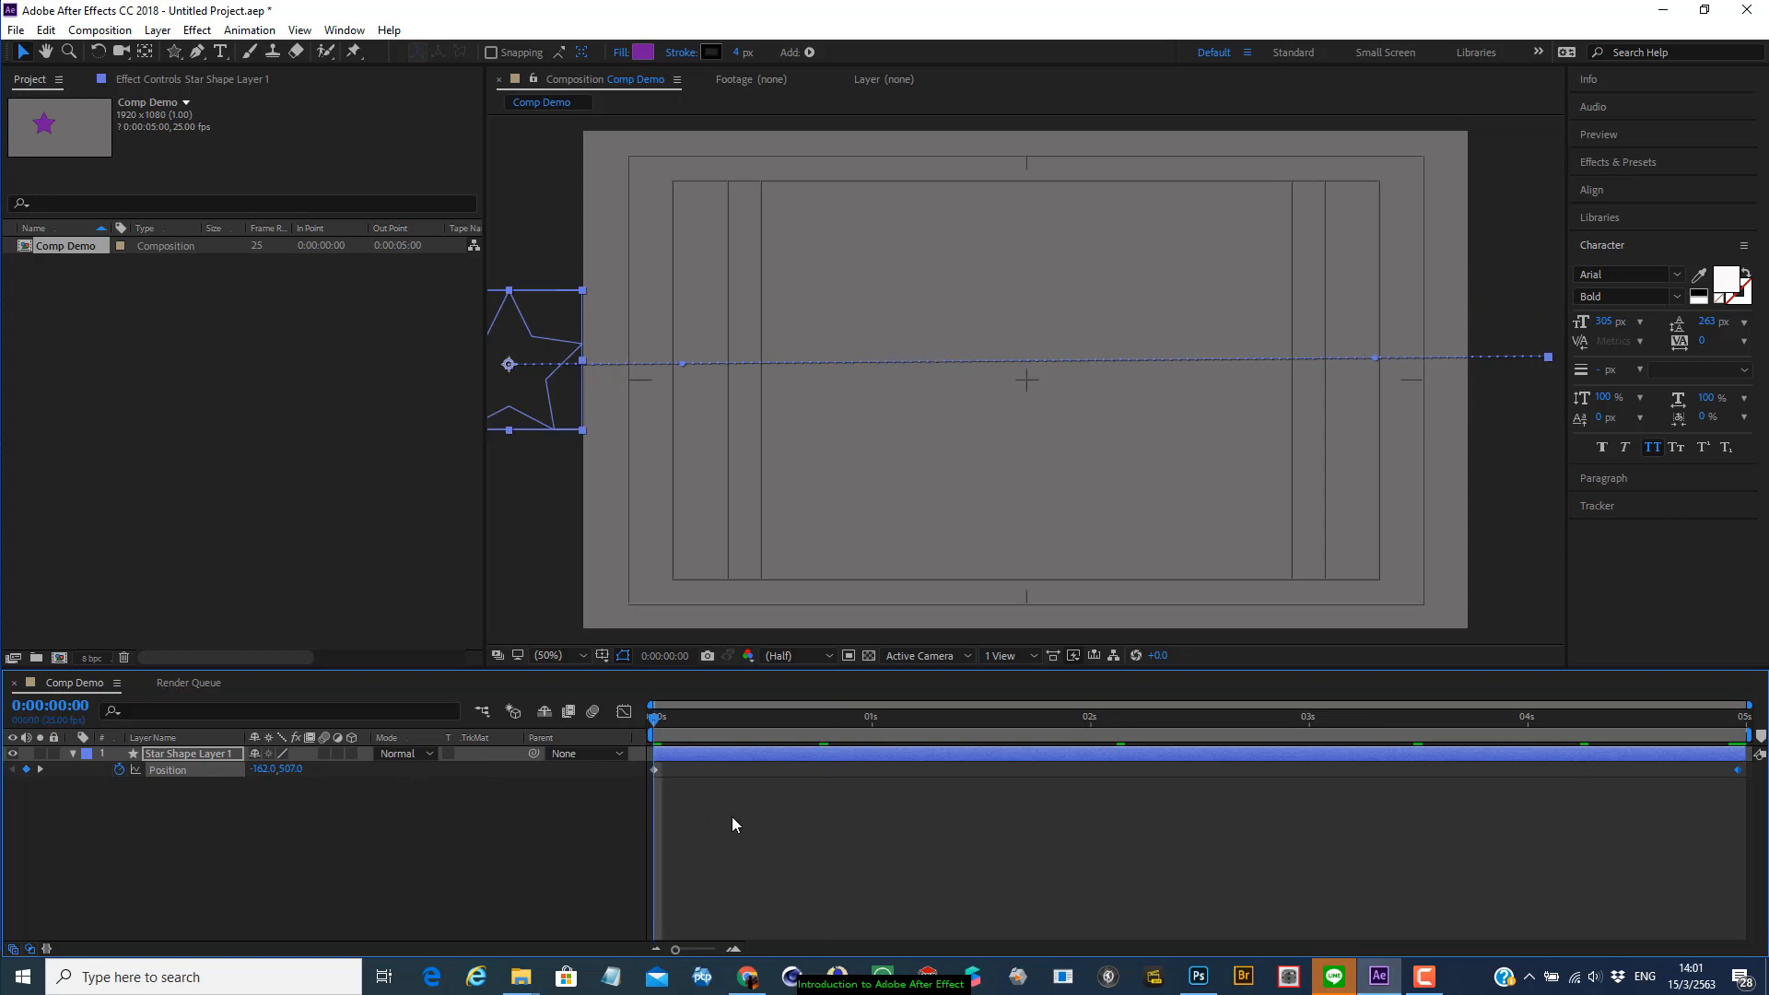
{"action": "left_click", "coordinate": [731, 816]}
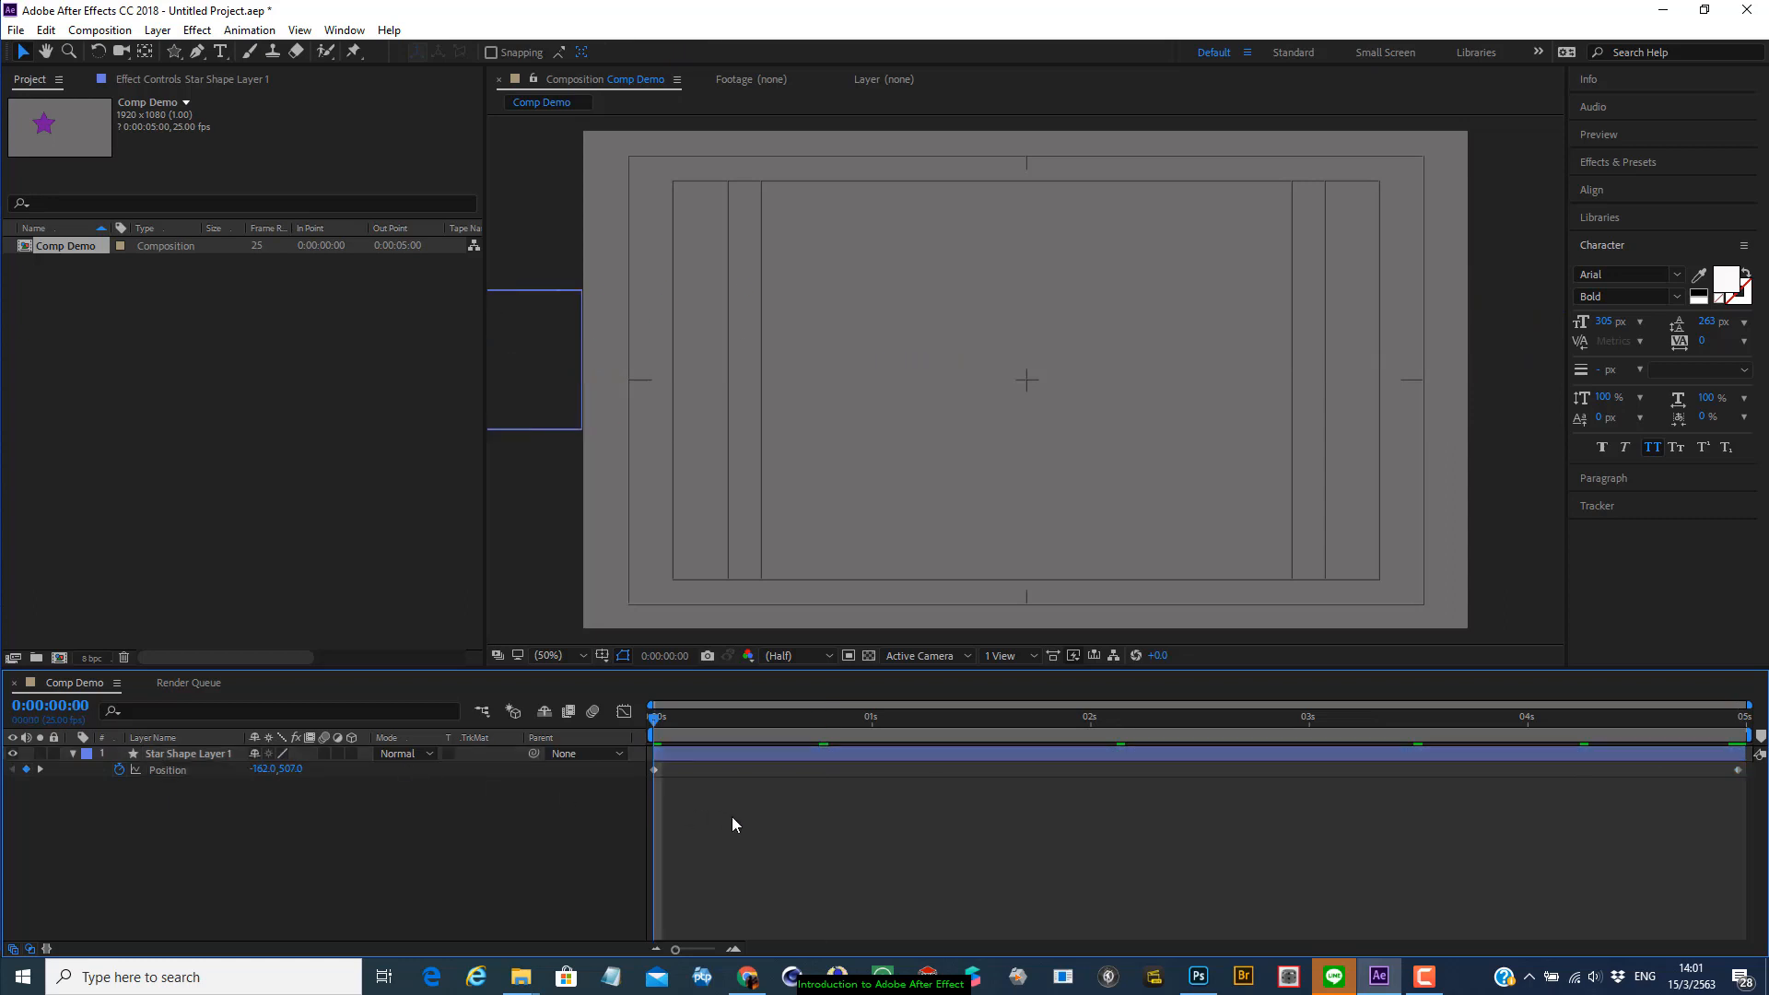
{"action": "key", "text": "space"}
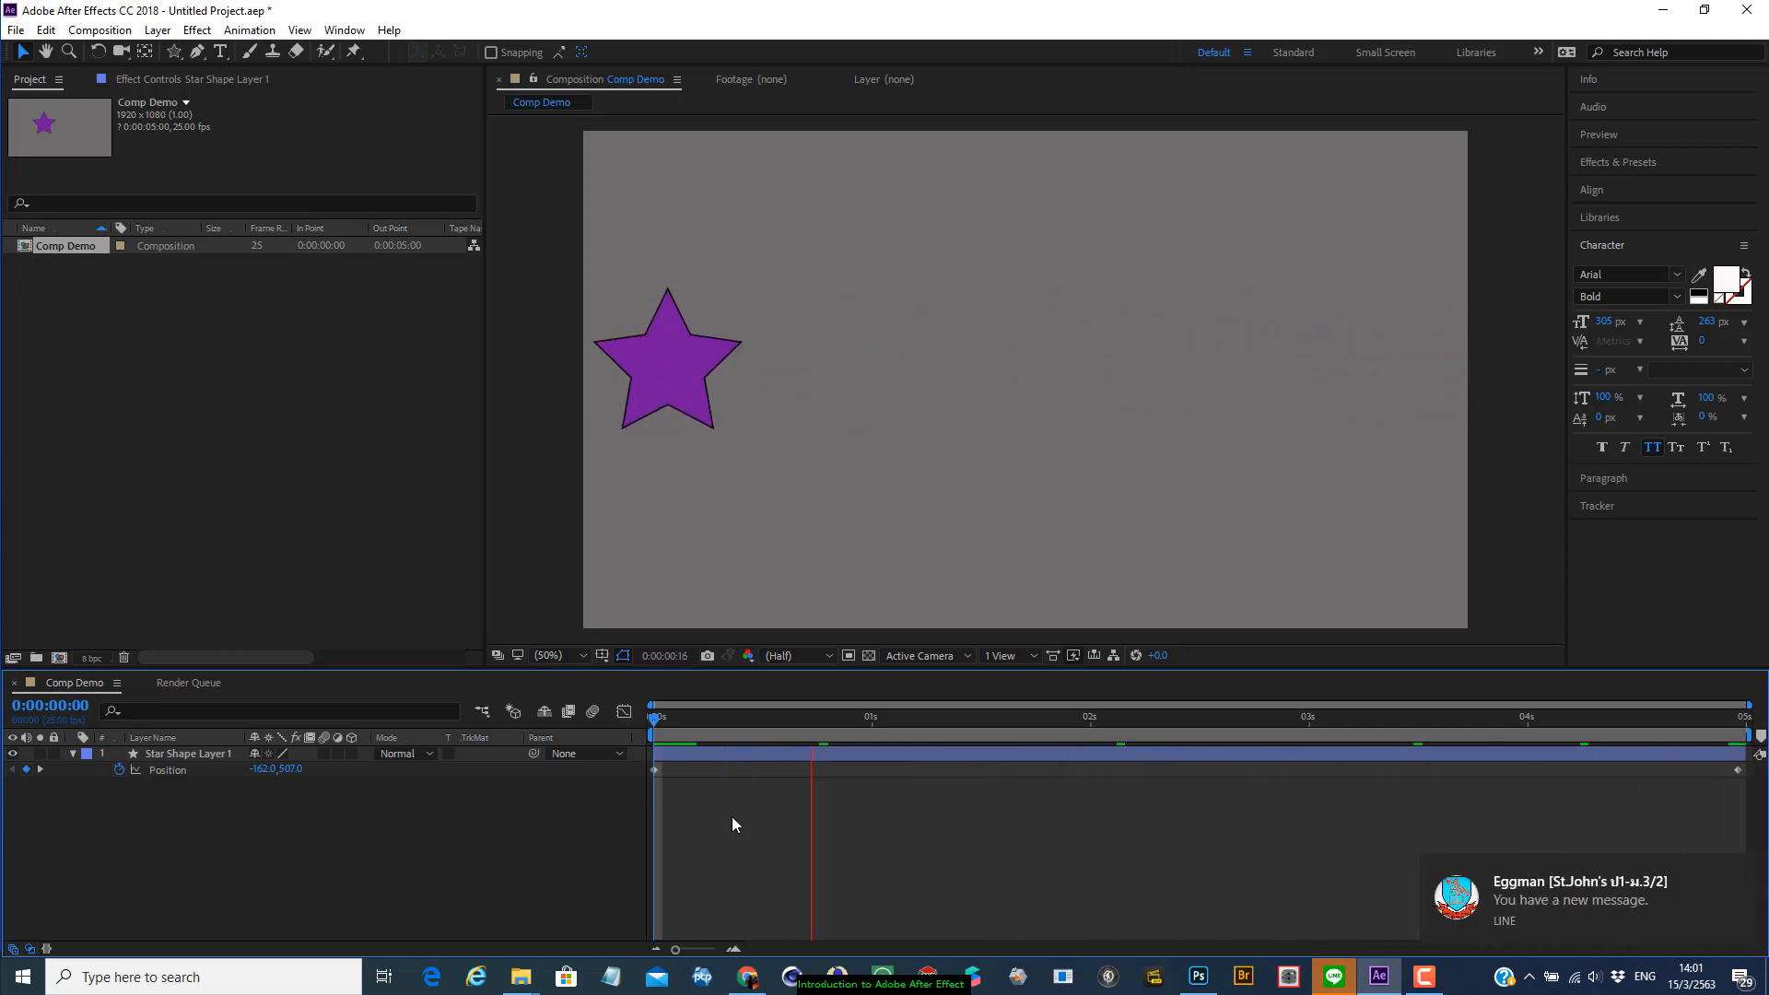
{"action": "left_click", "coordinate": [1736, 871]}
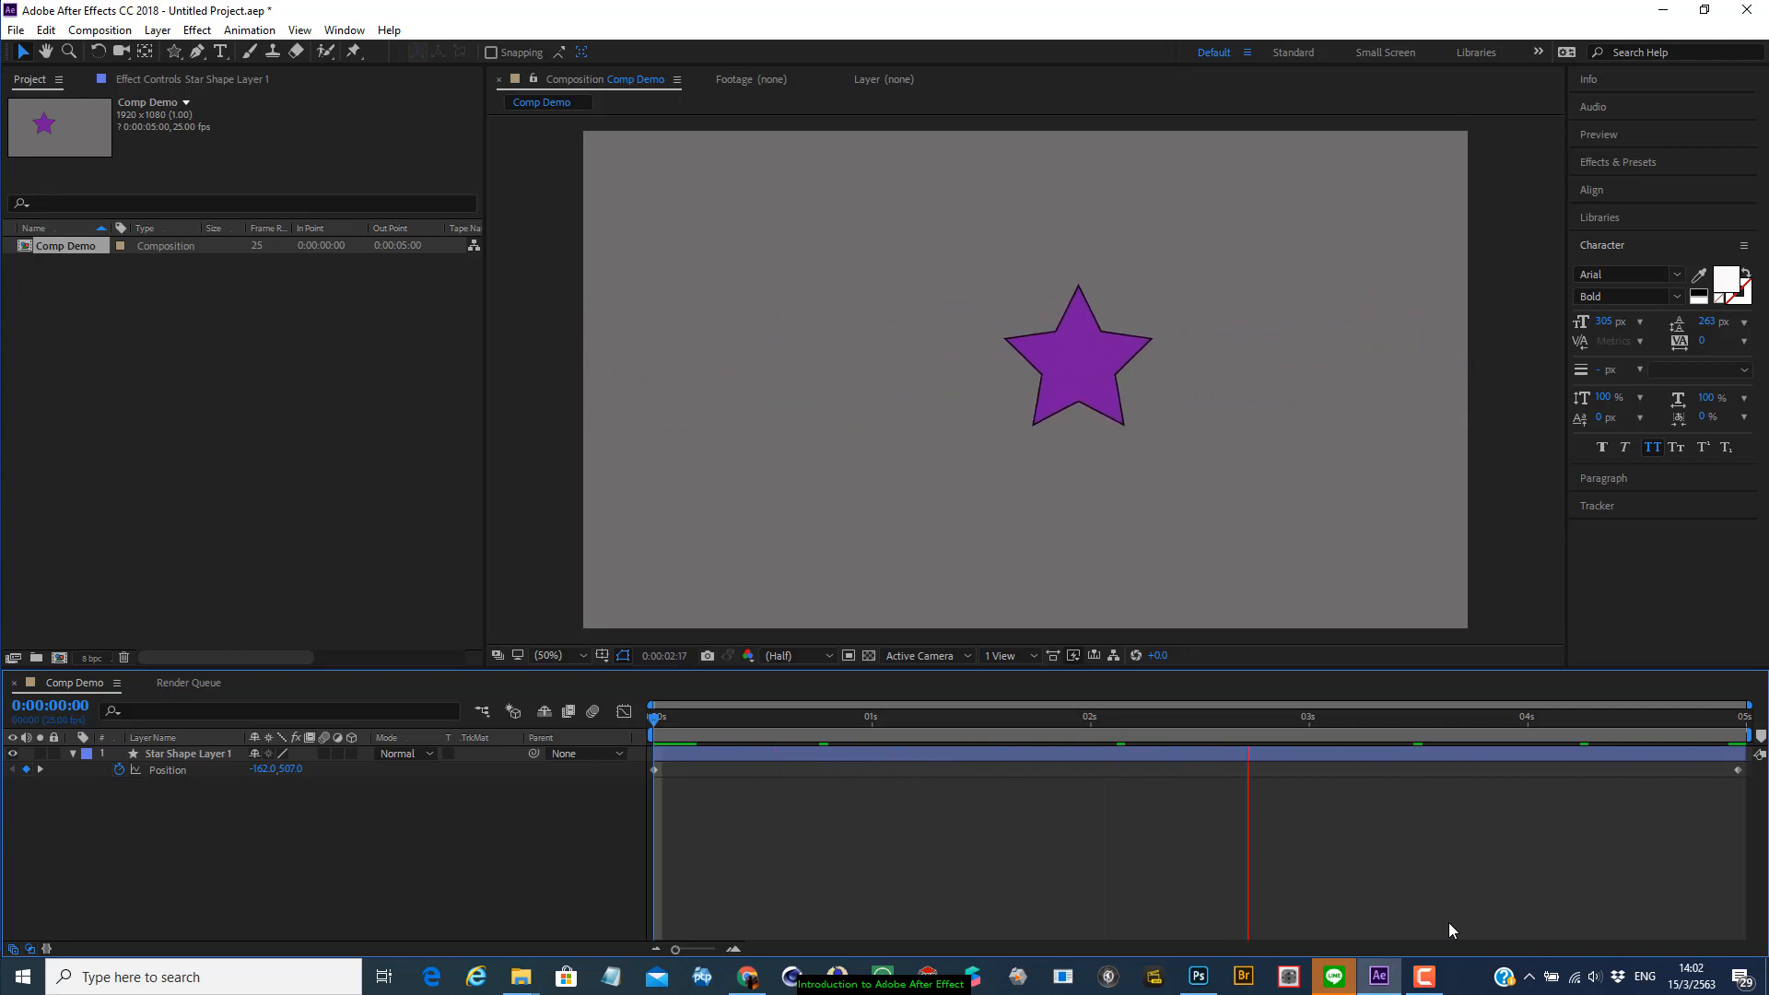
{"action": "key", "text": "space"}
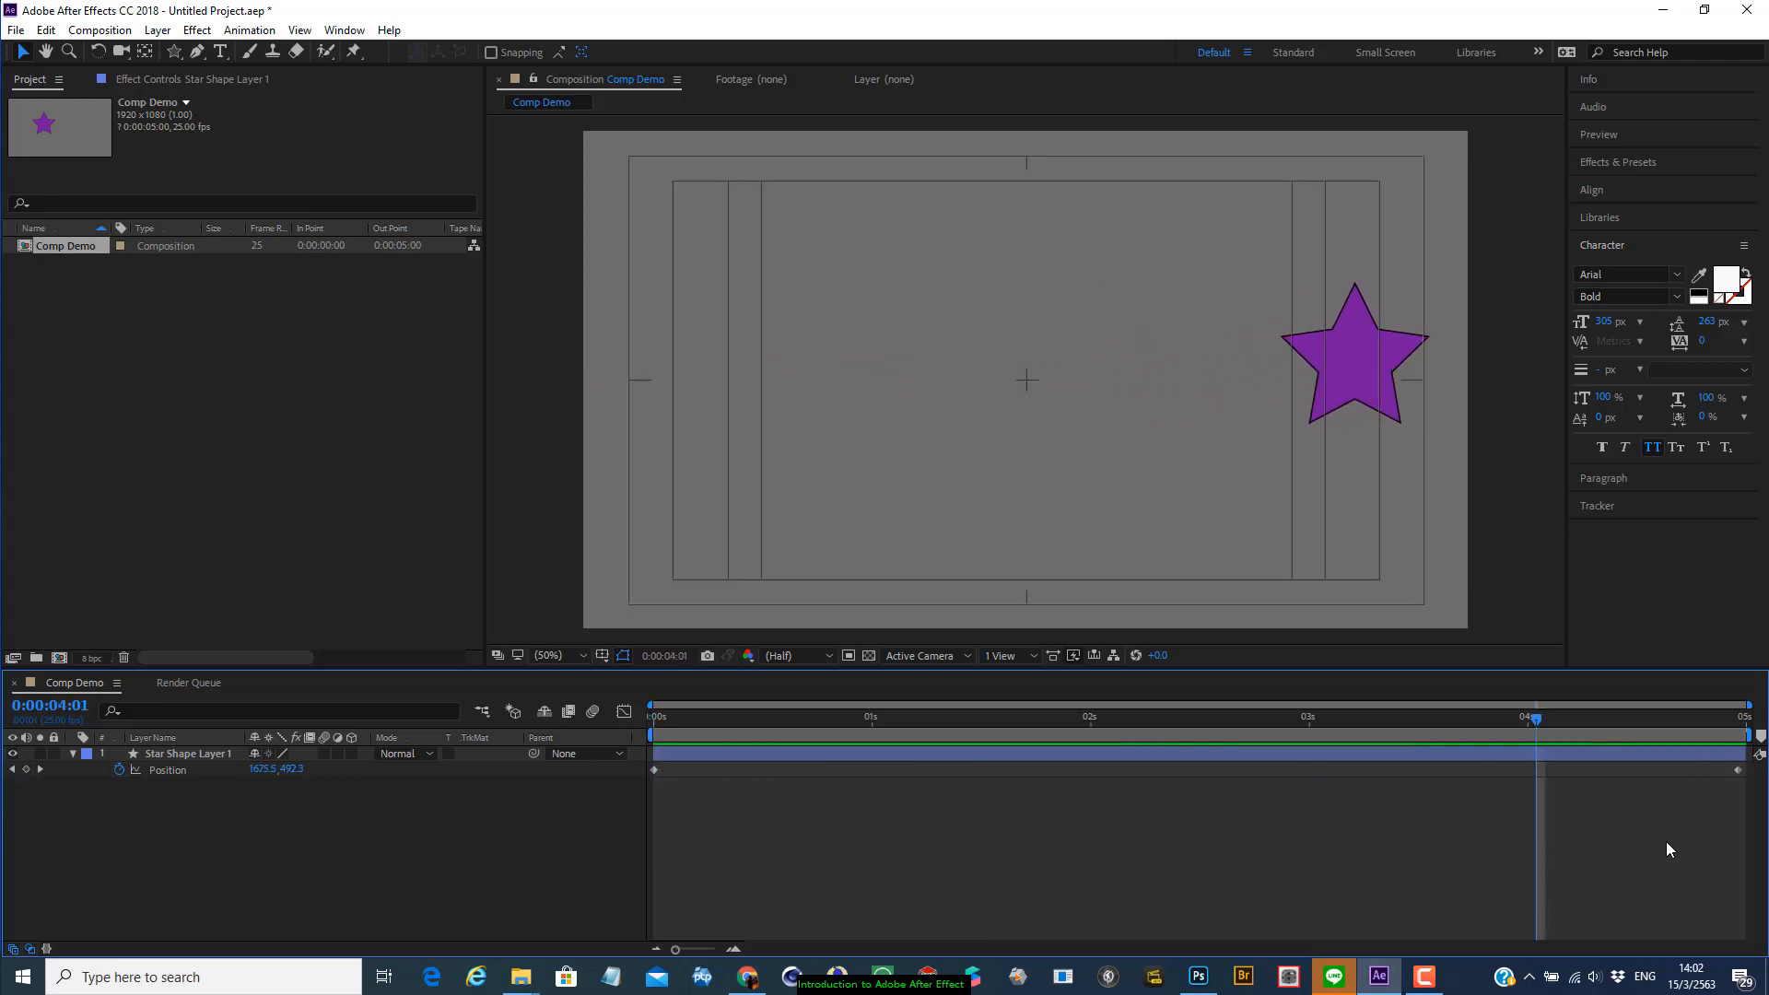
Add a Rotation keyframe to the star layer at 0:00:00:00
{"action": "left_click", "coordinate": [1520, 757]}
{"action": "left_click", "coordinate": [1499, 748]}
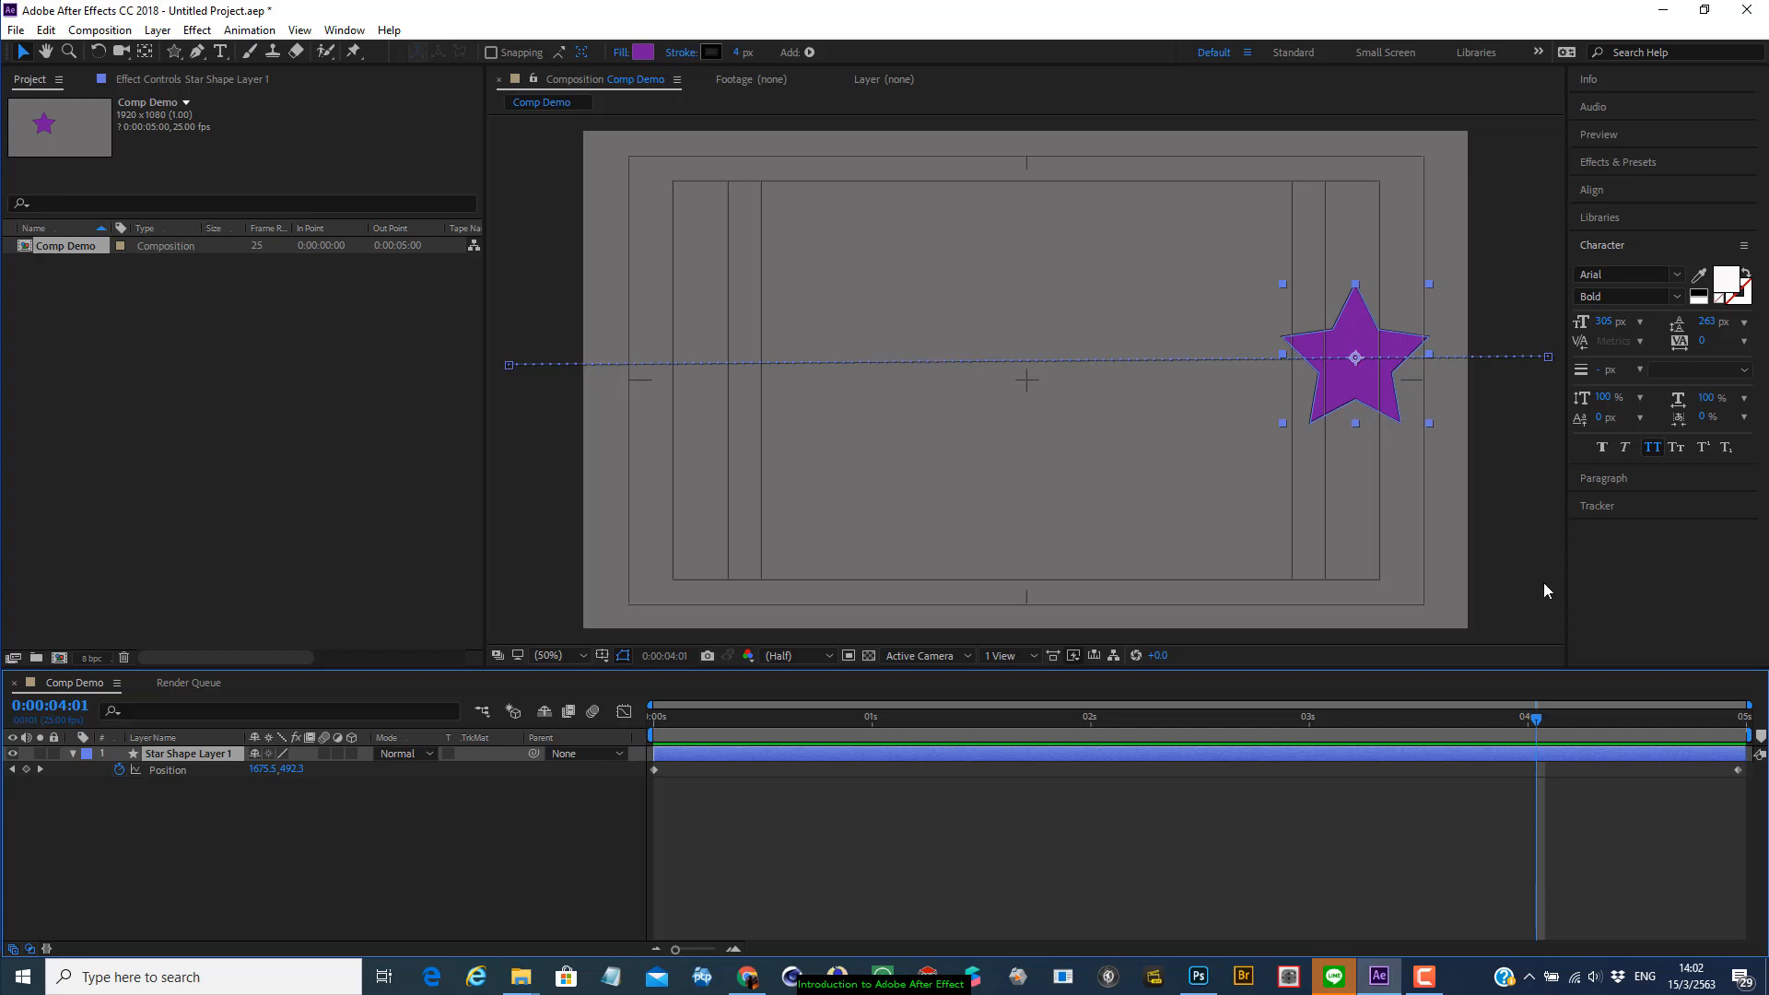
{"action": "left_click_drag", "start_coordinate": [1529, 716], "coordinate": [601, 685]}
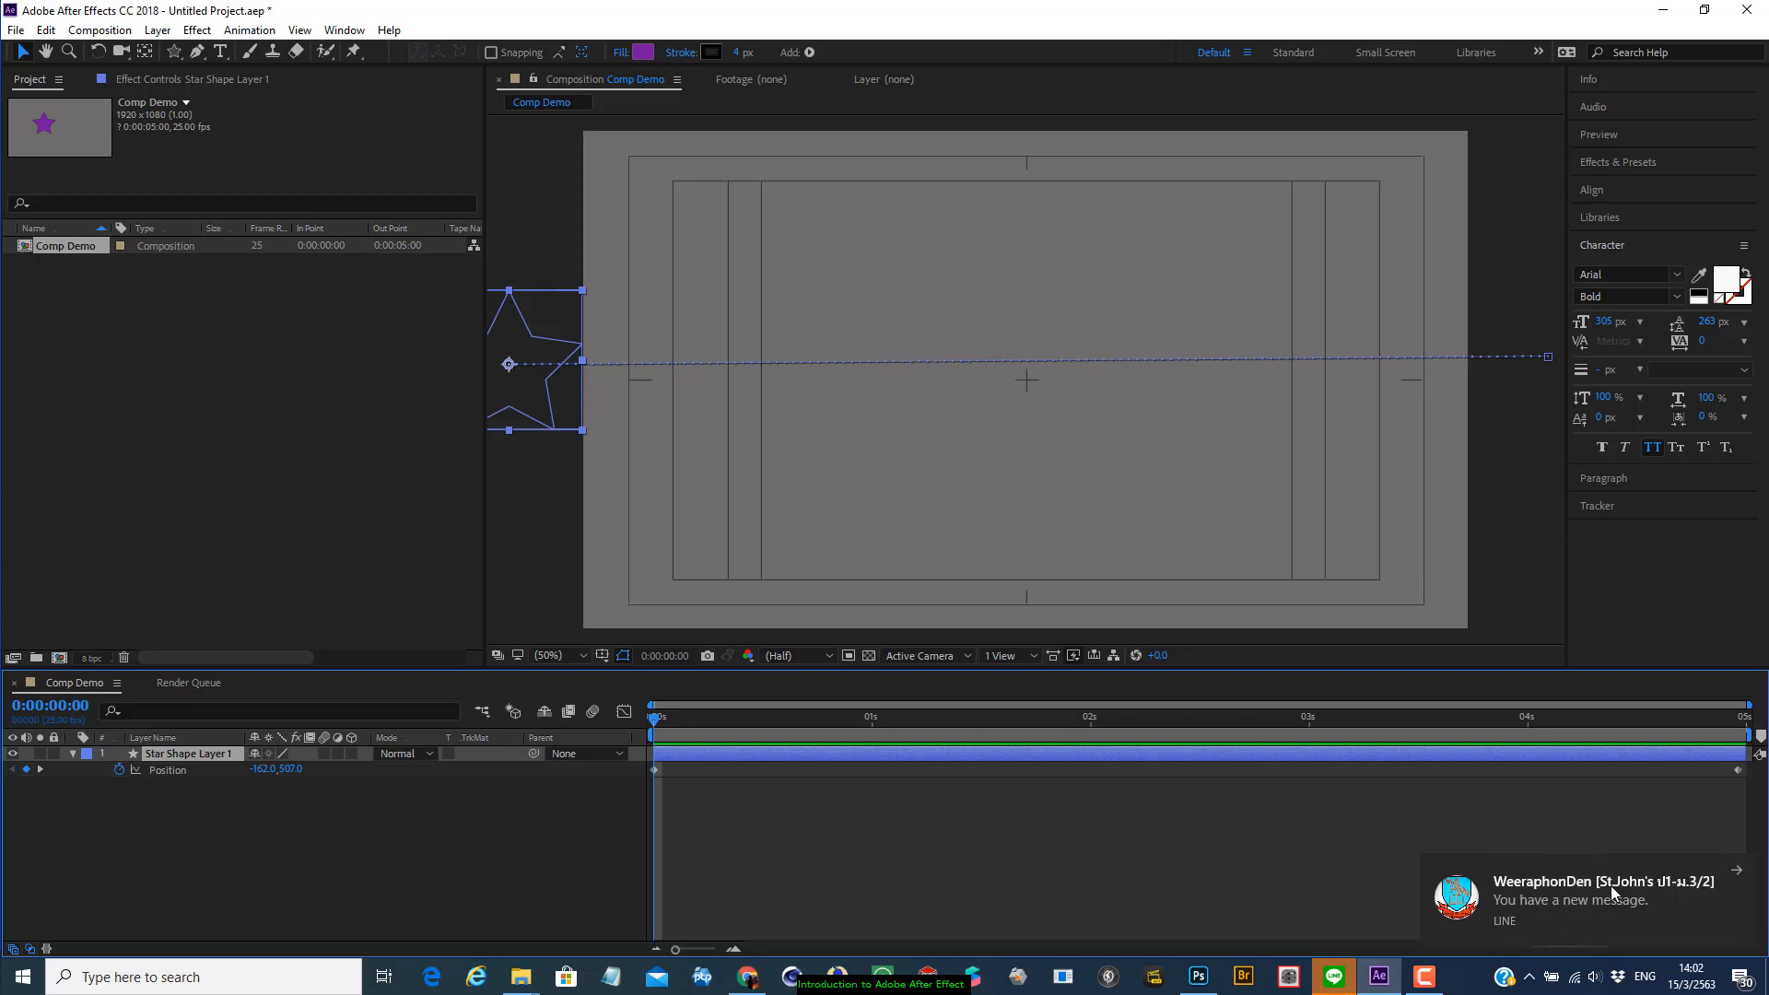
{"action": "left_click", "coordinate": [1728, 872]}
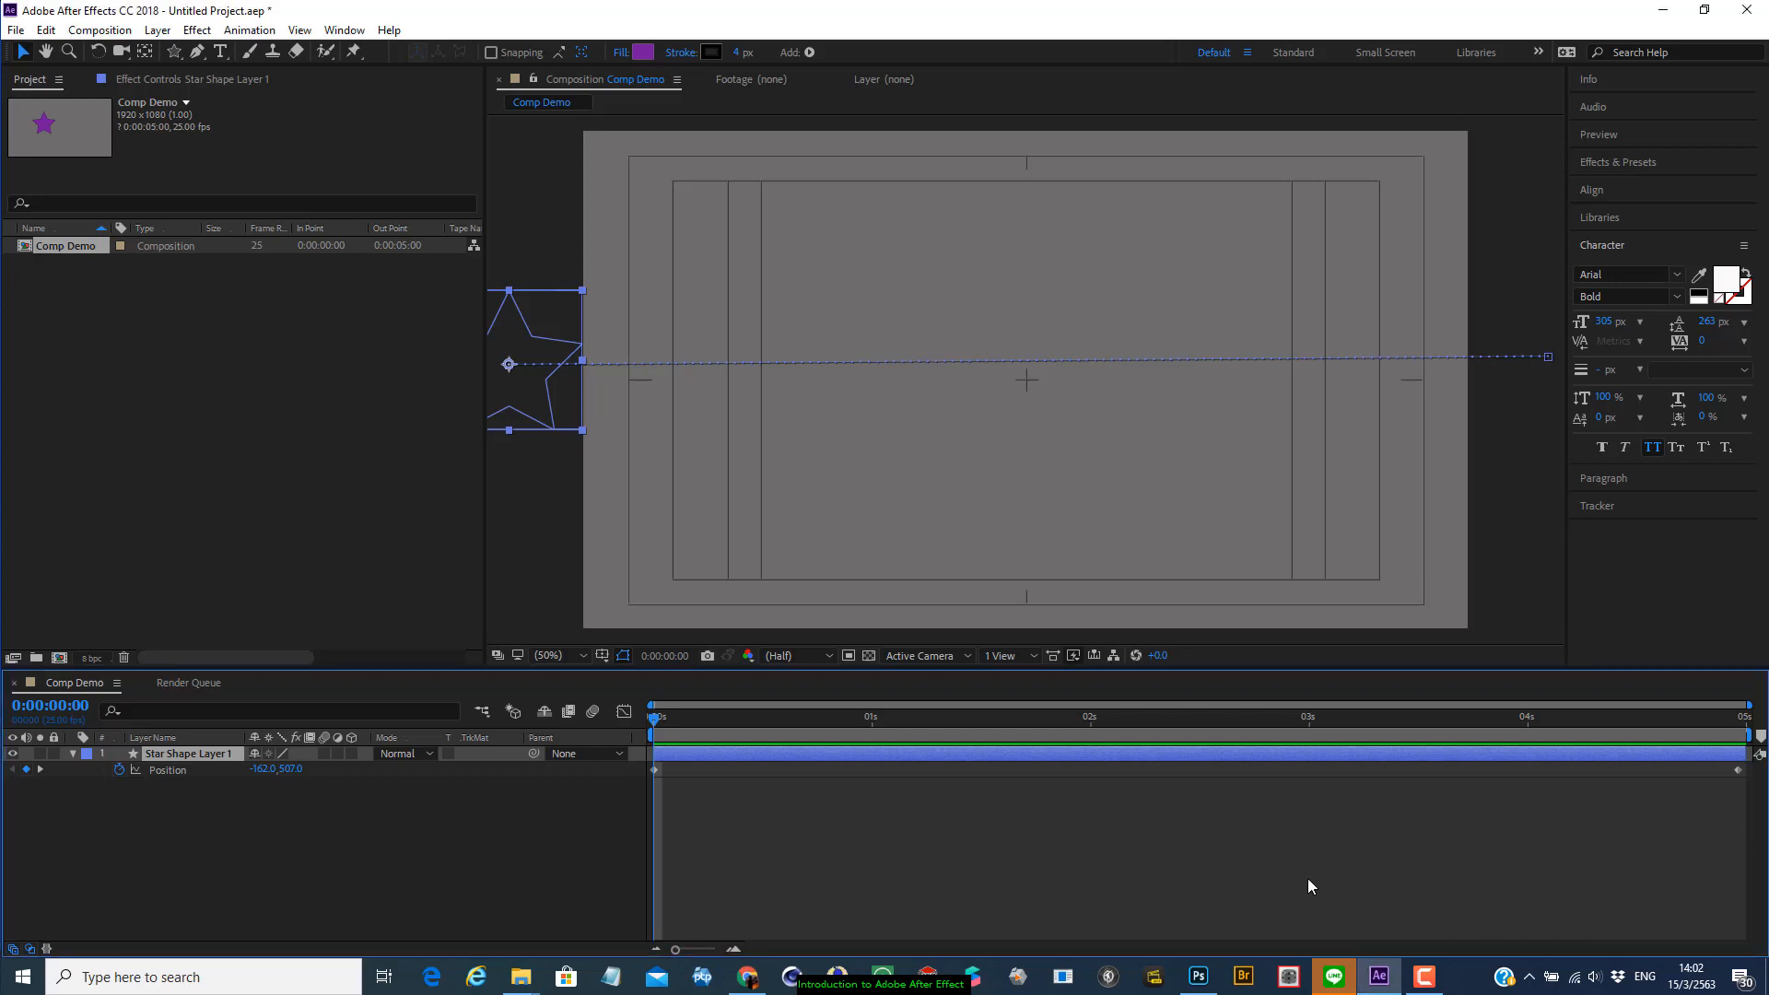
{"action": "key", "text": "r"}
{"action": "left_click", "coordinate": [119, 770]}
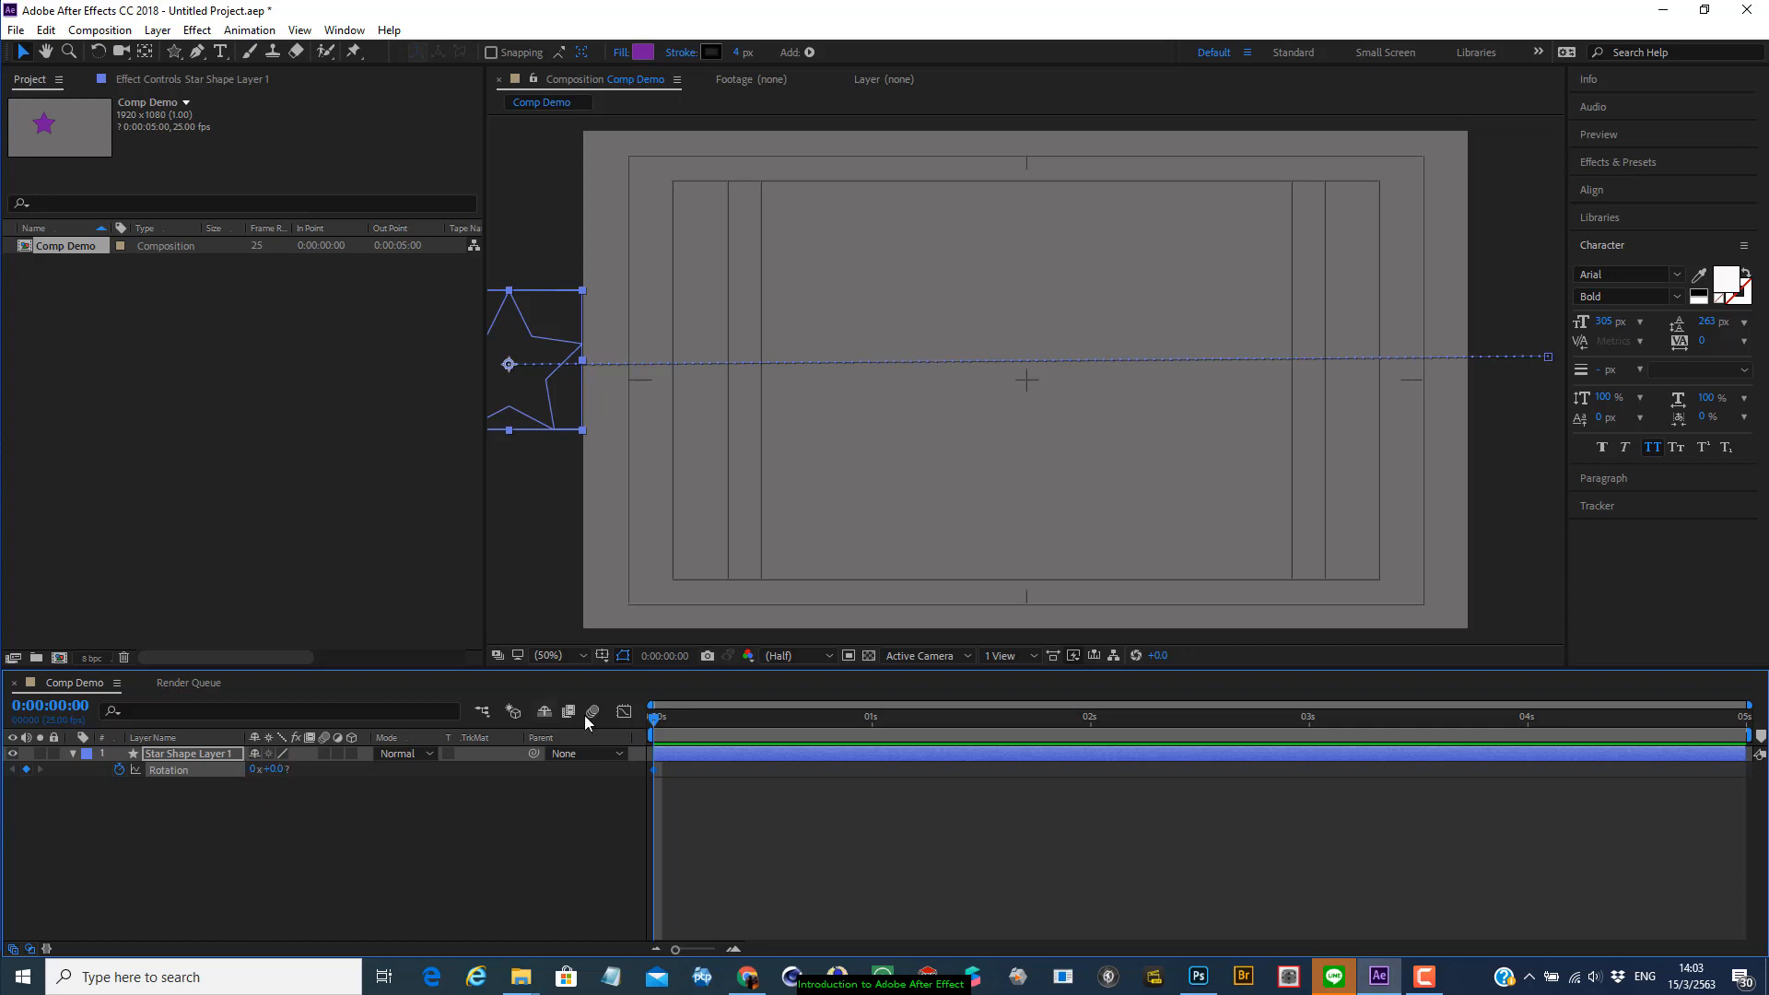
Set the star's Rotation to 180 degrees at 0:00:04:24
{"action": "left_click_drag", "start_coordinate": [657, 725], "coordinate": [1745, 732]}
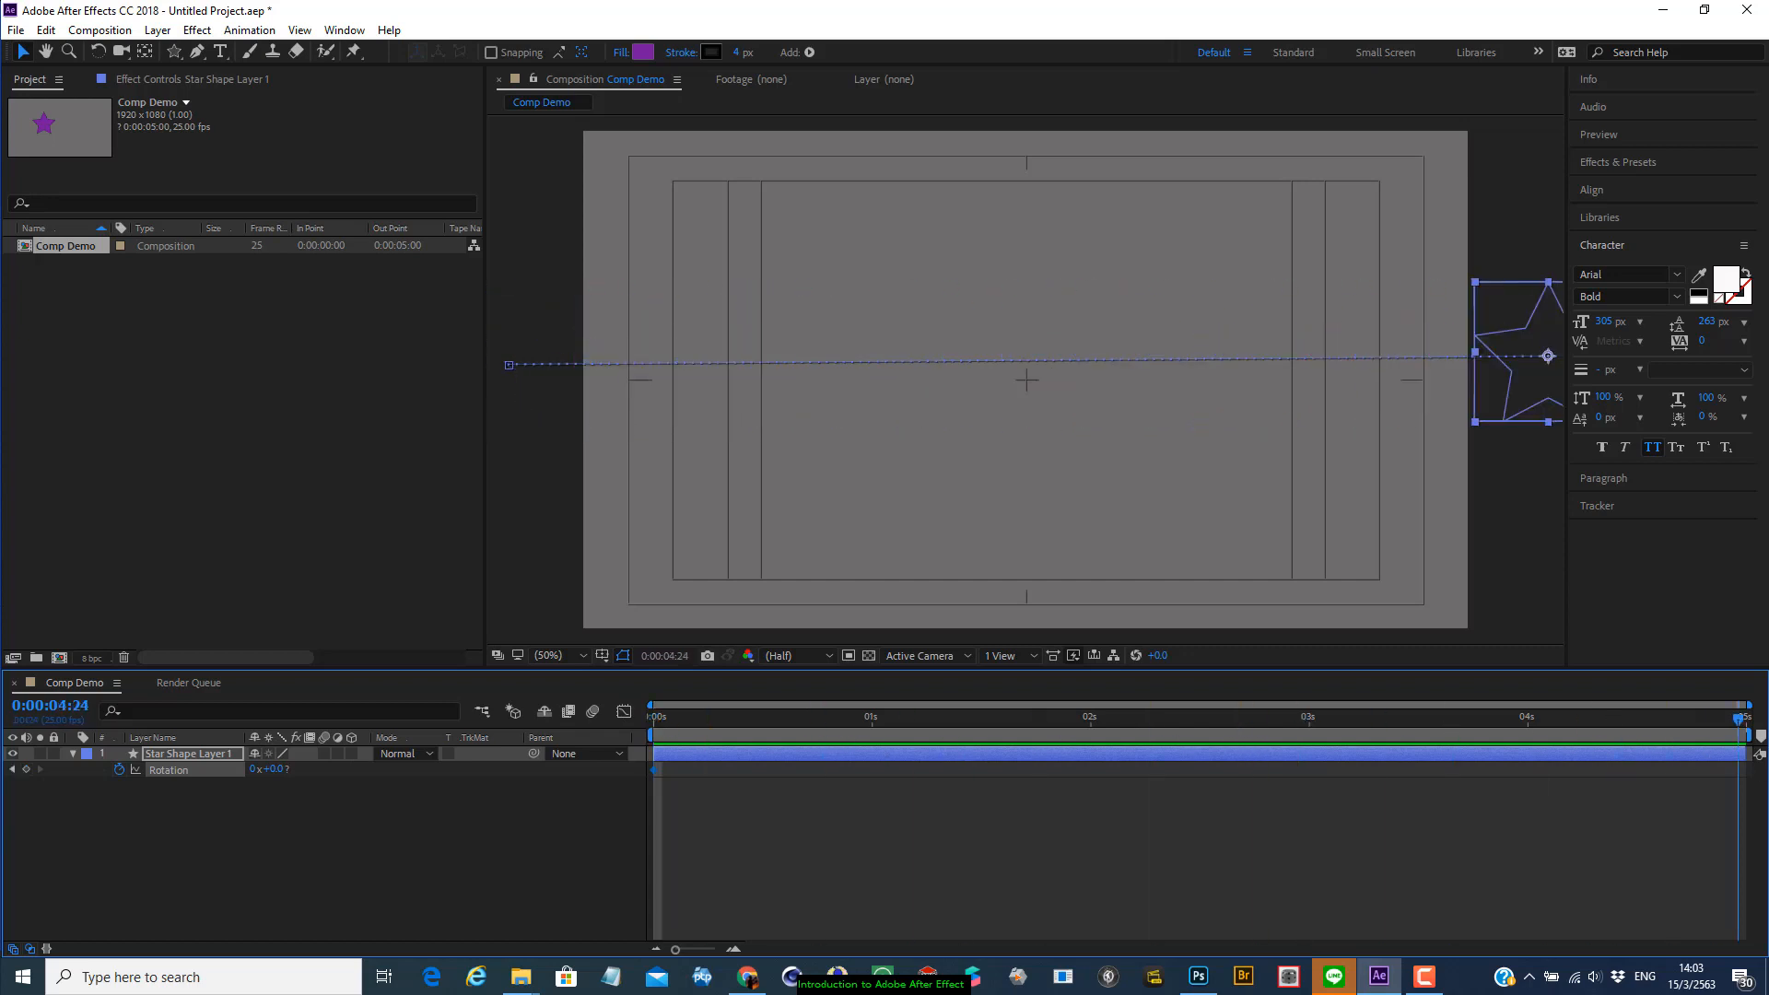
{"action": "left_click", "coordinate": [277, 771]}
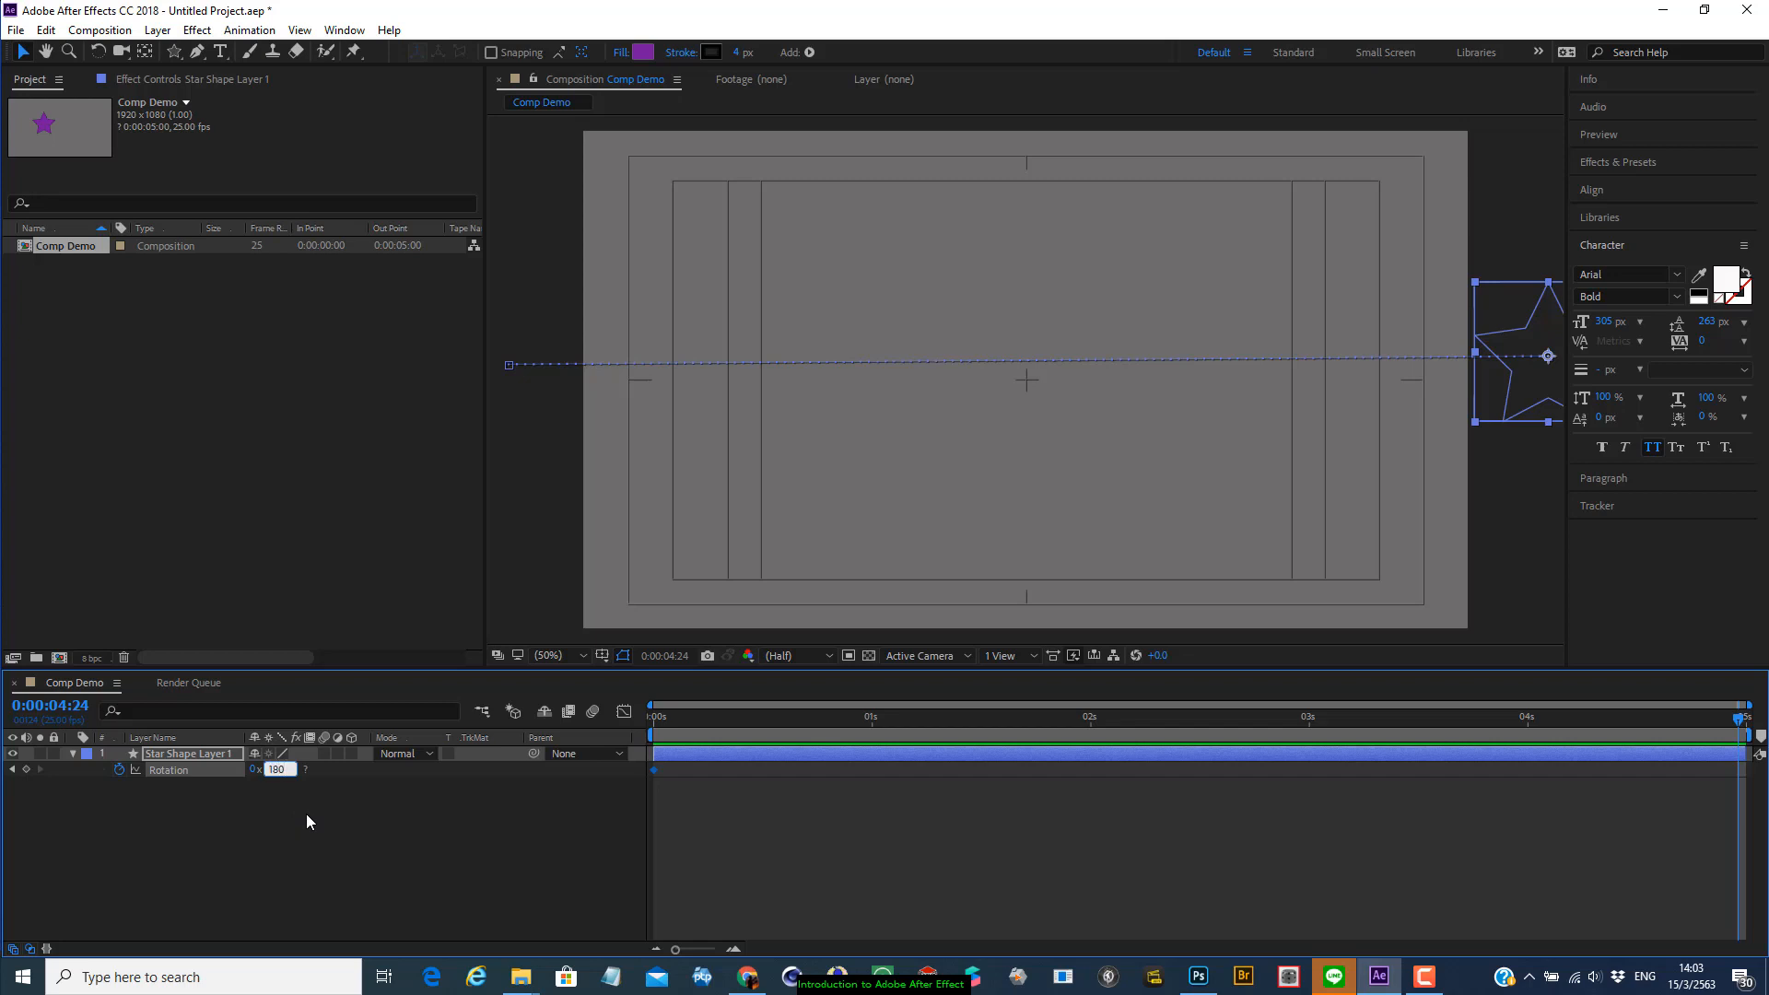
{"action": "key", "text": "Return"}
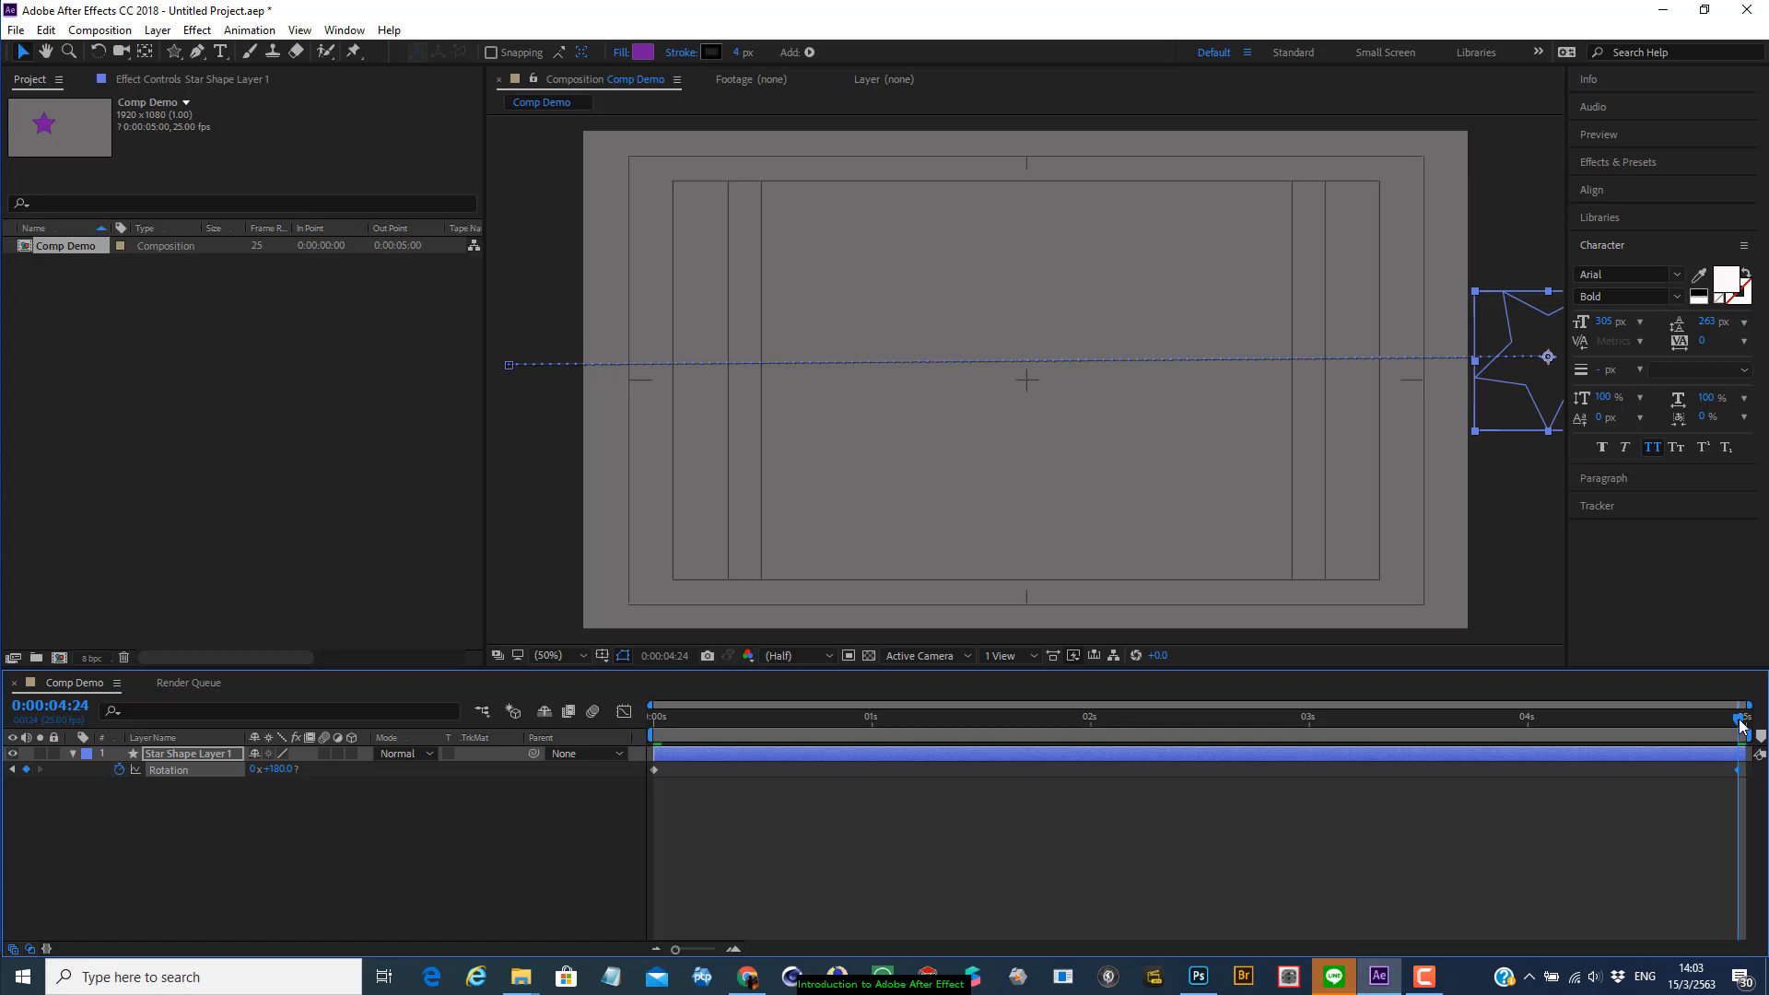
Preview the star's combined movement and half-turn rotation from the first frame
{"action": "left_click_drag", "start_coordinate": [1741, 725], "coordinate": [150, 606]}
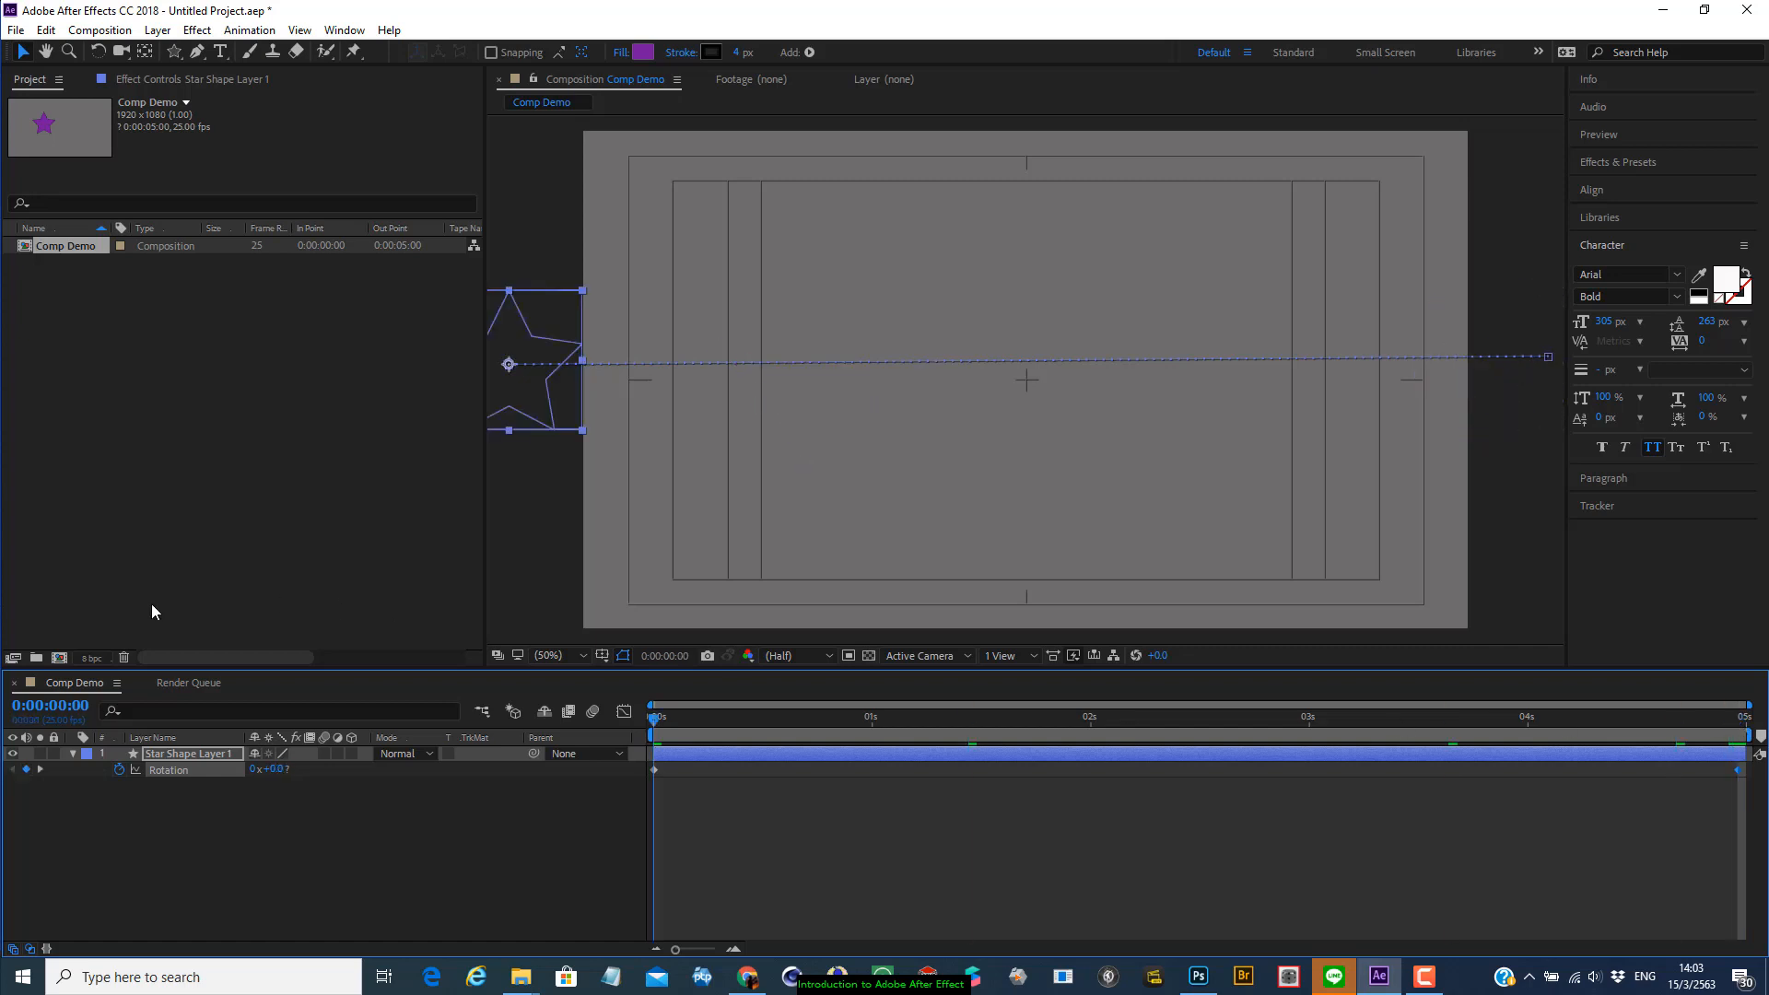
{"action": "left_click", "coordinate": [682, 898]}
{"action": "key", "text": "space"}
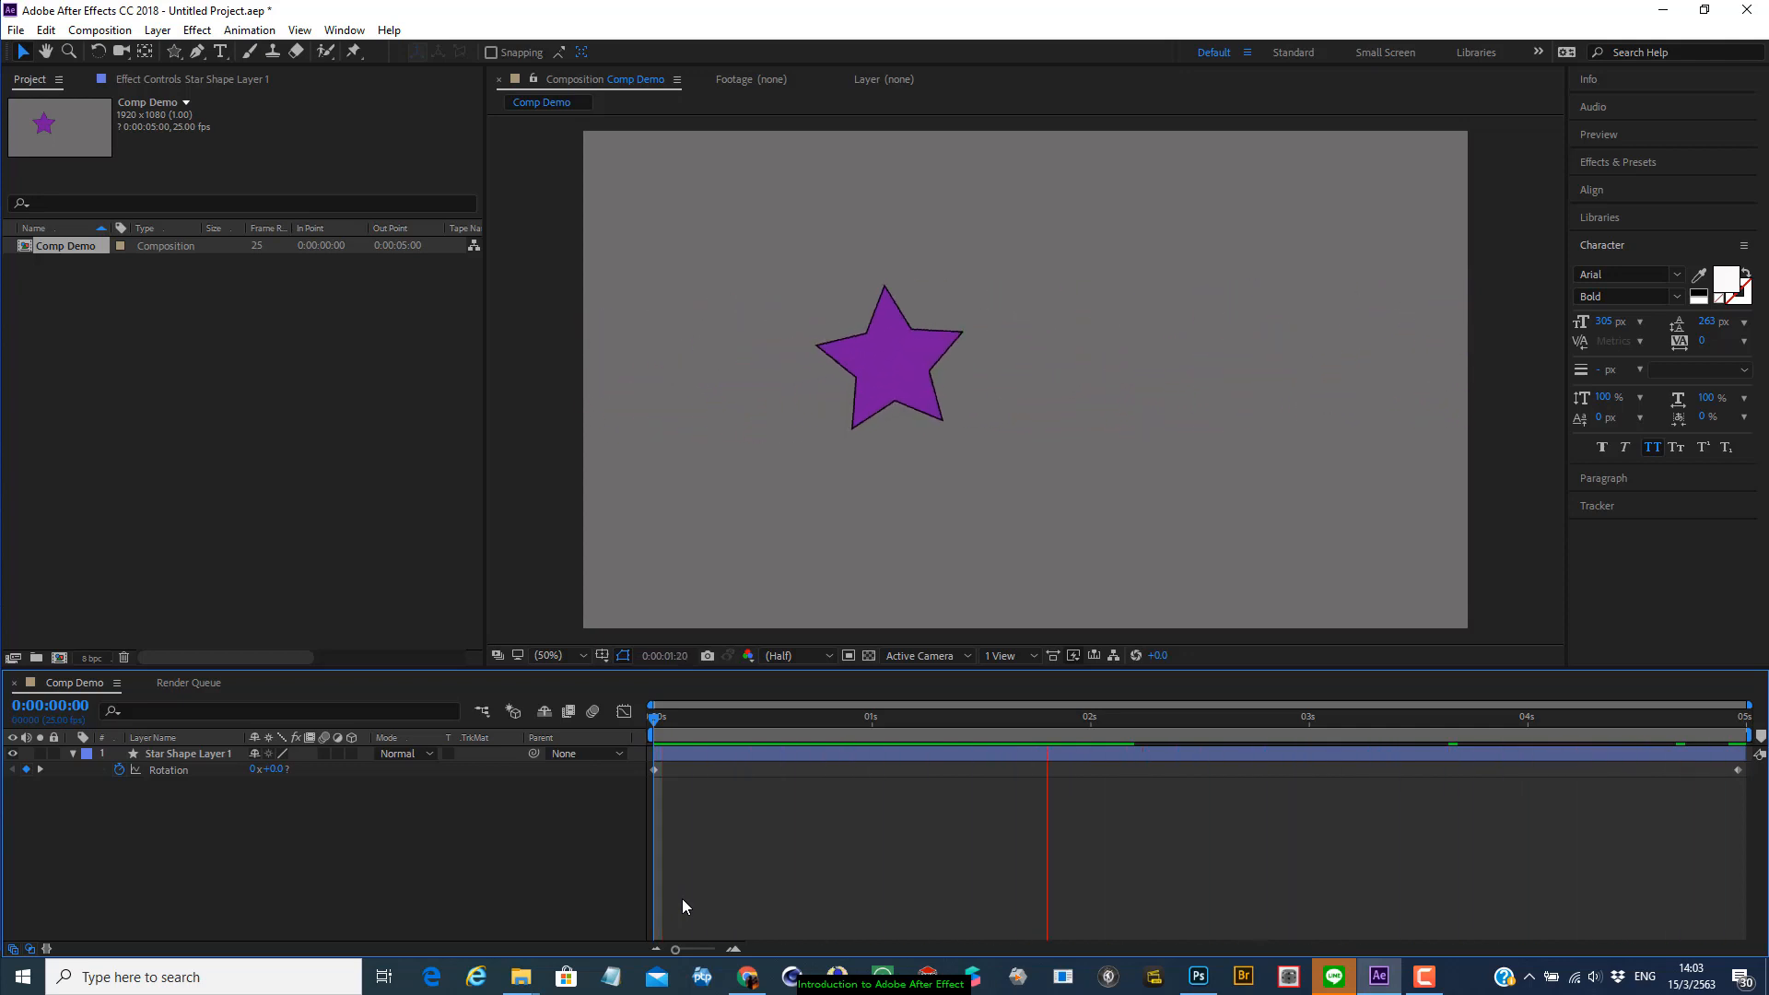
{"action": "key", "text": "space"}
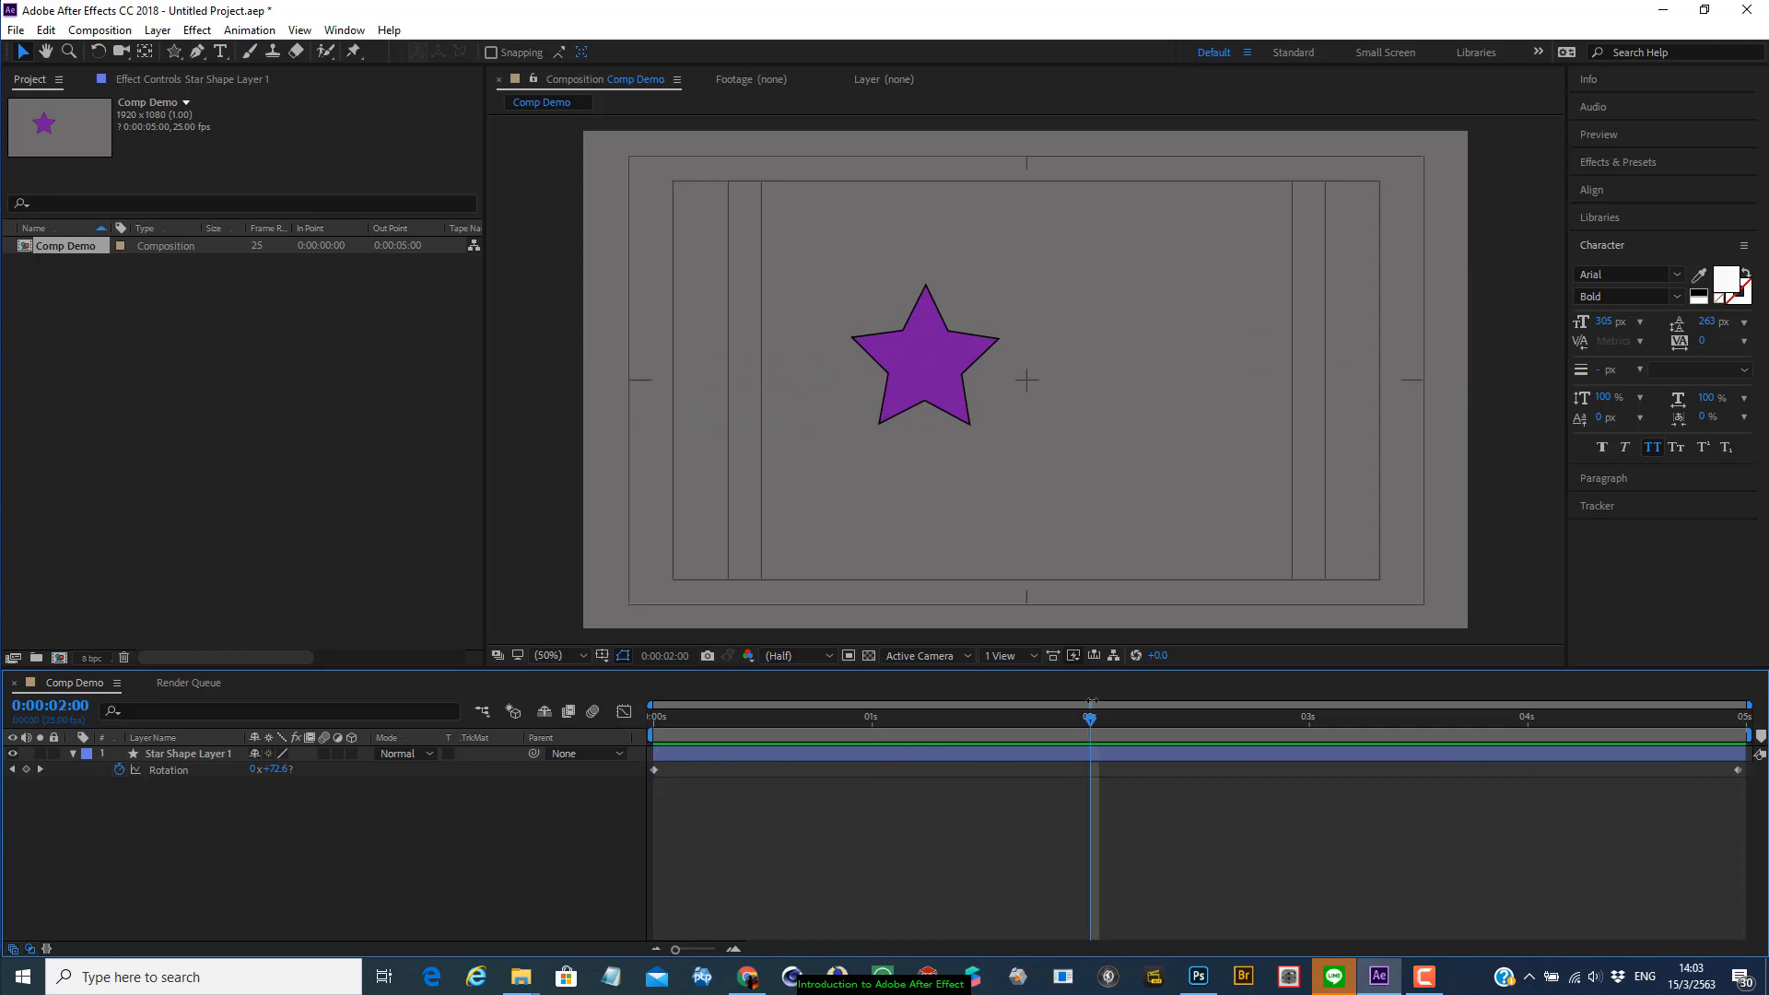
Undo the 180-degree rotation keyframe and set the star's Rotation to 3 full revolutions at 0:00:04:24
{"action": "left_click_drag", "start_coordinate": [982, 727], "coordinate": [688, 727]}
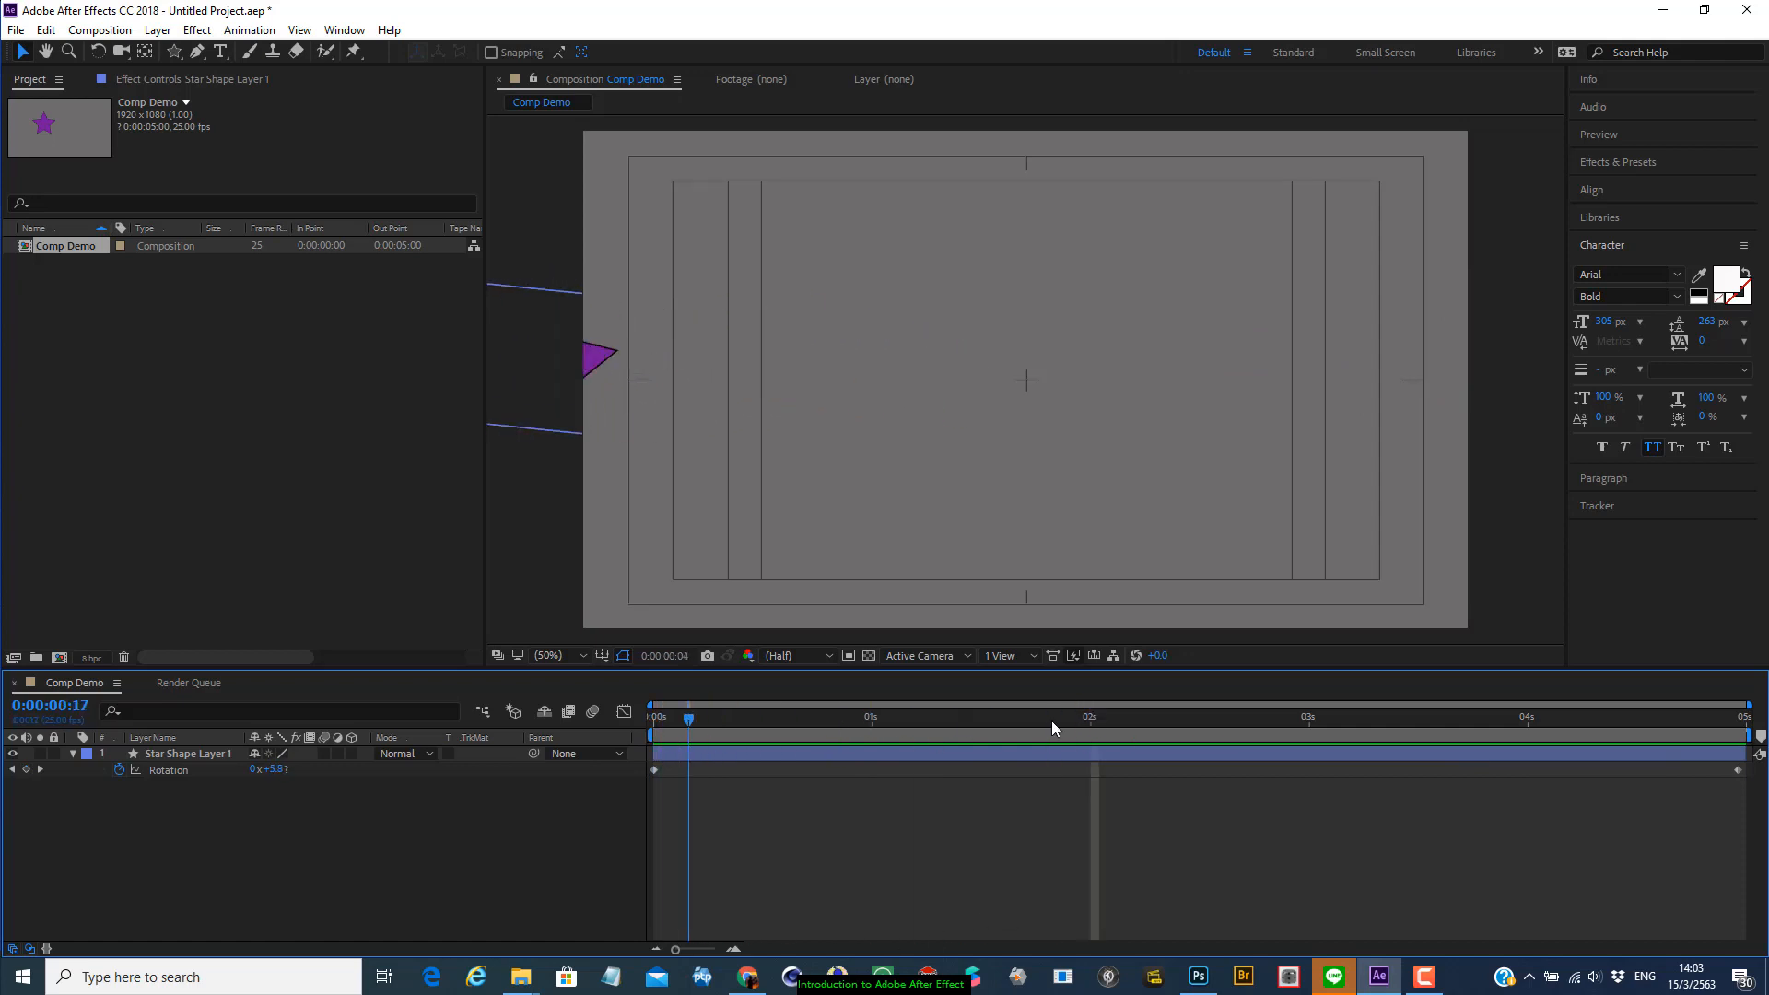
{"action": "key", "text": "End"}
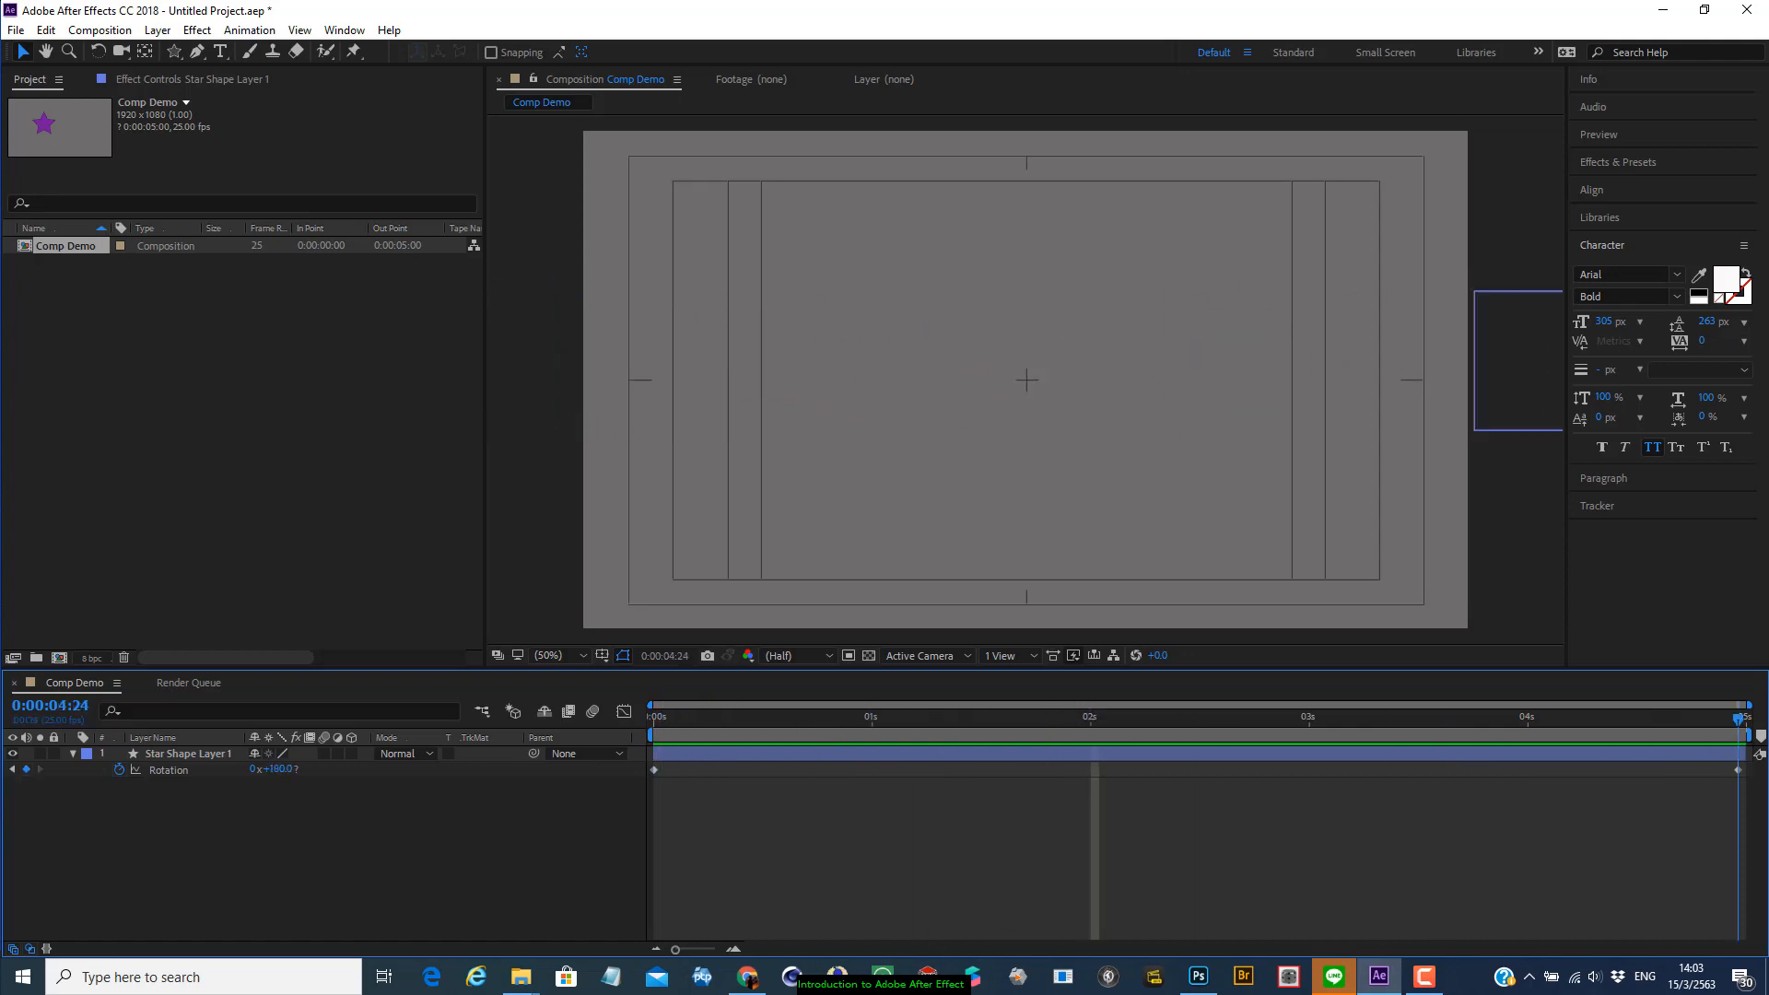
{"action": "left_click", "coordinate": [254, 769]}
{"action": "key", "text": "ctrl+z"}
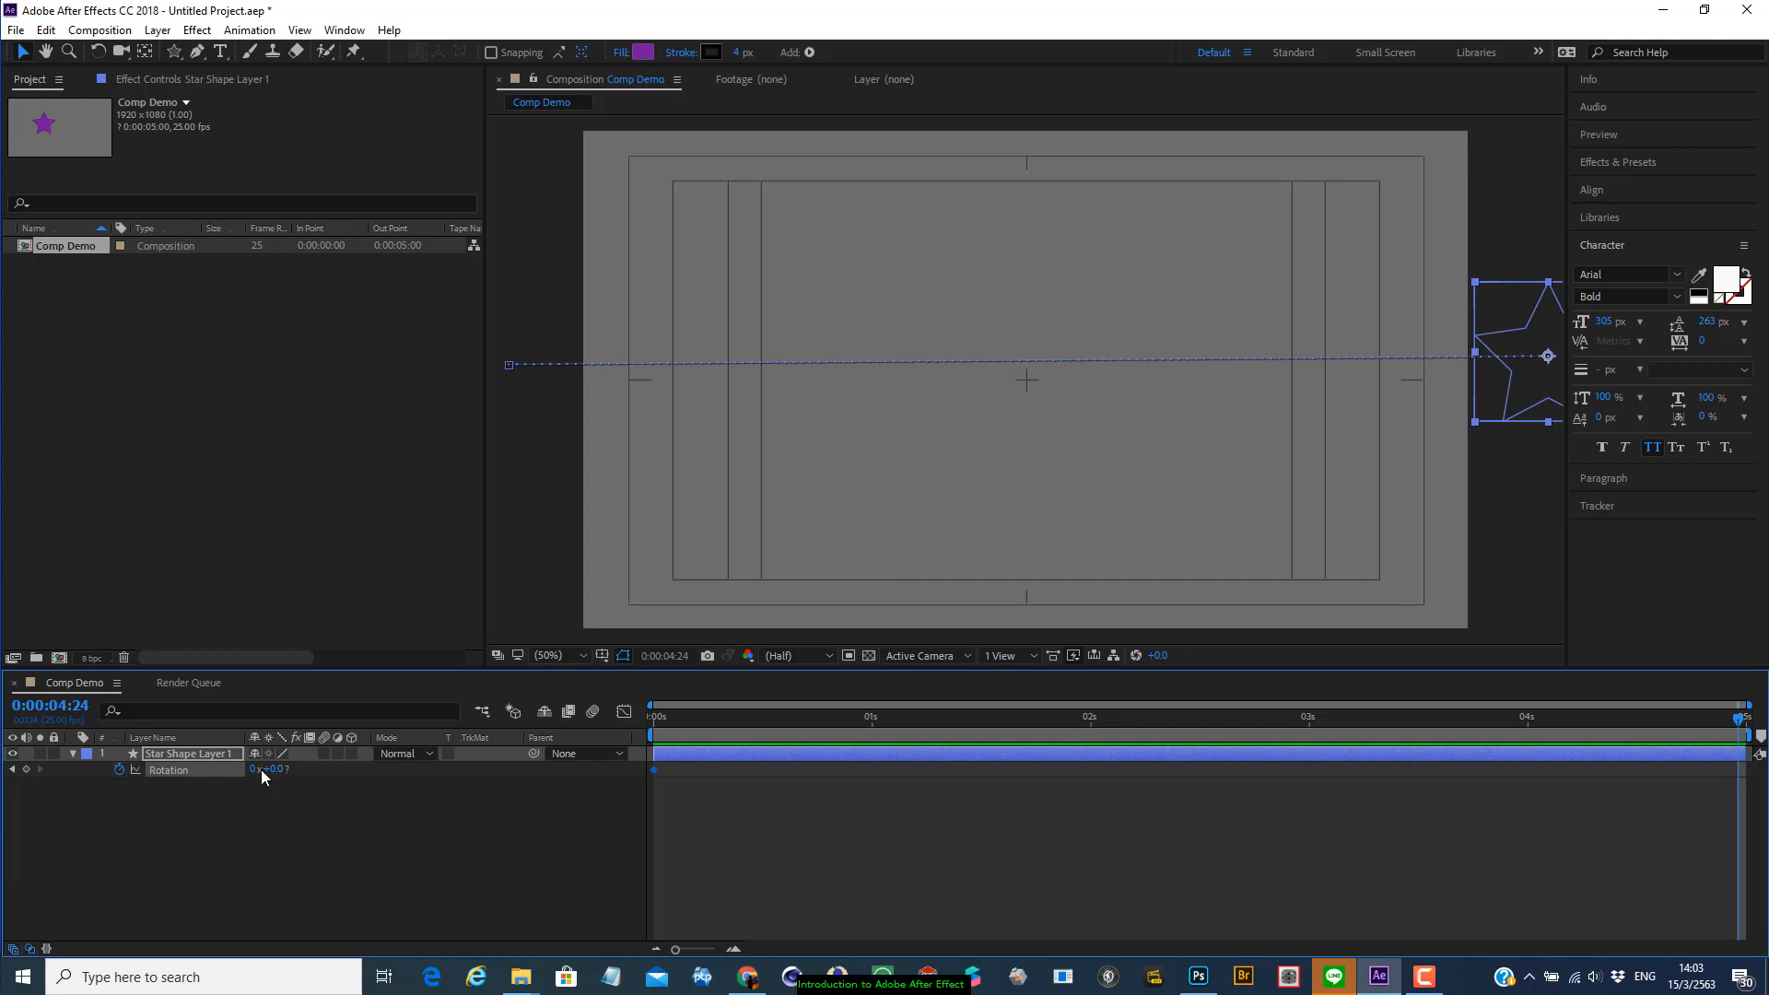
{"action": "left_click", "coordinate": [260, 770]}
{"action": "key", "text": "Return"}
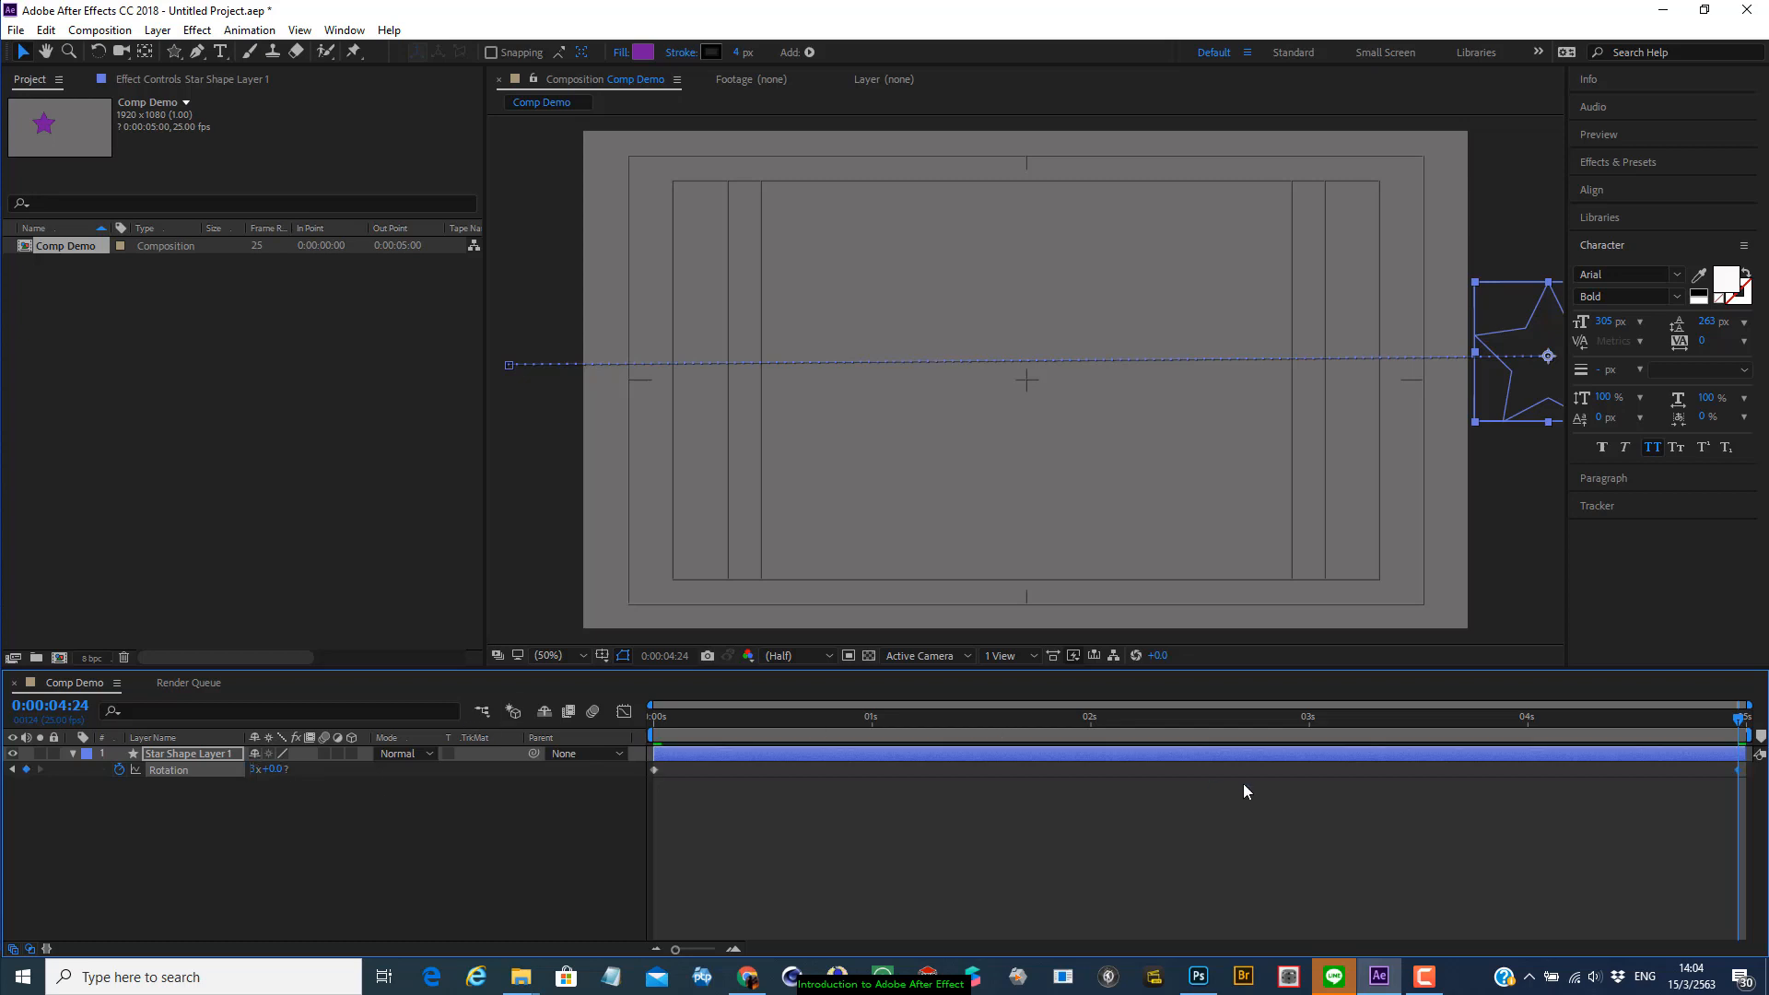
Preview the star moving with its full-revolution rotation from the start of the composition
{"action": "left_click_drag", "start_coordinate": [1737, 718], "coordinate": [318, 705]}
{"action": "left_click", "coordinate": [699, 855]}
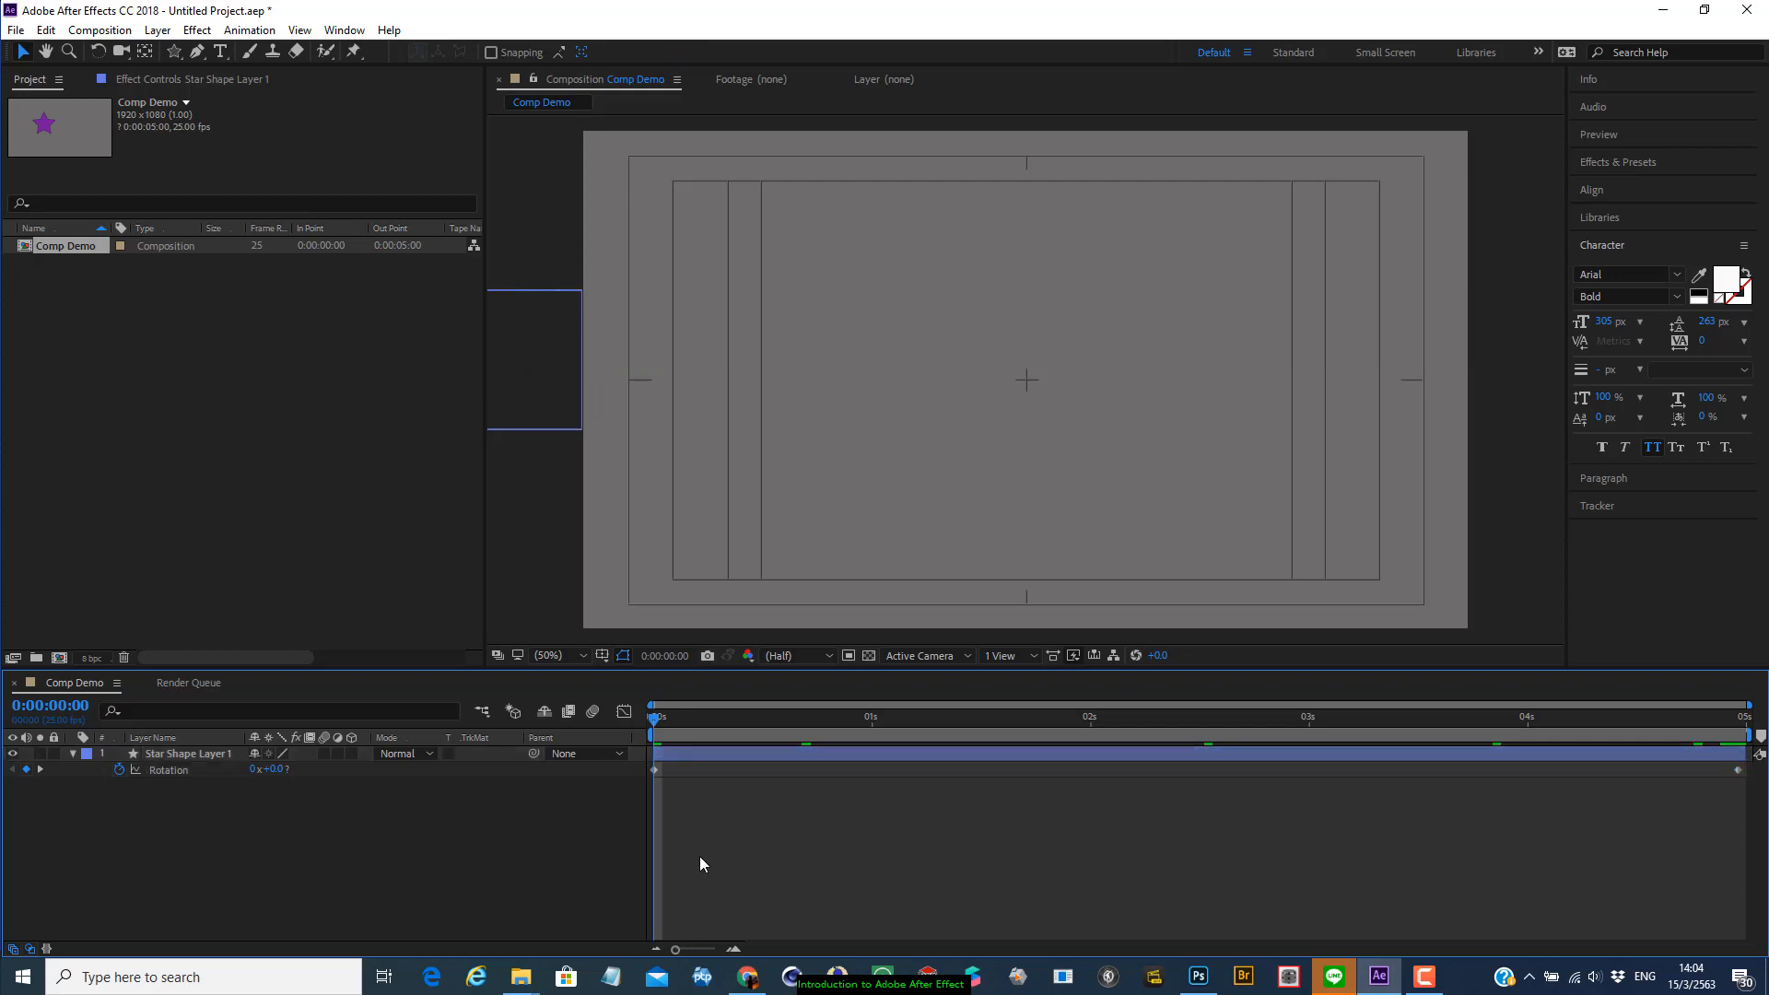
{"action": "key", "text": "space"}
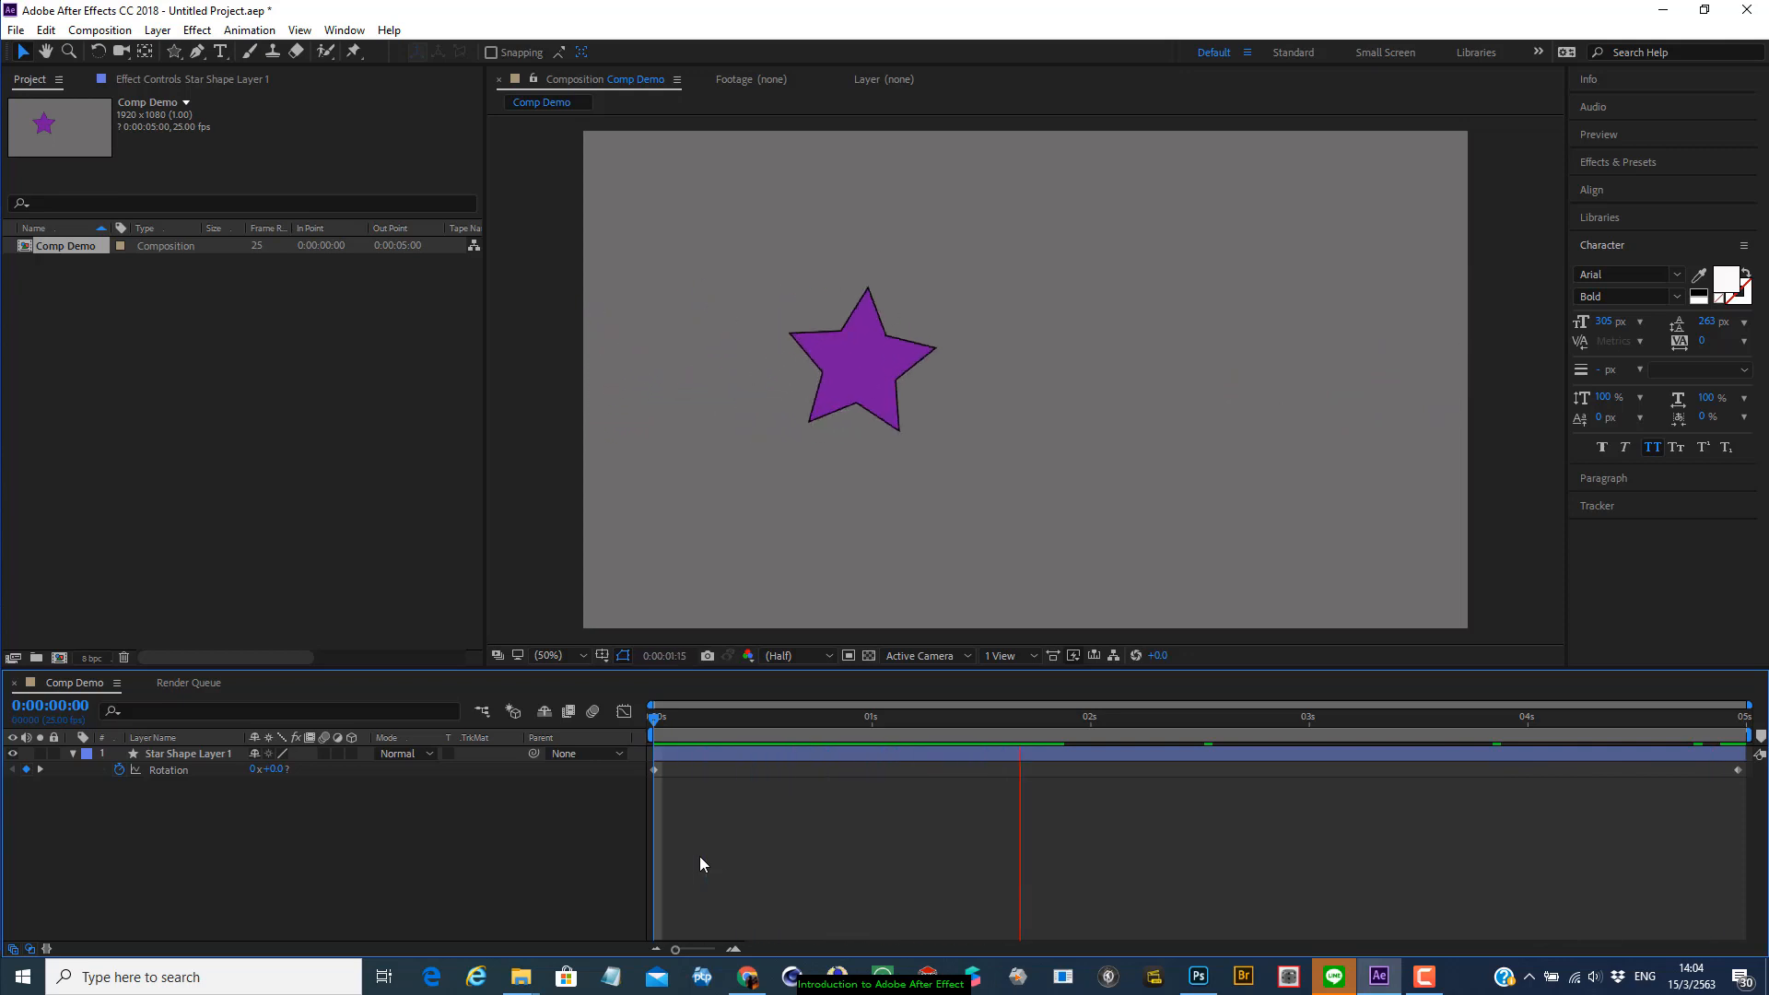
Stop the preview, display the star's Position property and check its keyframes at the start and end of the composition
{"action": "key", "text": "space"}
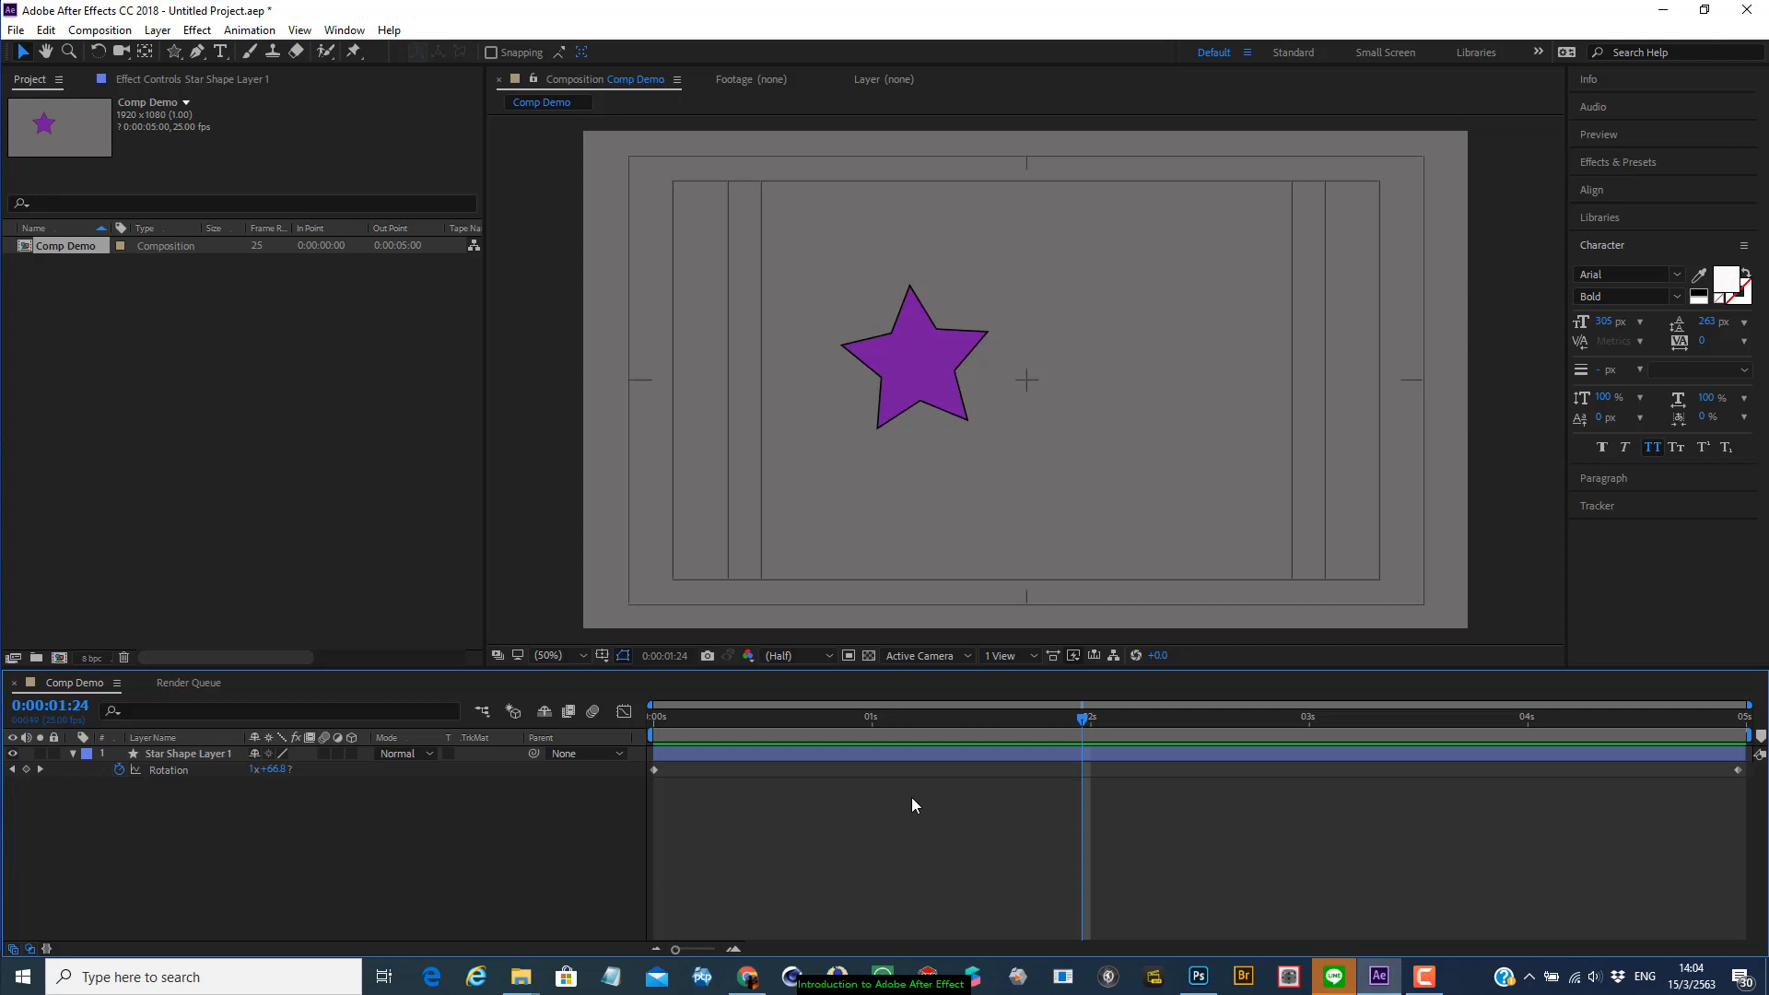
{"action": "key", "text": "p"}
{"action": "left_click_drag", "start_coordinate": [1082, 720], "coordinate": [336, 779]}
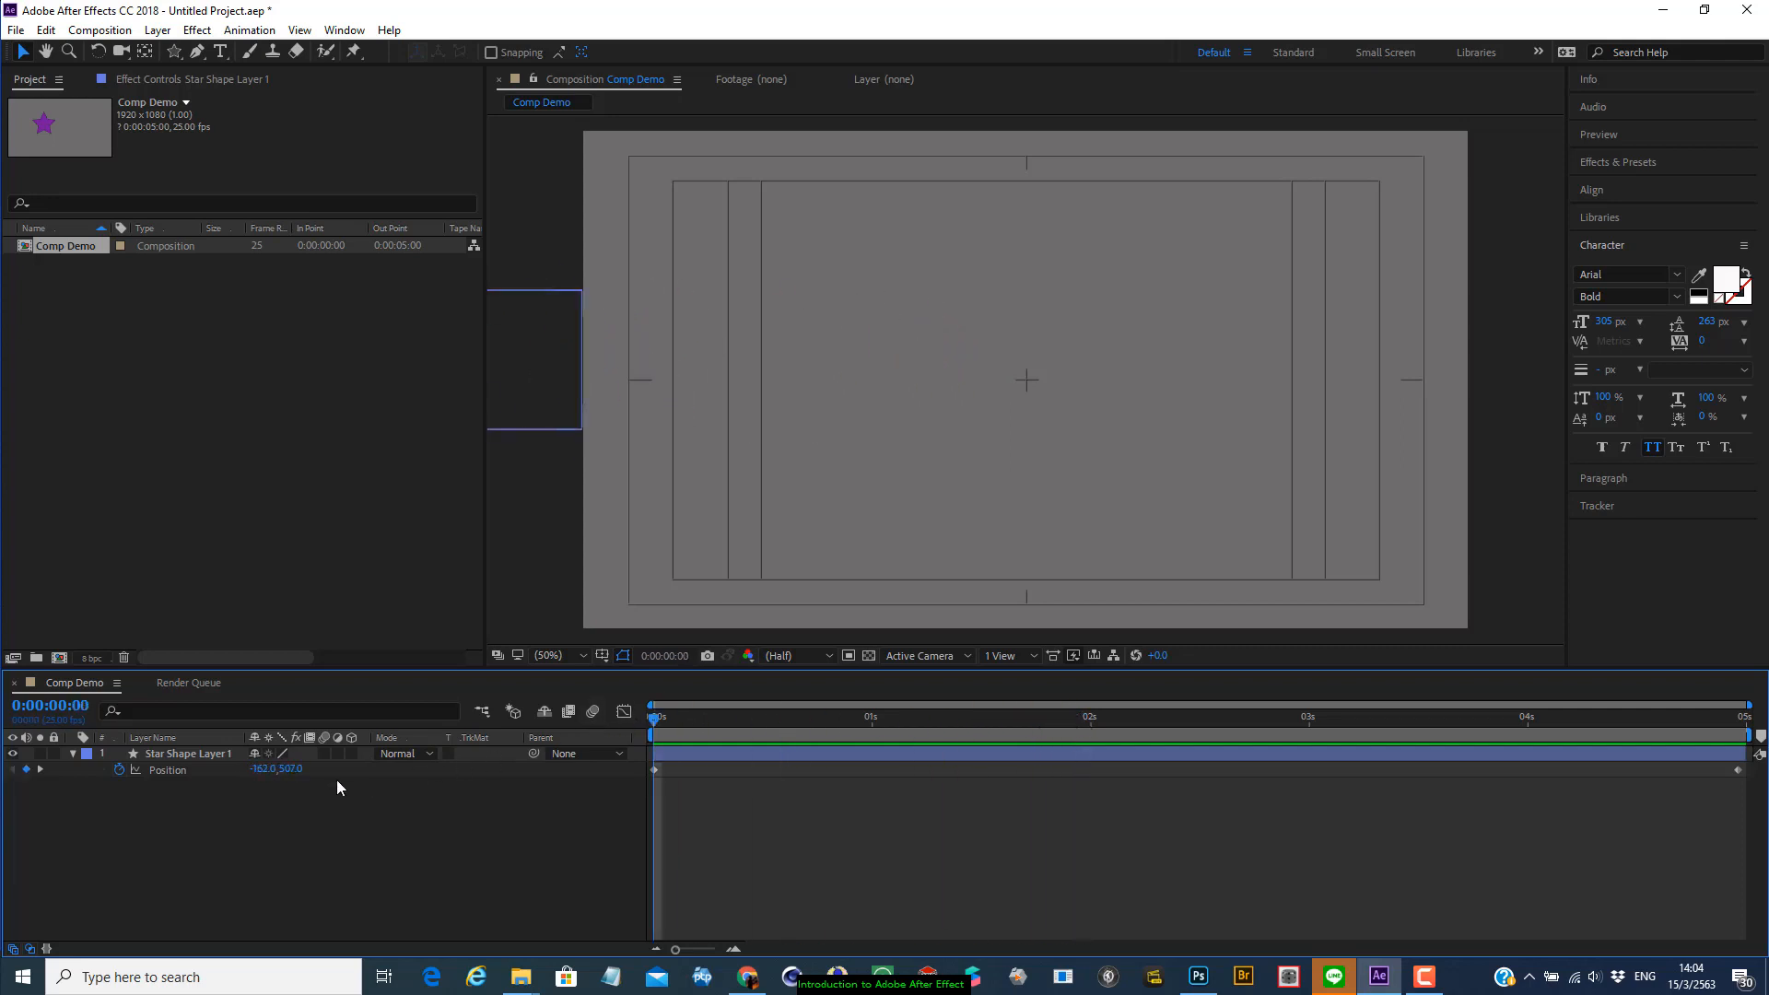
{"action": "left_click", "coordinate": [39, 769]}
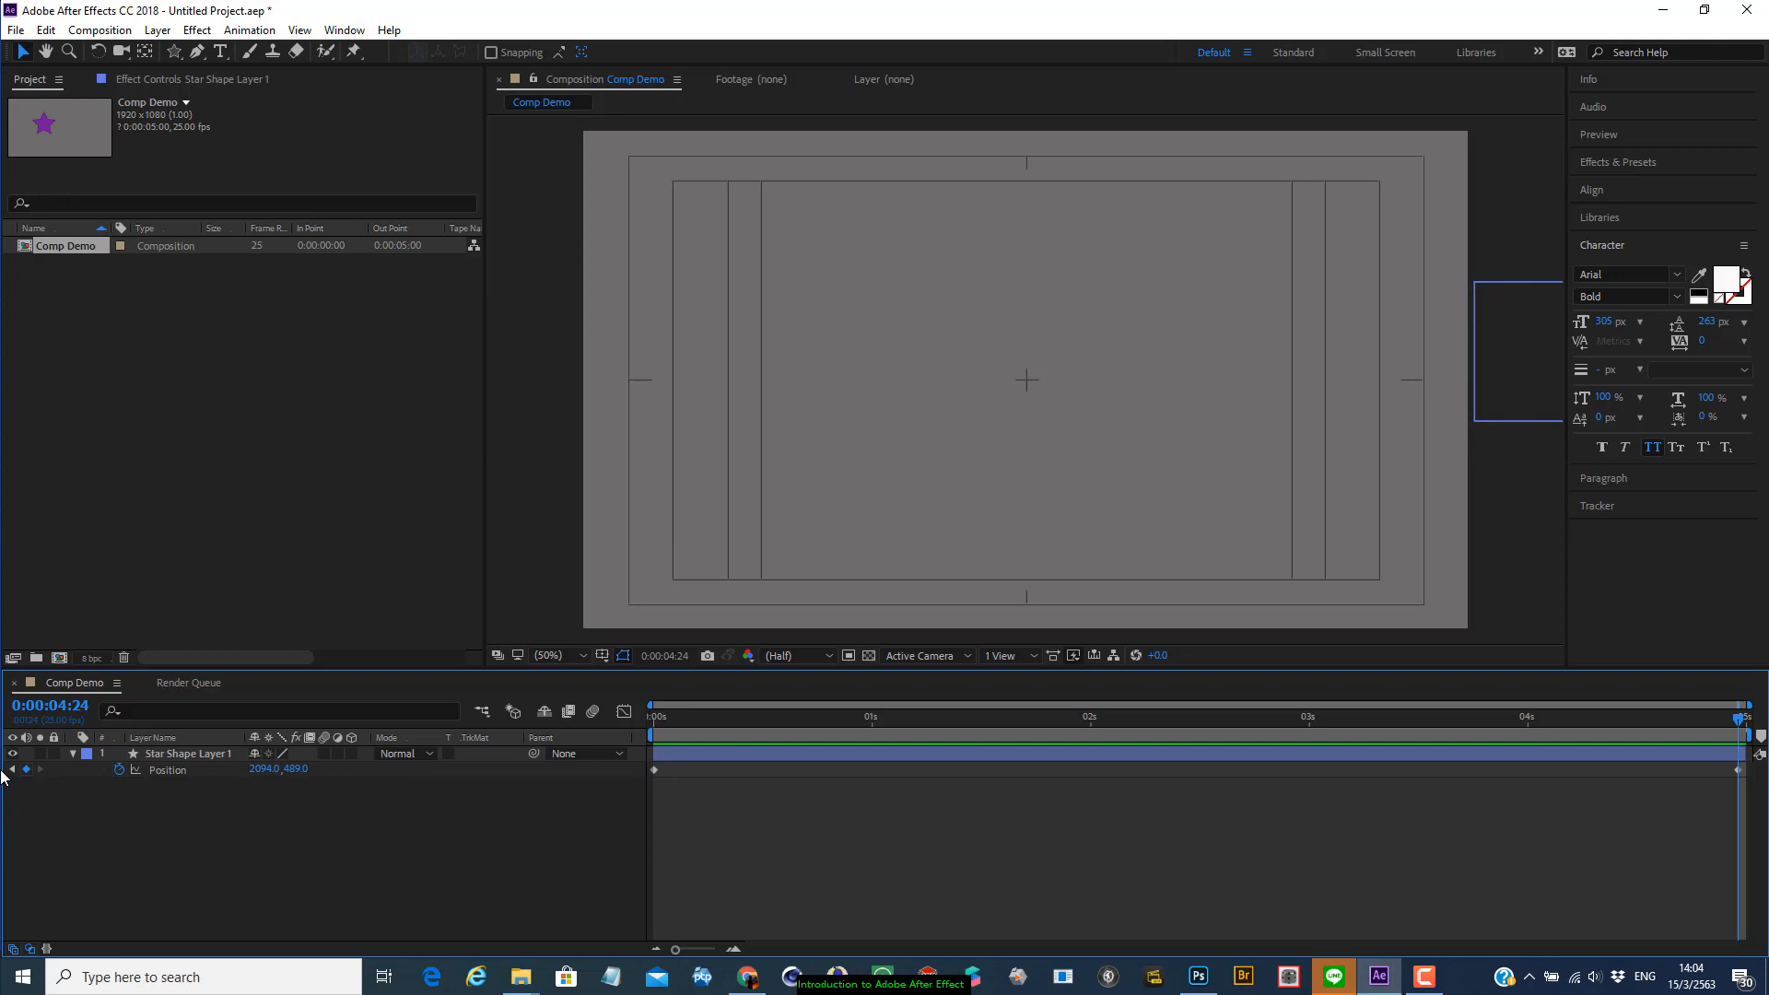
{"action": "left_click", "coordinate": [12, 770]}
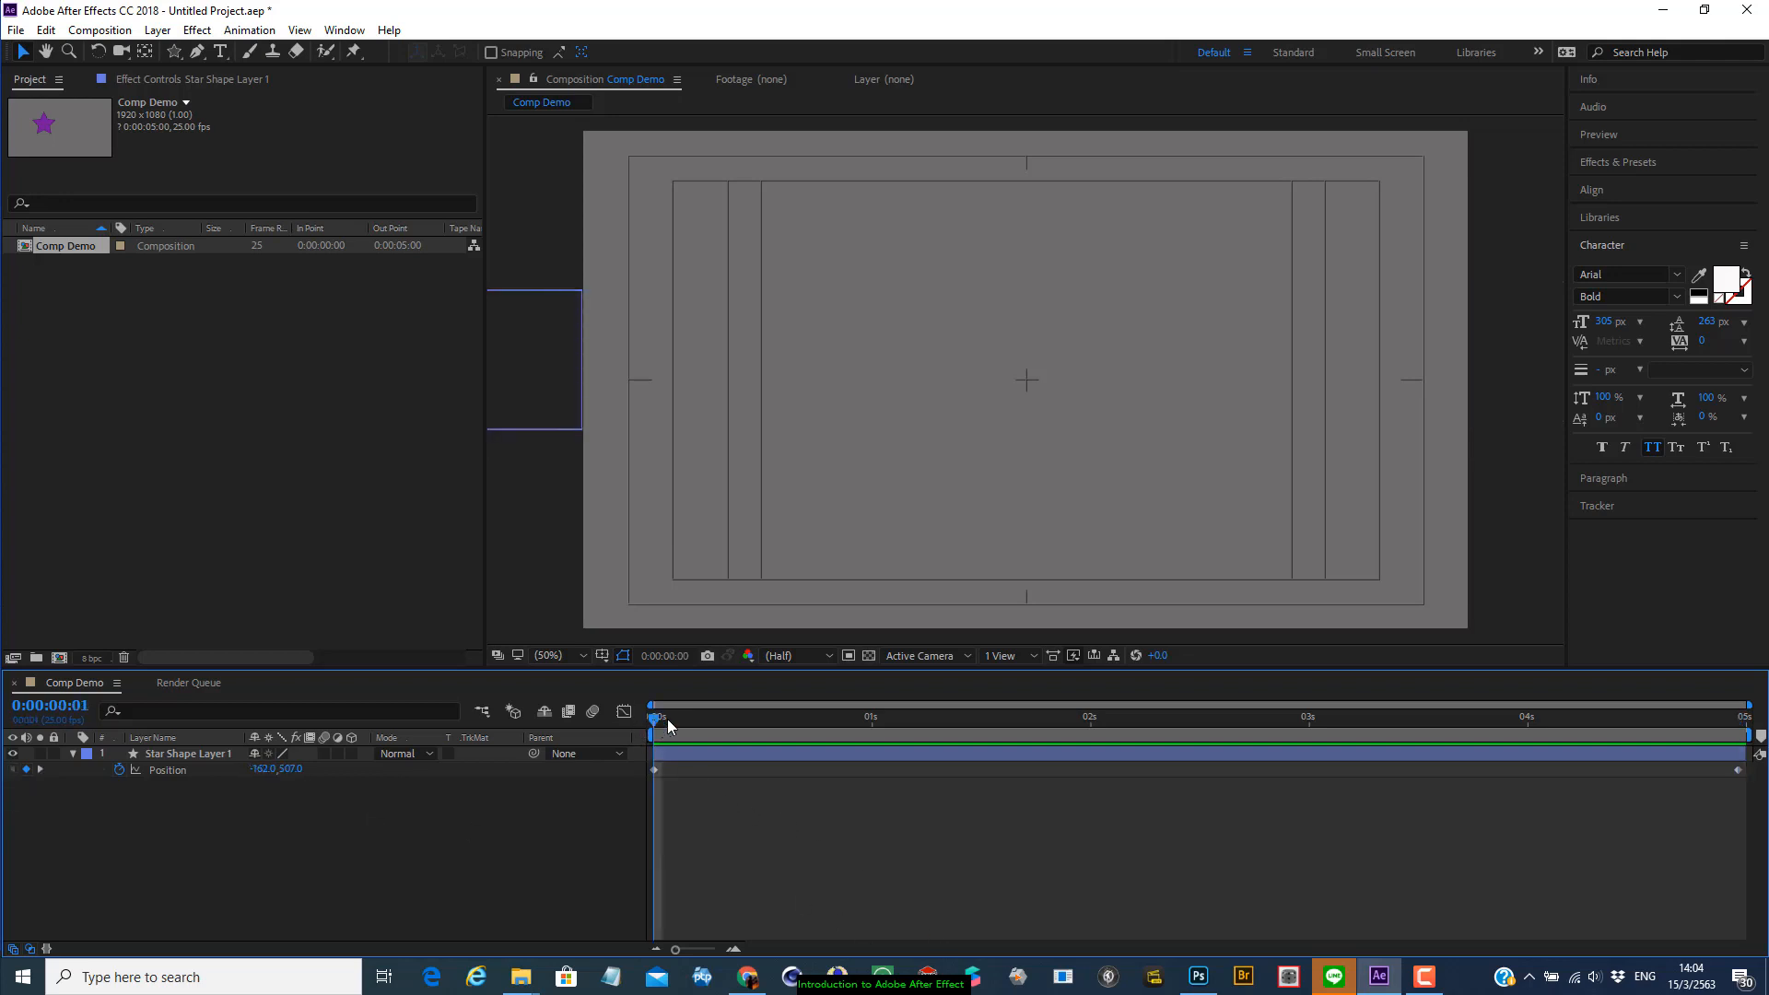
Add a Position keyframe at 0:00:02:00 by moving the star down to the frame's lower edge, at about 784, 940
{"action": "left_click_drag", "start_coordinate": [667, 719], "coordinate": [1090, 718]}
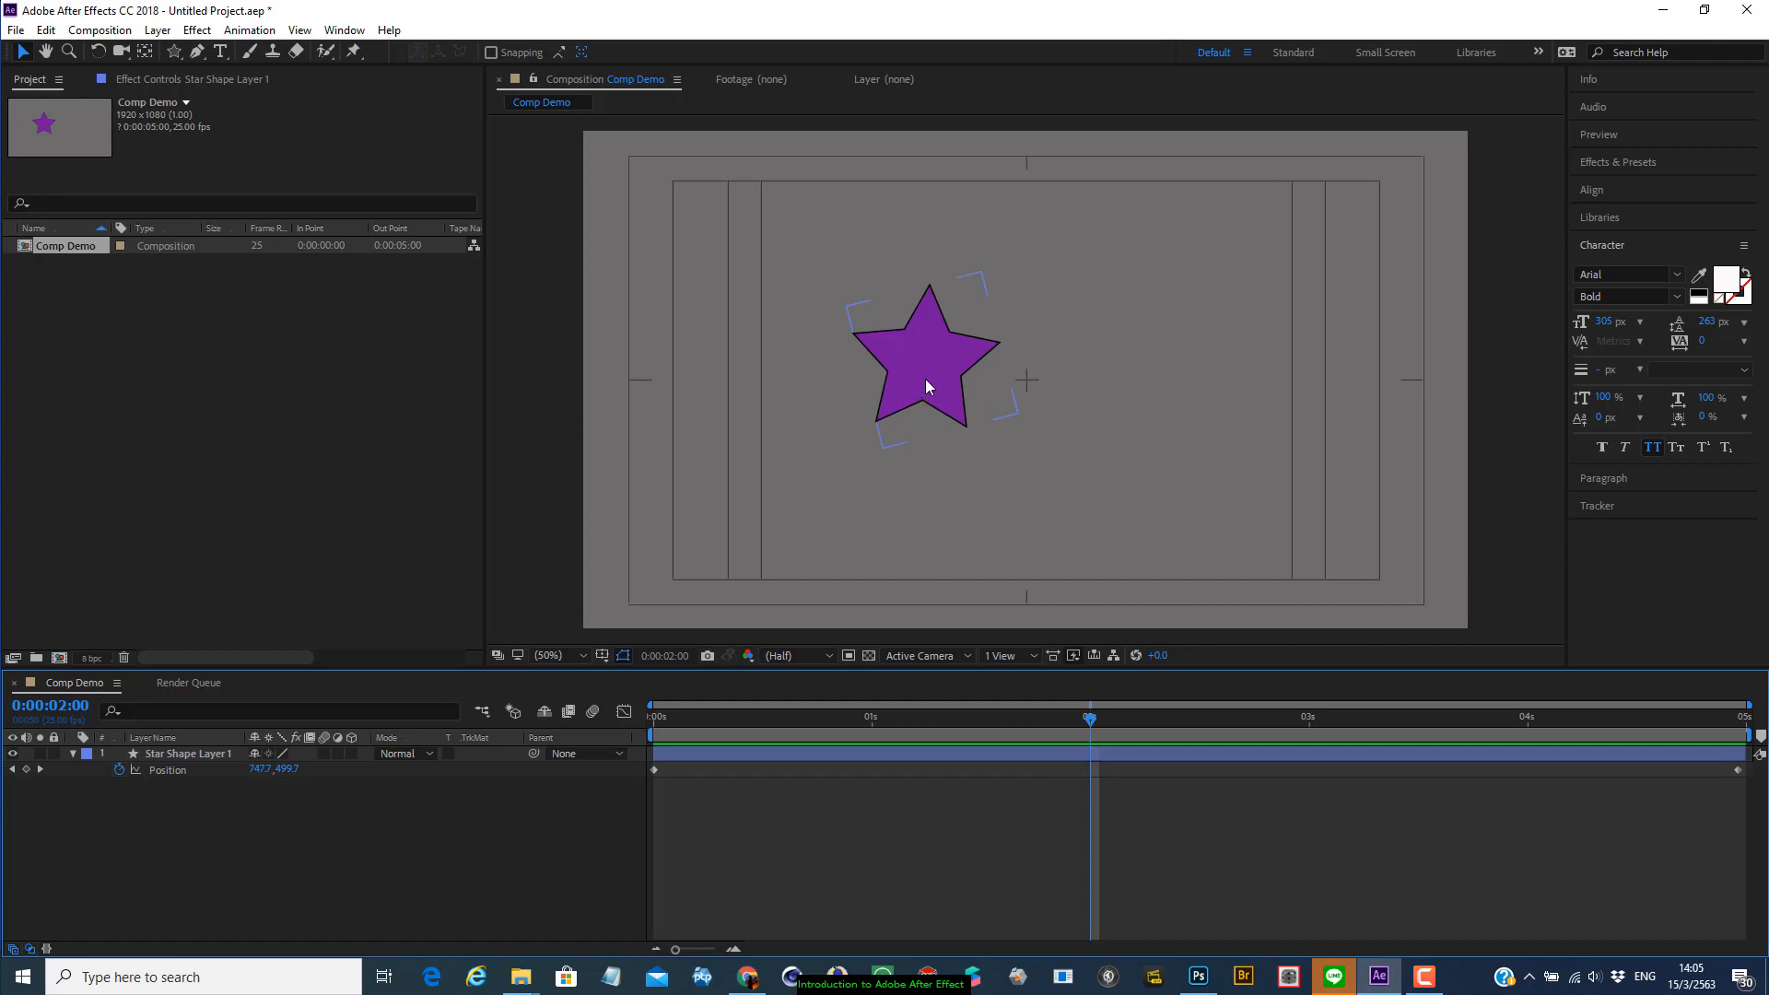
{"action": "left_click_drag", "start_coordinate": [925, 378], "coordinate": [941, 587]}
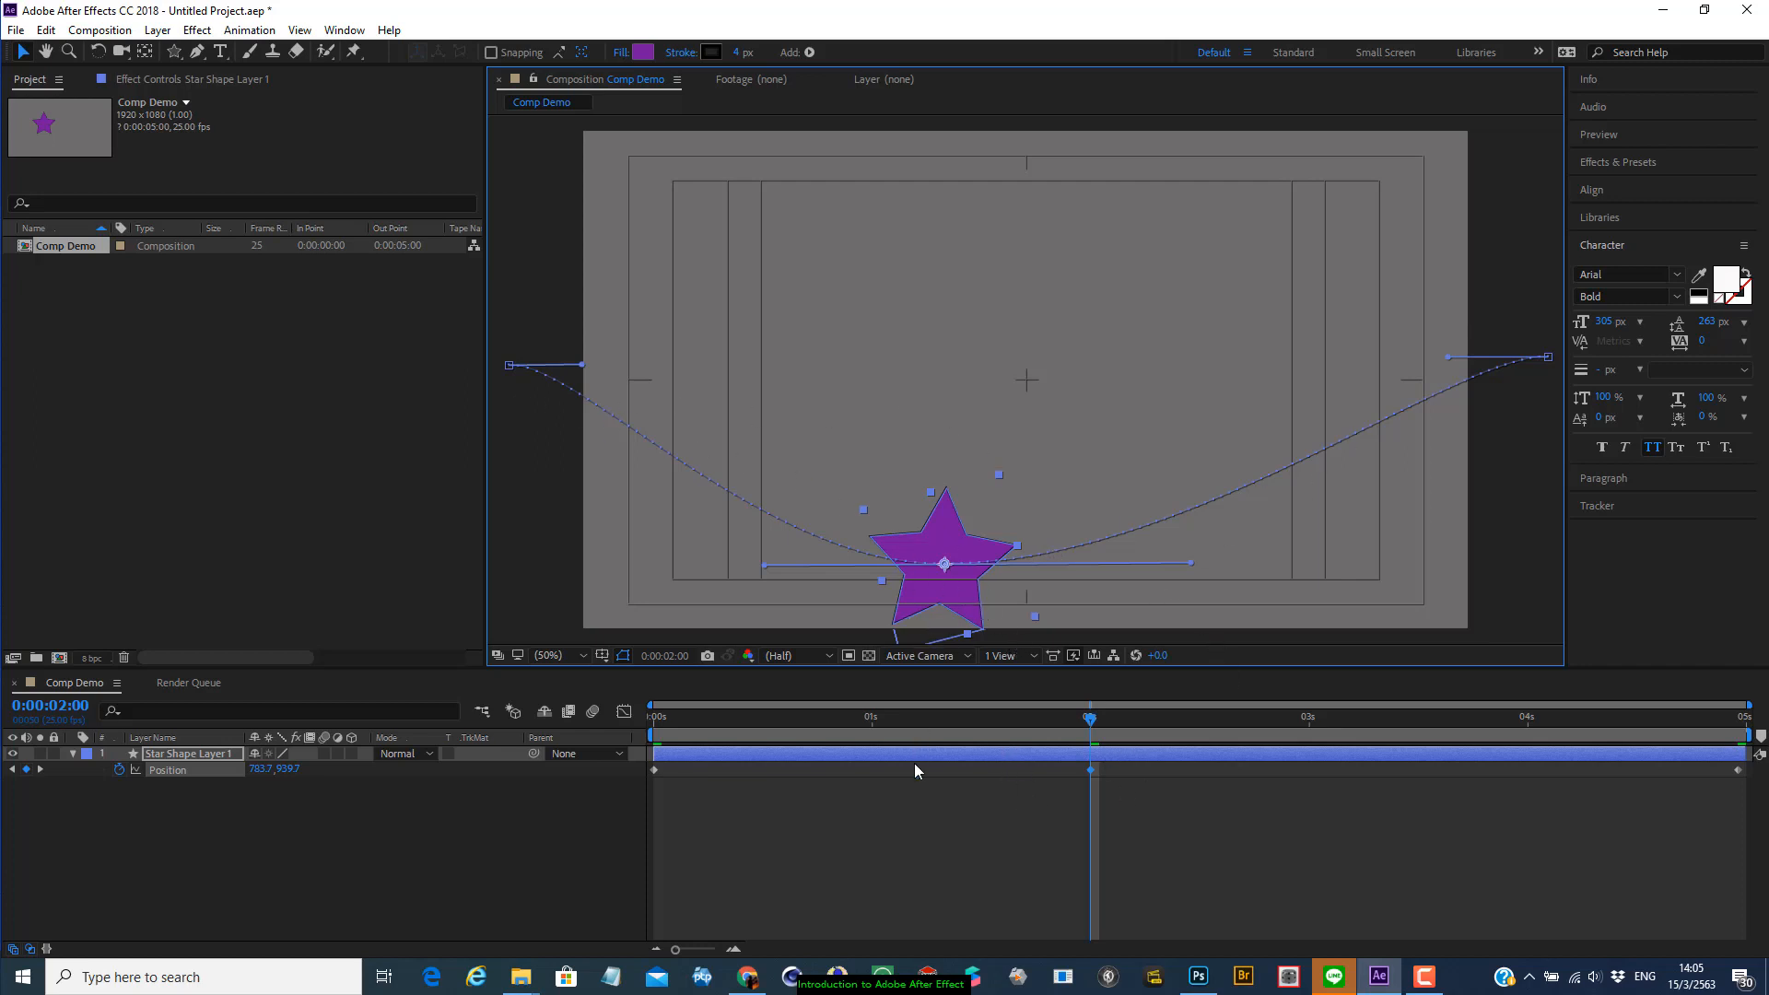
{"action": "left_click", "coordinate": [945, 887]}
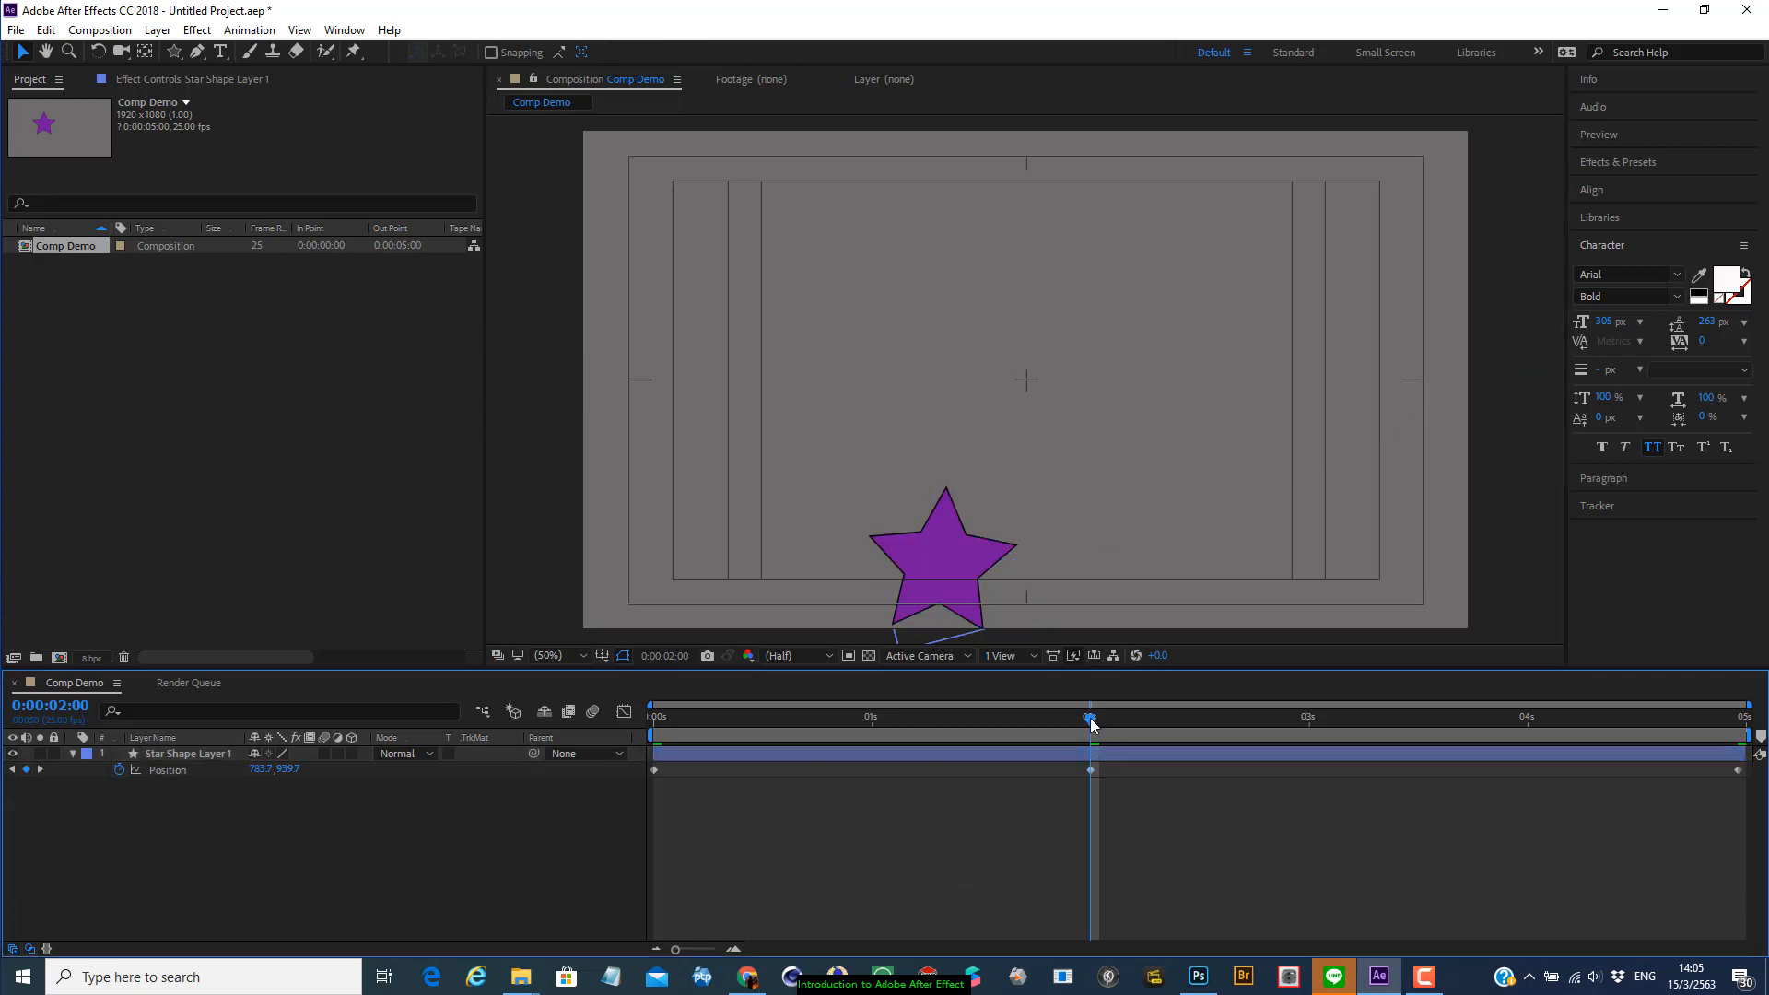
Preview the star's dipping motion from the first frame
{"action": "left_click_drag", "start_coordinate": [1090, 718], "coordinate": [554, 725]}
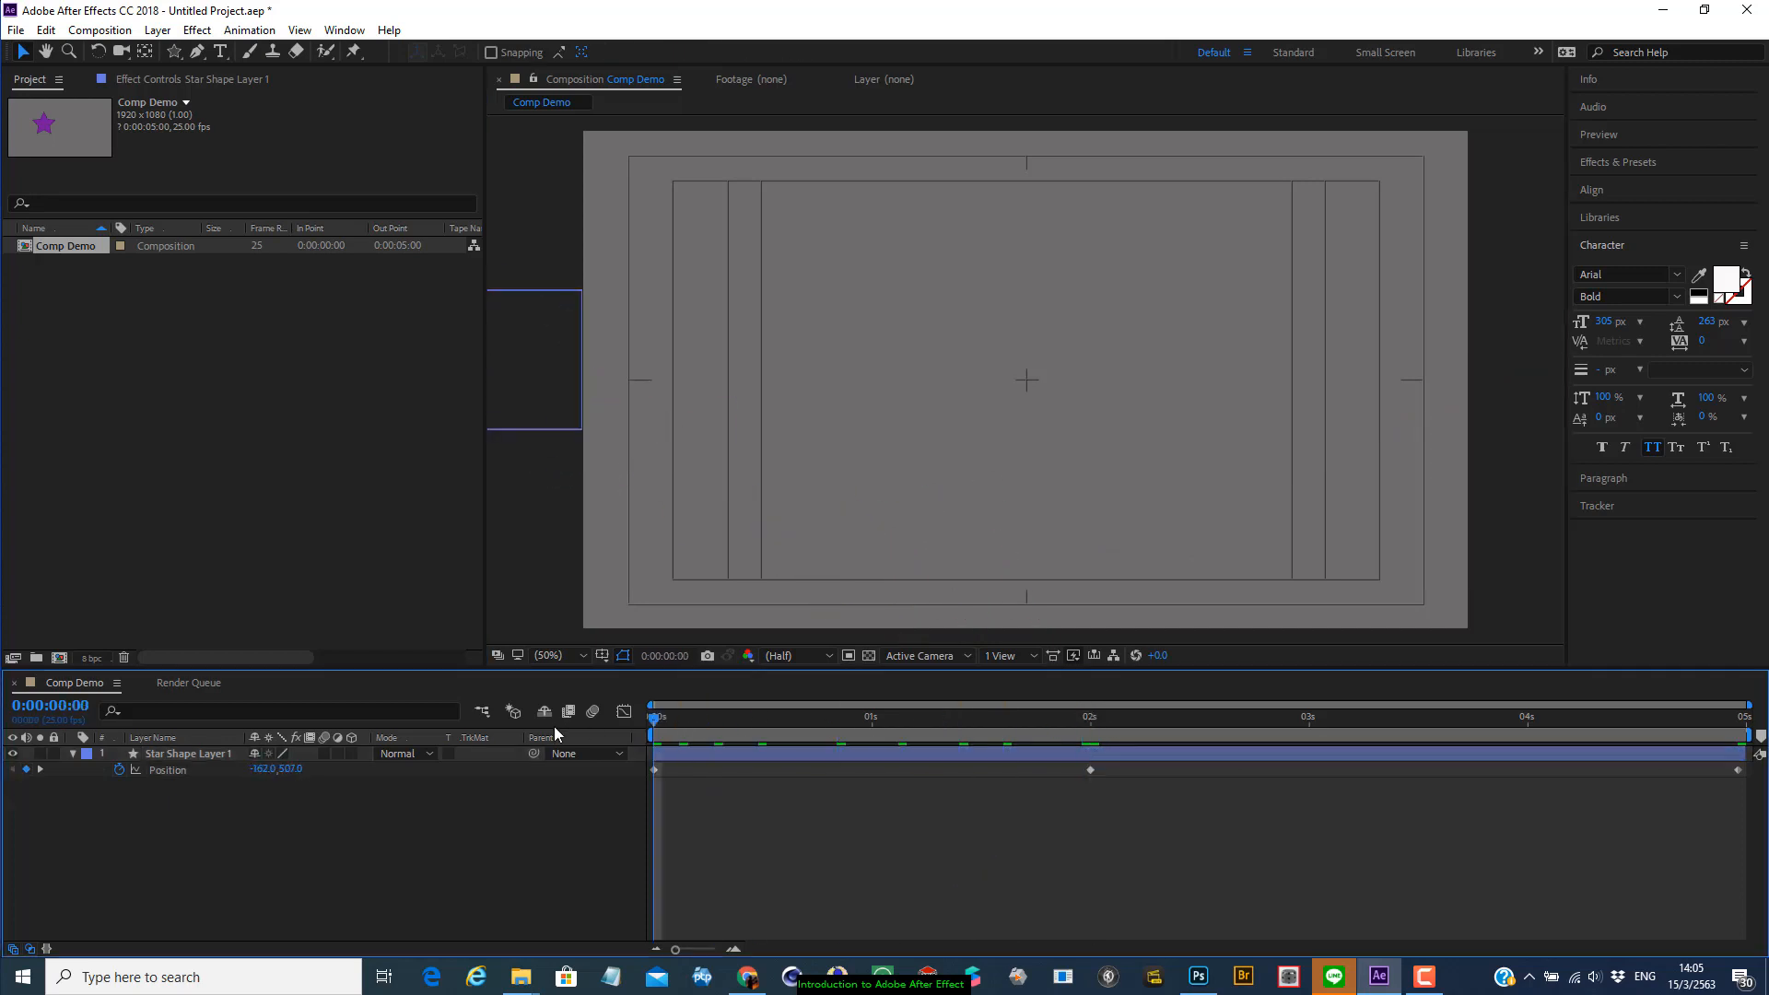
{"action": "key", "text": "space"}
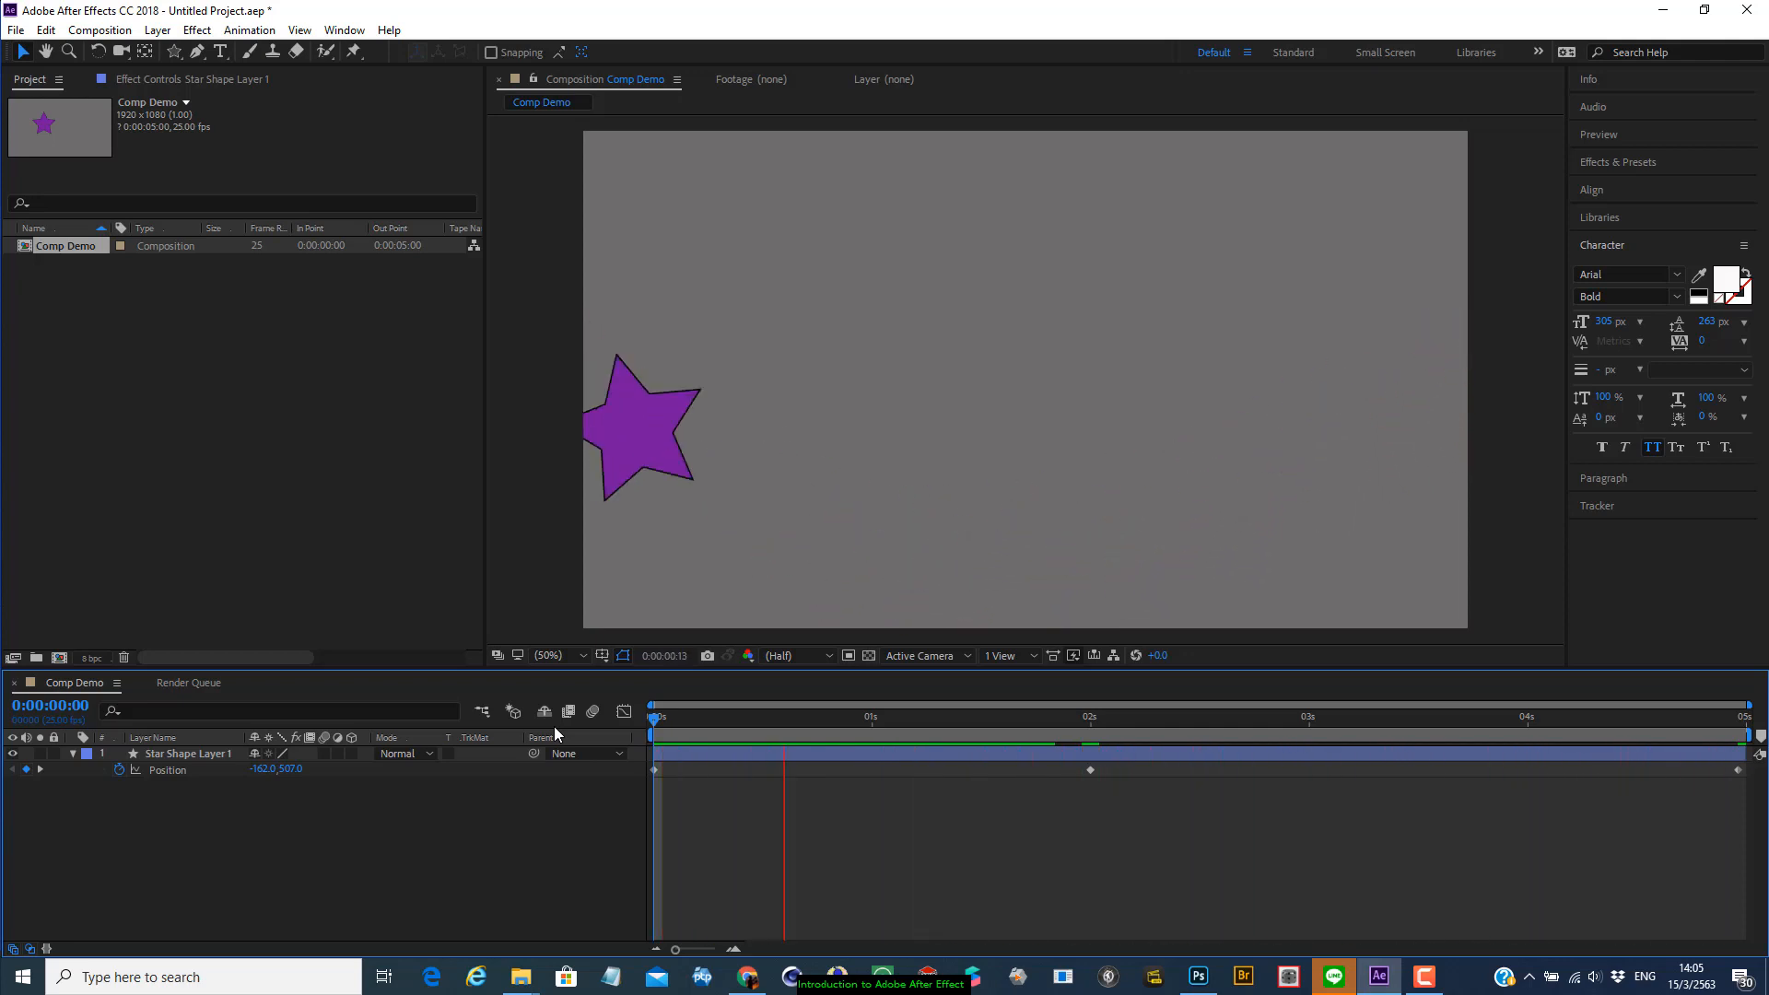
{"action": "key", "text": "space"}
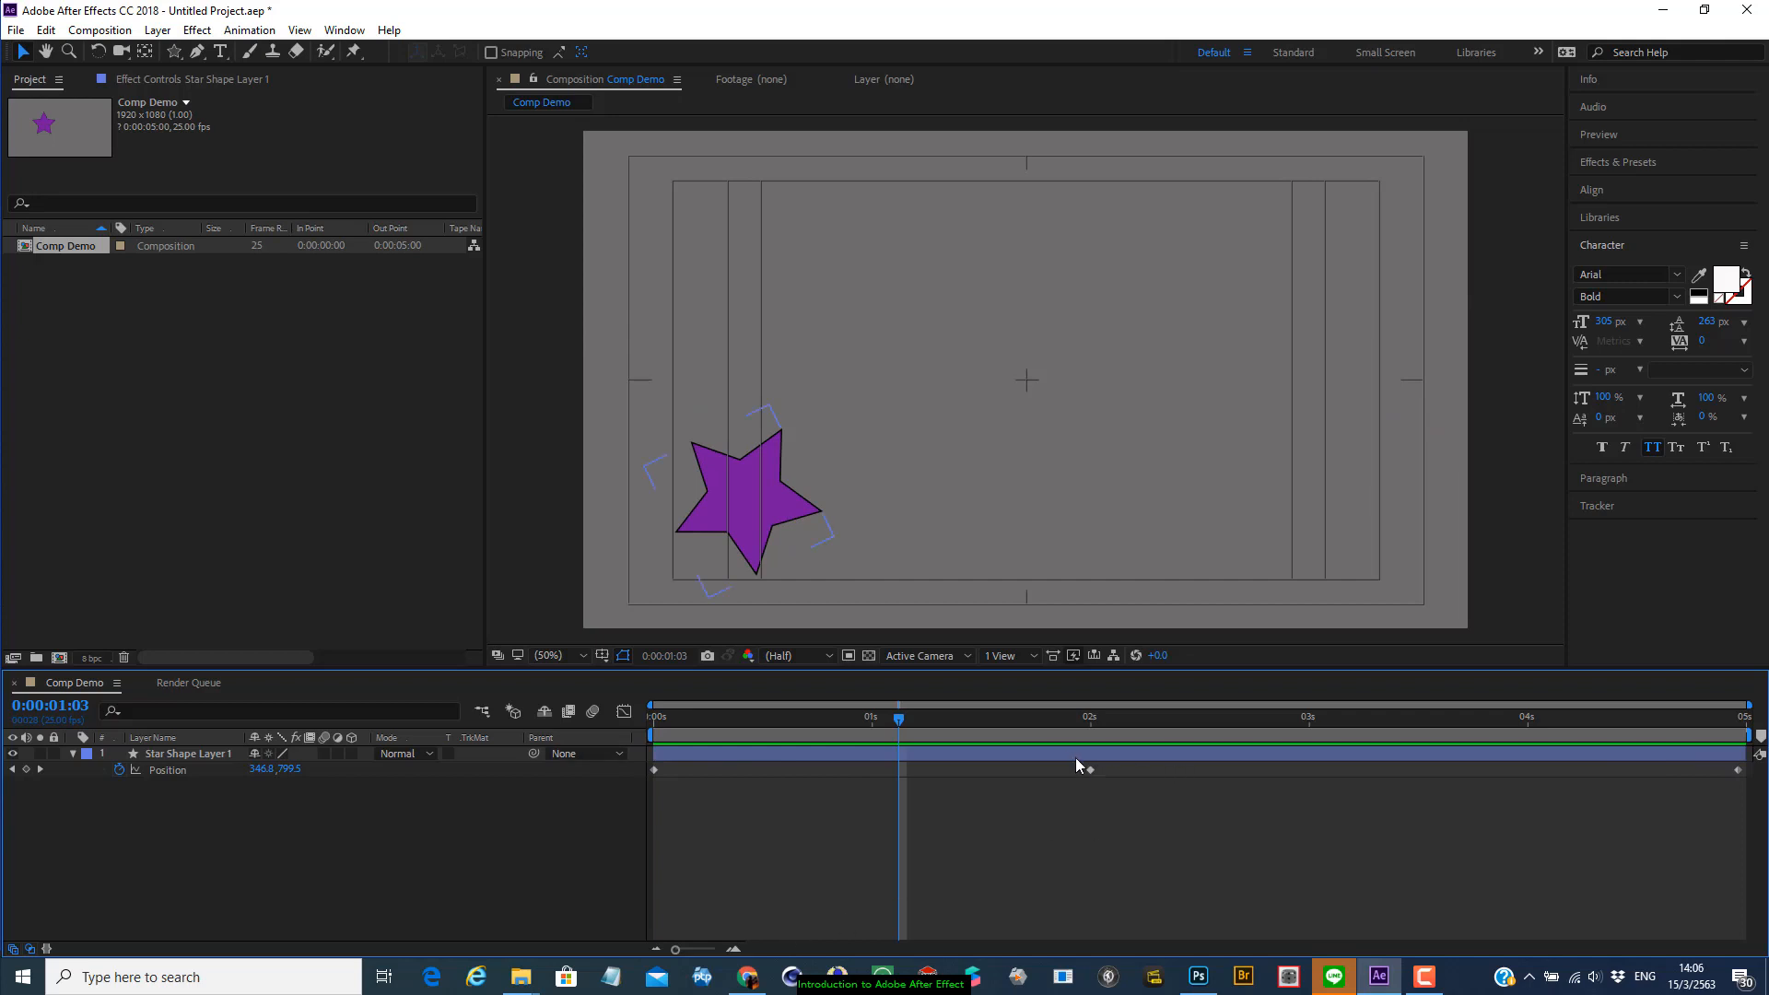
Reshape the star's motion path into a wave by tilting the middle keyframe's handle and raising the first and last keyframes' handles
{"action": "left_click", "coordinate": [1052, 753]}
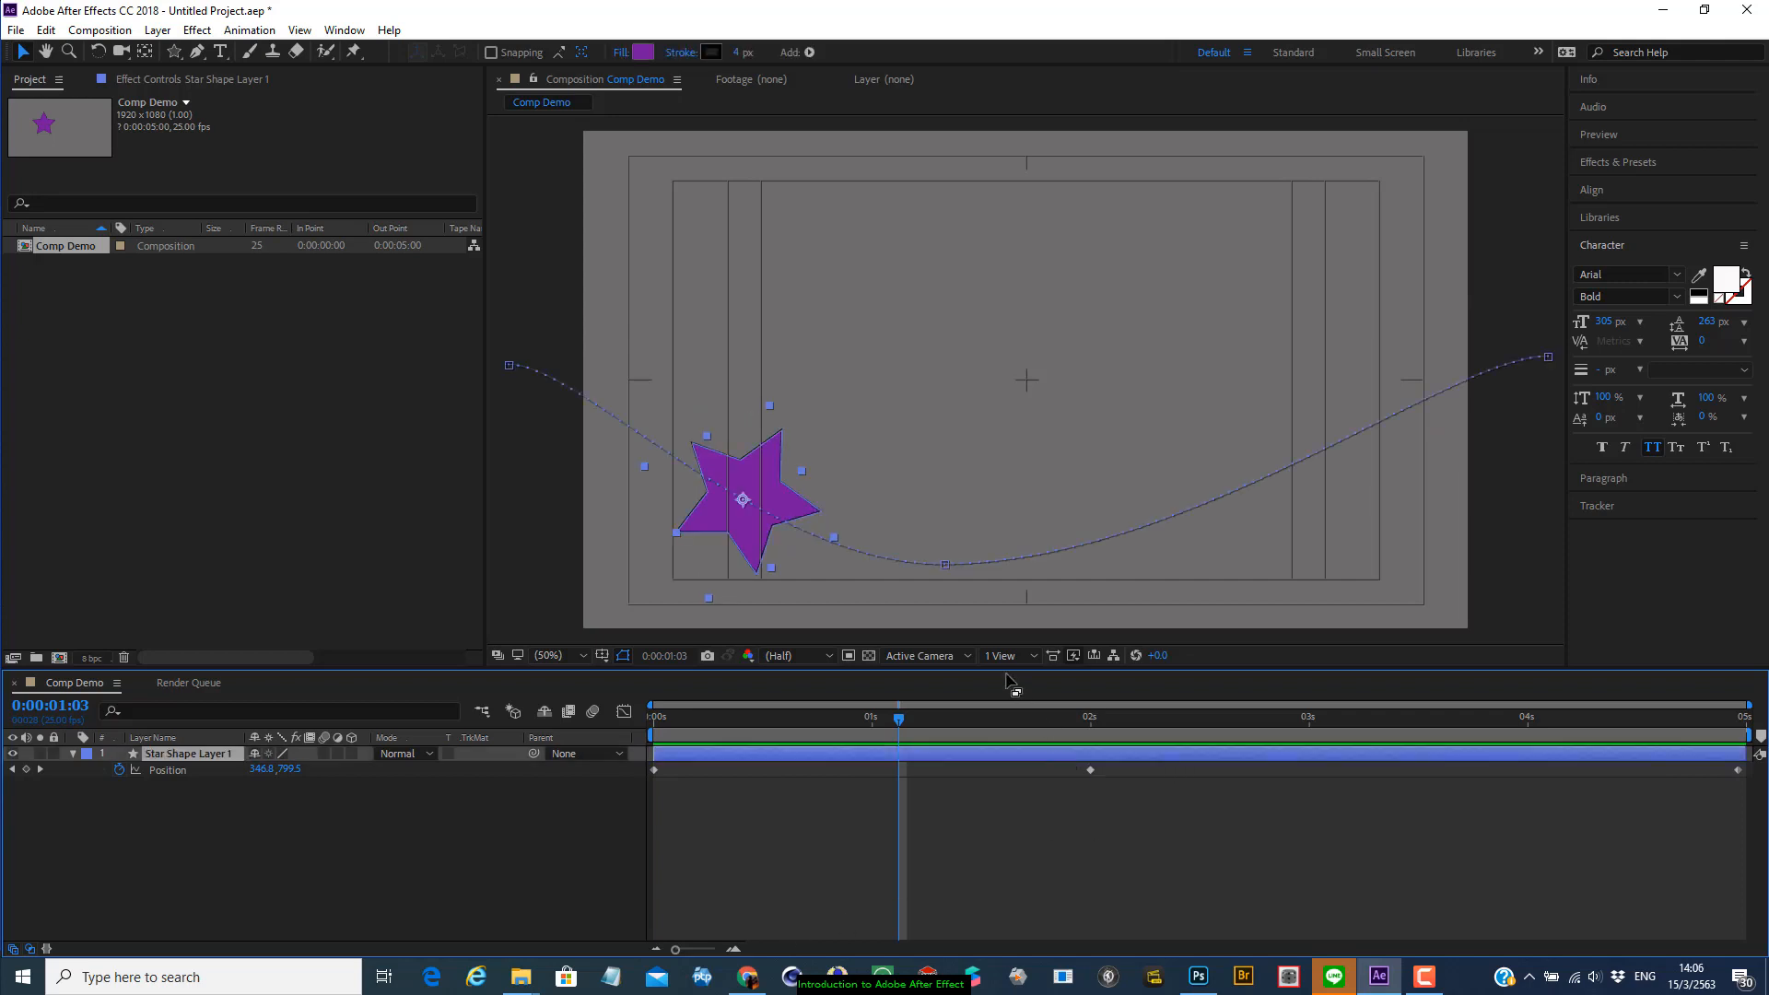
{"action": "left_click", "coordinate": [945, 563]}
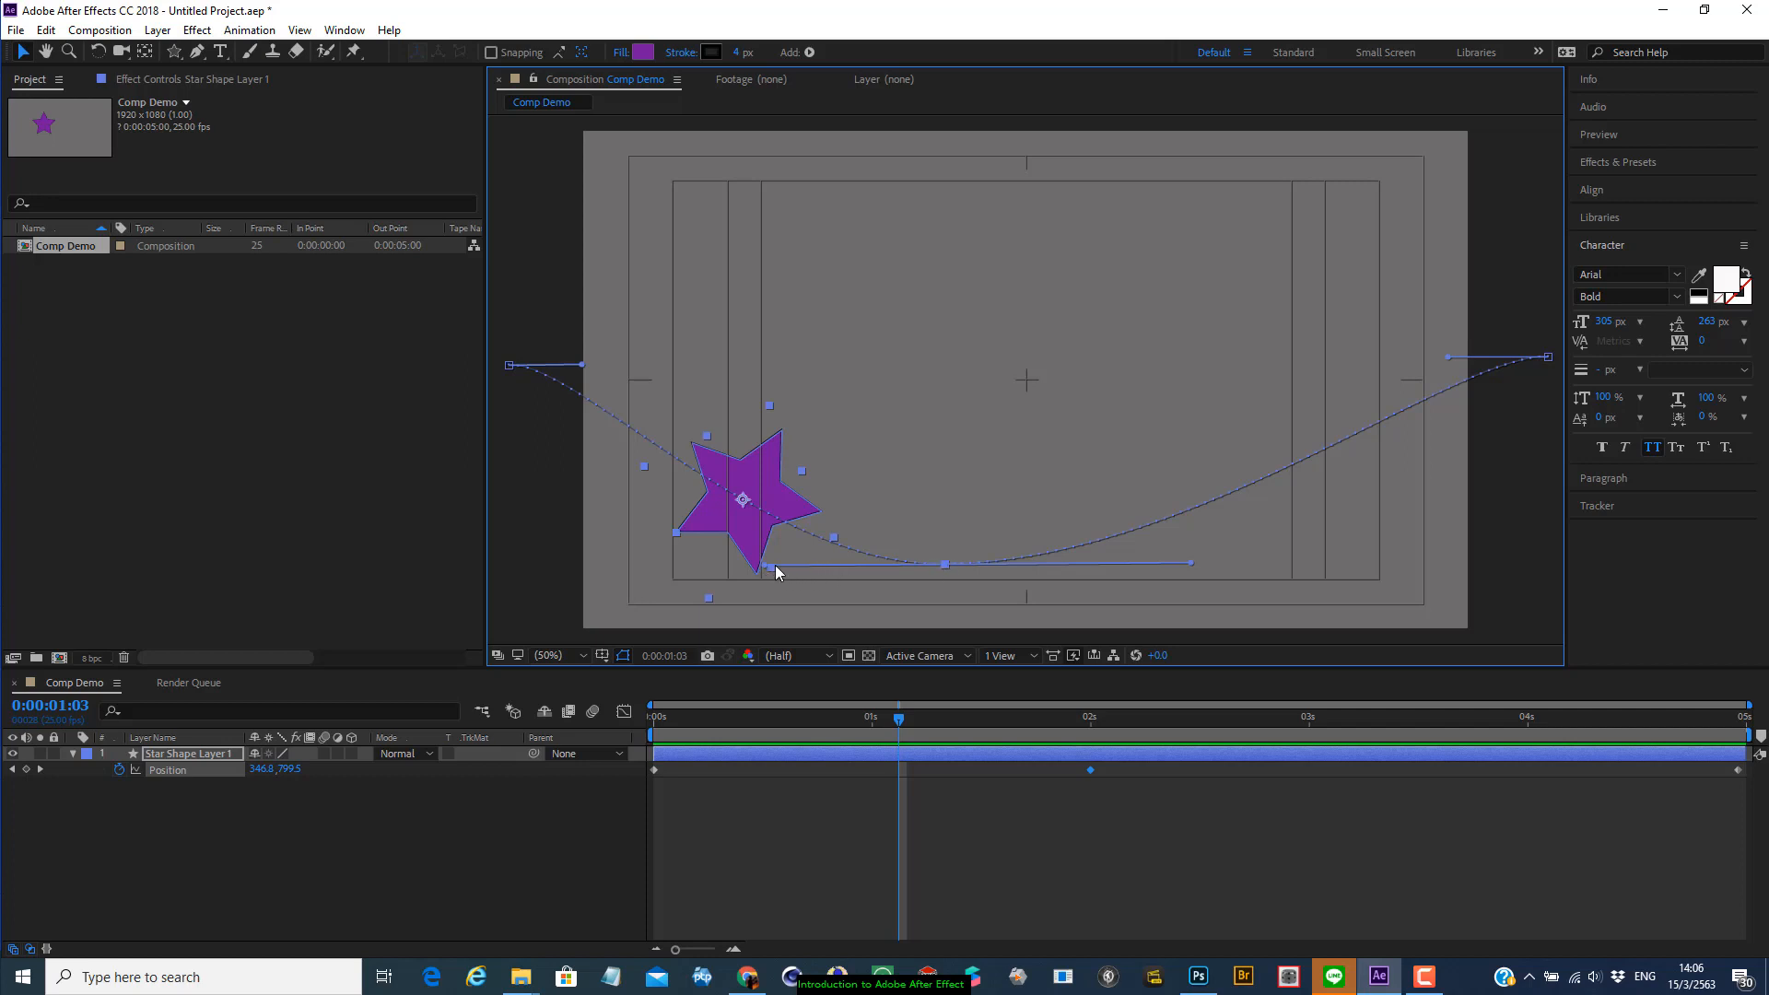
{"action": "left_click_drag", "start_coordinate": [1193, 563], "coordinate": [1157, 330]}
{"action": "left_click_drag", "start_coordinate": [1147, 309], "coordinate": [1207, 322]}
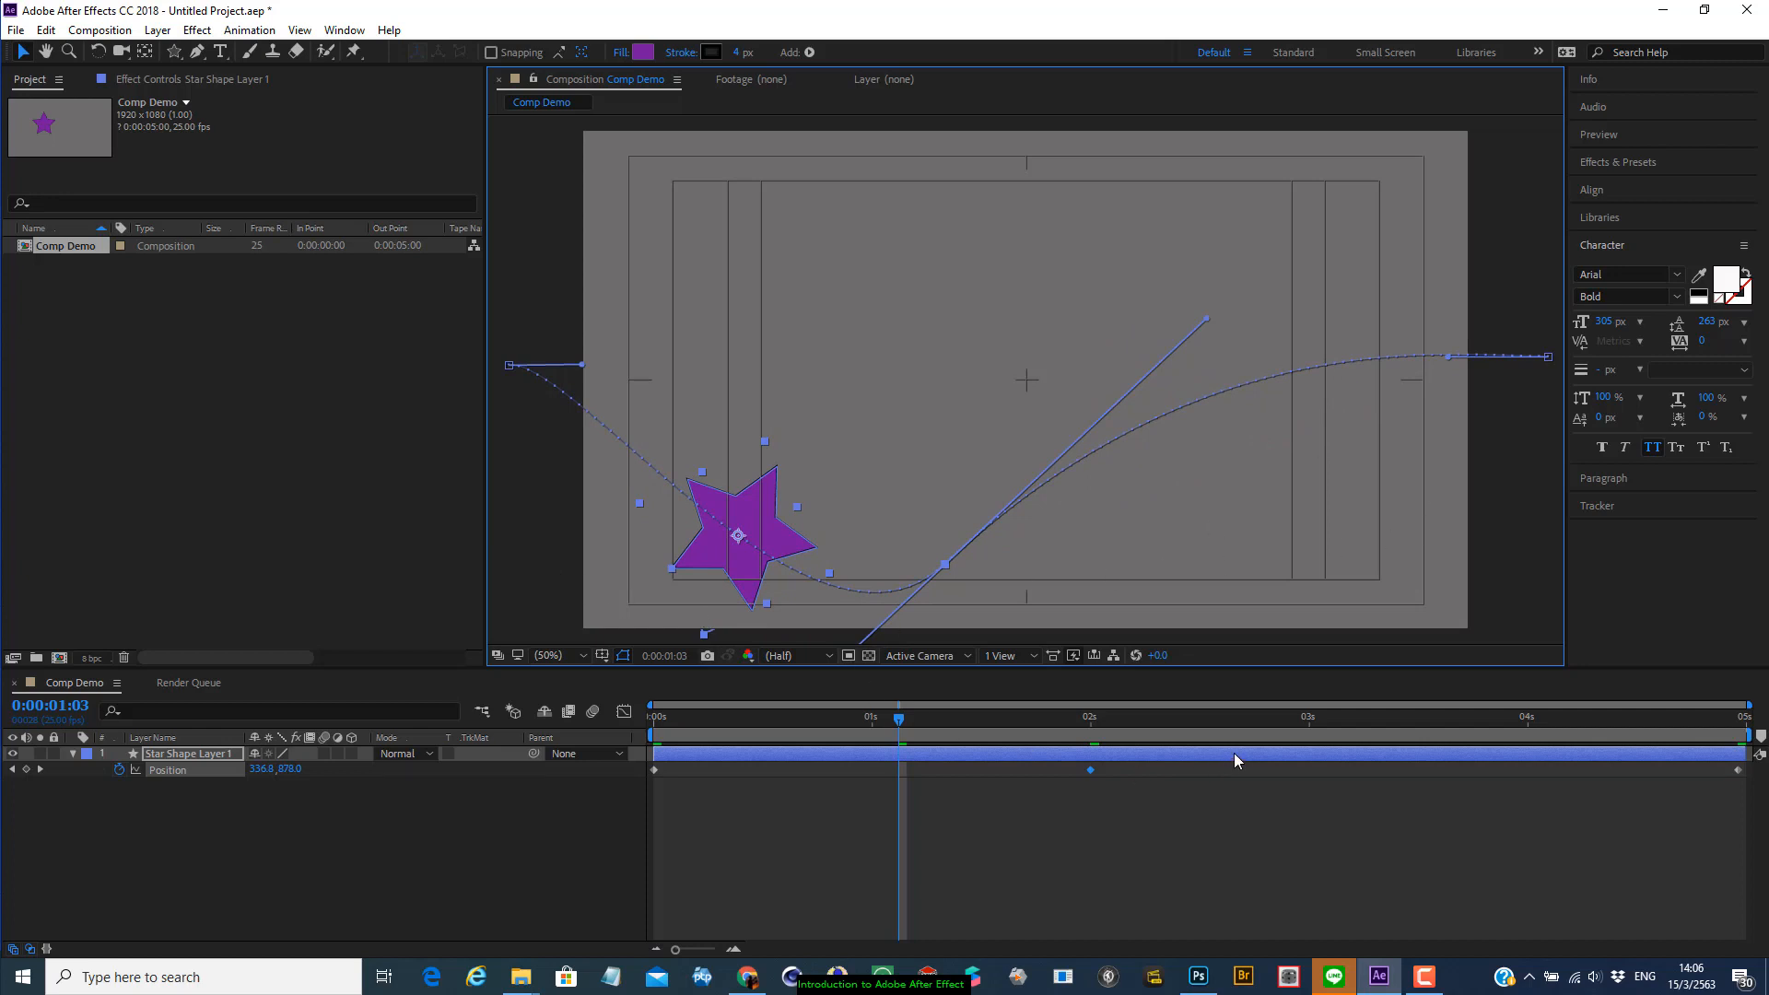
{"action": "left_click_drag", "start_coordinate": [1446, 355], "coordinate": [1433, 193]}
{"action": "left_click_drag", "start_coordinate": [583, 366], "coordinate": [667, 221]}
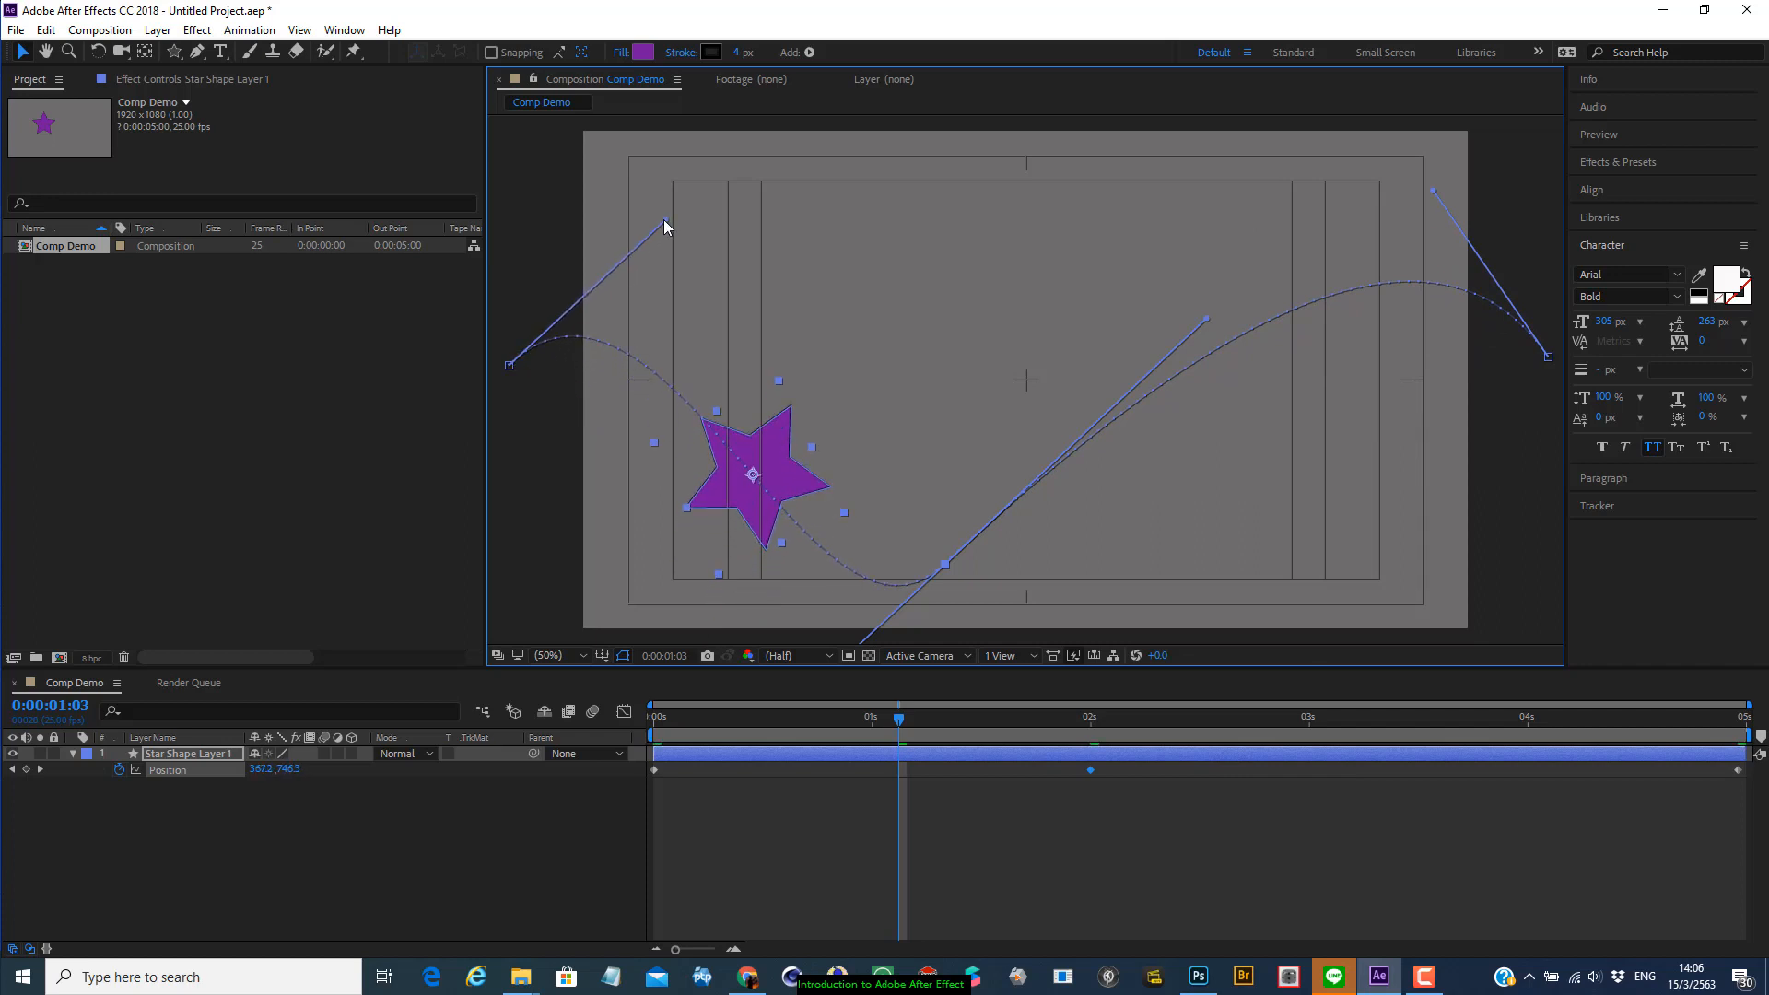
Preview the star following the reshaped wavy motion path from the start of the composition
{"action": "left_click_drag", "start_coordinate": [899, 719], "coordinate": [521, 715]}
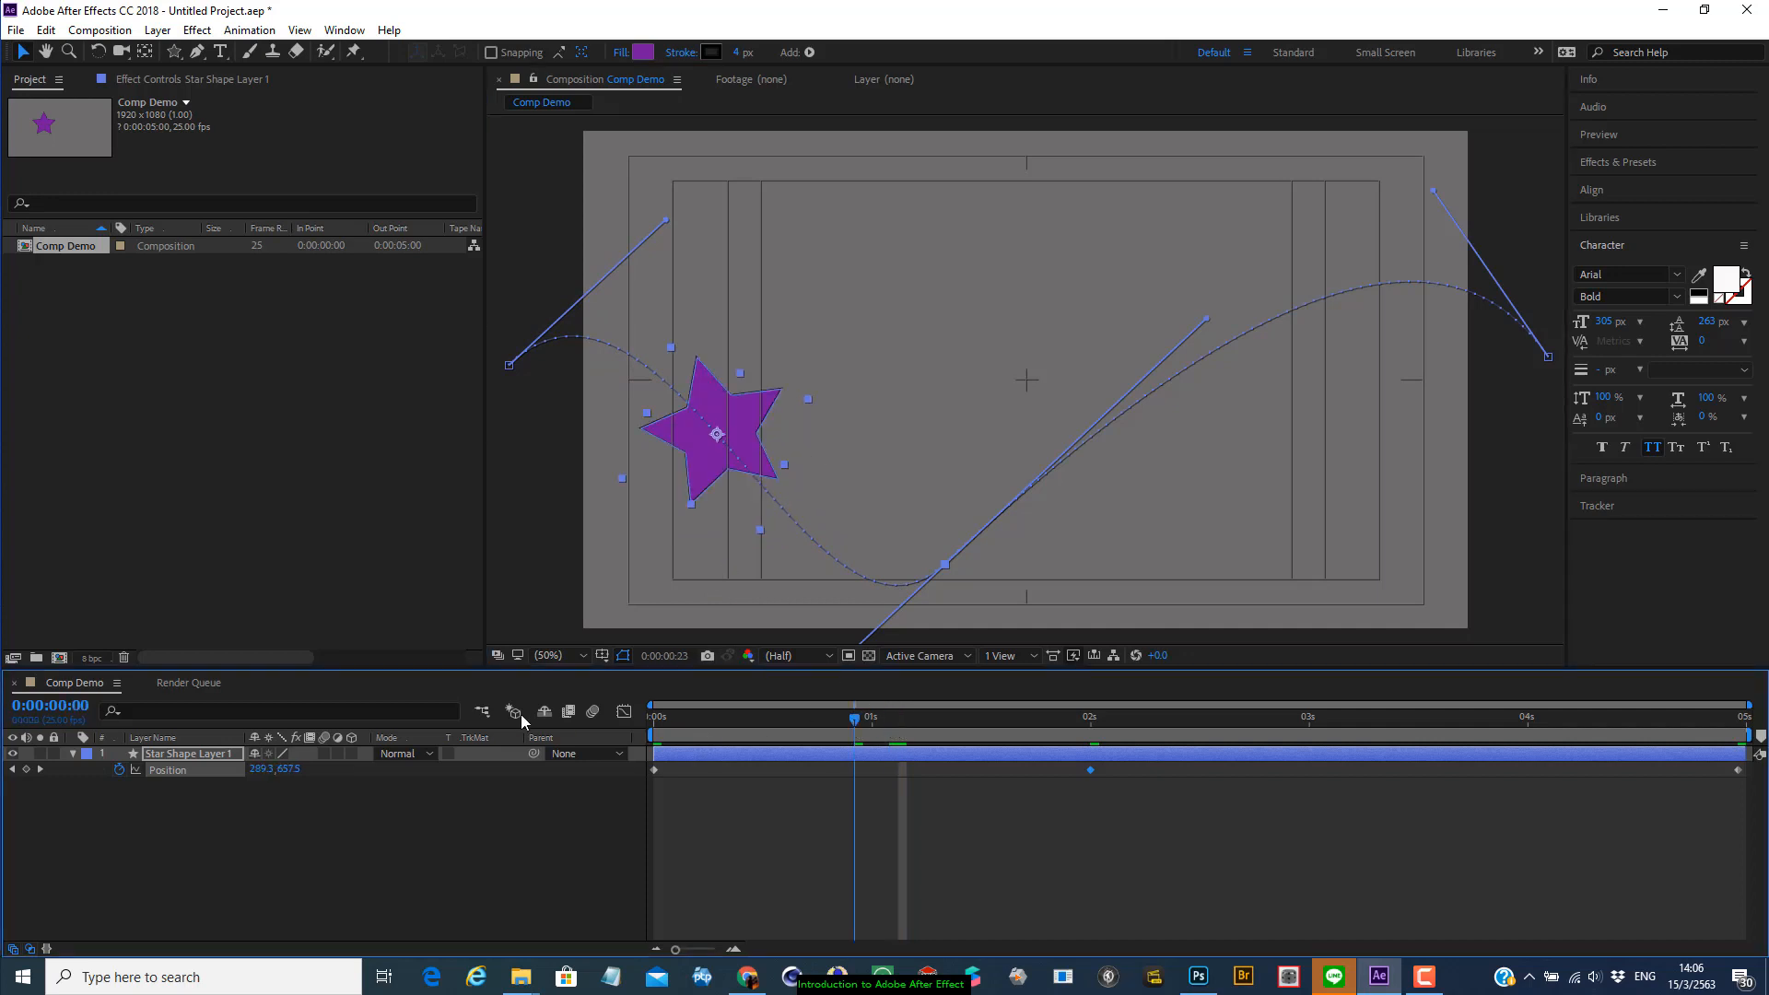
{"action": "left_click", "coordinate": [721, 809]}
{"action": "key", "text": "space"}
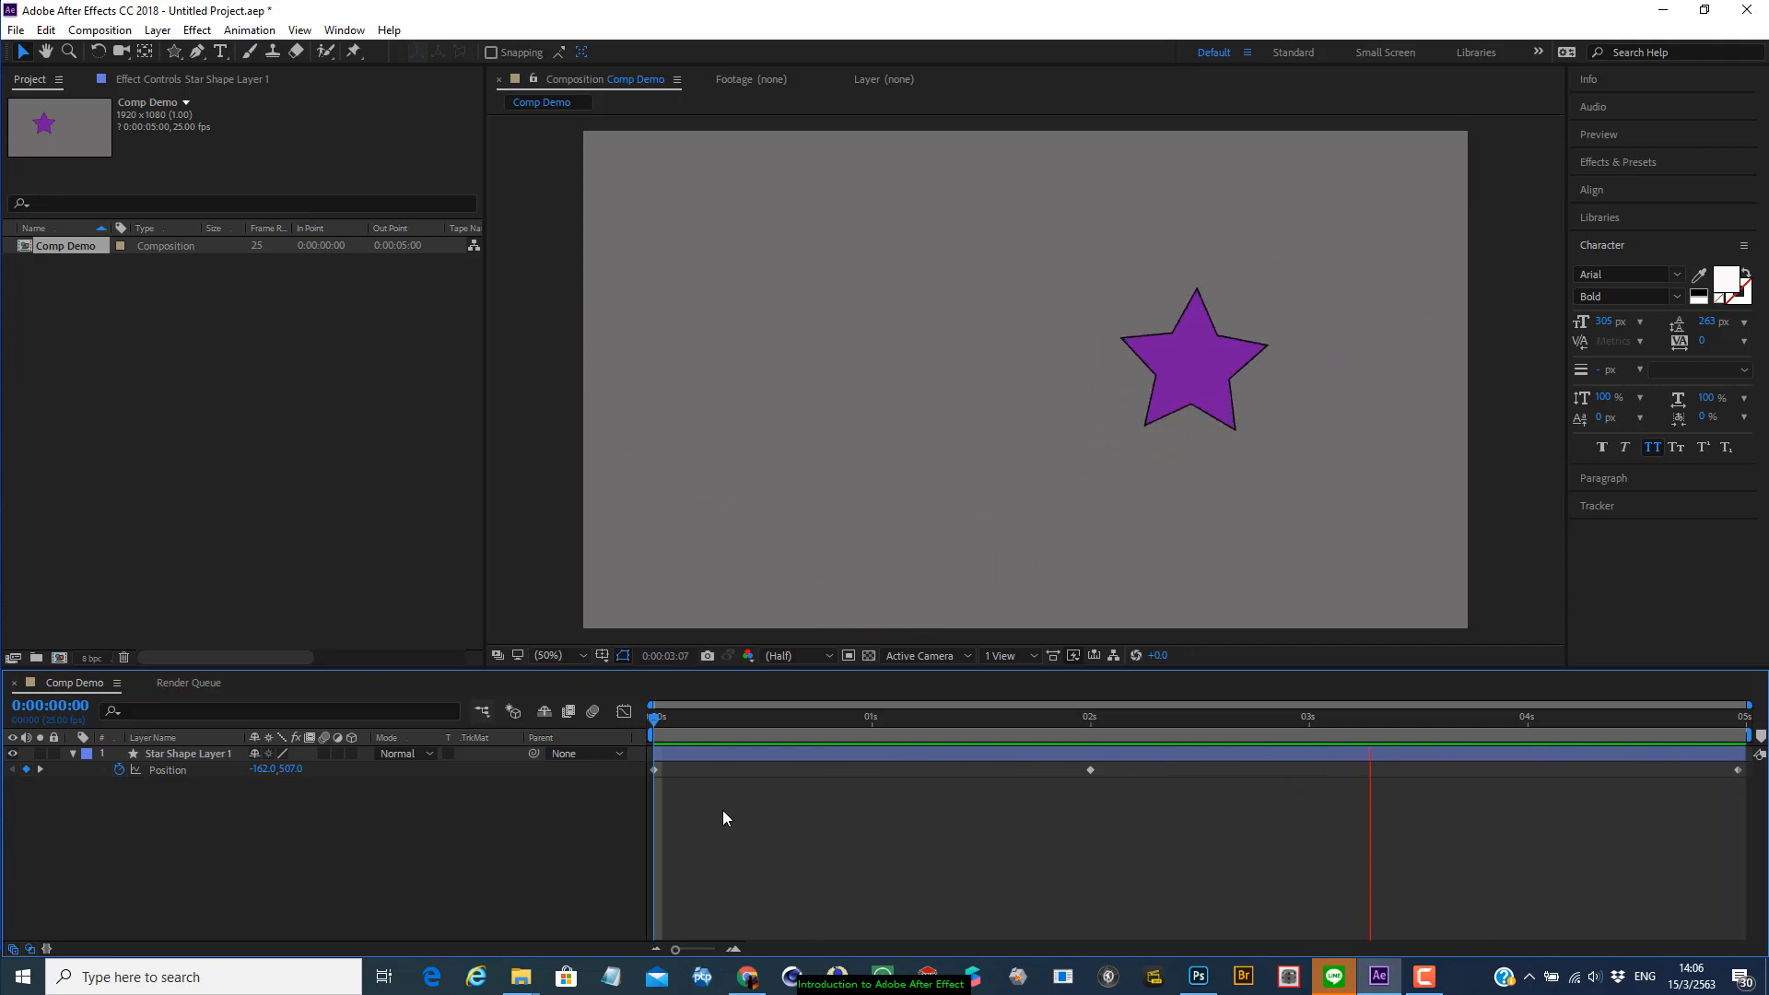
{"action": "key", "text": "space"}
Split the direction handles of the 0:00:02:00 Position keyframe and angle both upward to form a sharp V-shaped bounce in the path
{"action": "left_click_drag", "start_coordinate": [1389, 711], "coordinate": [1092, 727]}
{"action": "left_click", "coordinate": [1096, 754]}
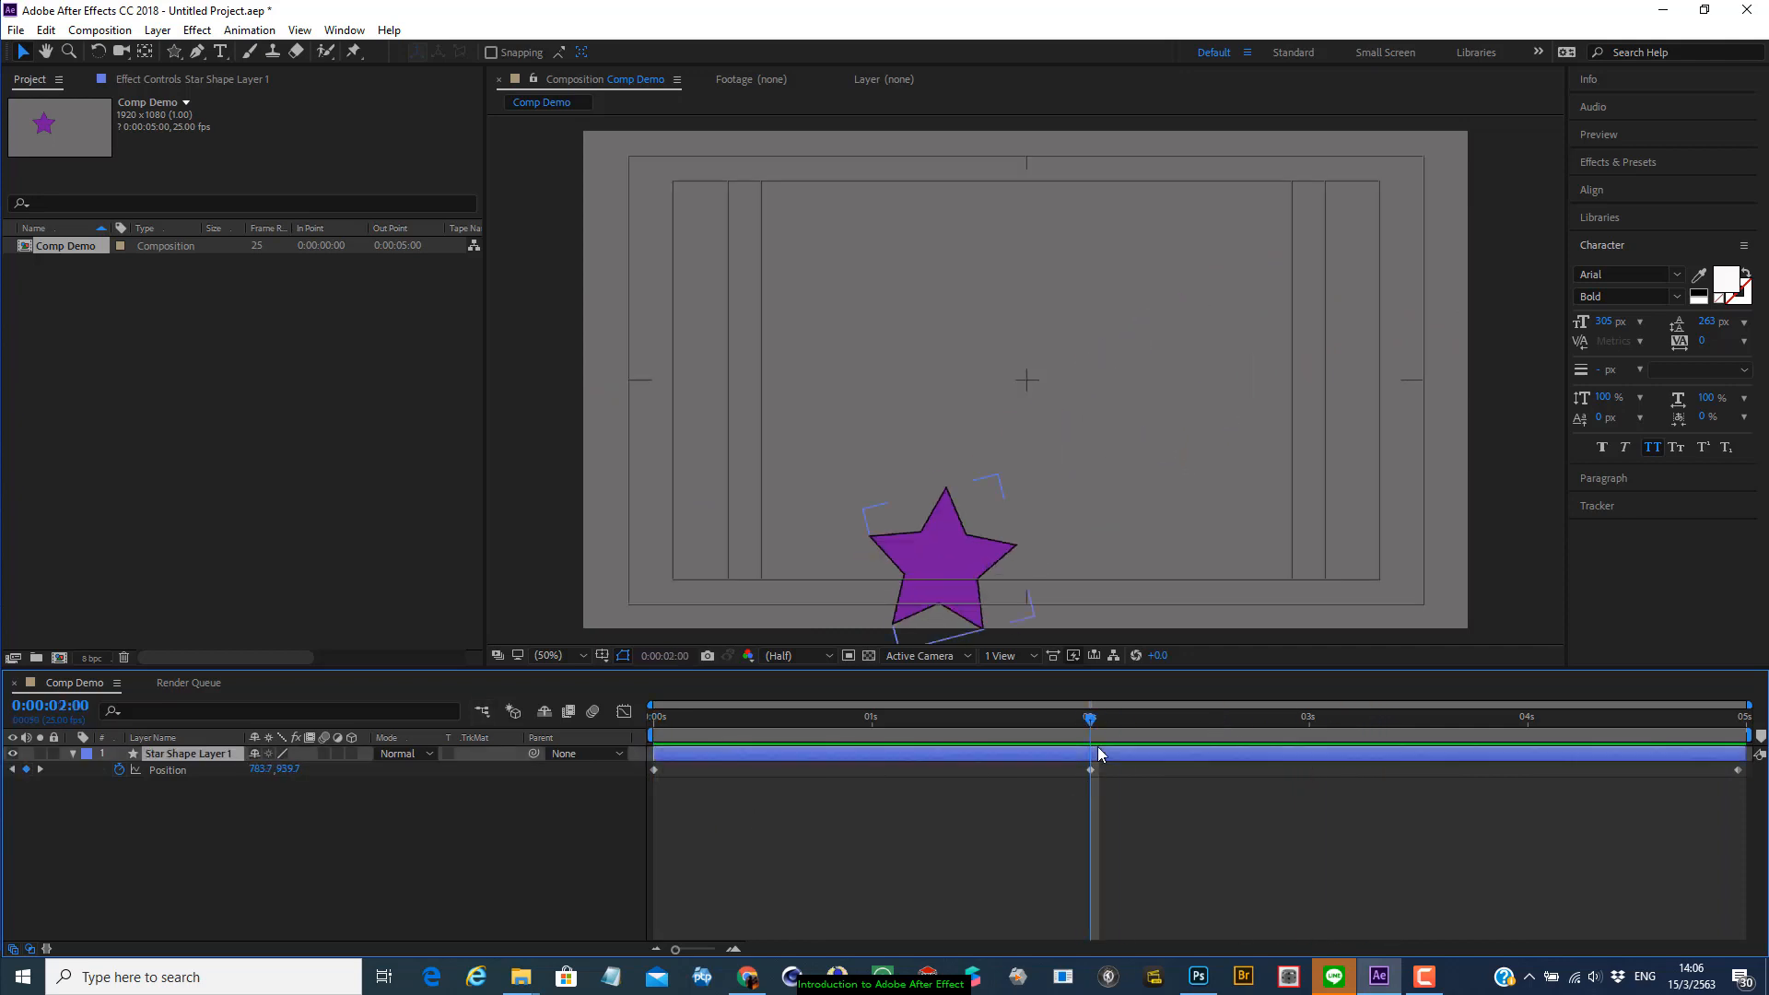
{"action": "left_click", "coordinate": [946, 565]}
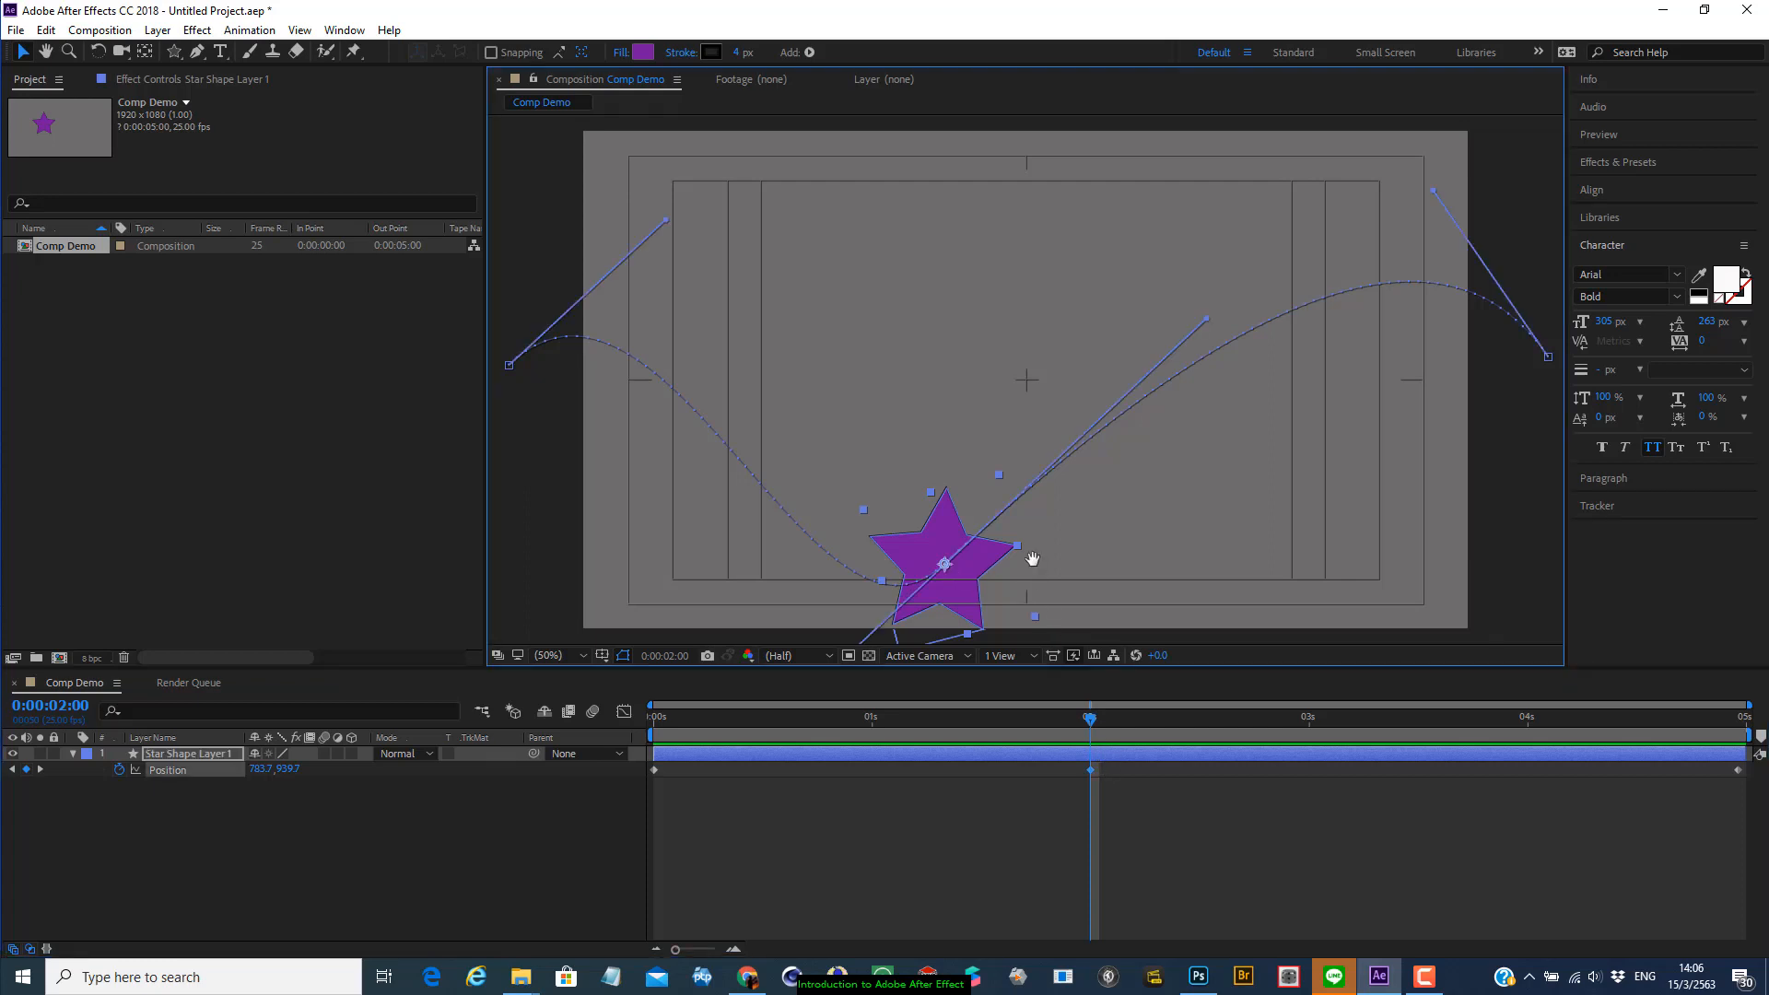
{"action": "key", "text": "space"}
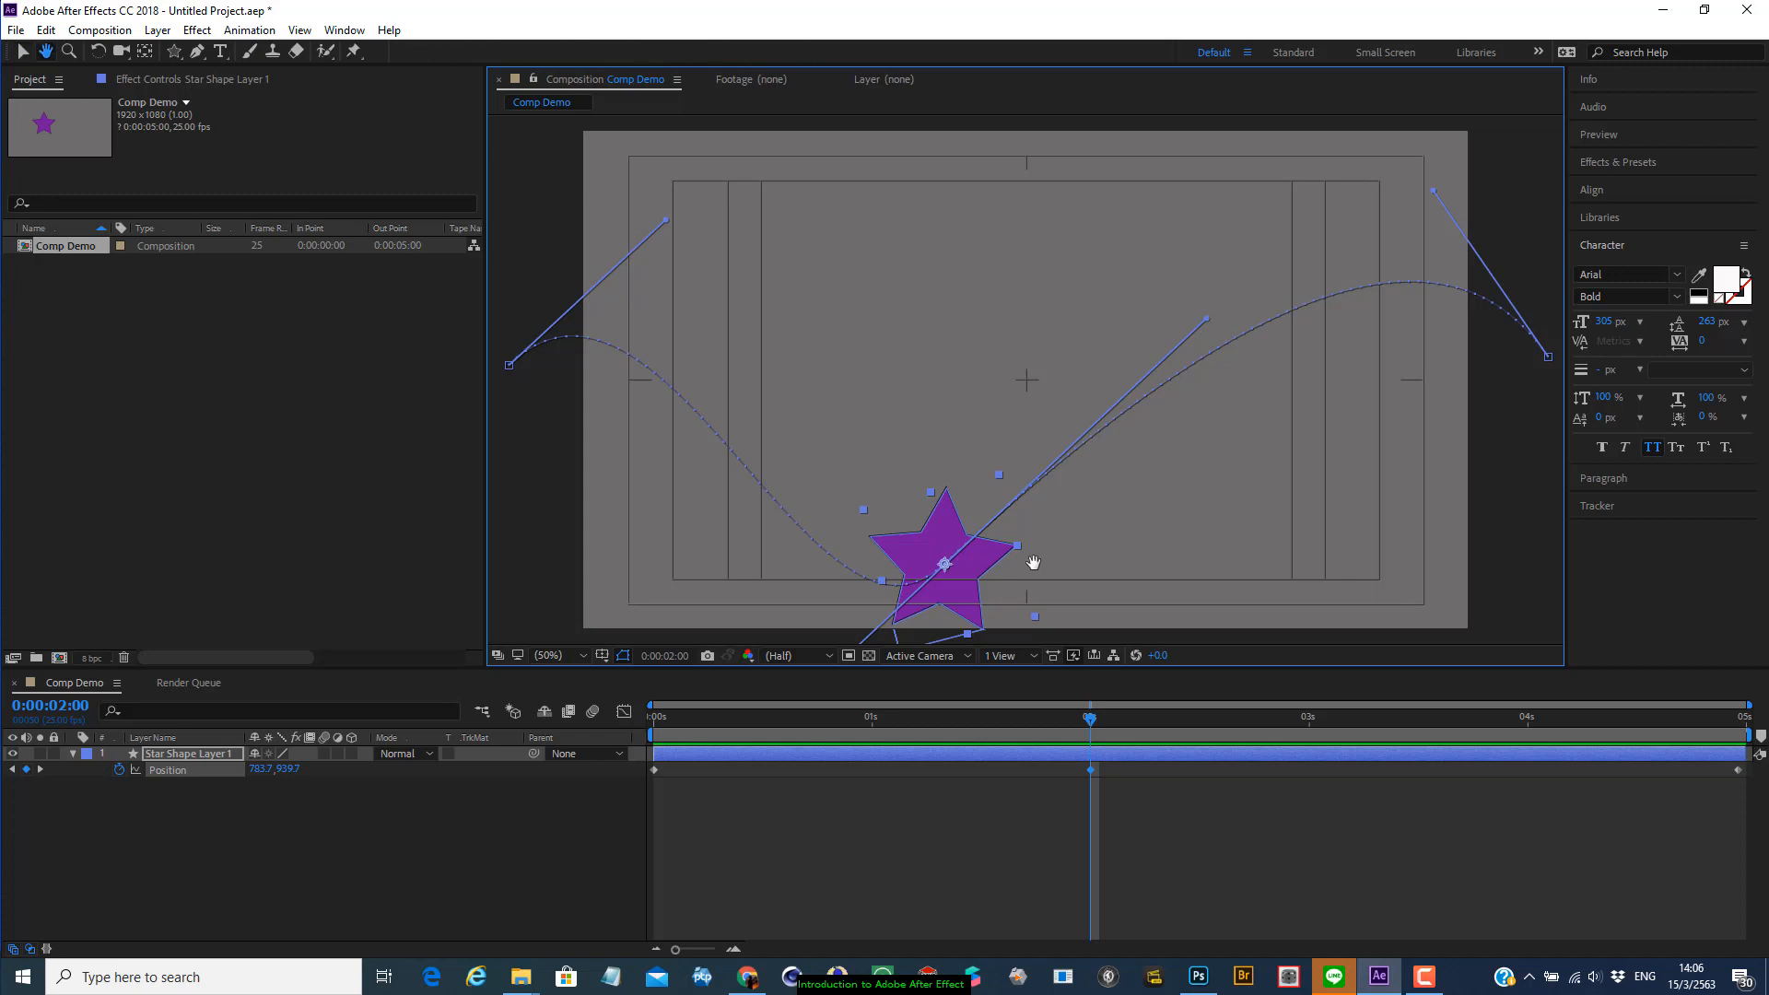
{"action": "left_click_drag", "start_coordinate": [1032, 559], "coordinate": [1057, 473]}
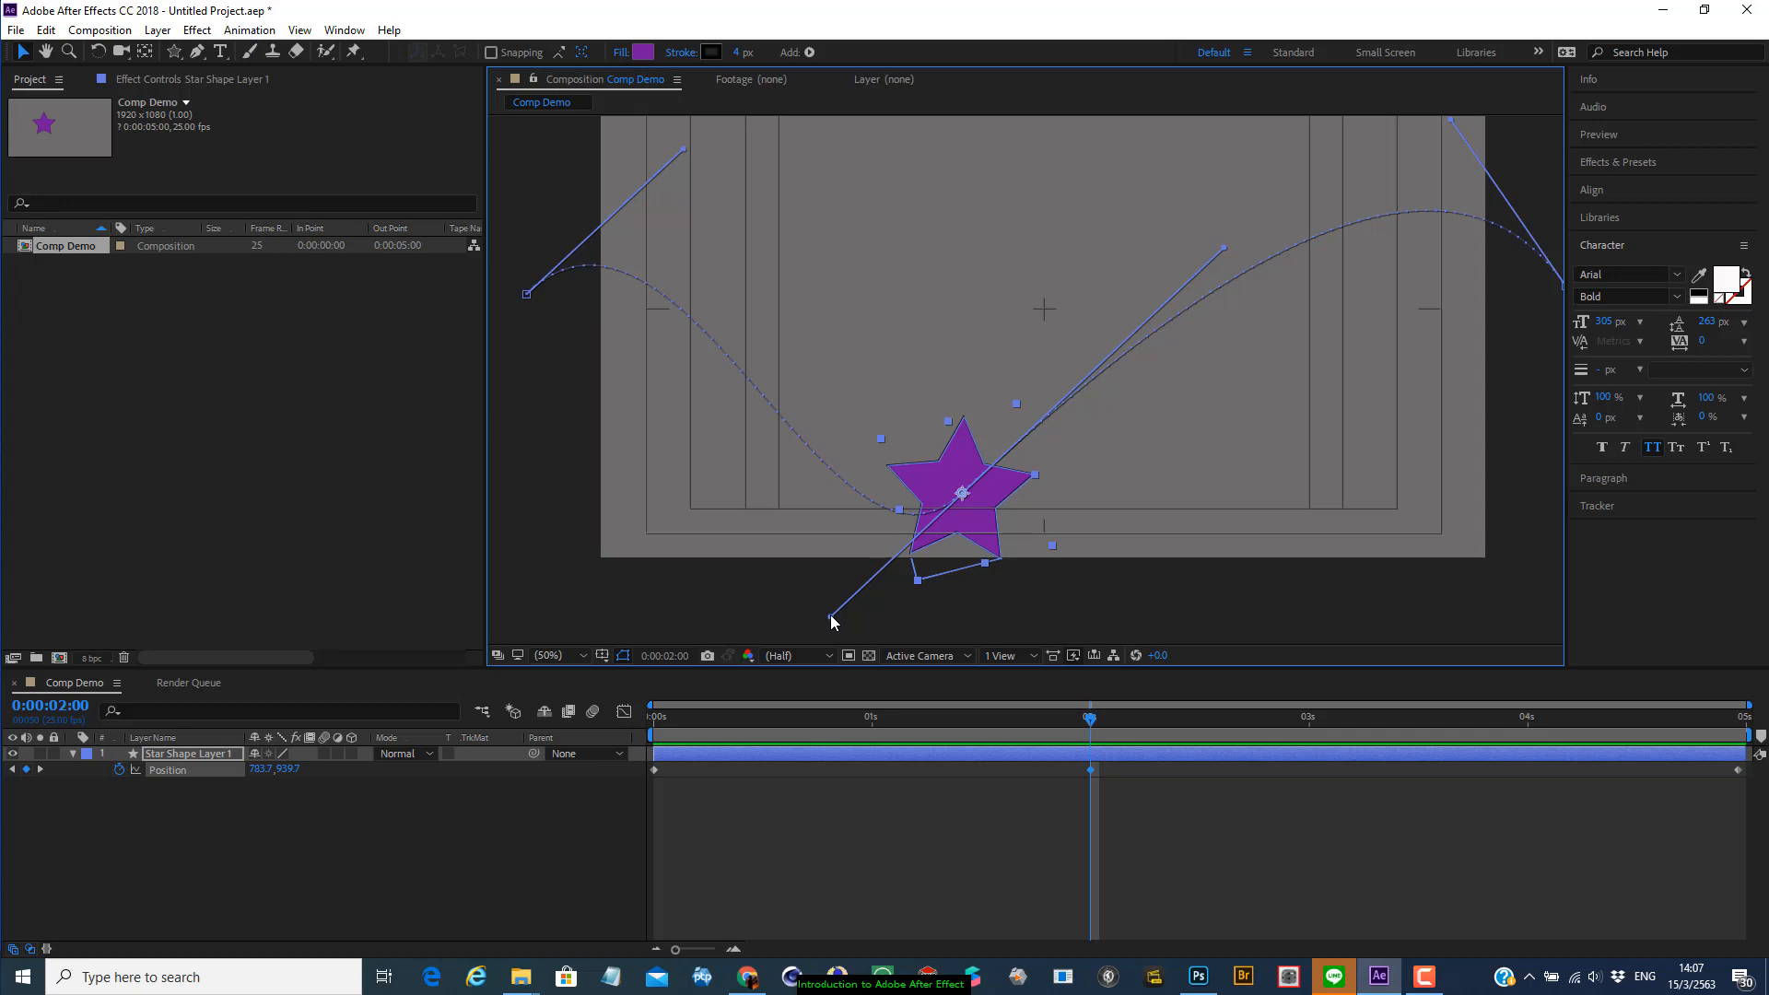
{"action": "left_click_drag", "start_coordinate": [831, 616], "coordinate": [890, 262]}
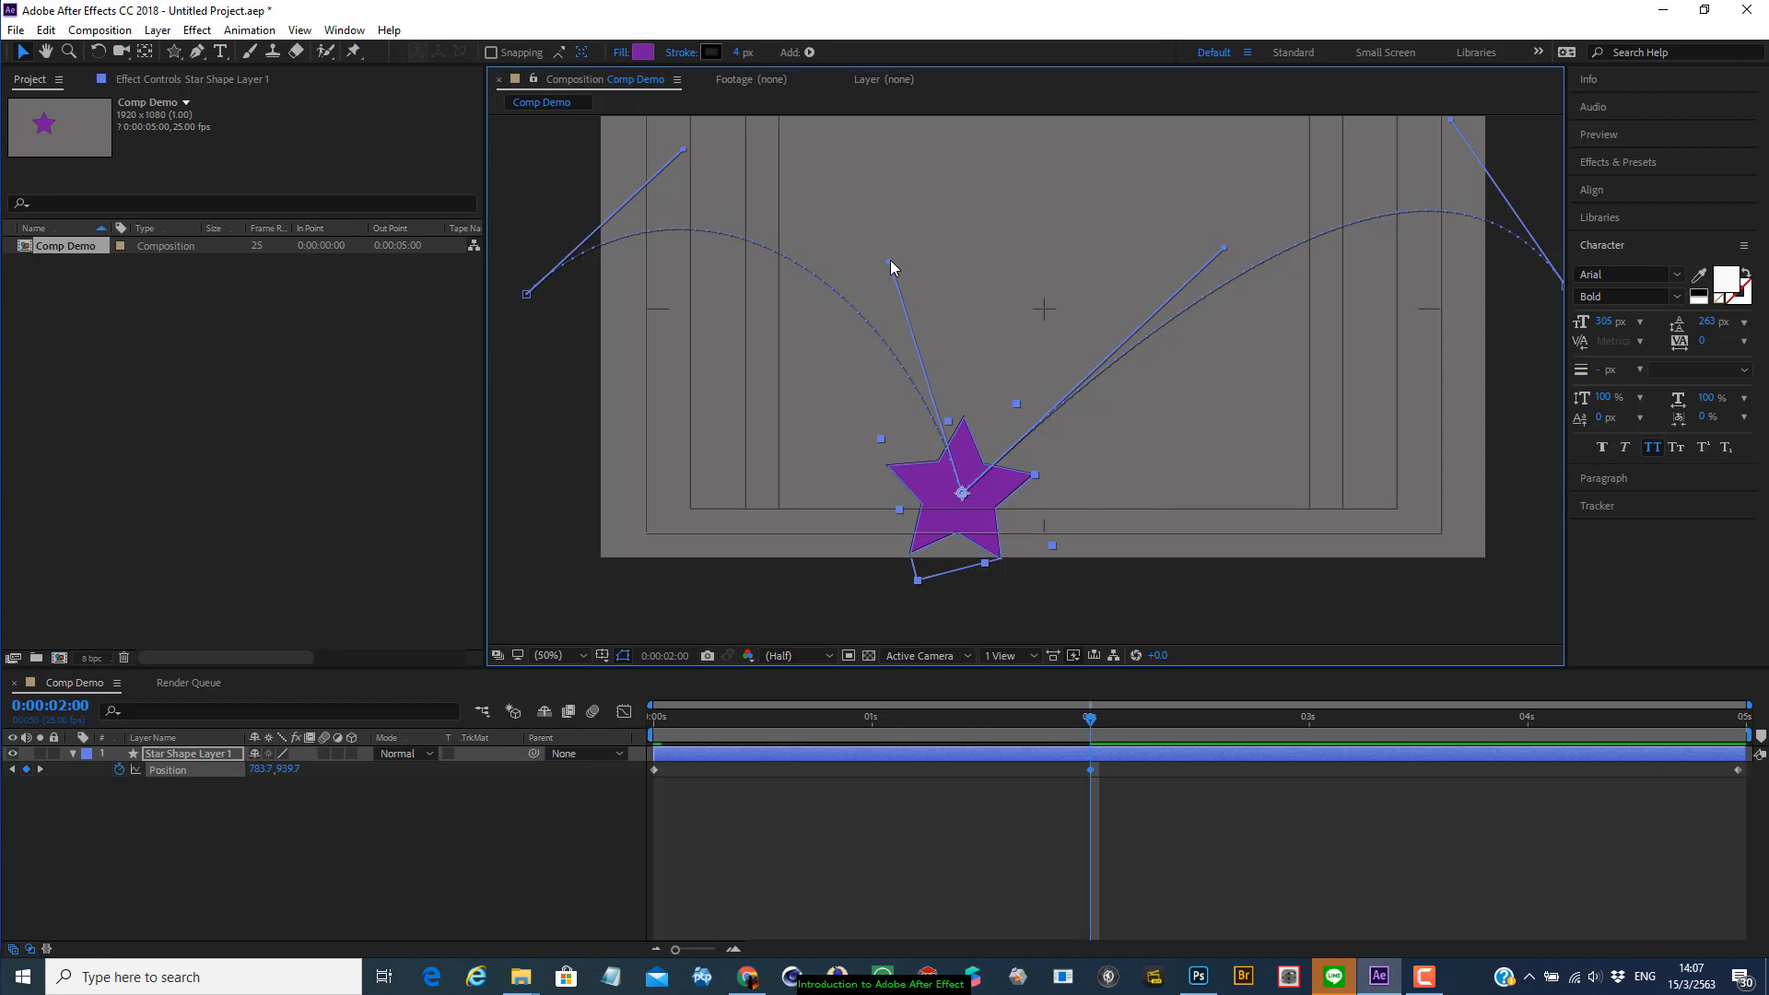
{"action": "left_click_drag", "start_coordinate": [891, 263], "coordinate": [863, 240]}
{"action": "left_click_drag", "start_coordinate": [1225, 247], "coordinate": [1130, 146]}
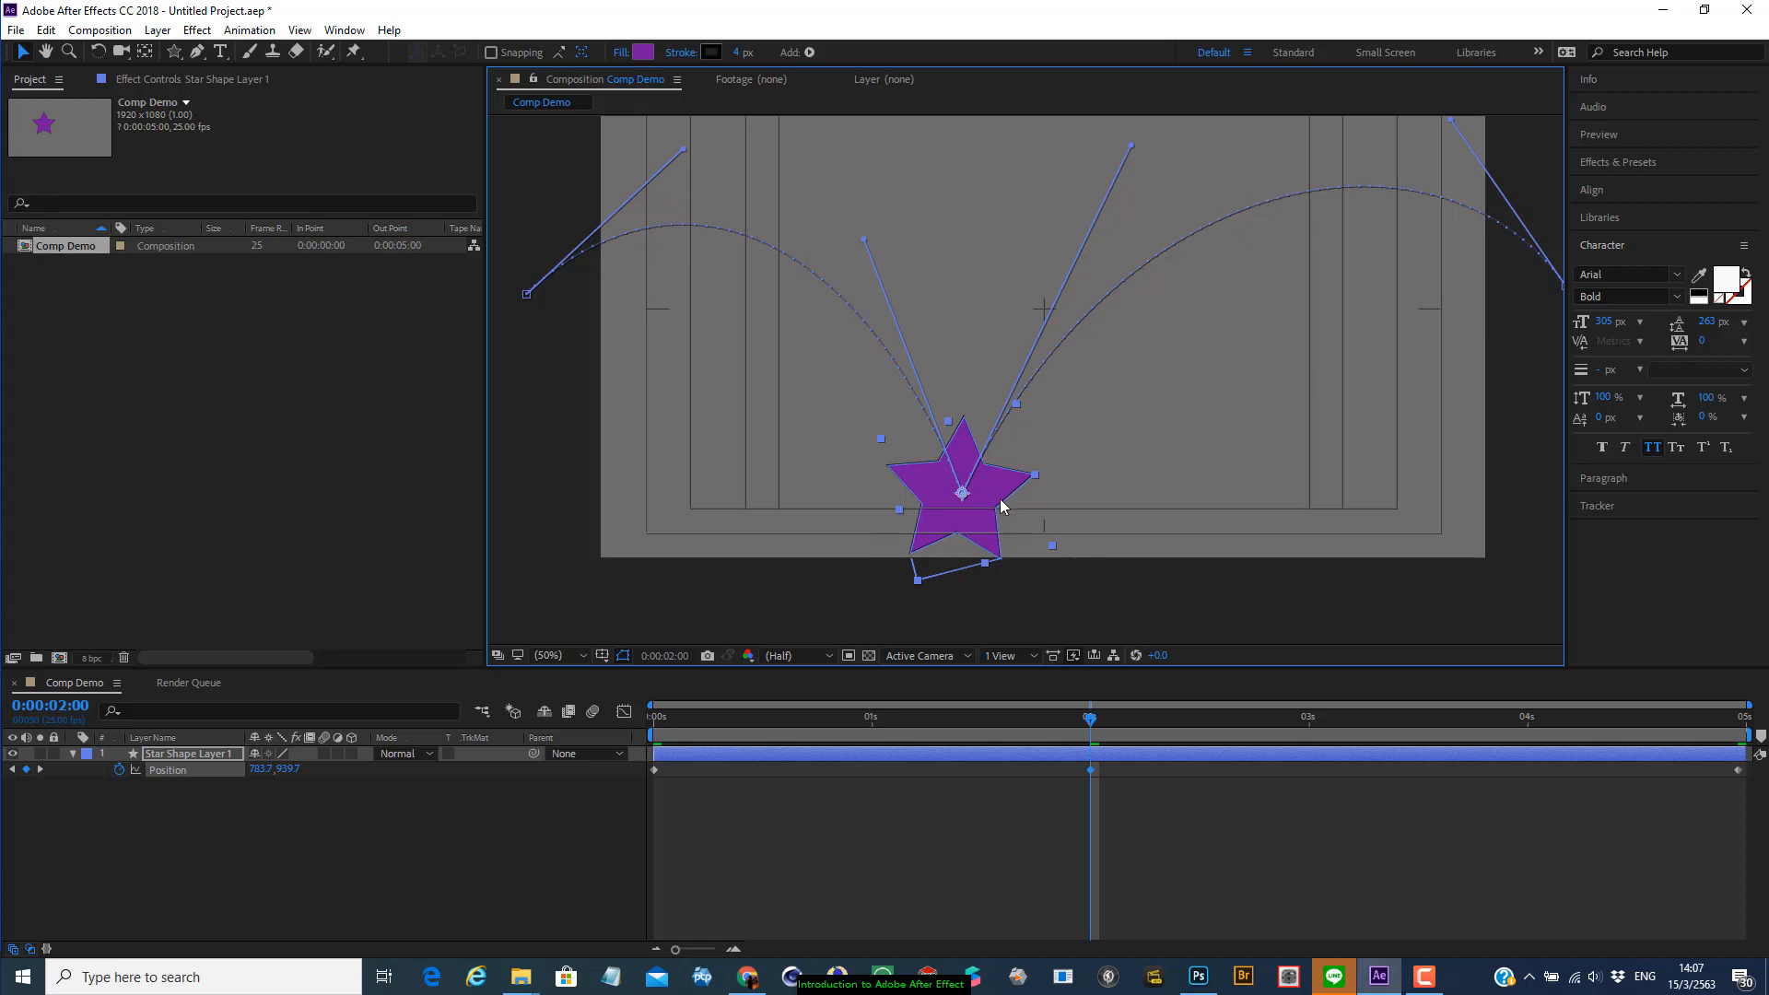
{"action": "left_click", "coordinate": [1037, 615]}
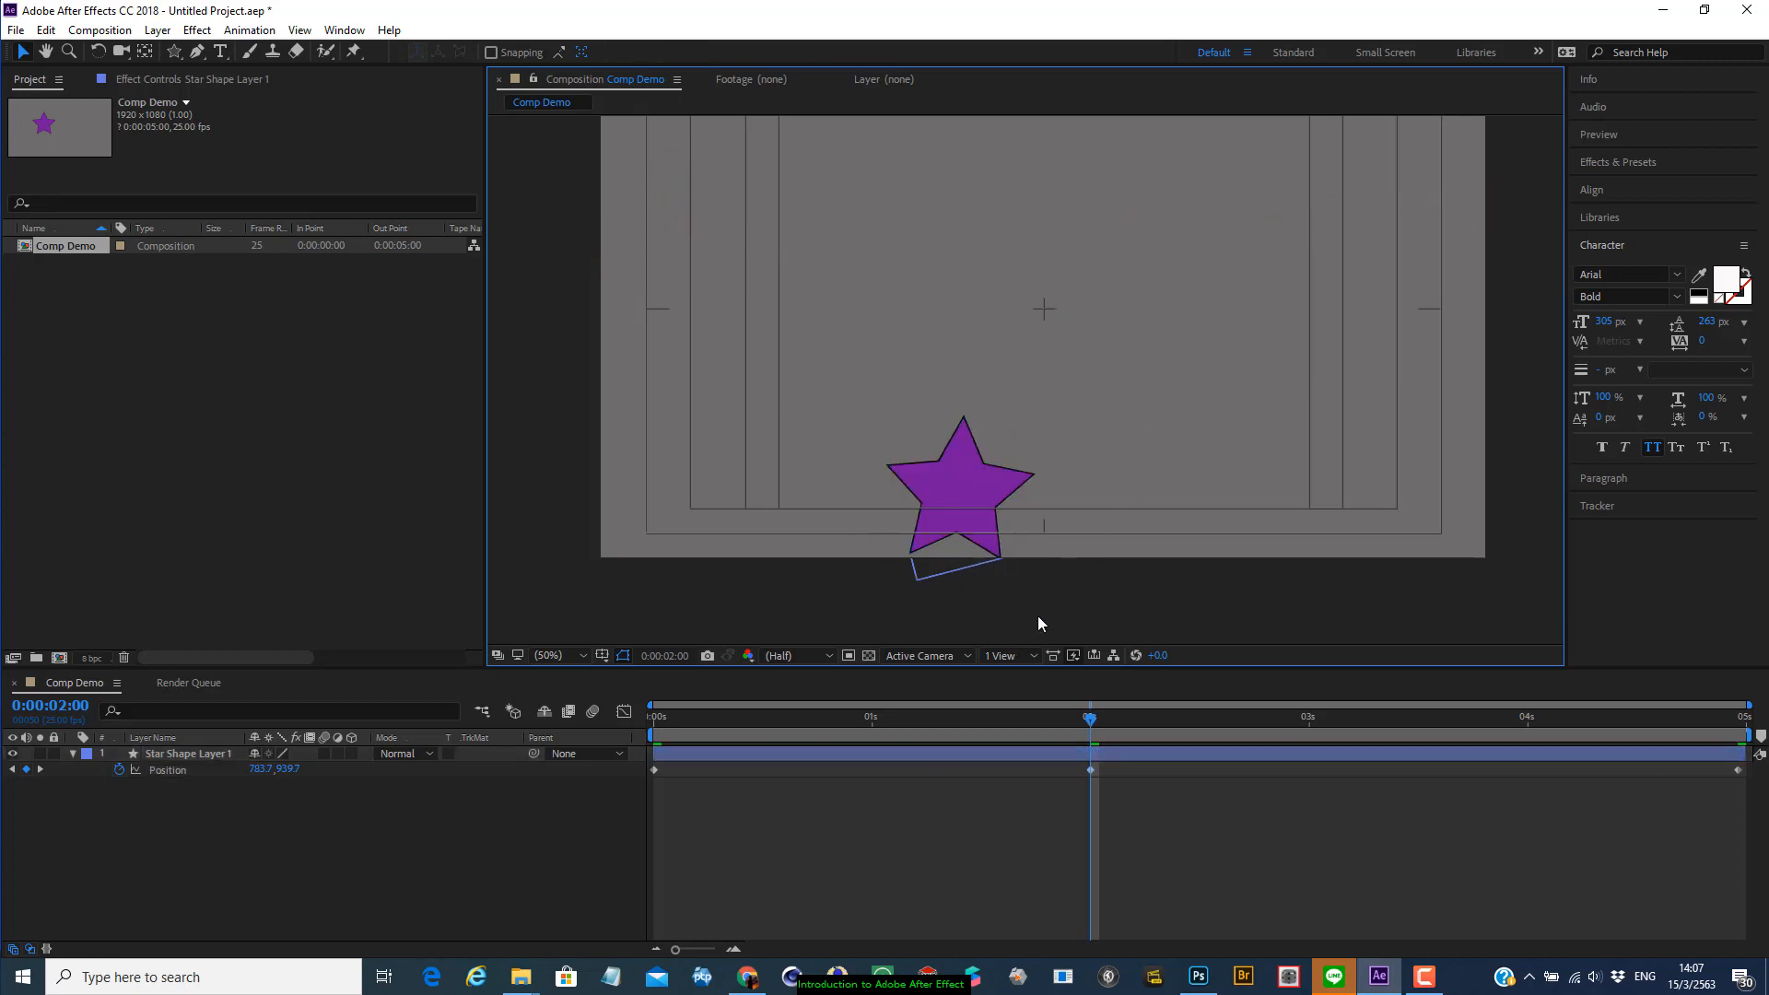
Bring the whole frame back into view and preview the star's bouncing motion from 0:00:00:00
{"action": "key", "text": "h"}
{"action": "left_click_drag", "start_coordinate": [967, 584], "coordinate": [970, 658]}
{"action": "key", "text": "v"}
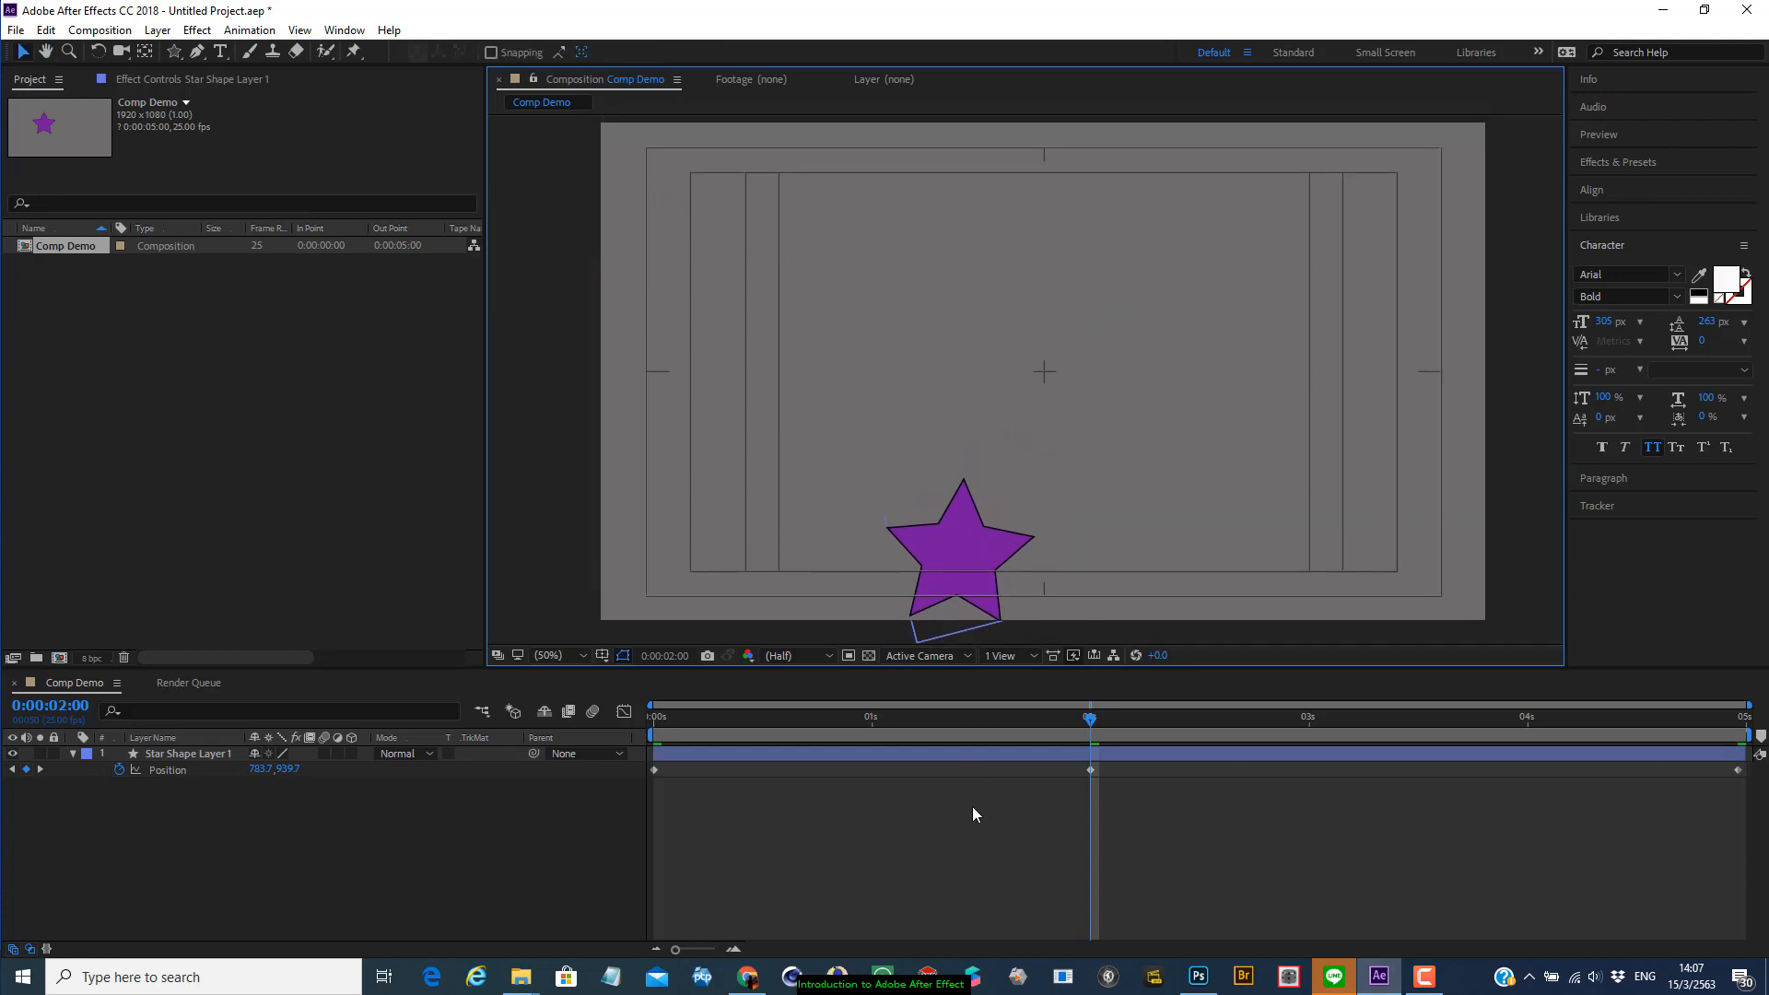
{"action": "left_click", "coordinate": [1092, 726]}
{"action": "left_click_drag", "start_coordinate": [1093, 726], "coordinate": [228, 691]}
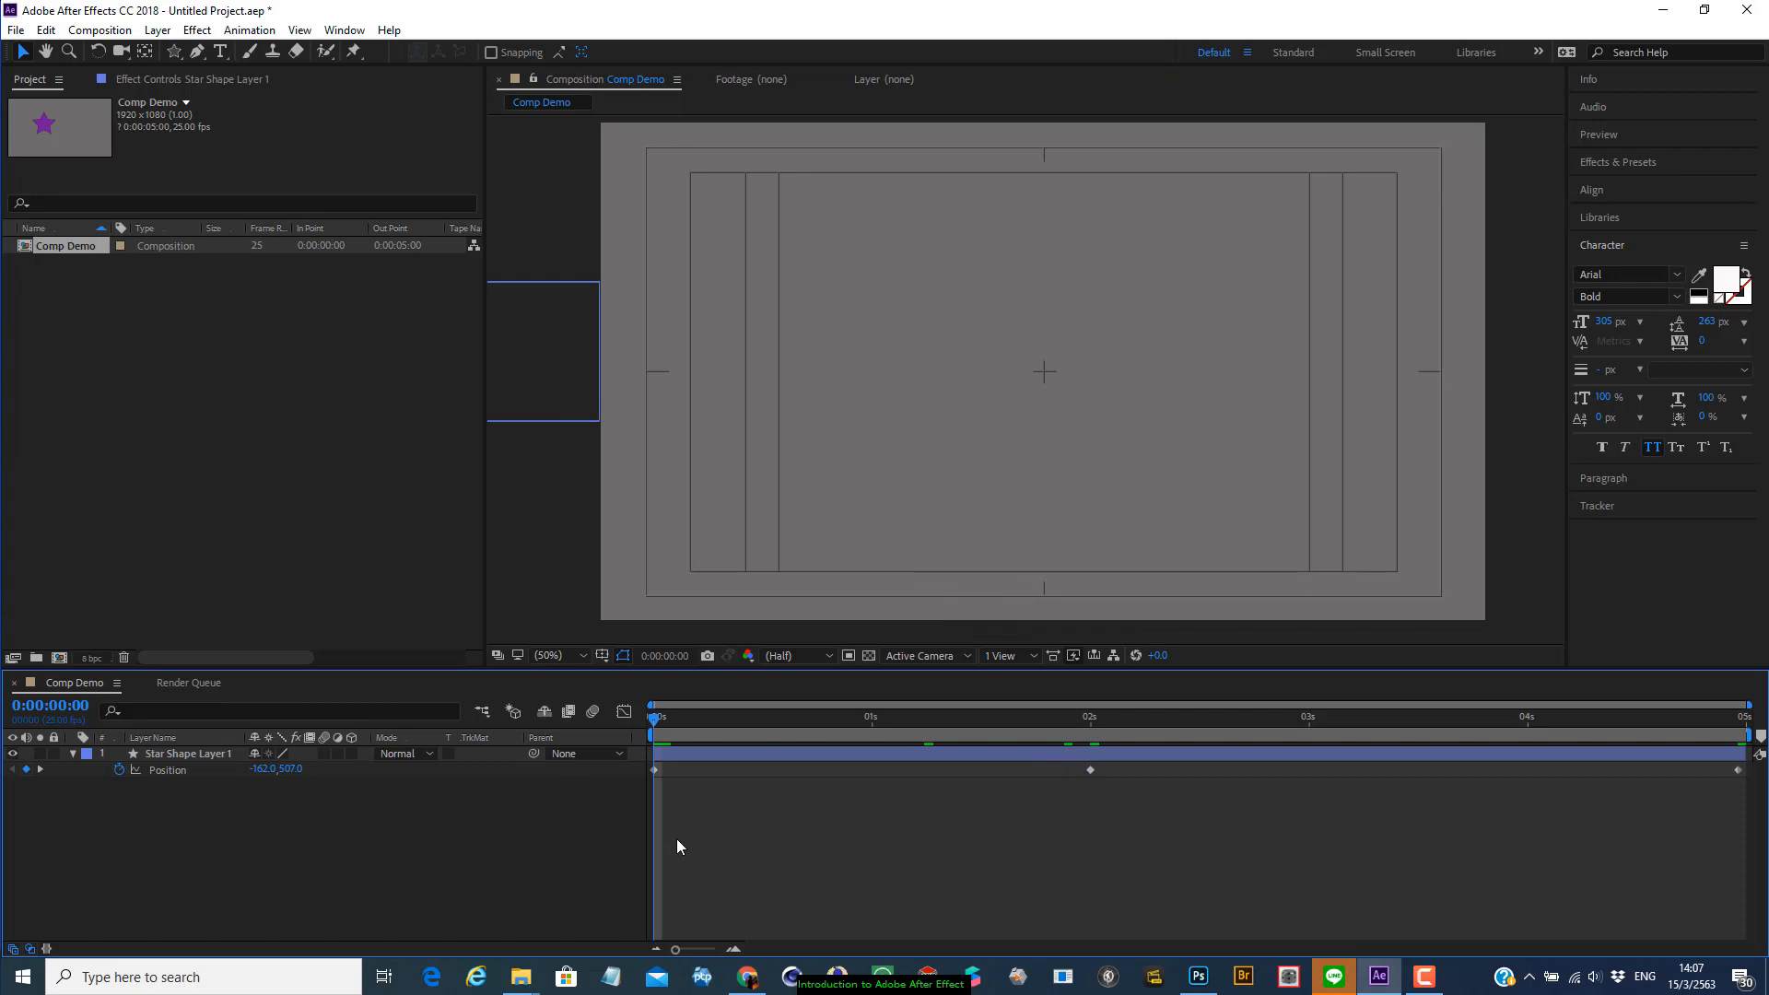
{"action": "key", "text": "space"}
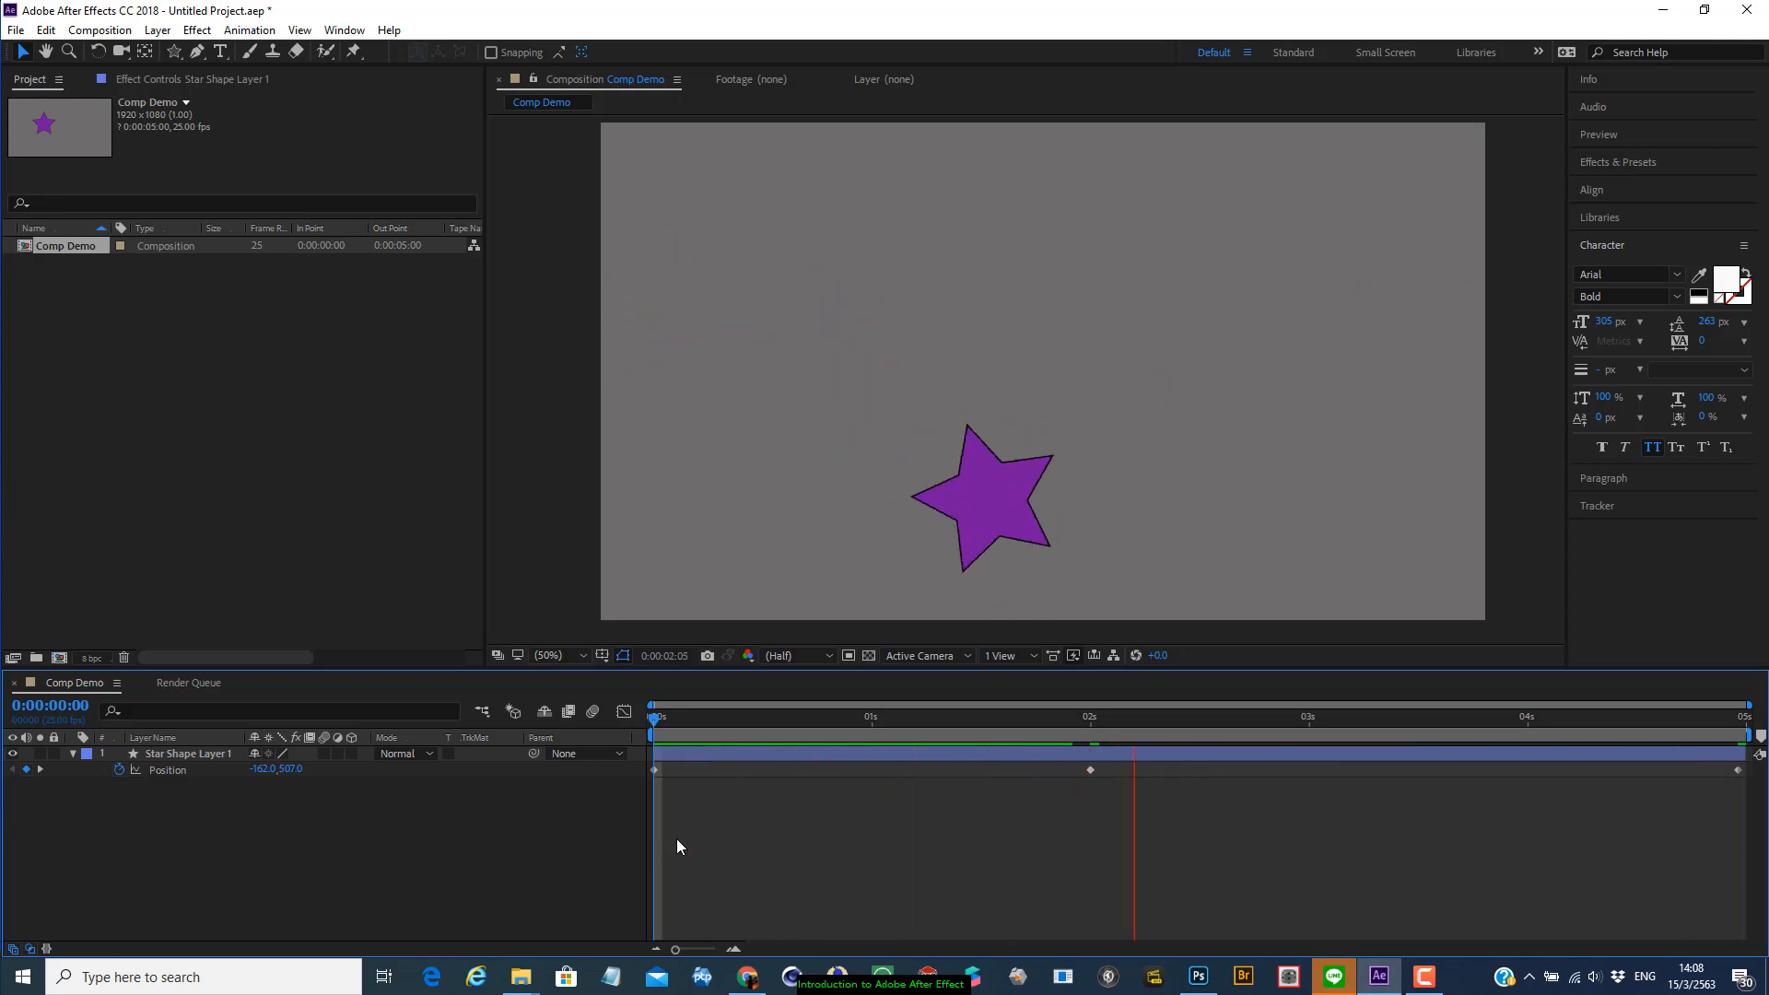
{"action": "key", "text": "space"}
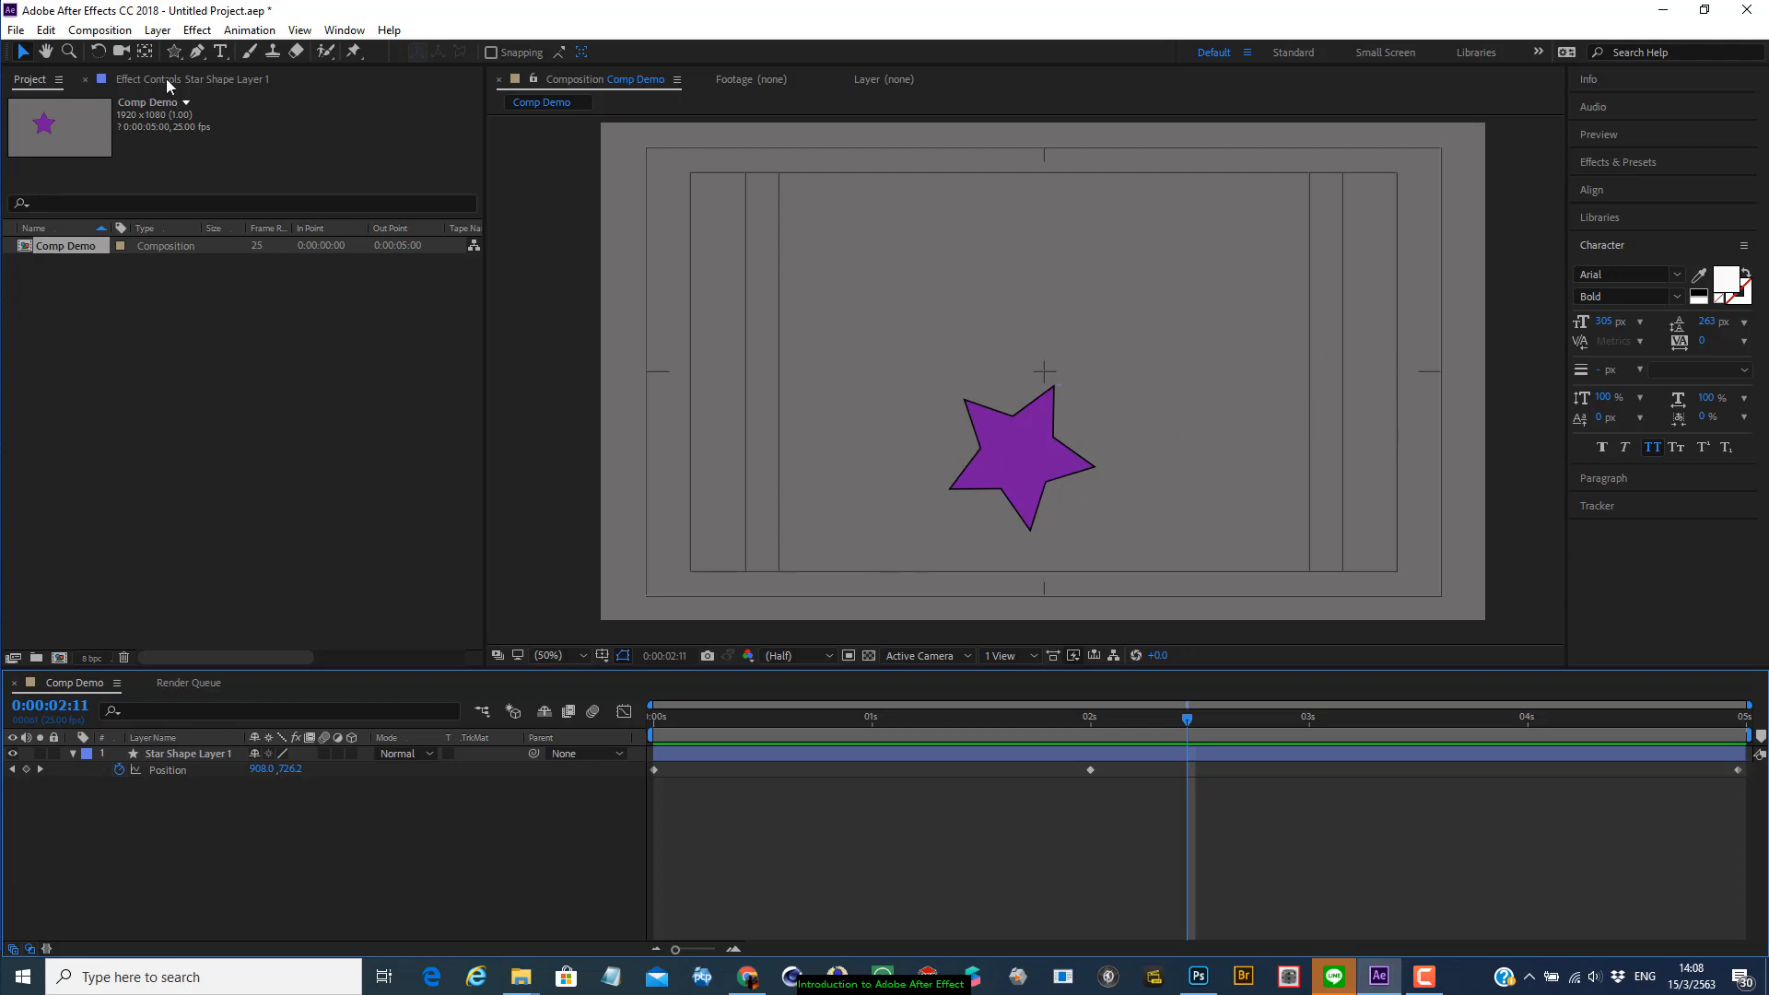
Set Comp Demo's duration to 0:00:02:00 in its composition settings
{"action": "left_click", "coordinate": [103, 32]}
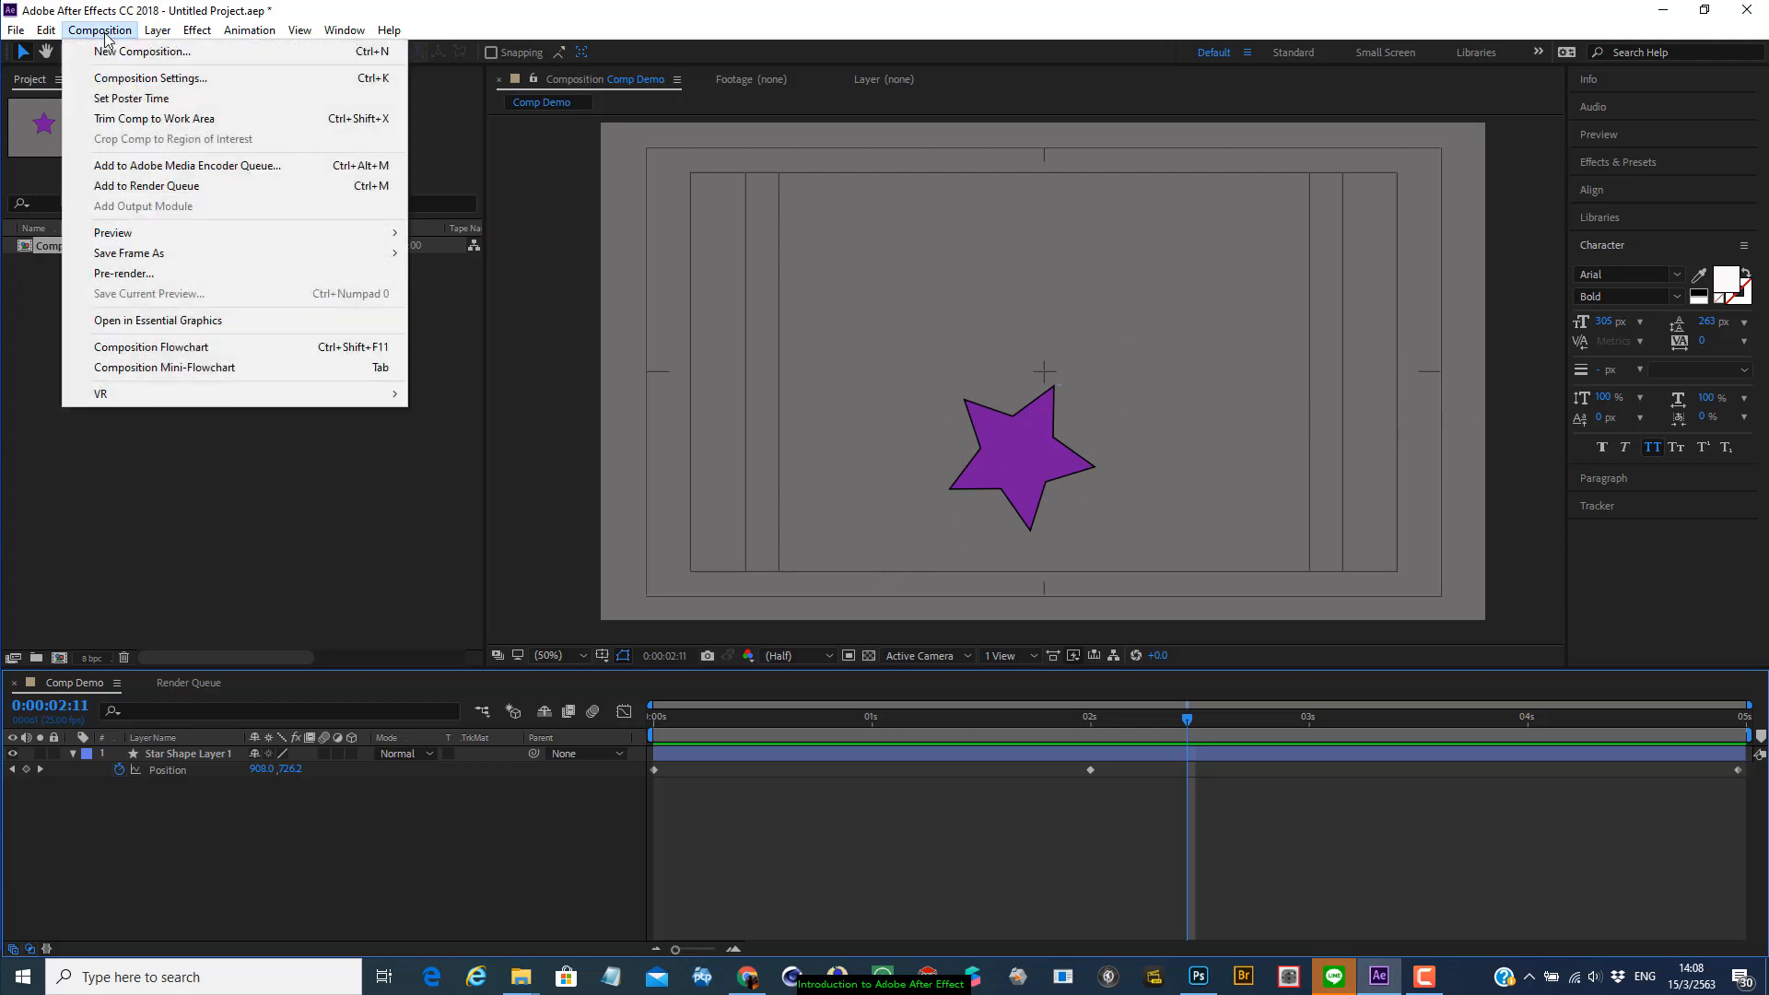
{"action": "left_click", "coordinate": [134, 83]}
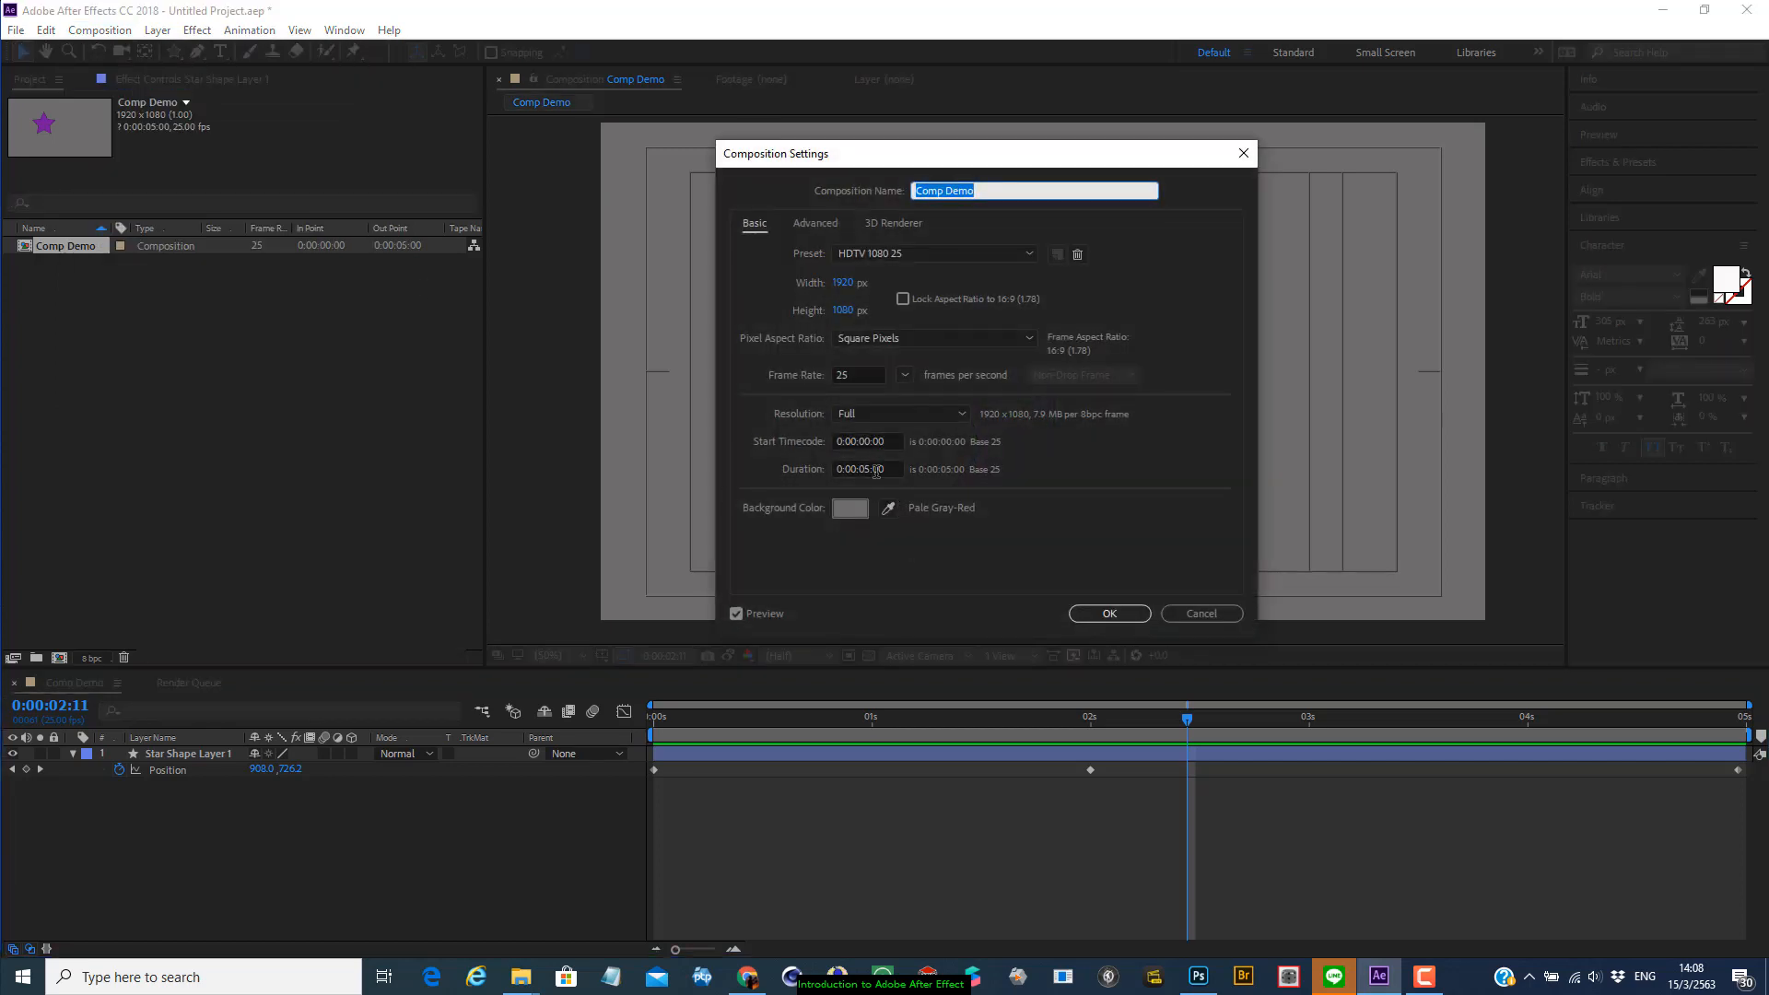
{"action": "left_click", "coordinate": [867, 469]}
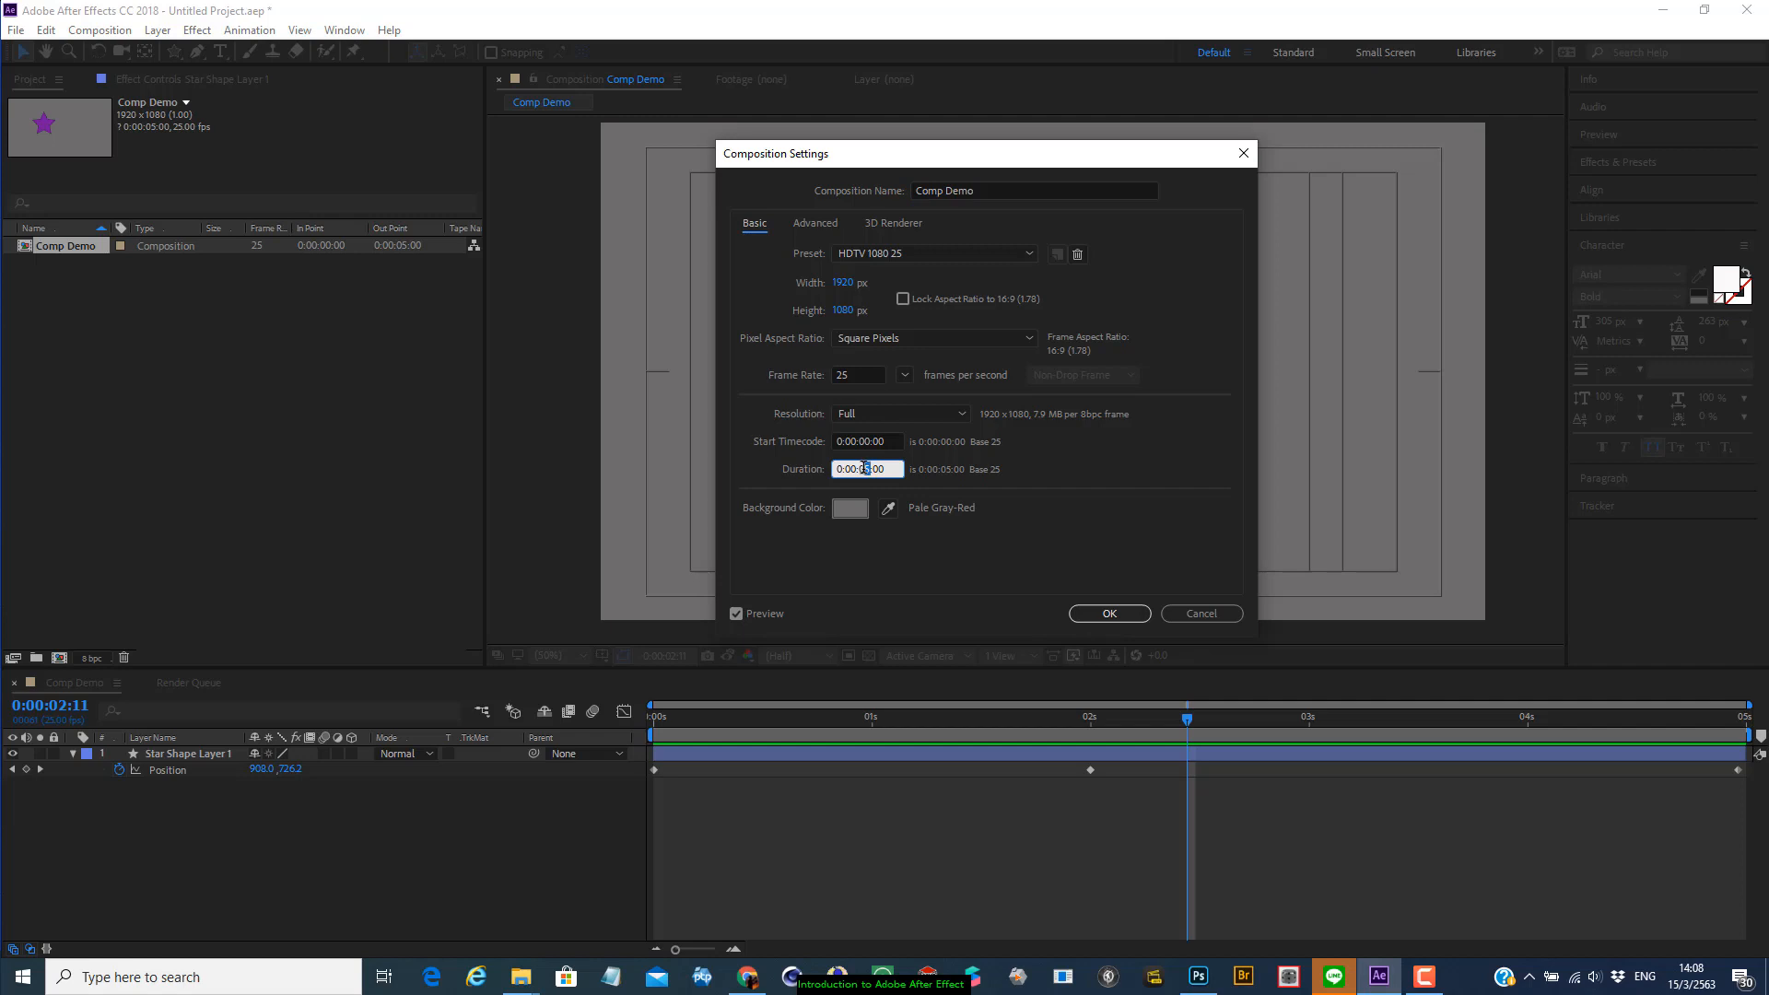
{"action": "type", "text": "2"}
Set the composition's background color to the very dark red 1D1717
{"action": "left_click", "coordinate": [848, 511]}
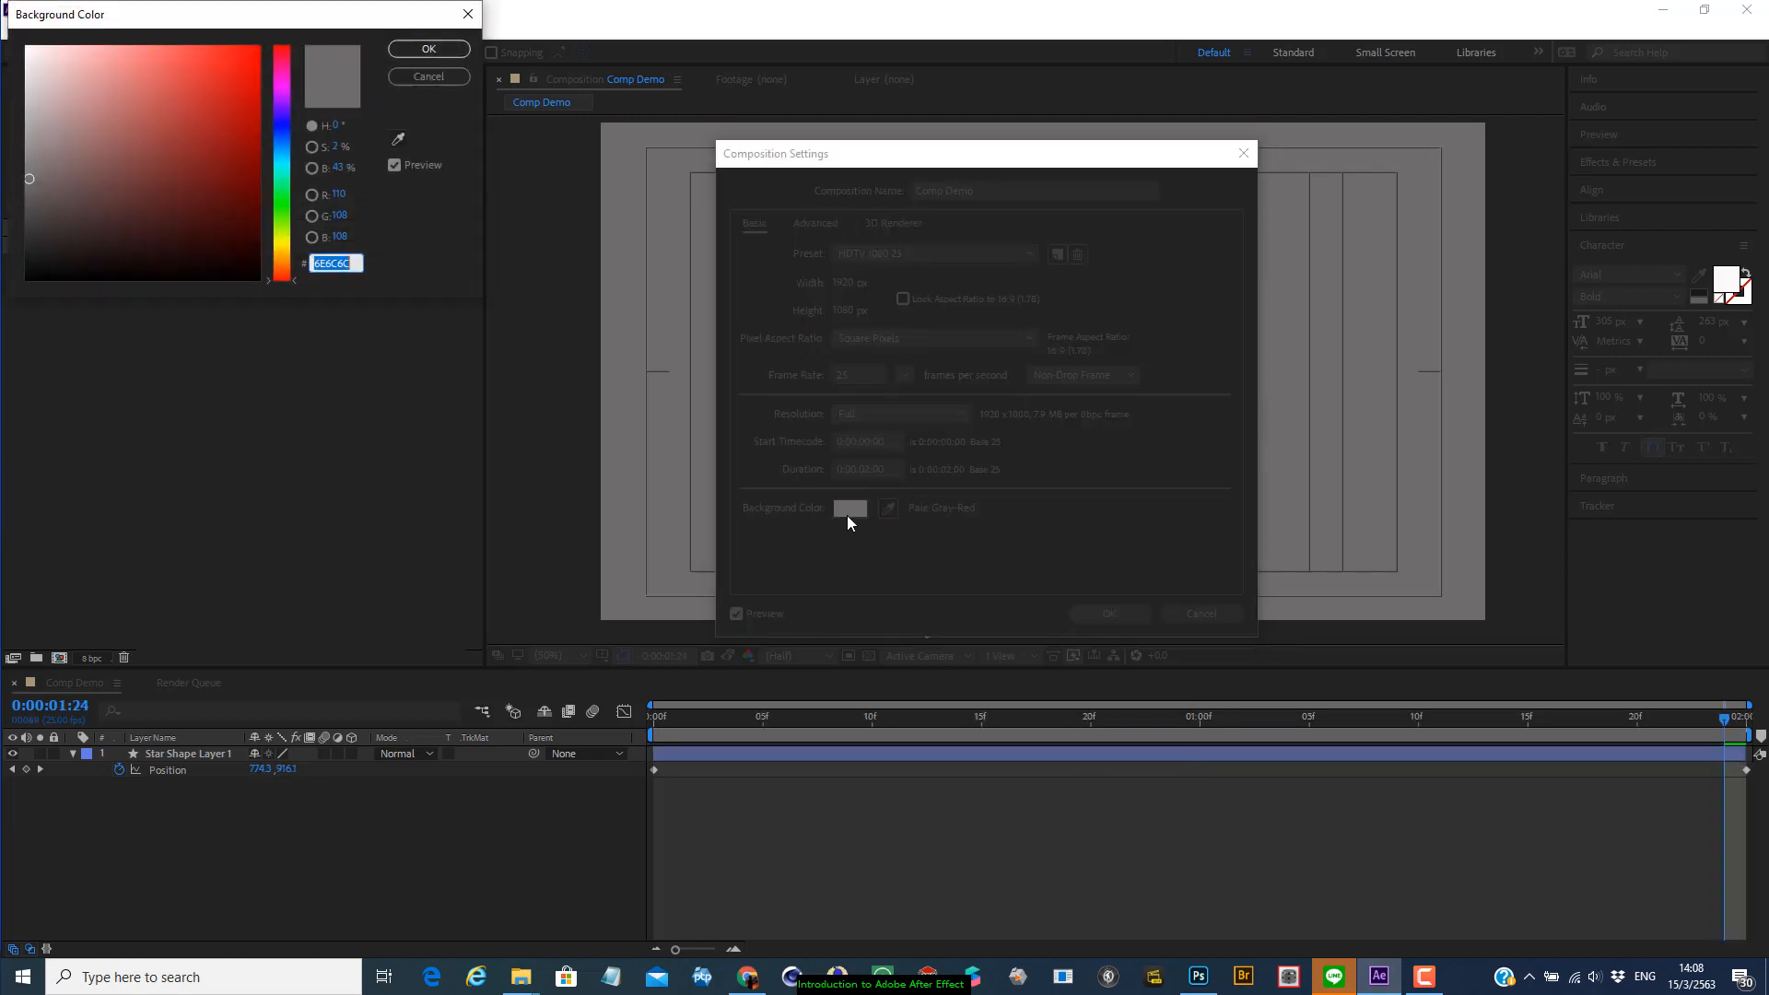
{"action": "left_click", "coordinate": [178, 172]}
{"action": "left_click", "coordinate": [842, 166]}
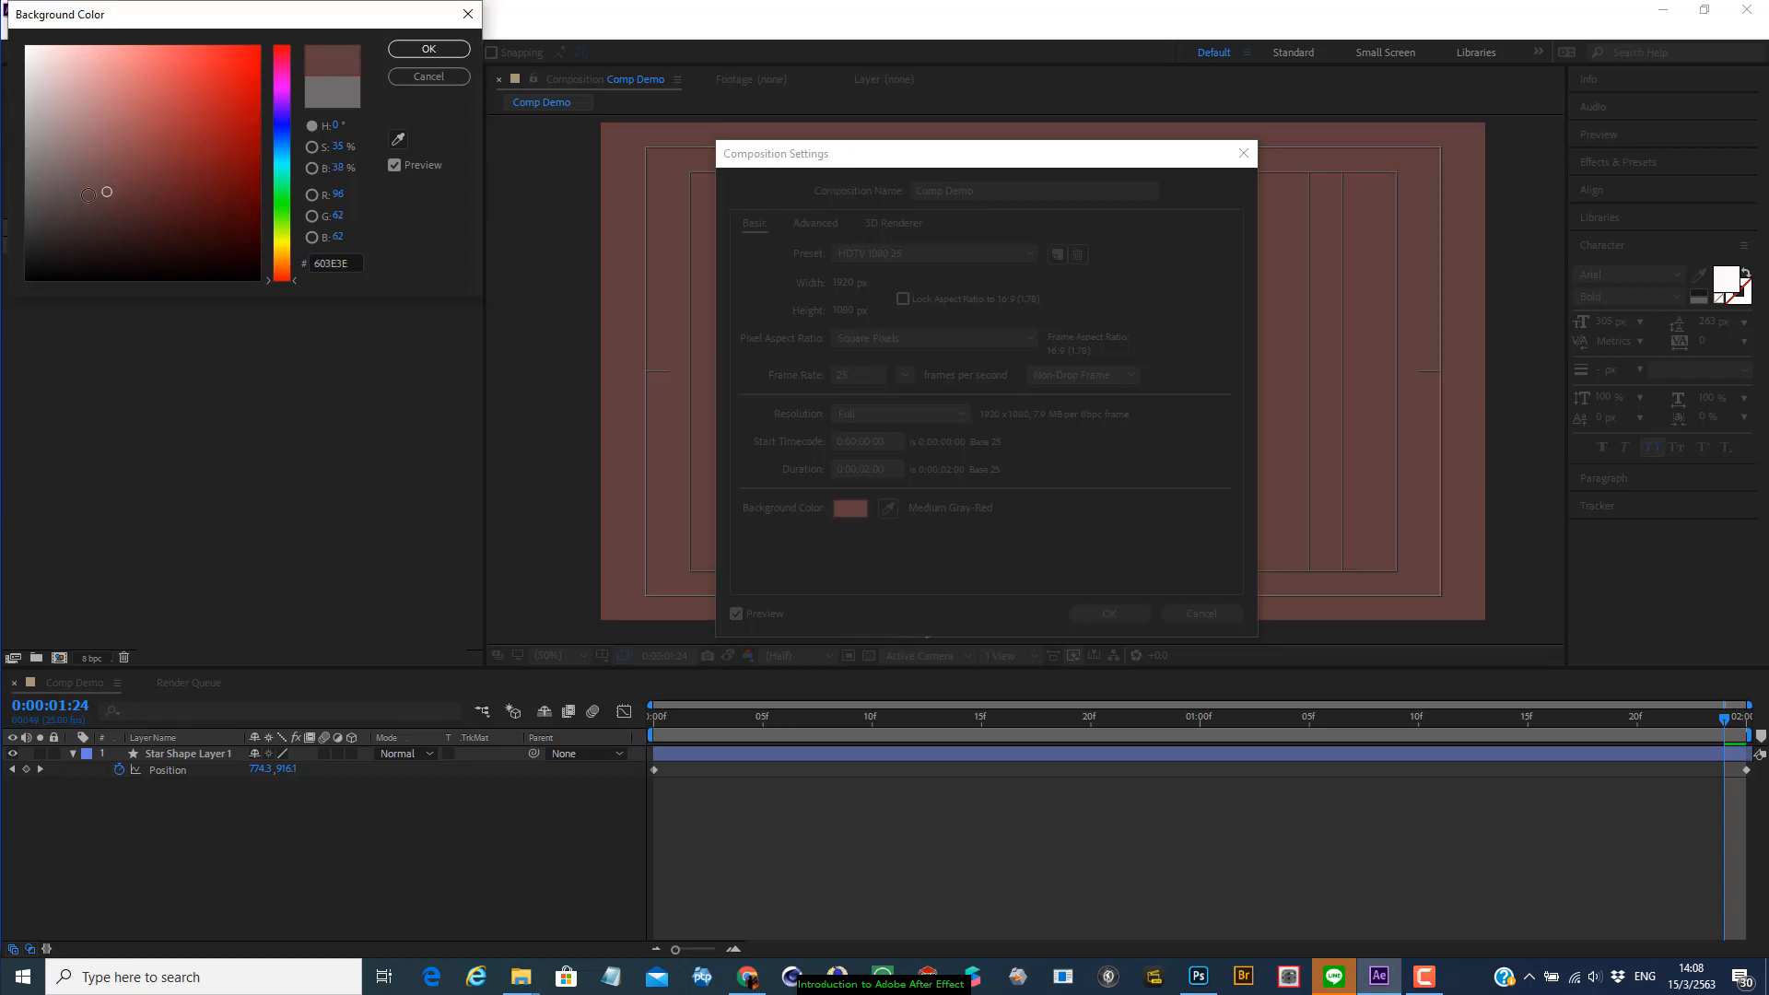
{"action": "left_click", "coordinate": [85, 227]}
{"action": "left_click", "coordinate": [87, 266]}
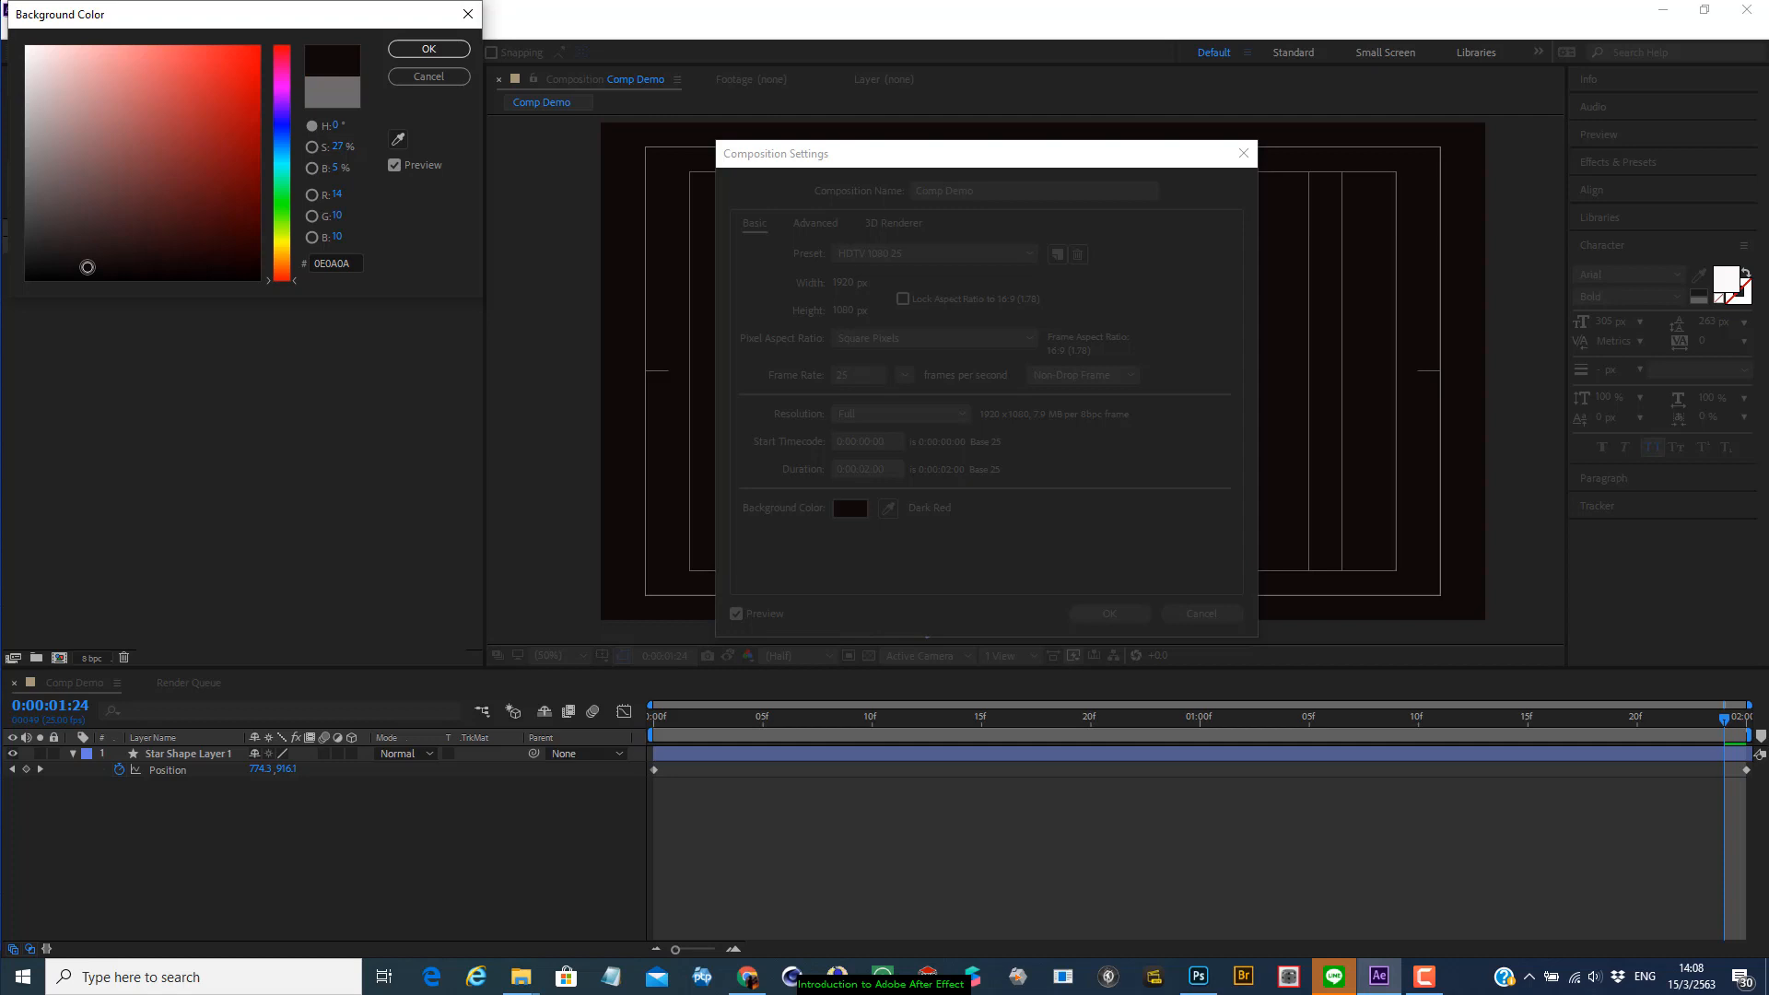
{"action": "left_click", "coordinate": [76, 253]}
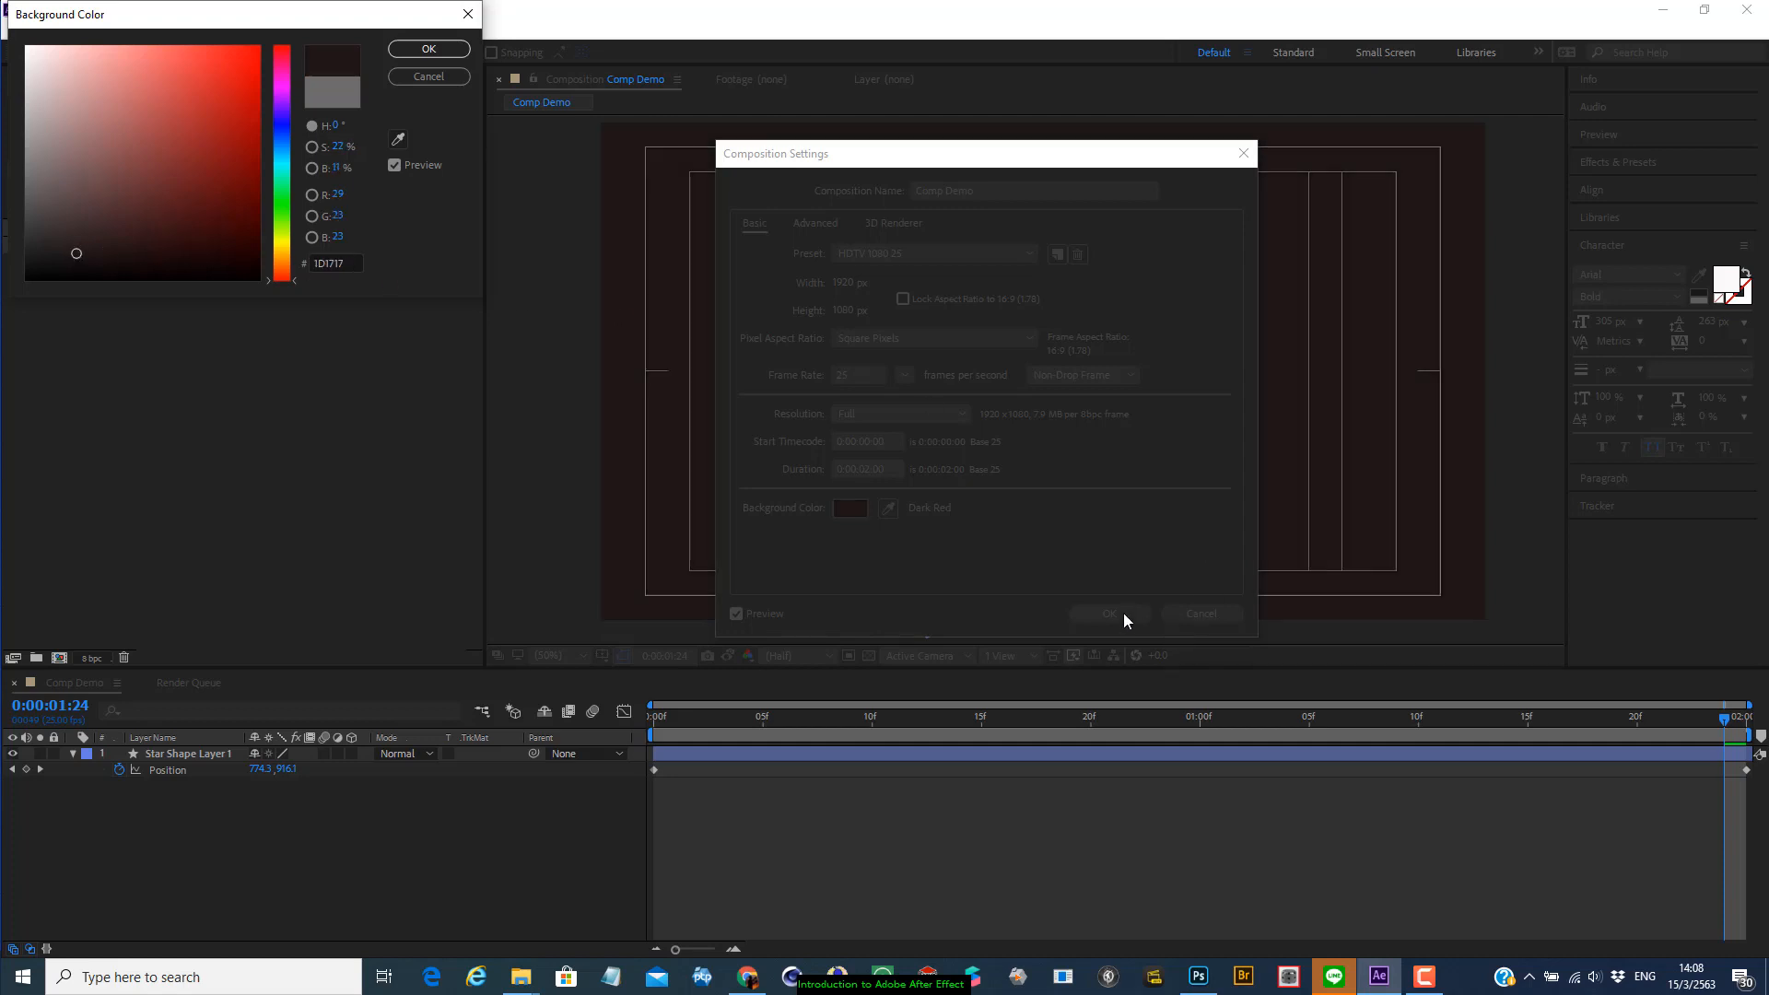
{"action": "left_click", "coordinate": [428, 48]}
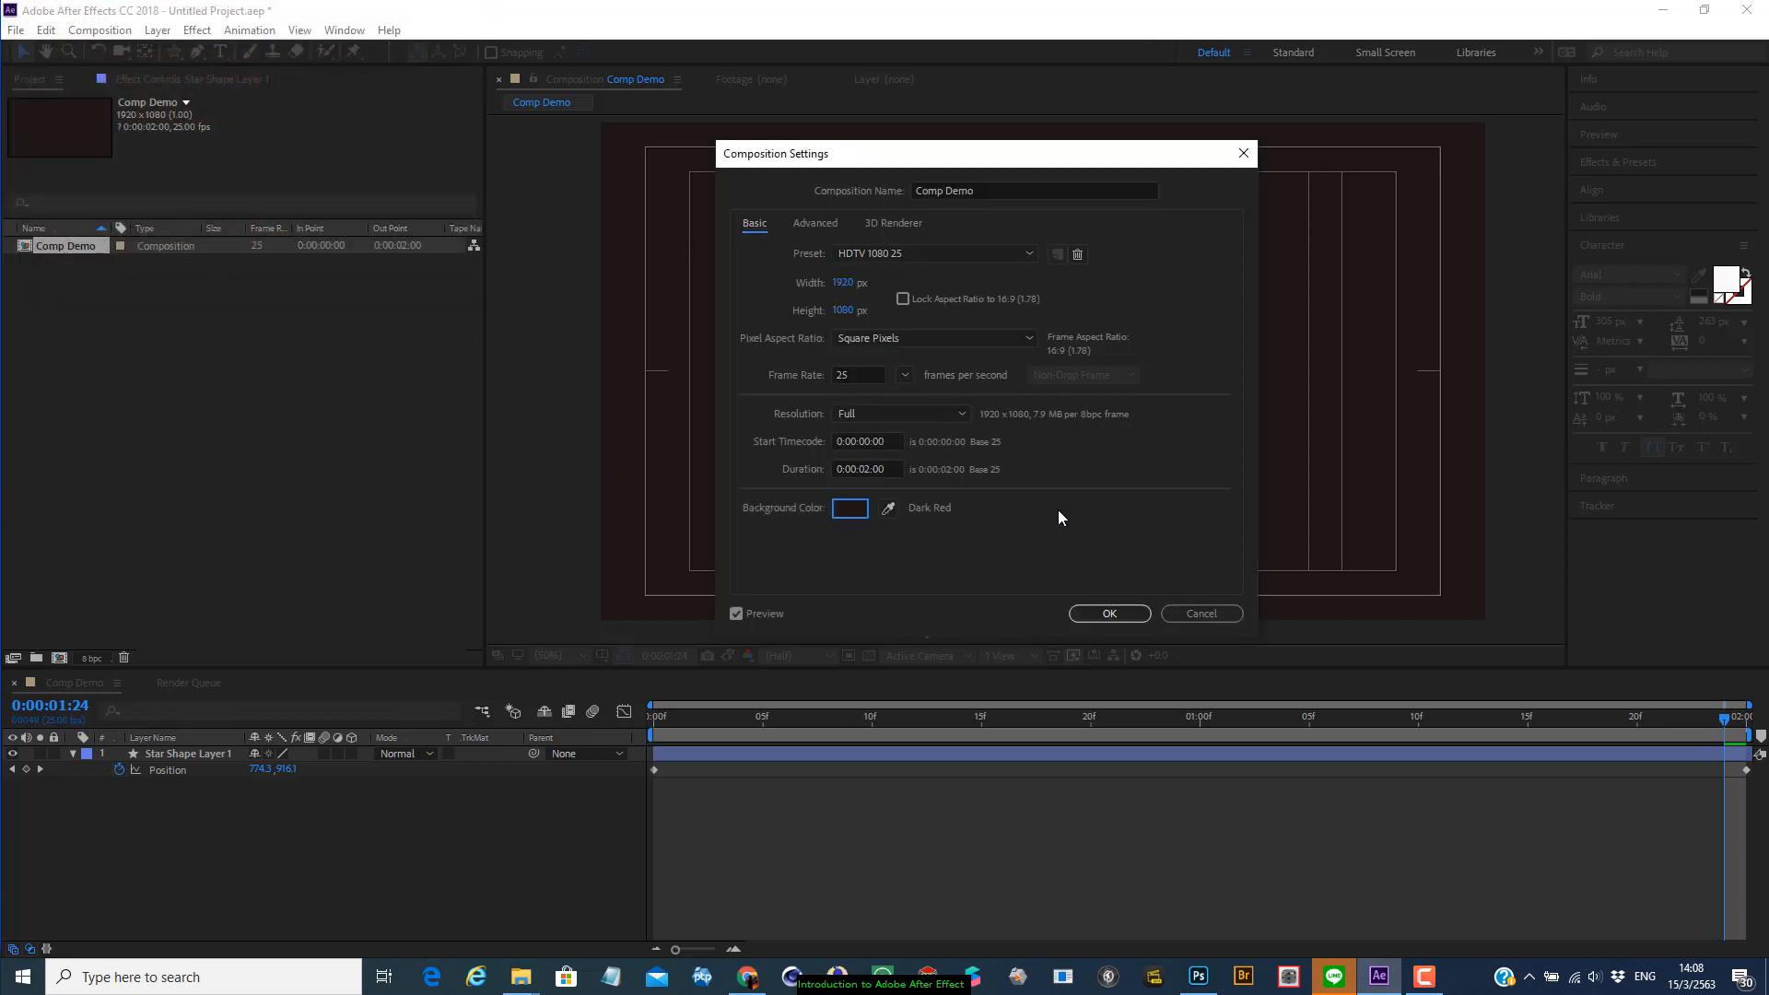
Apply the composition settings and preview the star's bouncing animation from 0:00:00:00
{"action": "left_click", "coordinate": [1123, 616]}
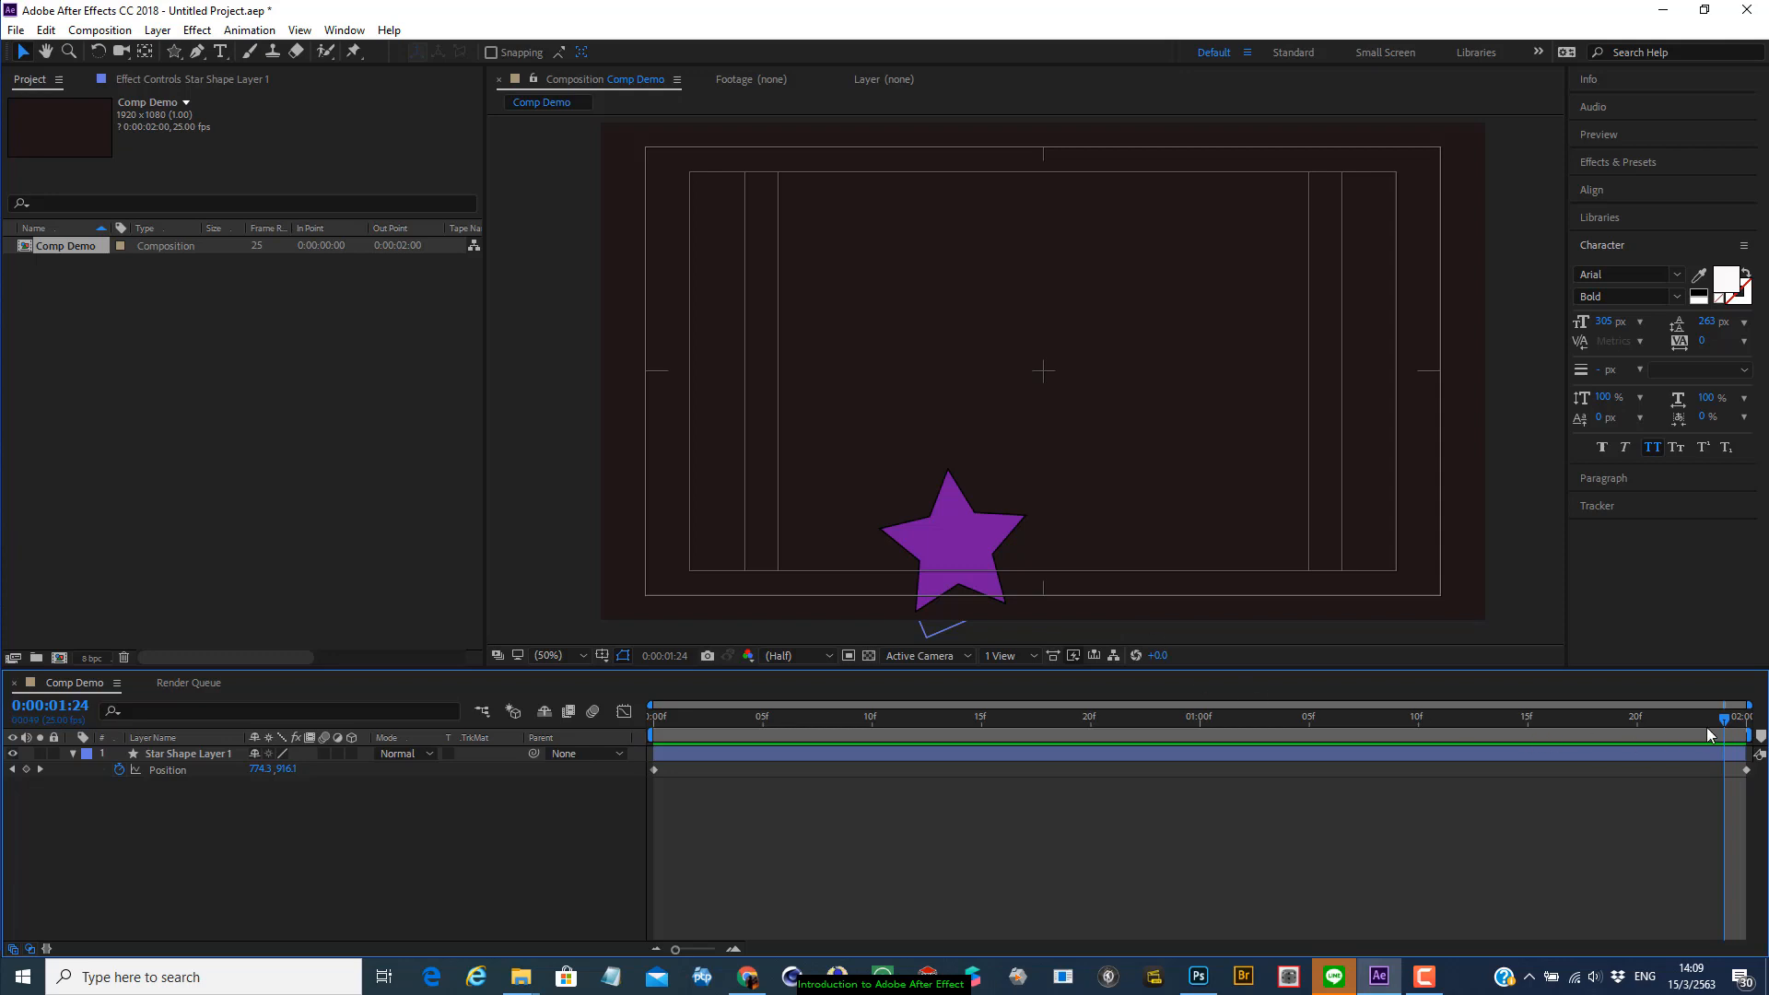
{"action": "left_click_drag", "start_coordinate": [1721, 718], "coordinate": [522, 732]}
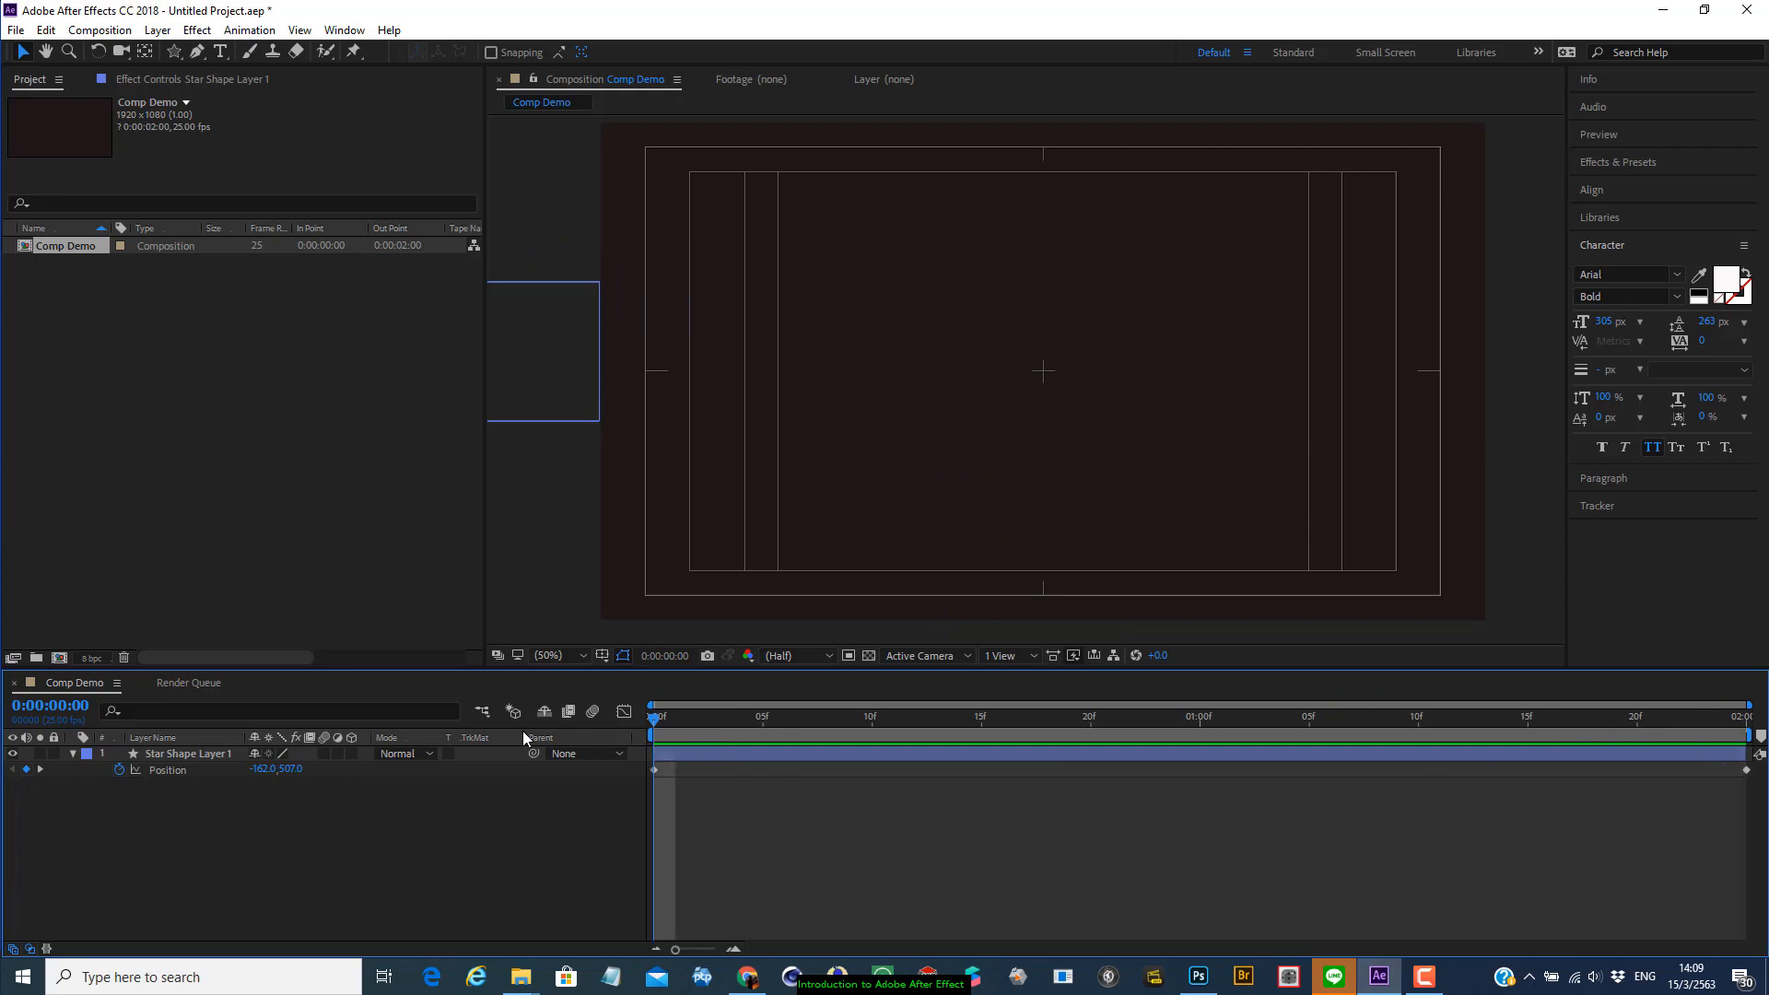
{"action": "key", "text": "space"}
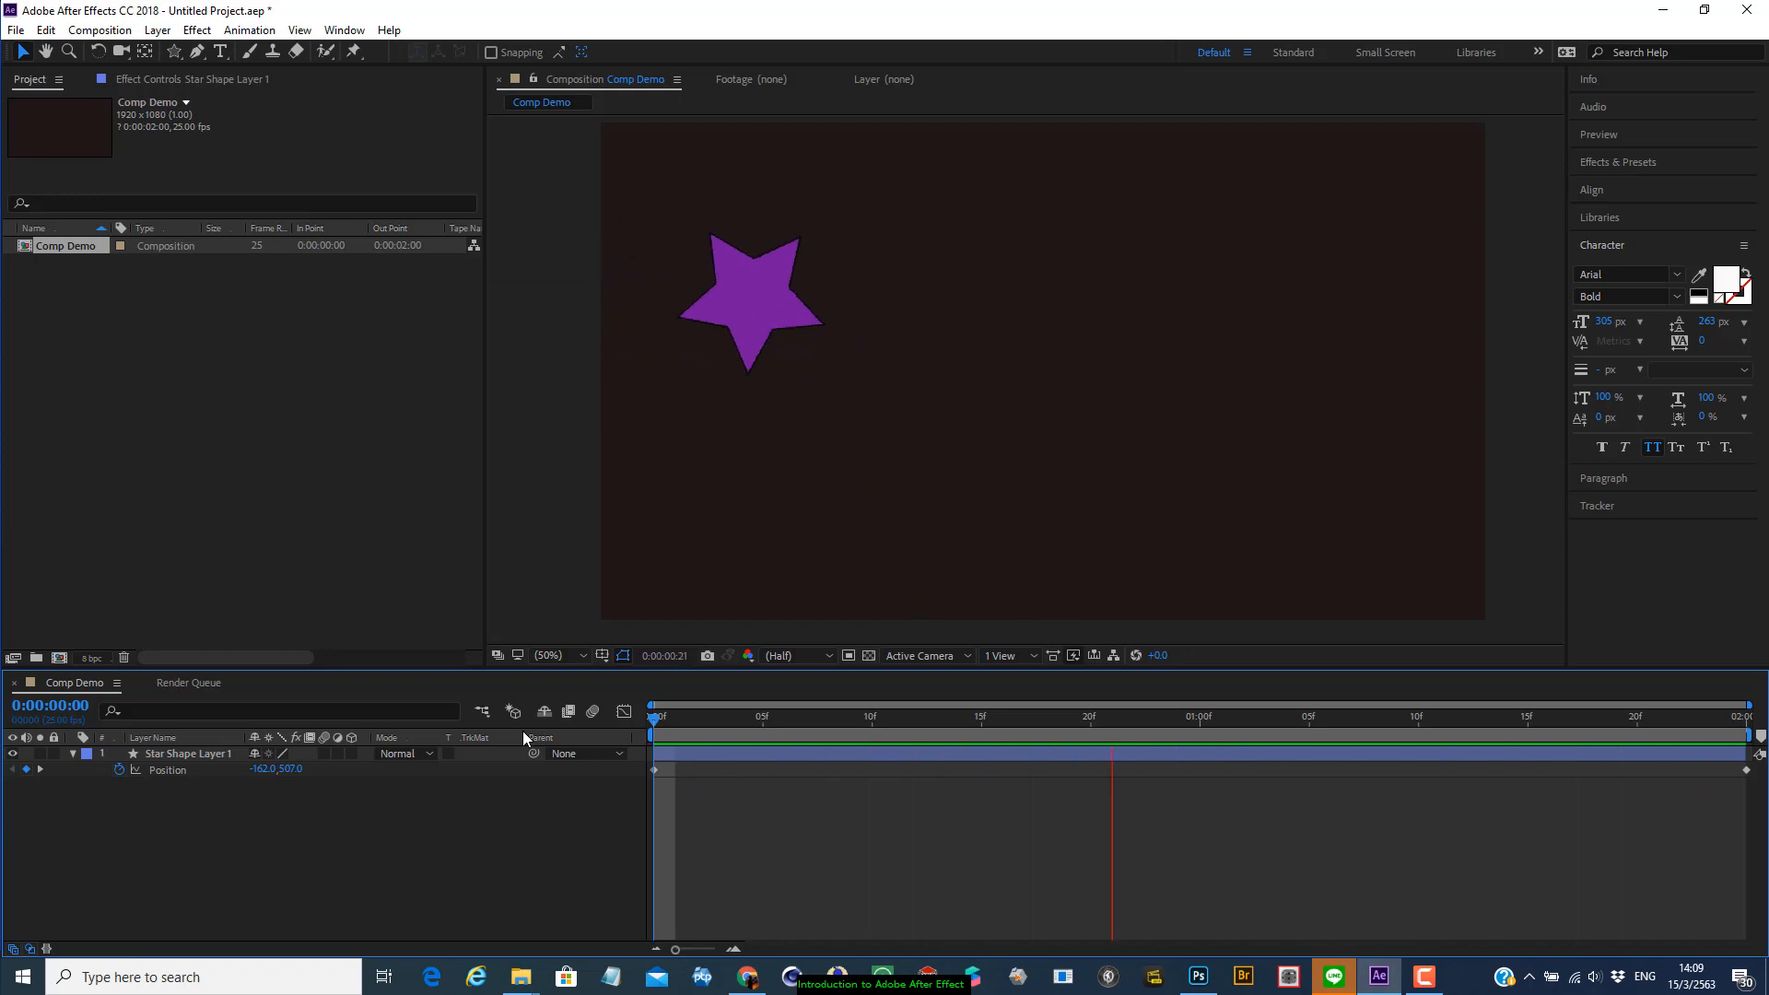
{"action": "key", "text": "space"}
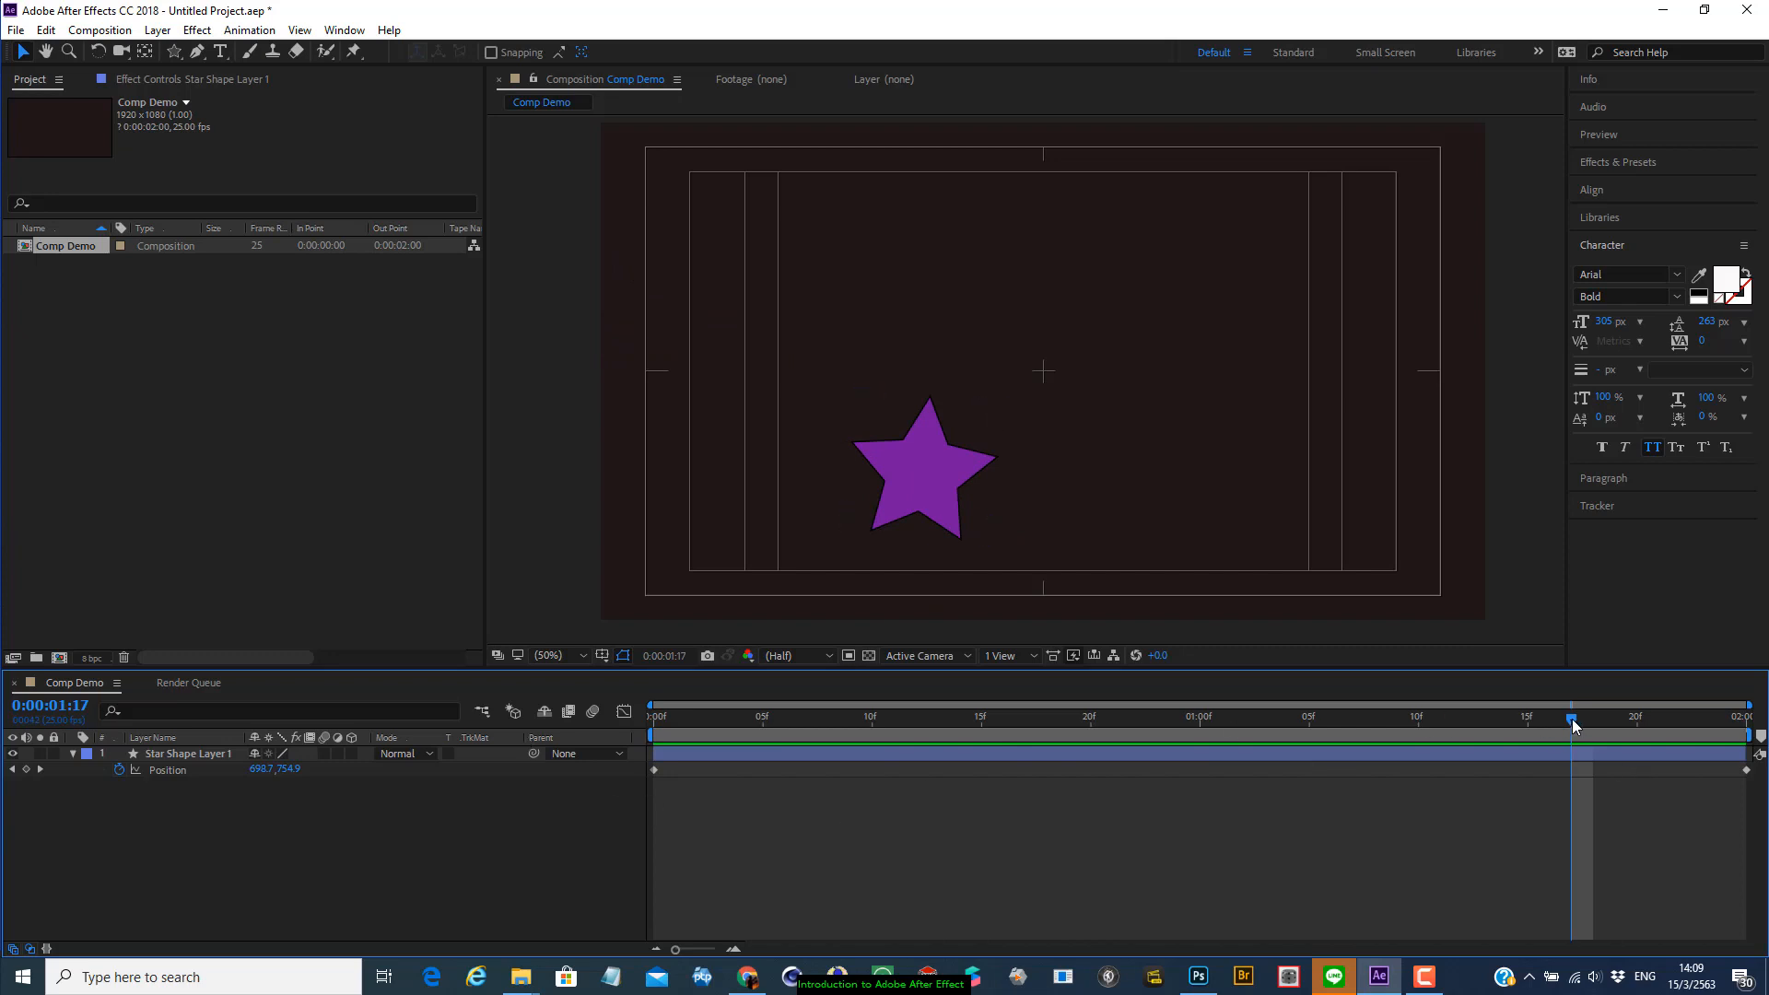
Move the star to the frame's lower-left corner at 0:00:00:15 to add an in-between Position keyframe
{"action": "left_click_drag", "start_coordinate": [1573, 725], "coordinate": [990, 689]}
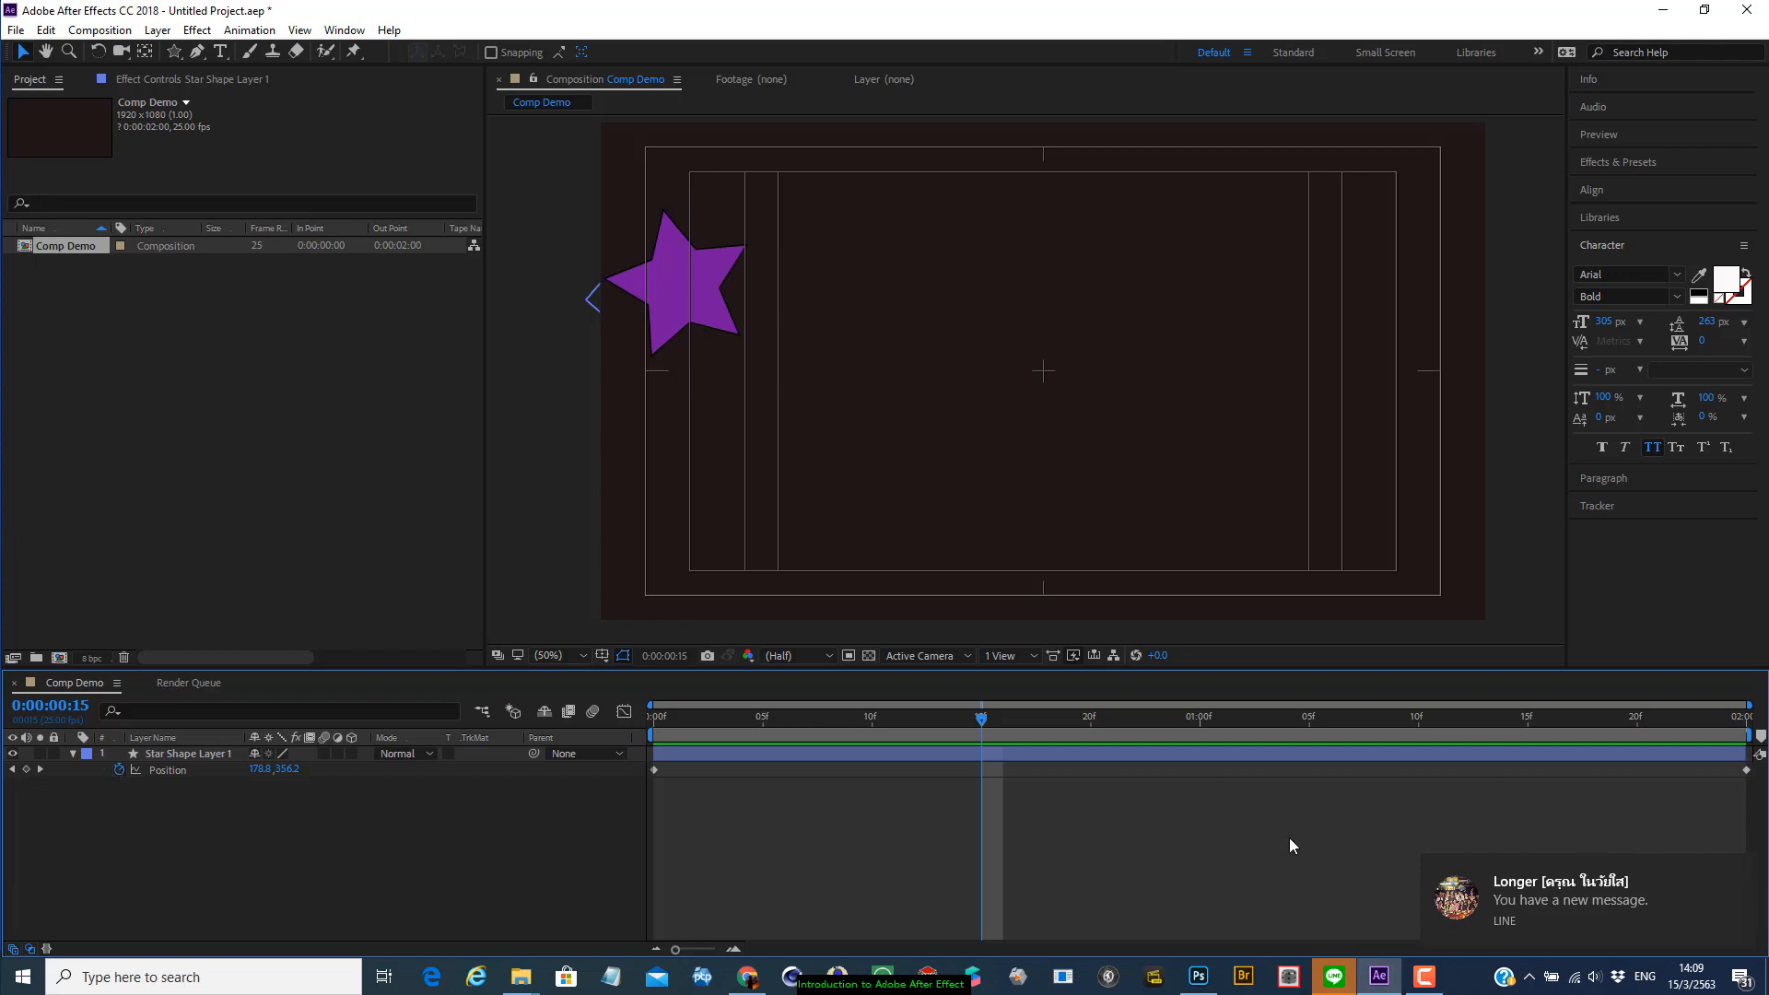
{"action": "left_click", "coordinate": [1740, 875]}
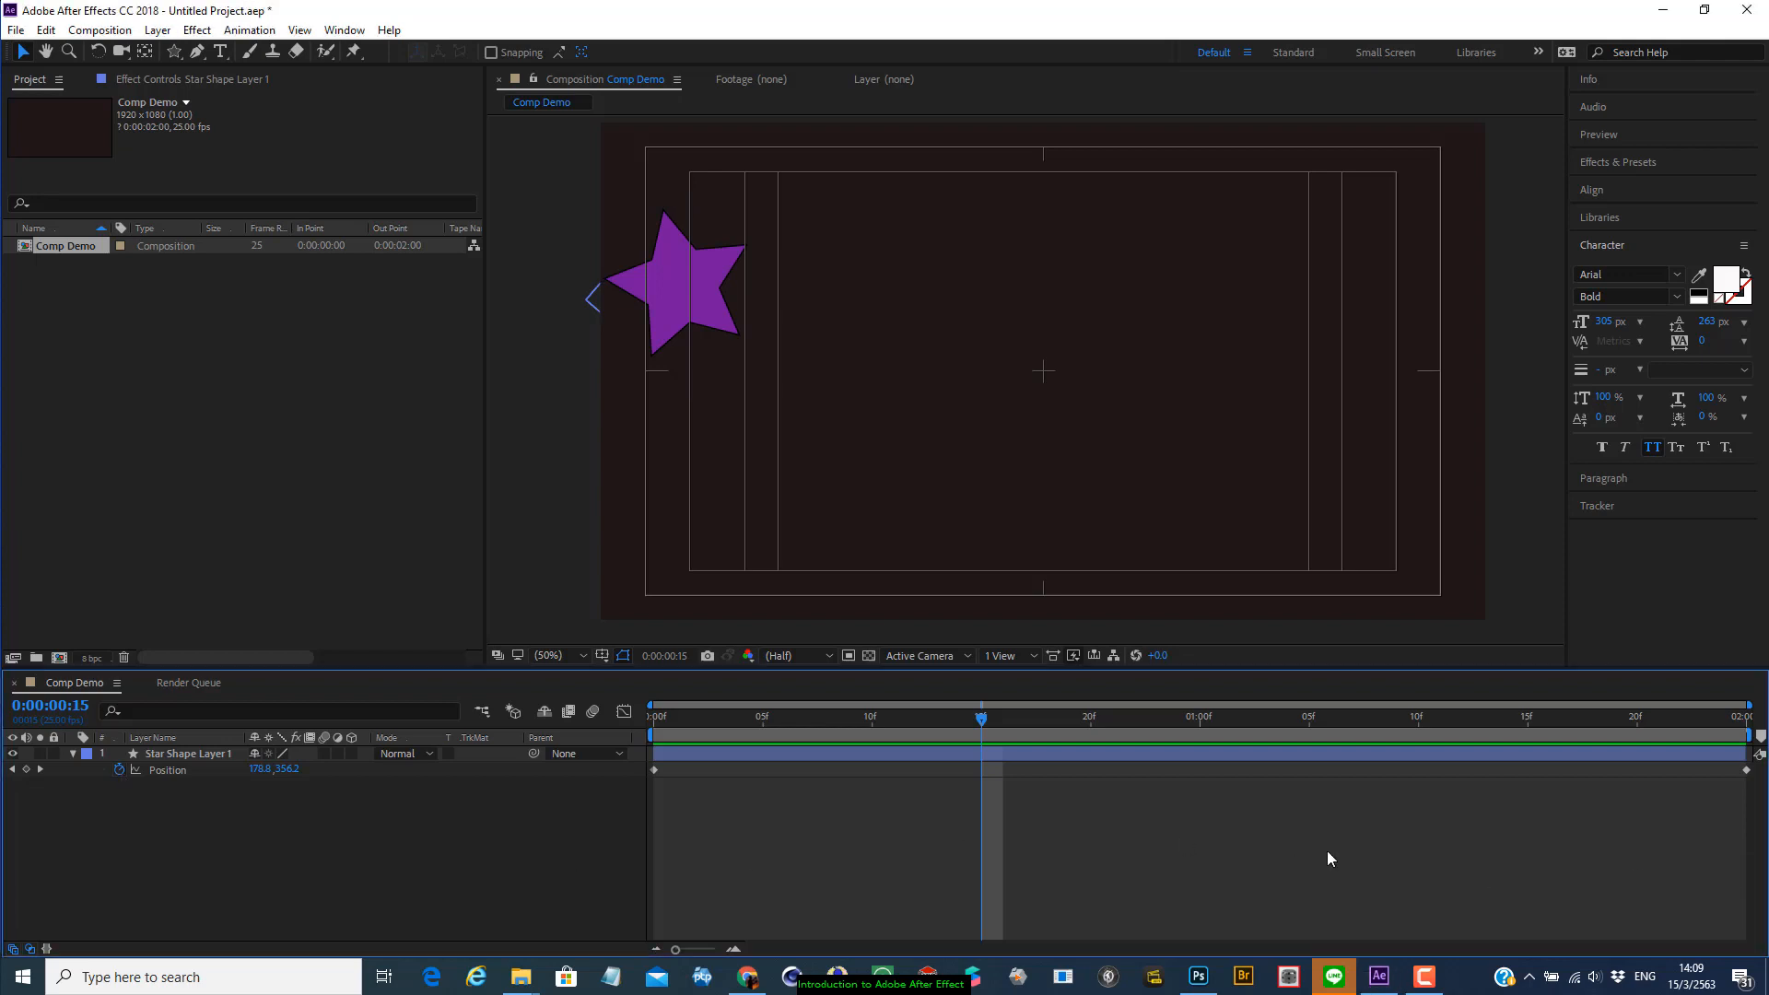
{"action": "left_click_drag", "start_coordinate": [693, 312], "coordinate": [742, 575]}
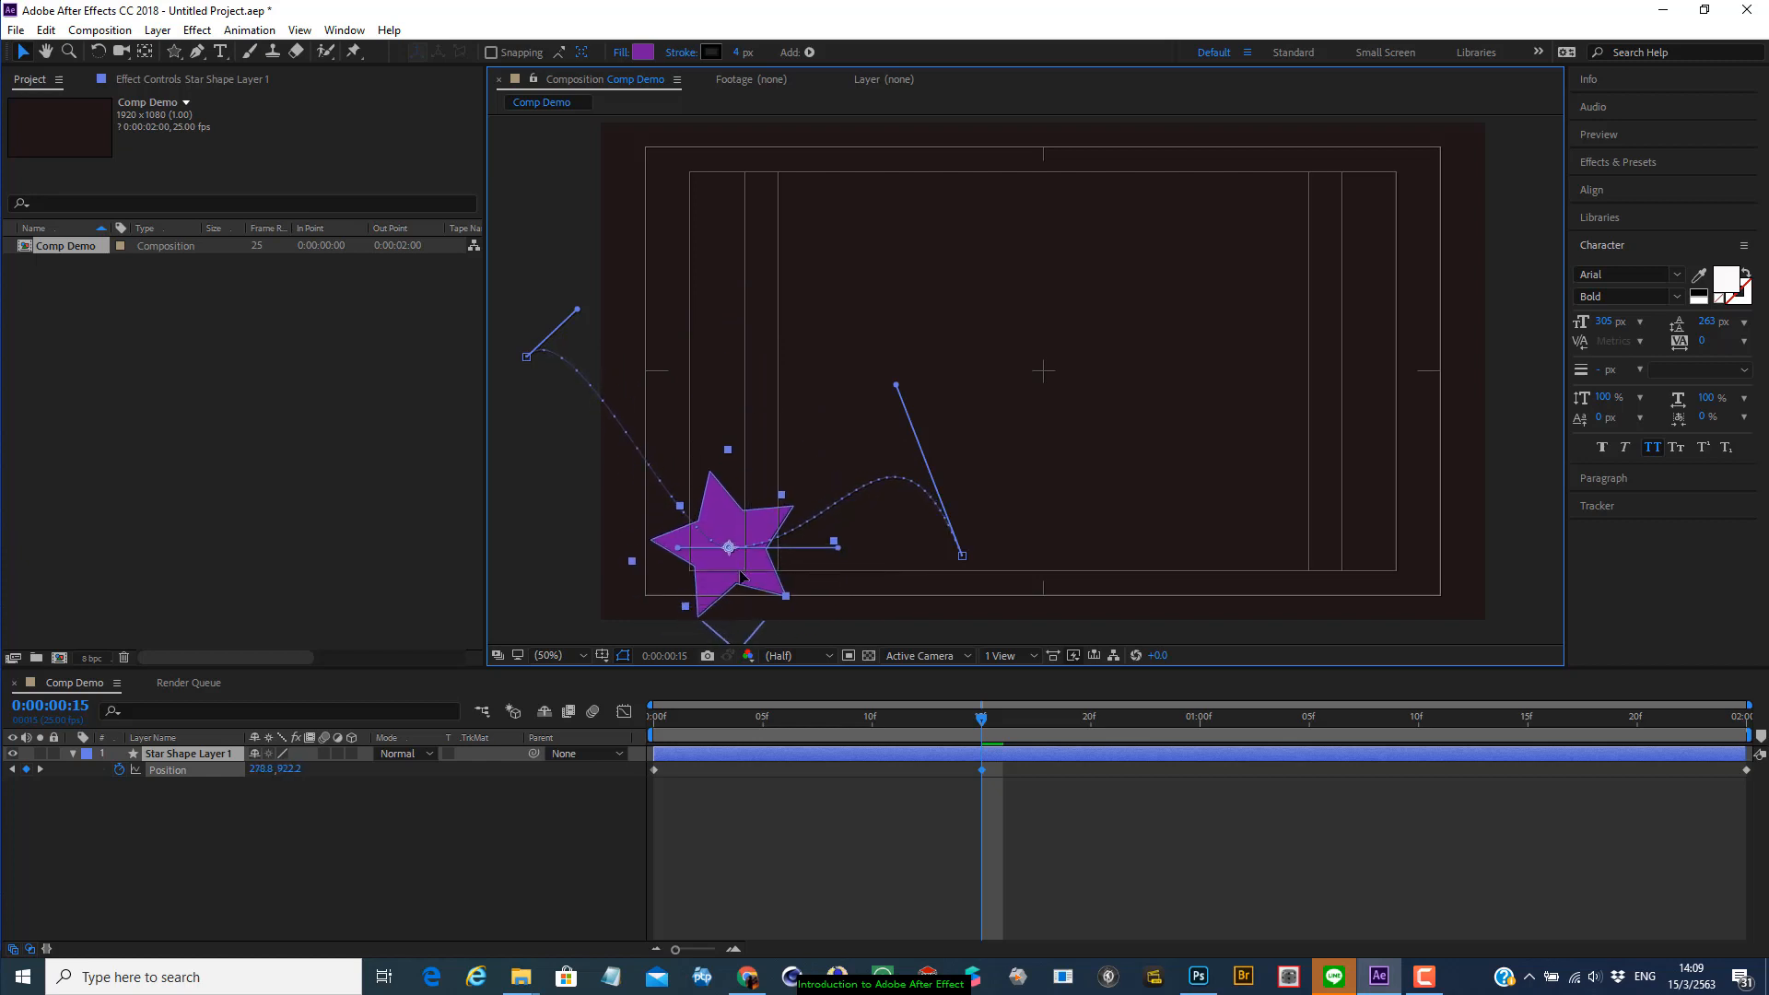
Remove all Position and Rotation keyframes from Star Shape Layer 1 by switching off both properties' animation
{"action": "left_click", "coordinate": [120, 770]}
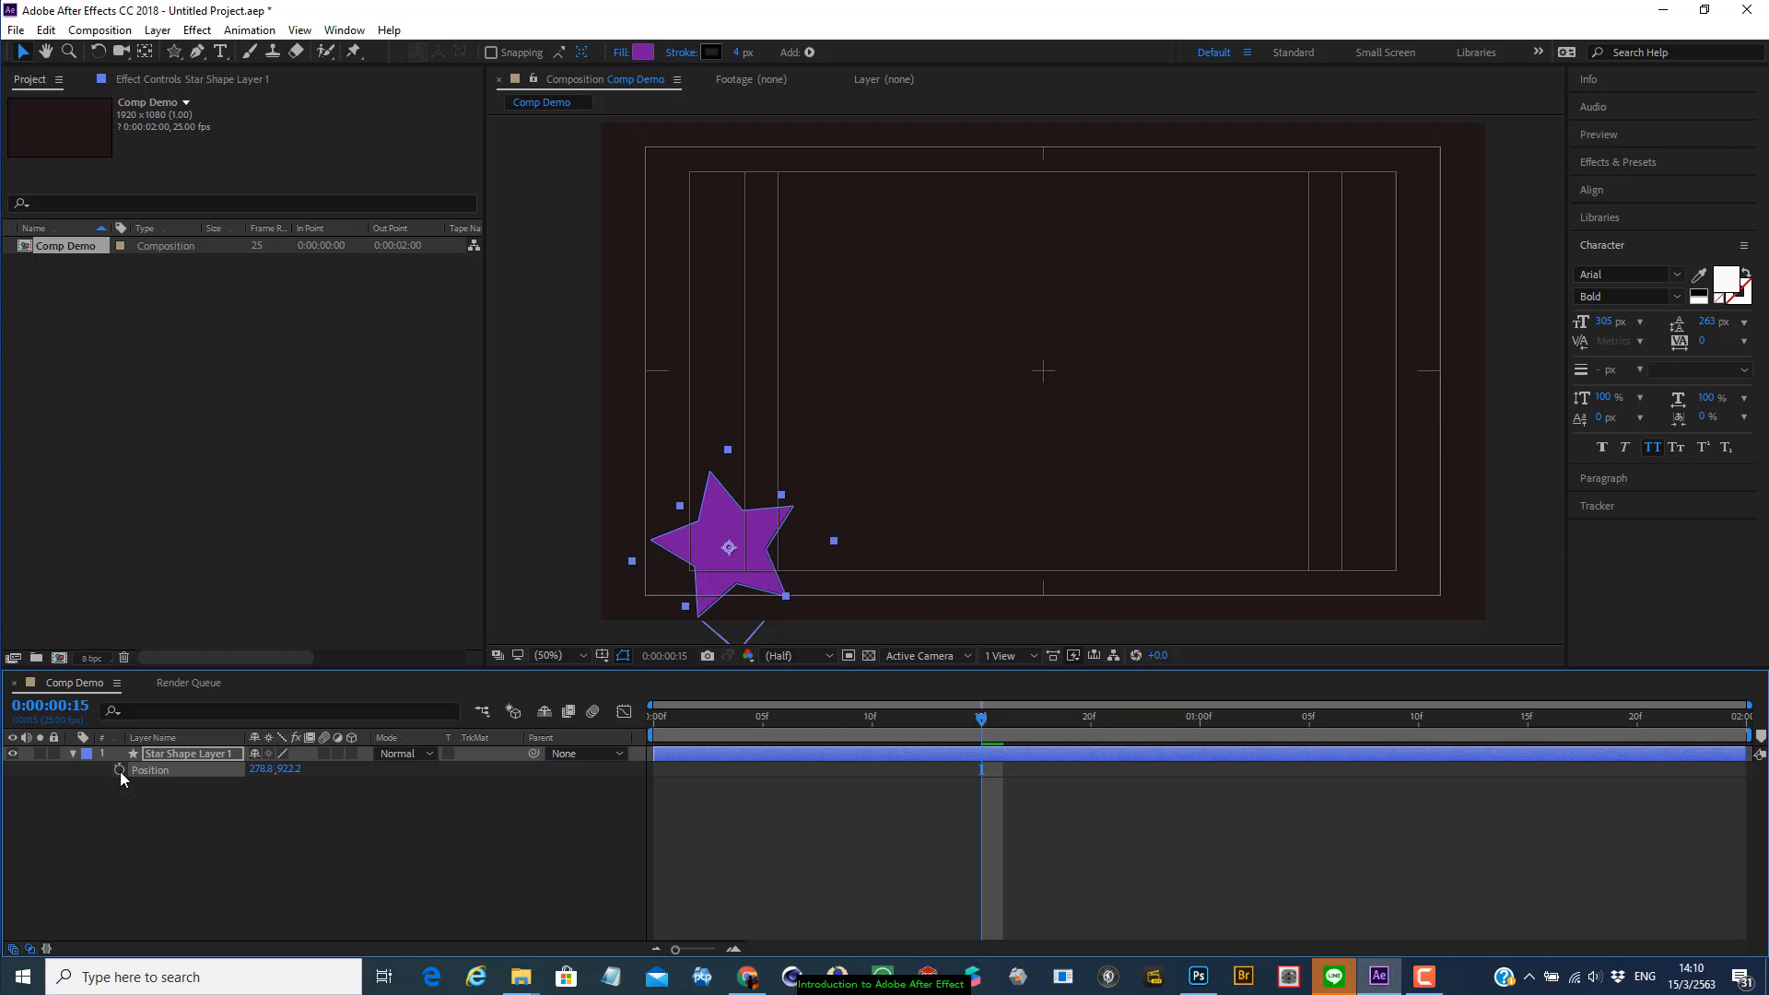
{"action": "left_click", "coordinate": [119, 771]}
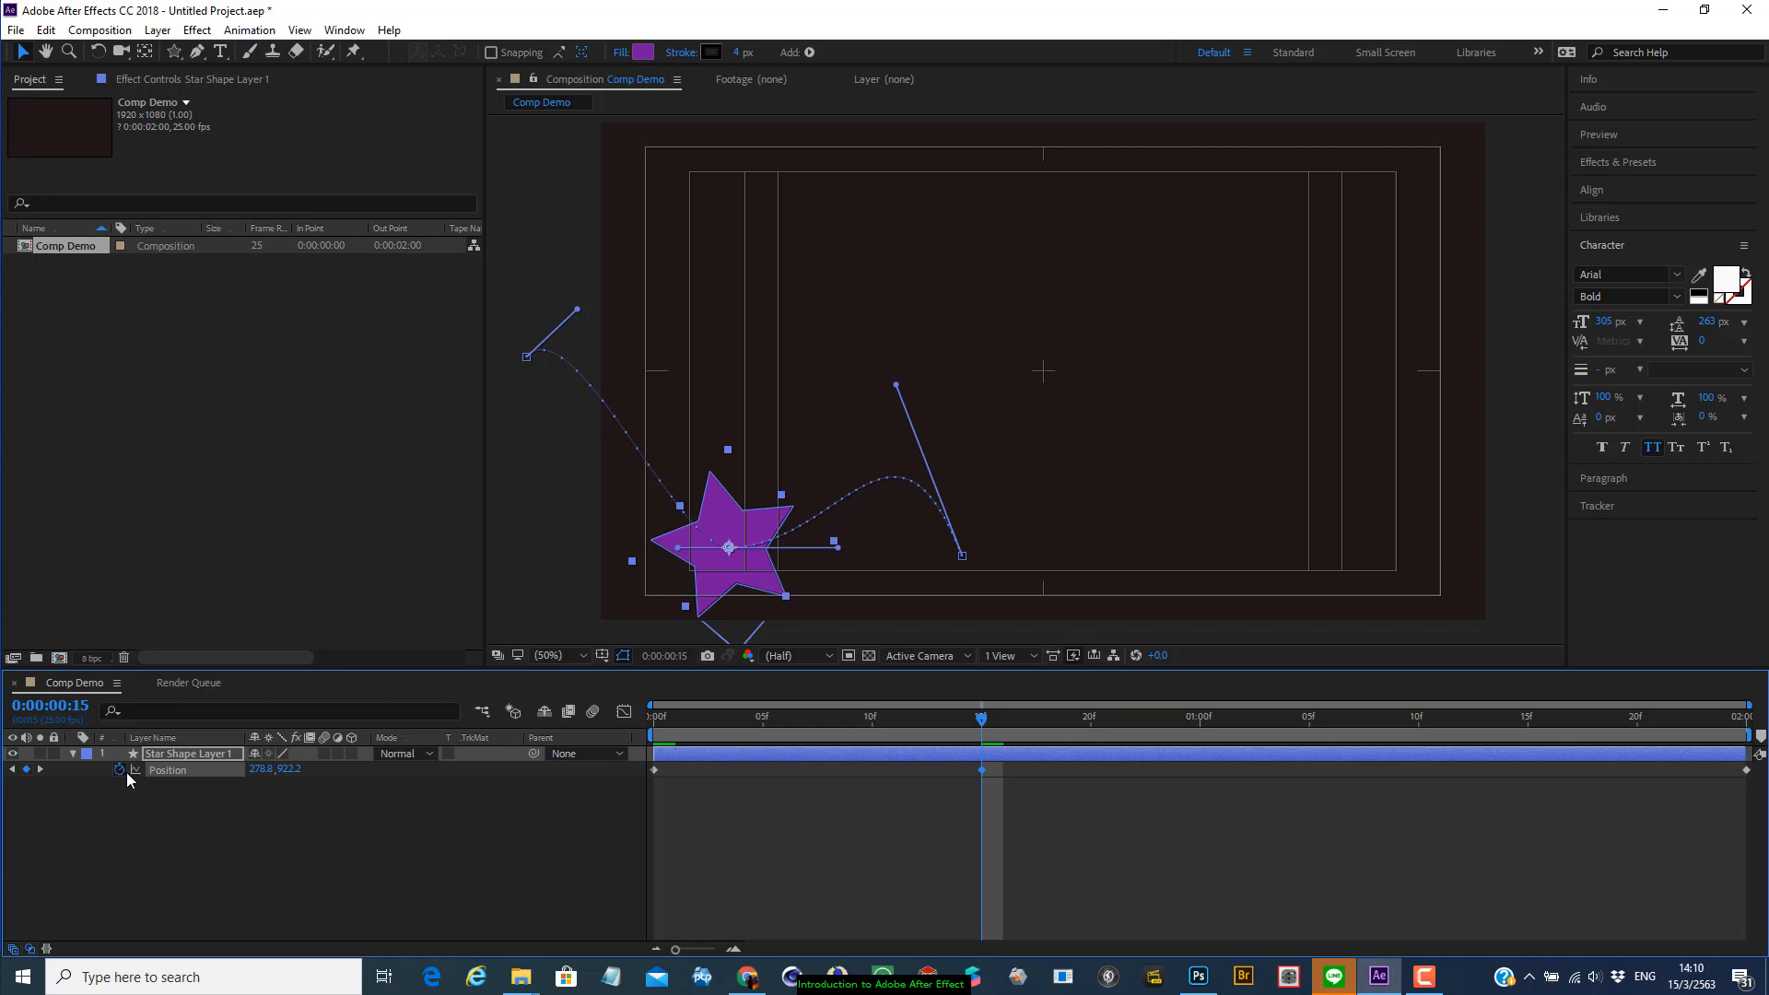
{"action": "left_click", "coordinate": [117, 769]}
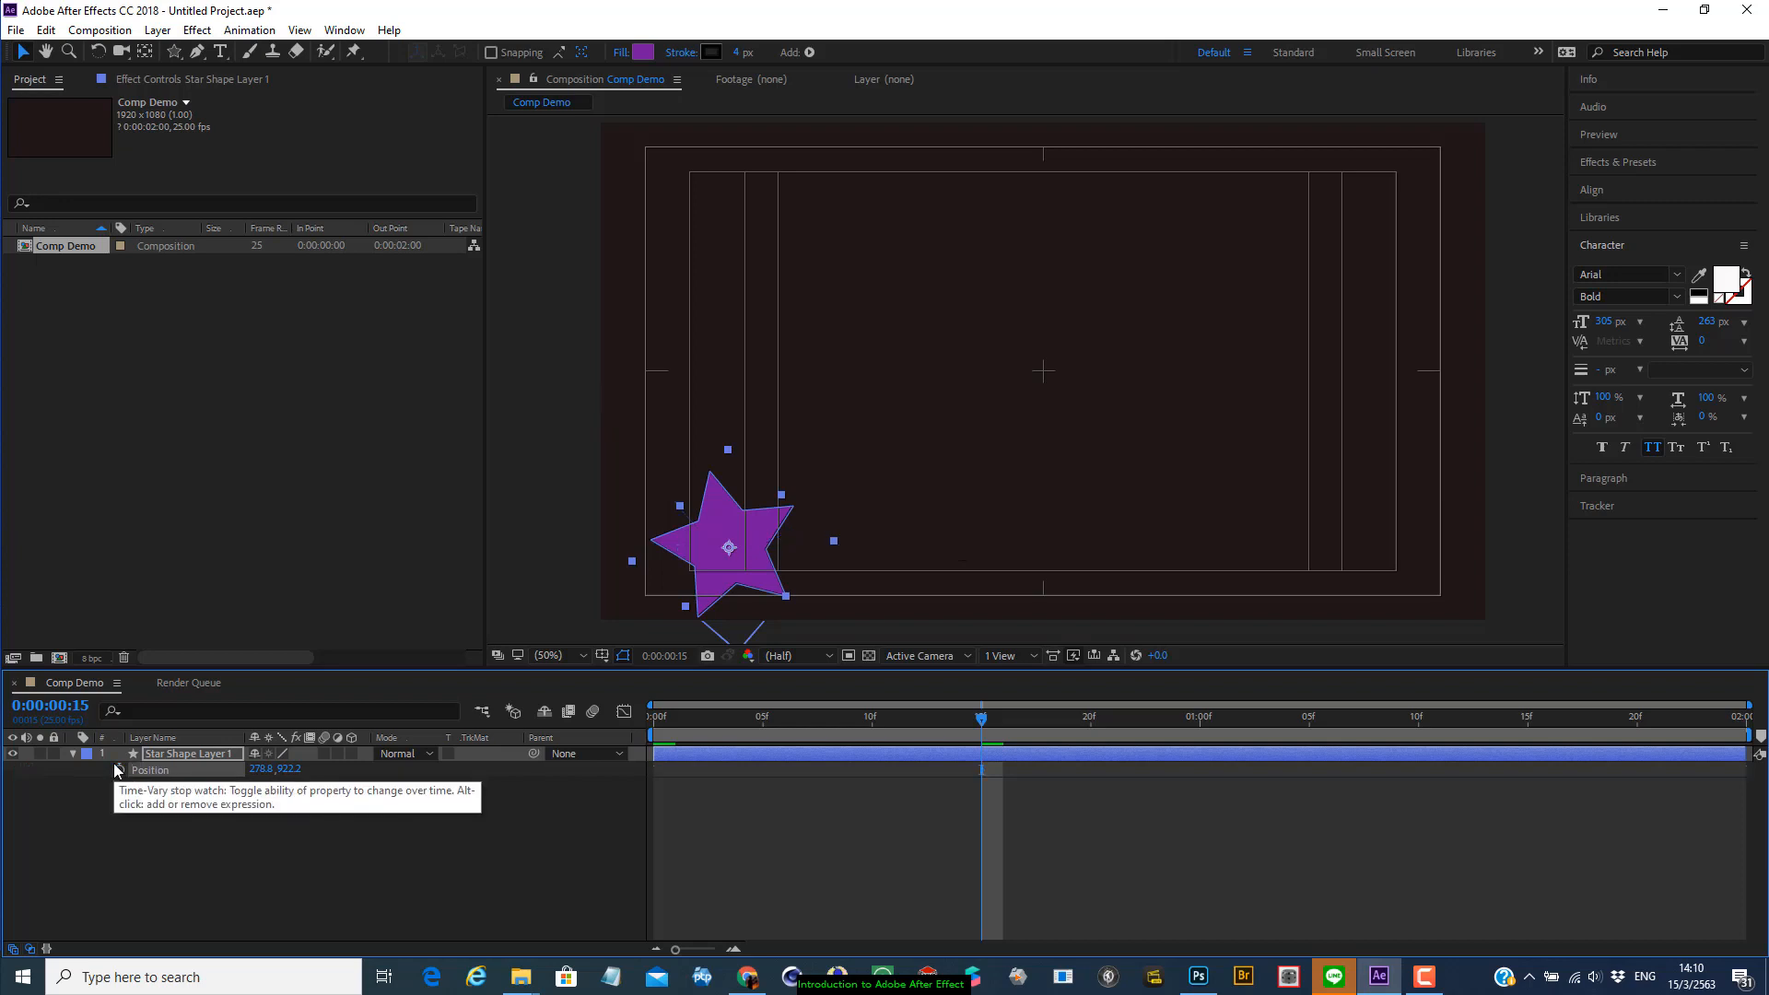
{"action": "key", "text": "r"}
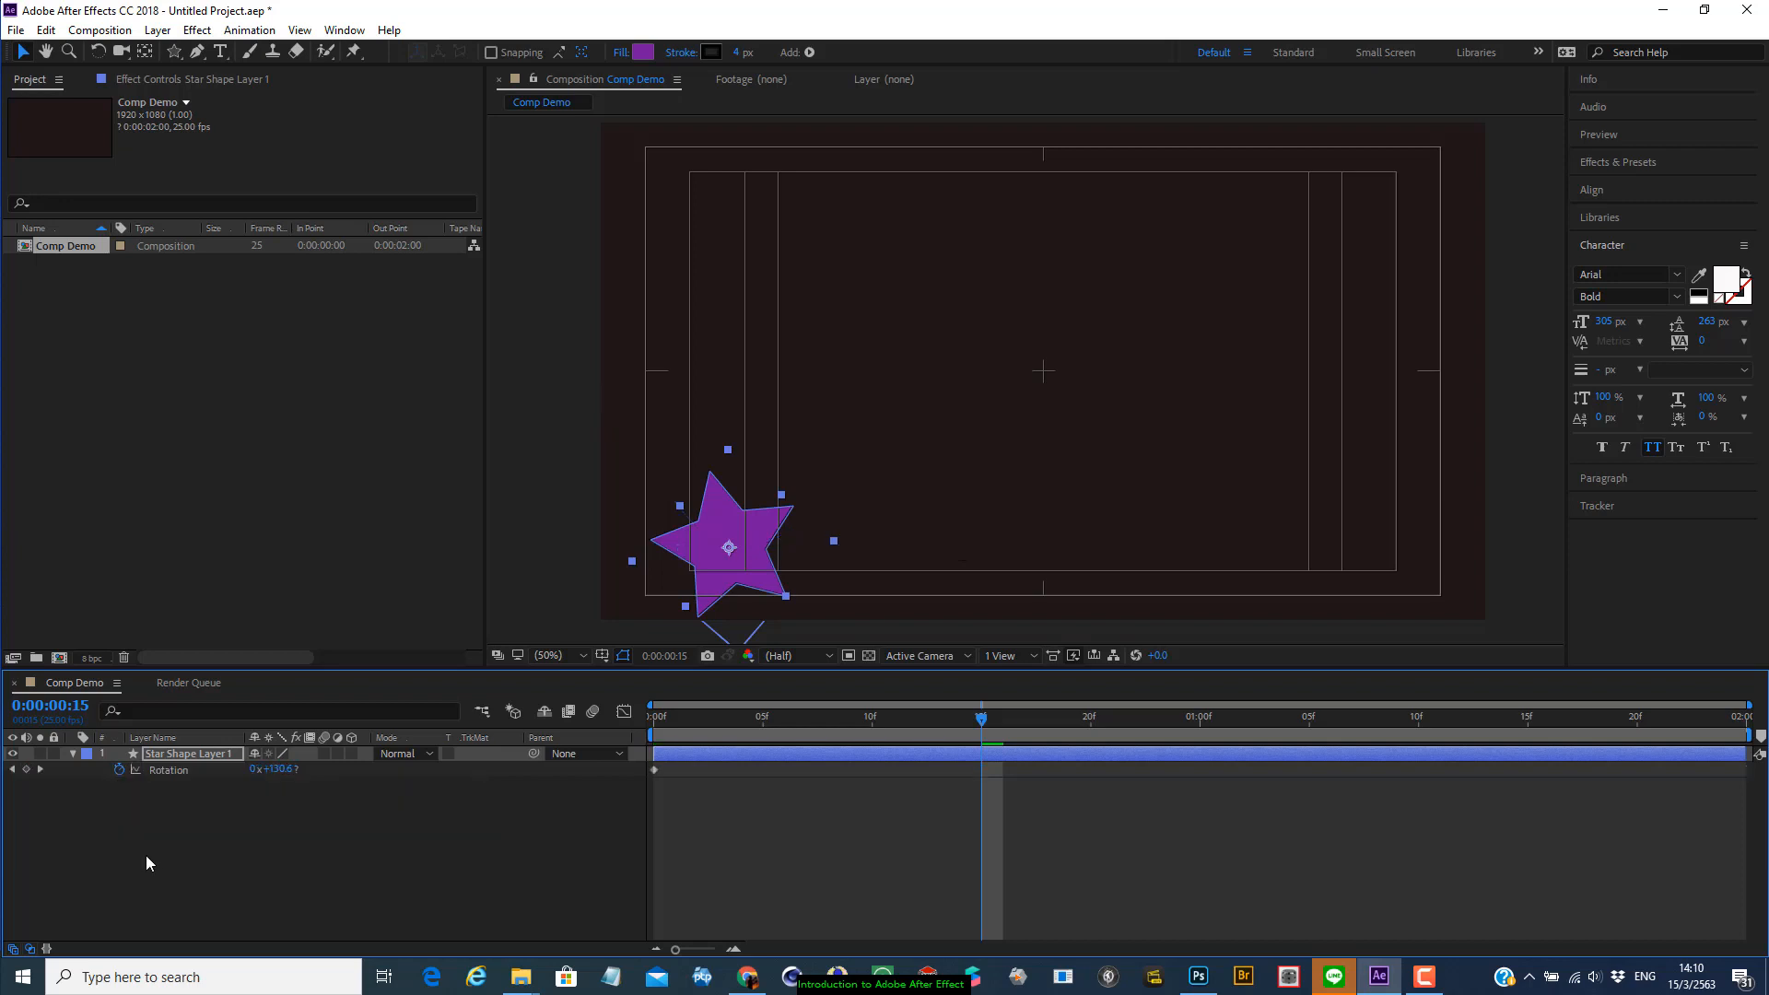
{"action": "left_click", "coordinate": [119, 770]}
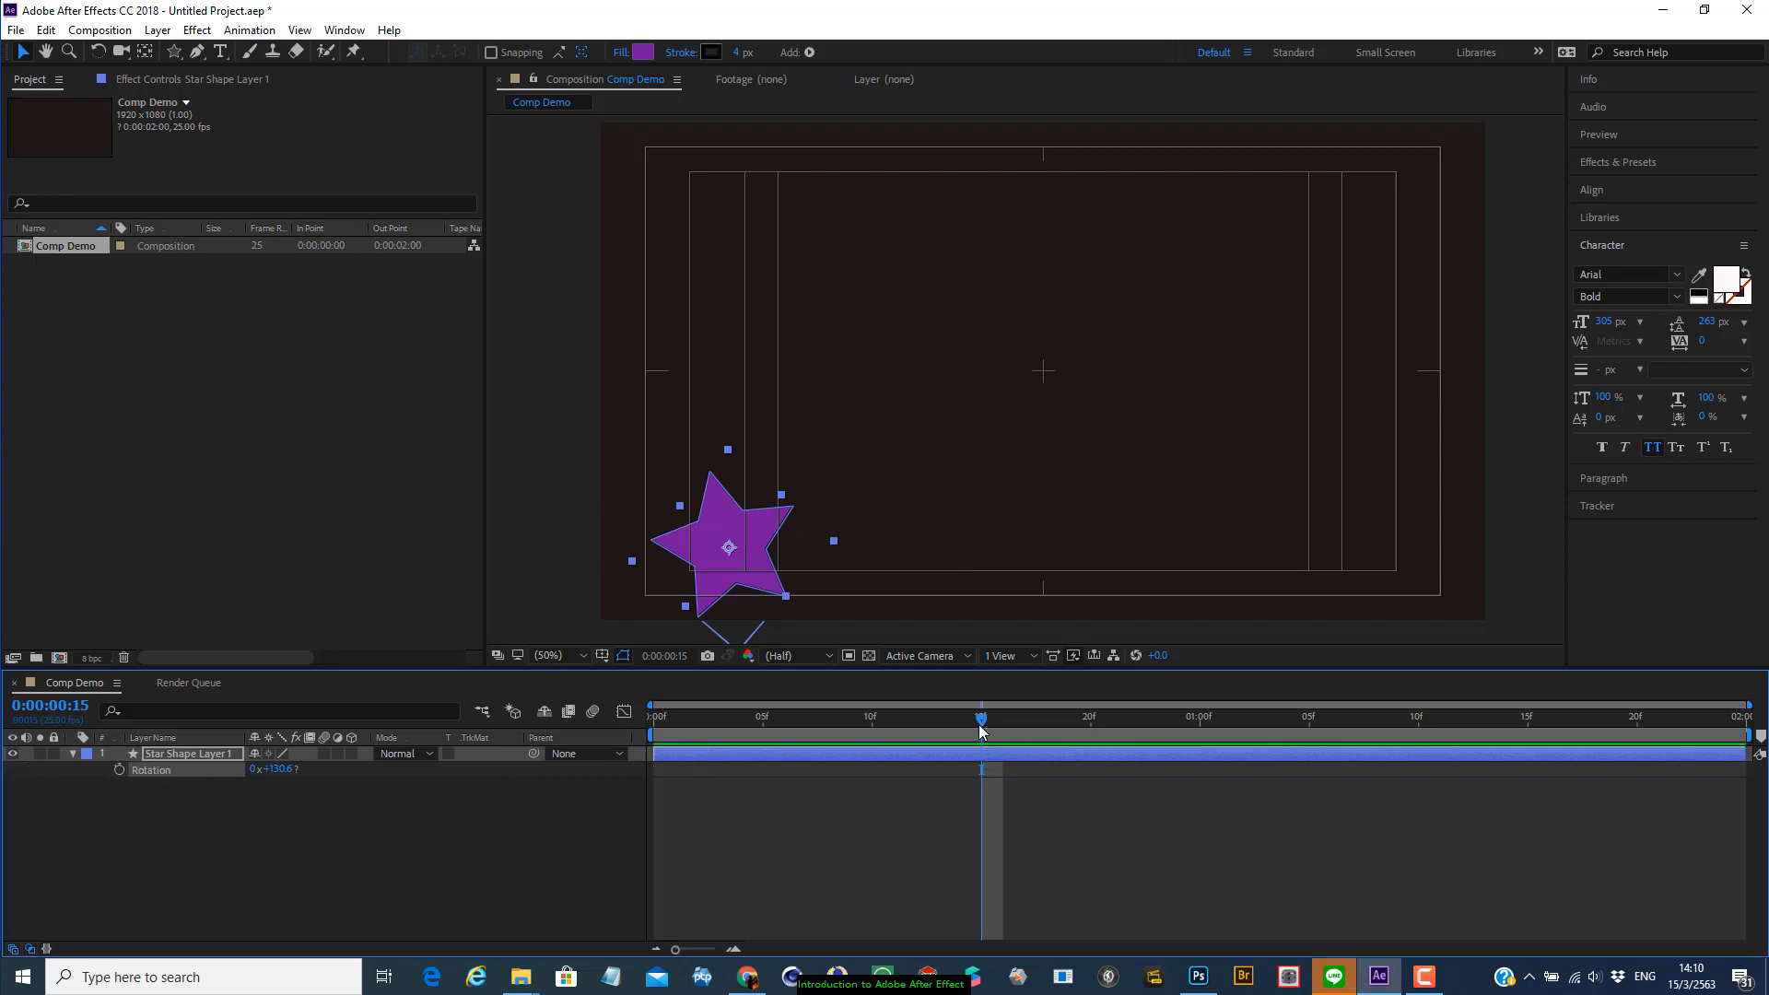
Set the star's rotation to 0° with the current time at 0:00:00:00
{"action": "left_click_drag", "start_coordinate": [978, 715], "coordinate": [583, 723]}
{"action": "left_click", "coordinate": [729, 531]}
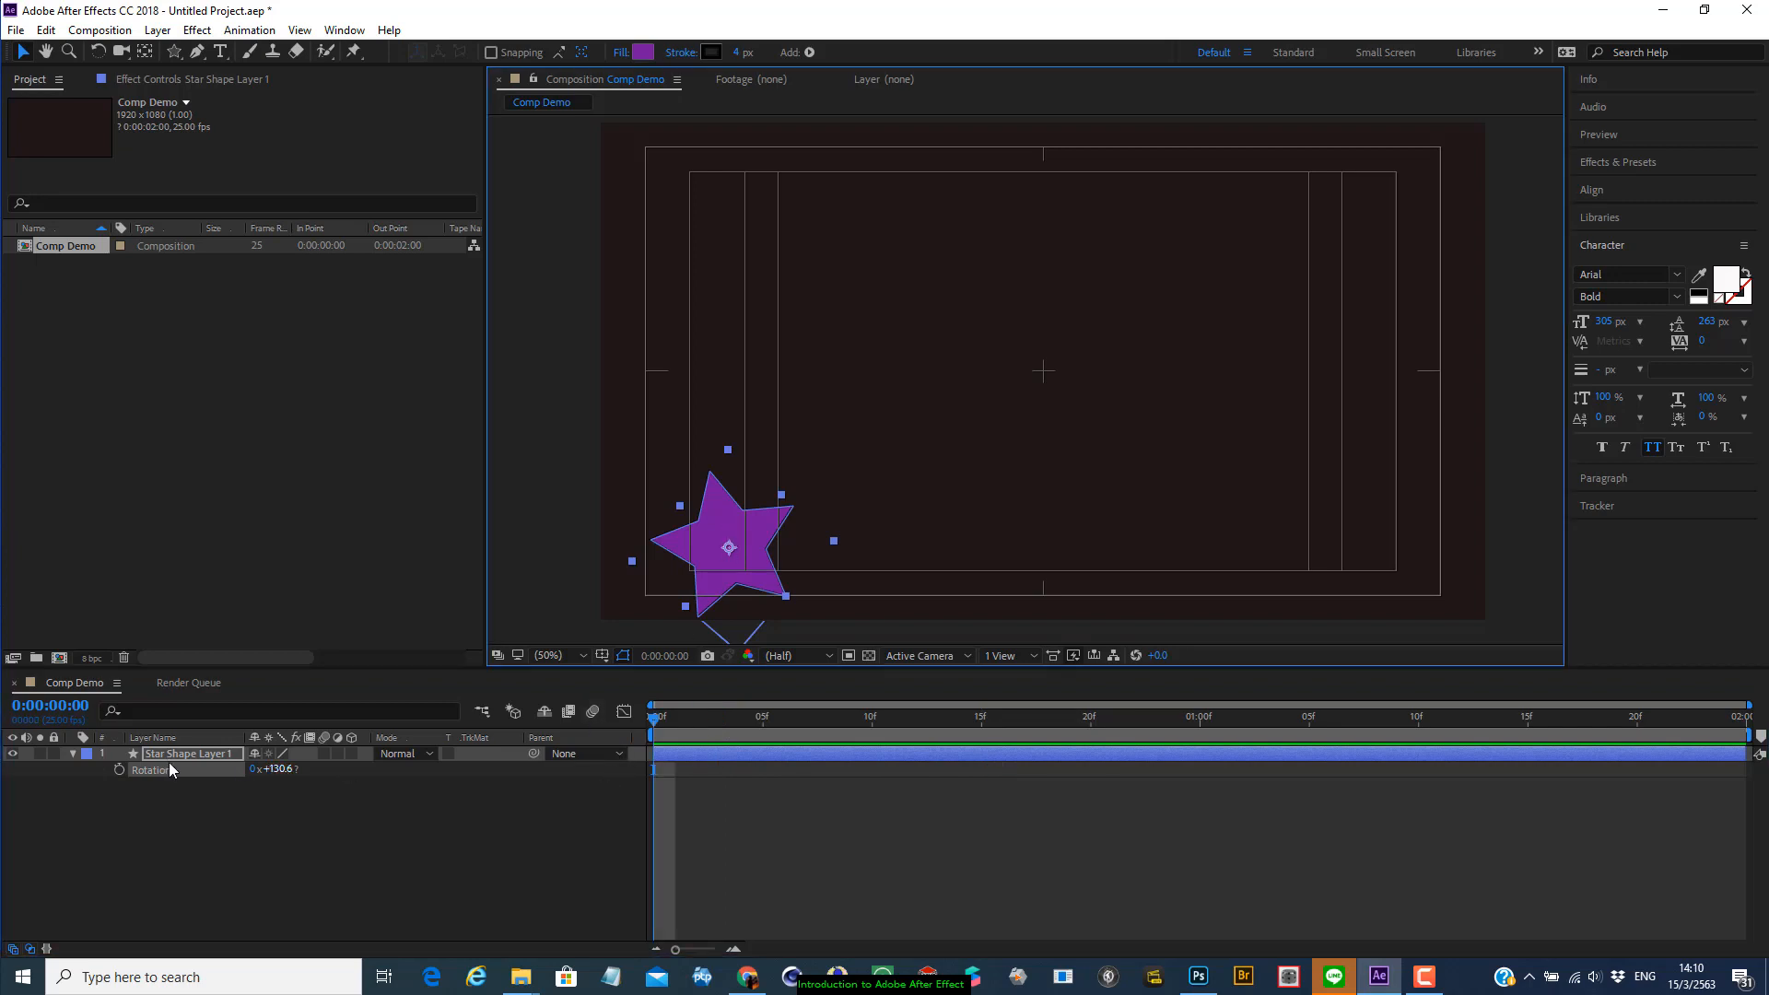
{"action": "left_click", "coordinate": [294, 770]}
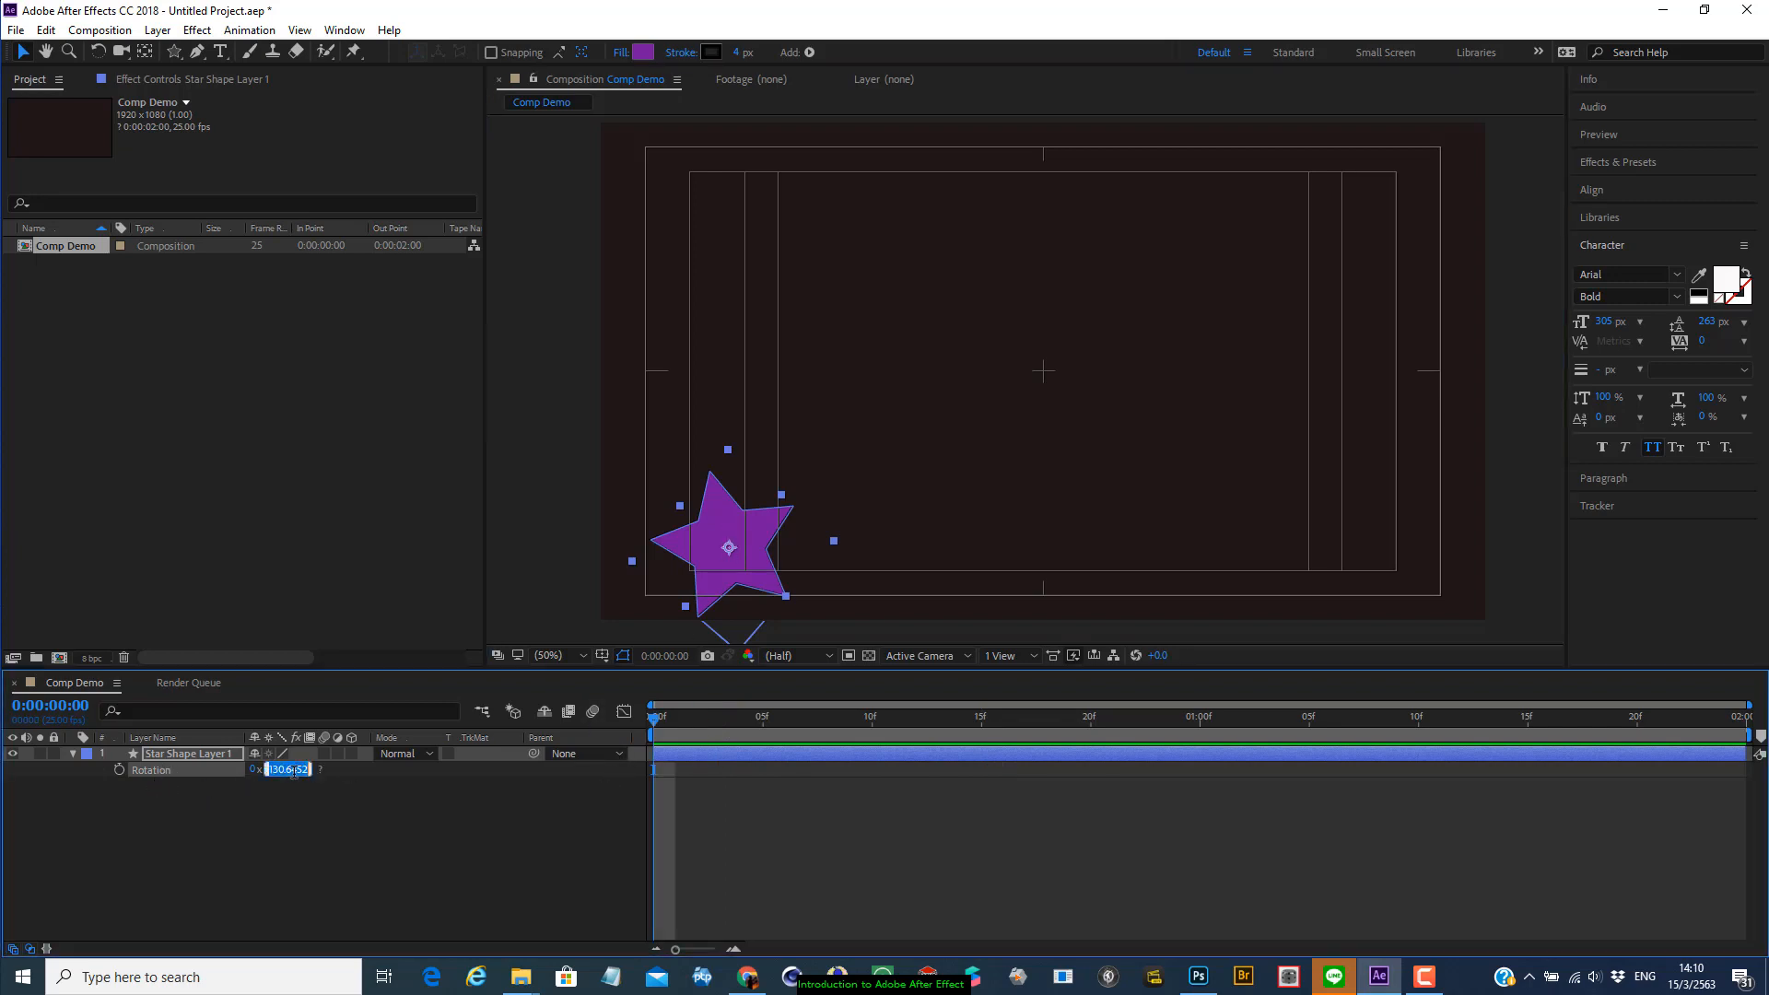
{"action": "type", "text": "0"}
{"action": "key", "text": "Return"}
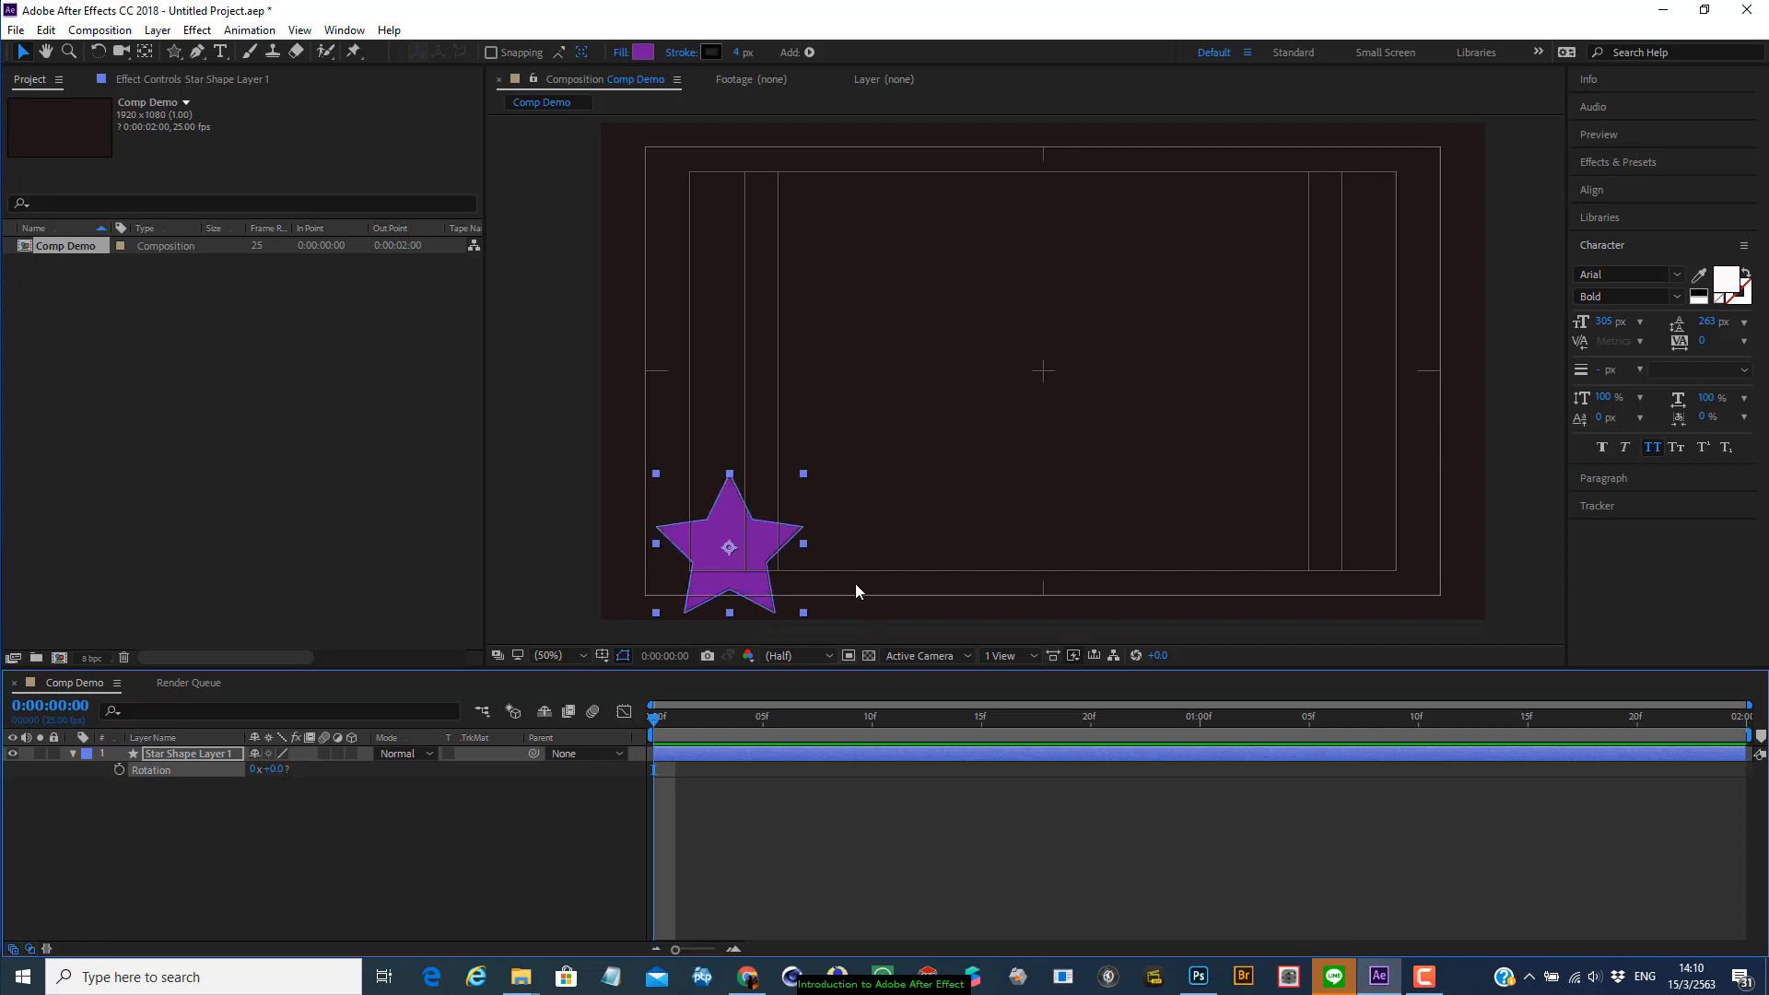
Keyframe the star's Position from just outside the frame's left edge at 0:00:00:00 straight across to beyond its right edge at 0:00:01:24
{"action": "left_click_drag", "start_coordinate": [770, 544], "coordinate": [559, 353]}
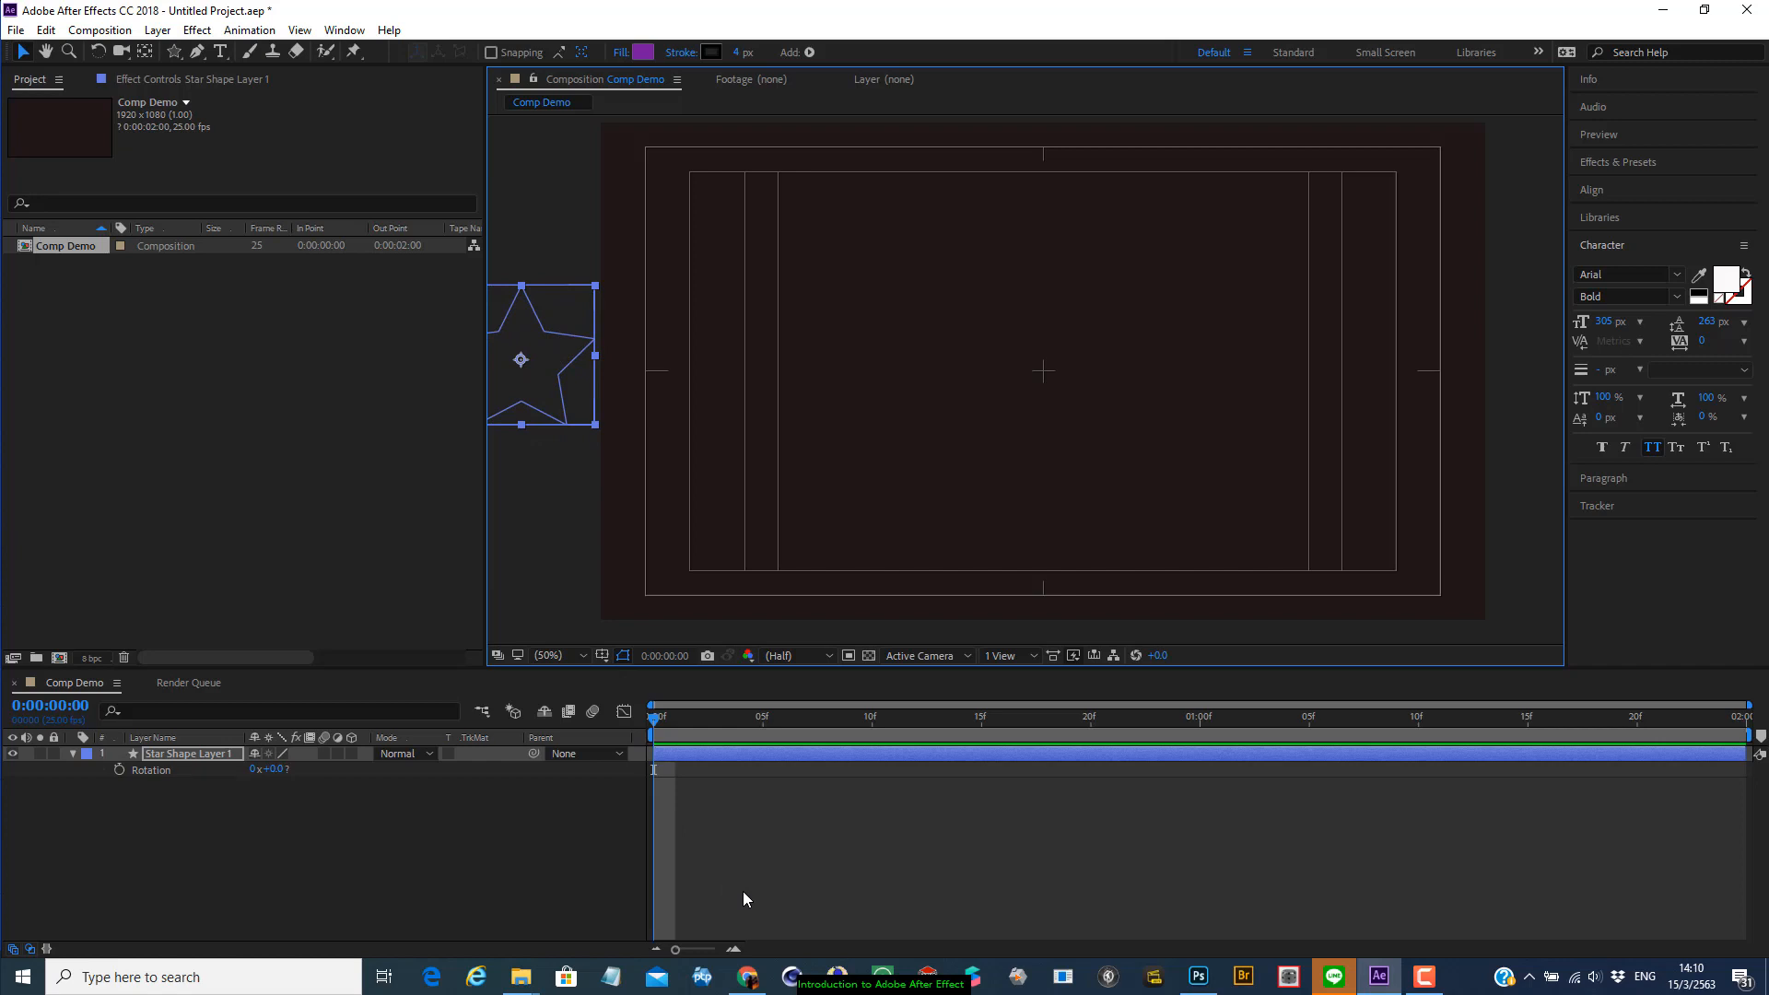
{"action": "key", "text": "p"}
{"action": "left_click", "coordinate": [120, 770]}
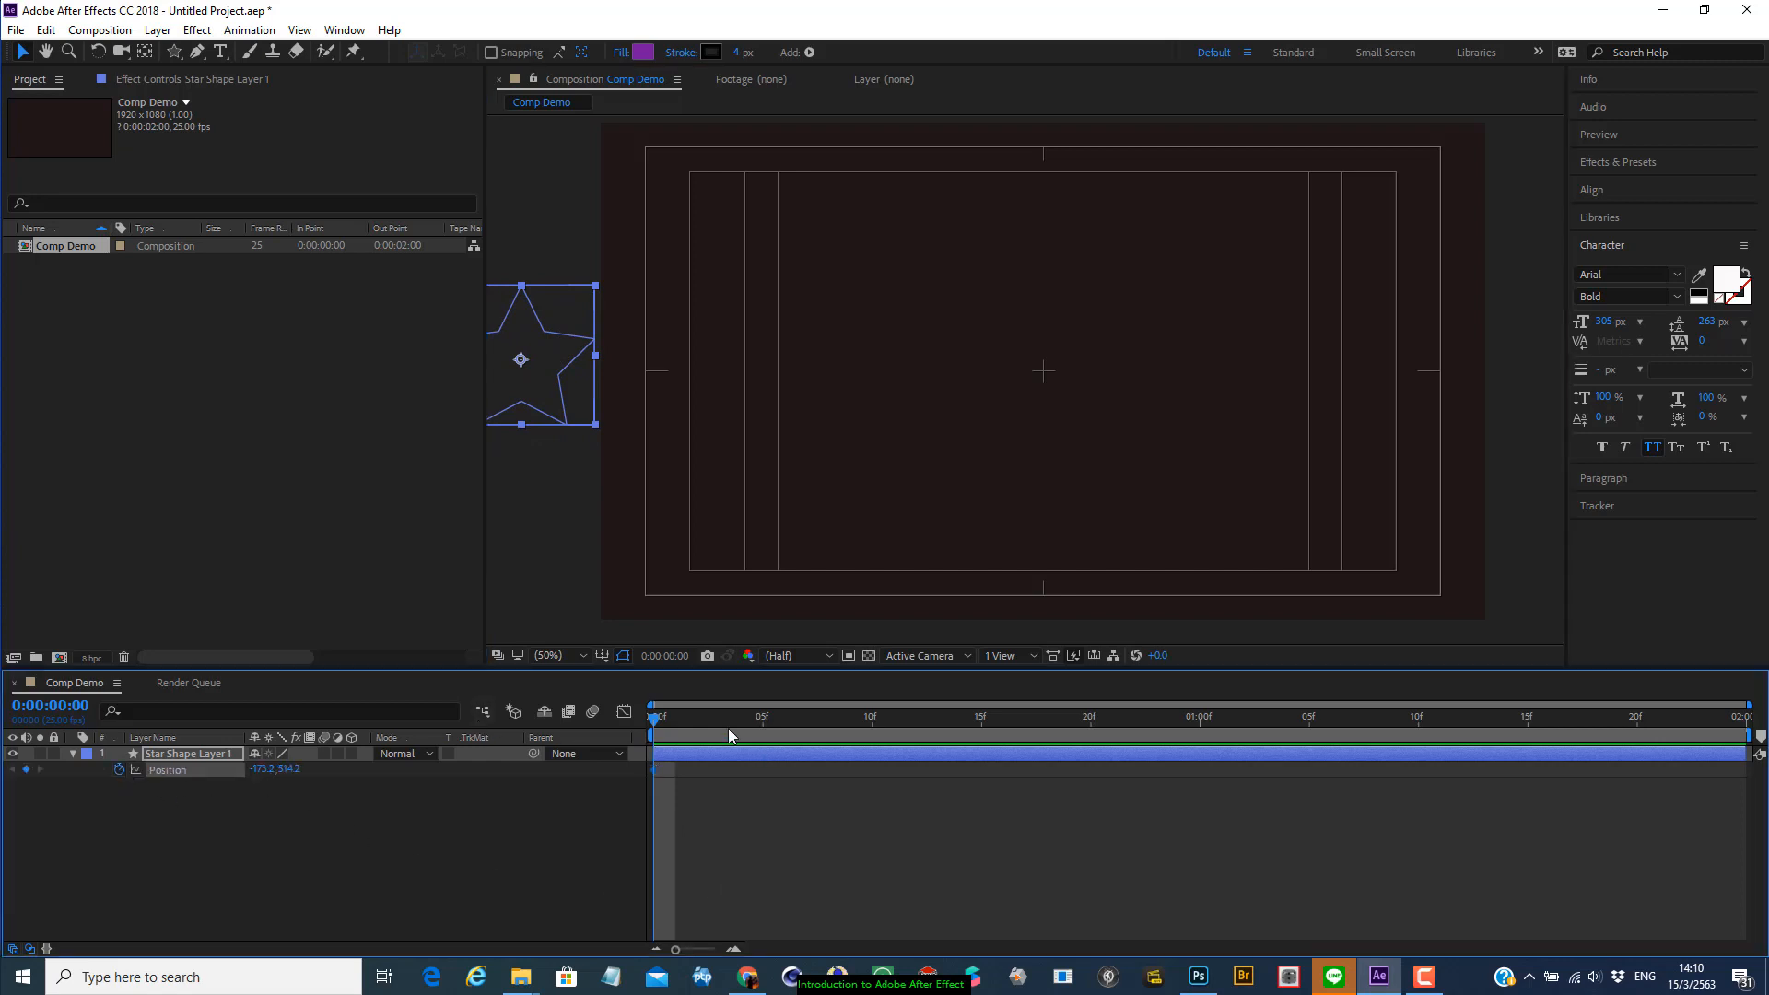
{"action": "left_click_drag", "start_coordinate": [651, 717], "coordinate": [1724, 718]}
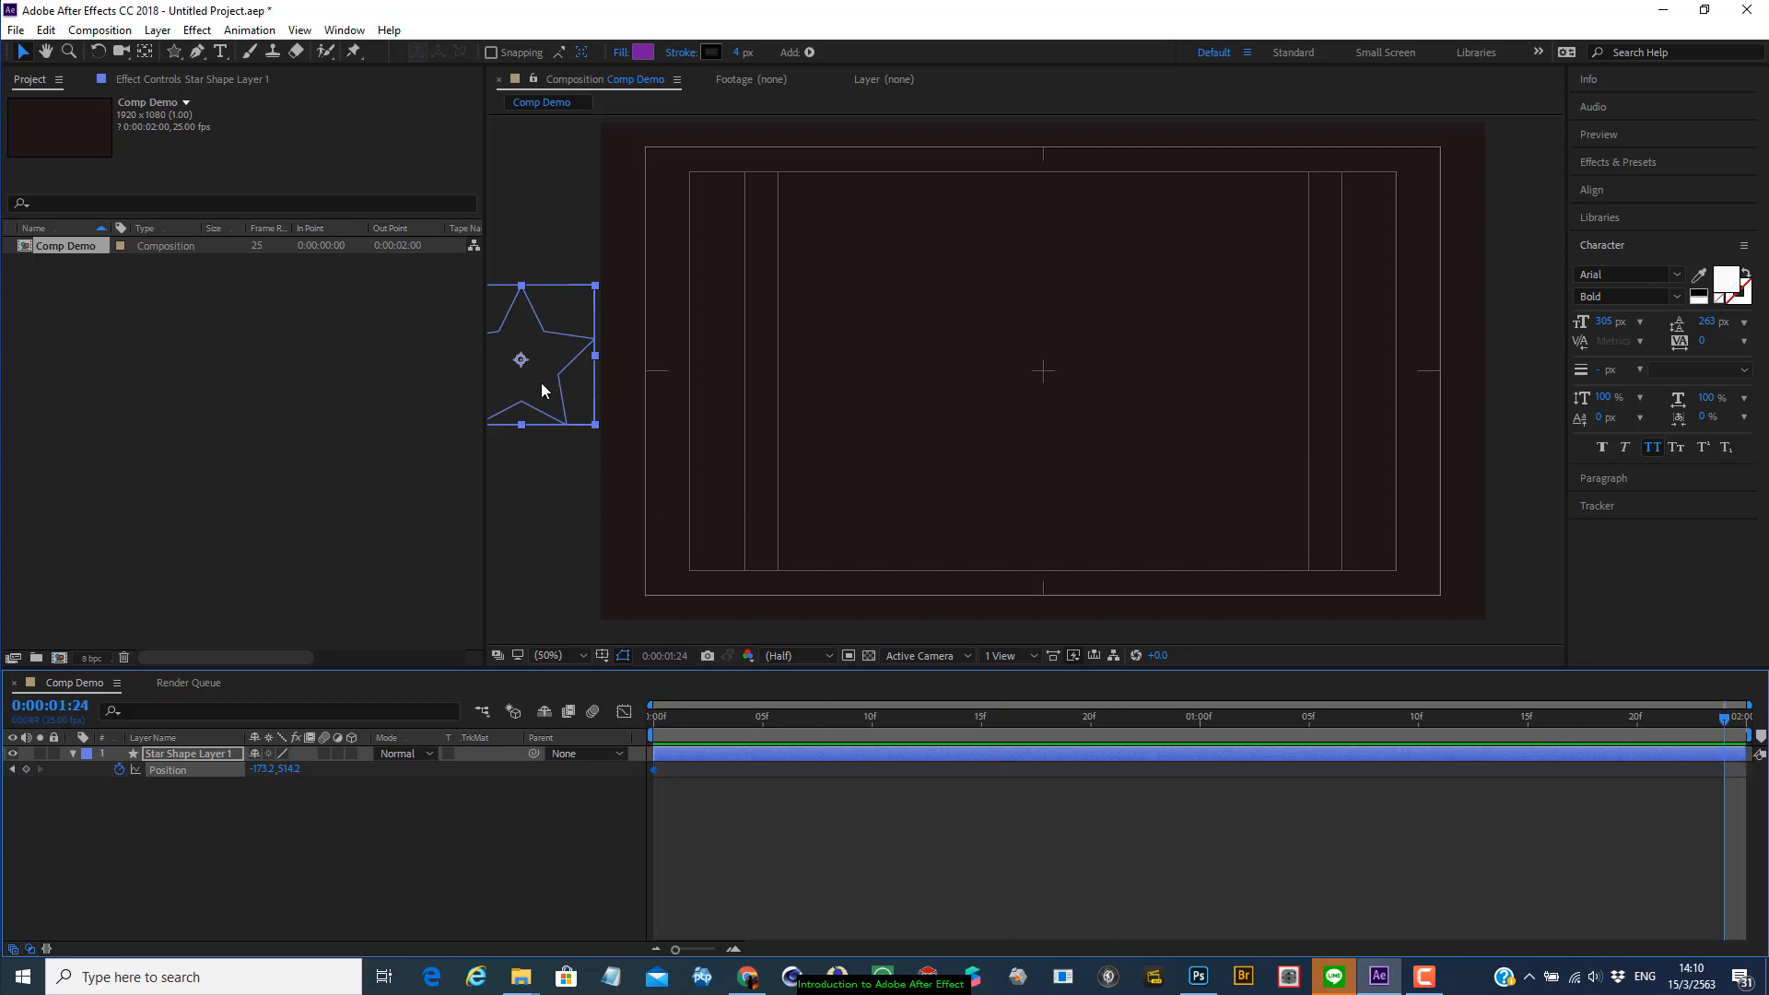
{"action": "left_click_drag", "start_coordinate": [542, 387], "coordinate": [1591, 402]}
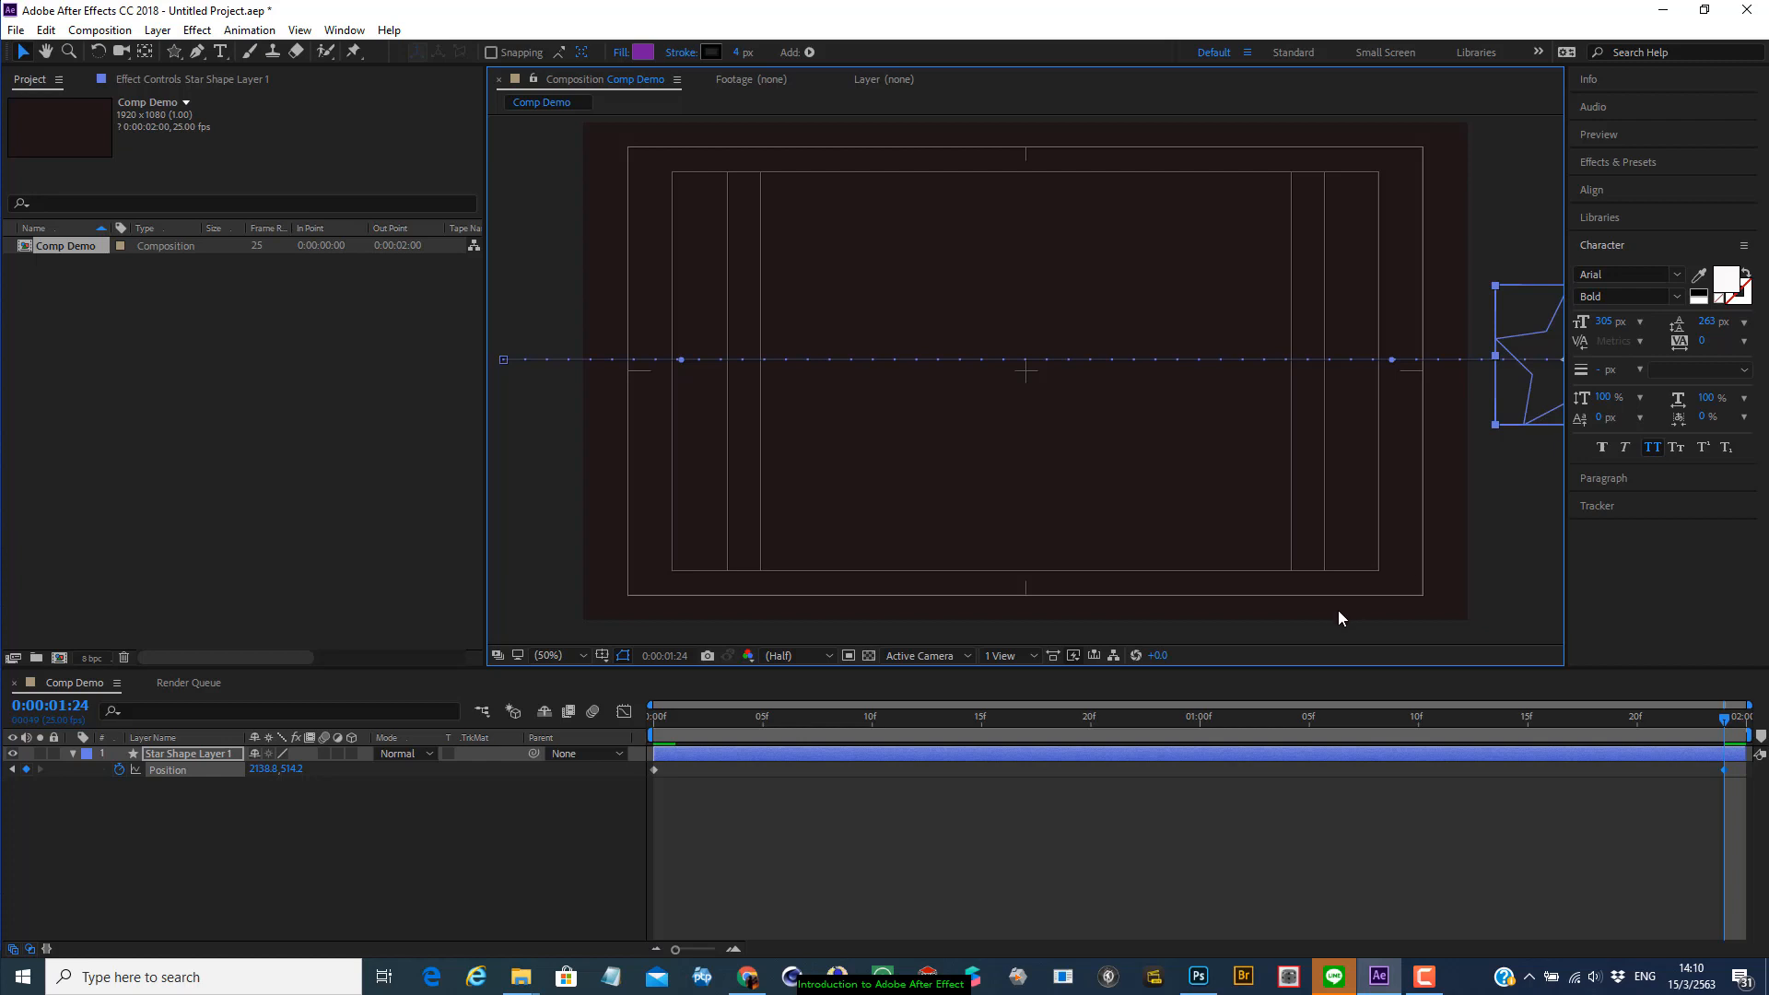
Hide the Title/Action Safe guides in the composition view
{"action": "left_click", "coordinate": [604, 656]}
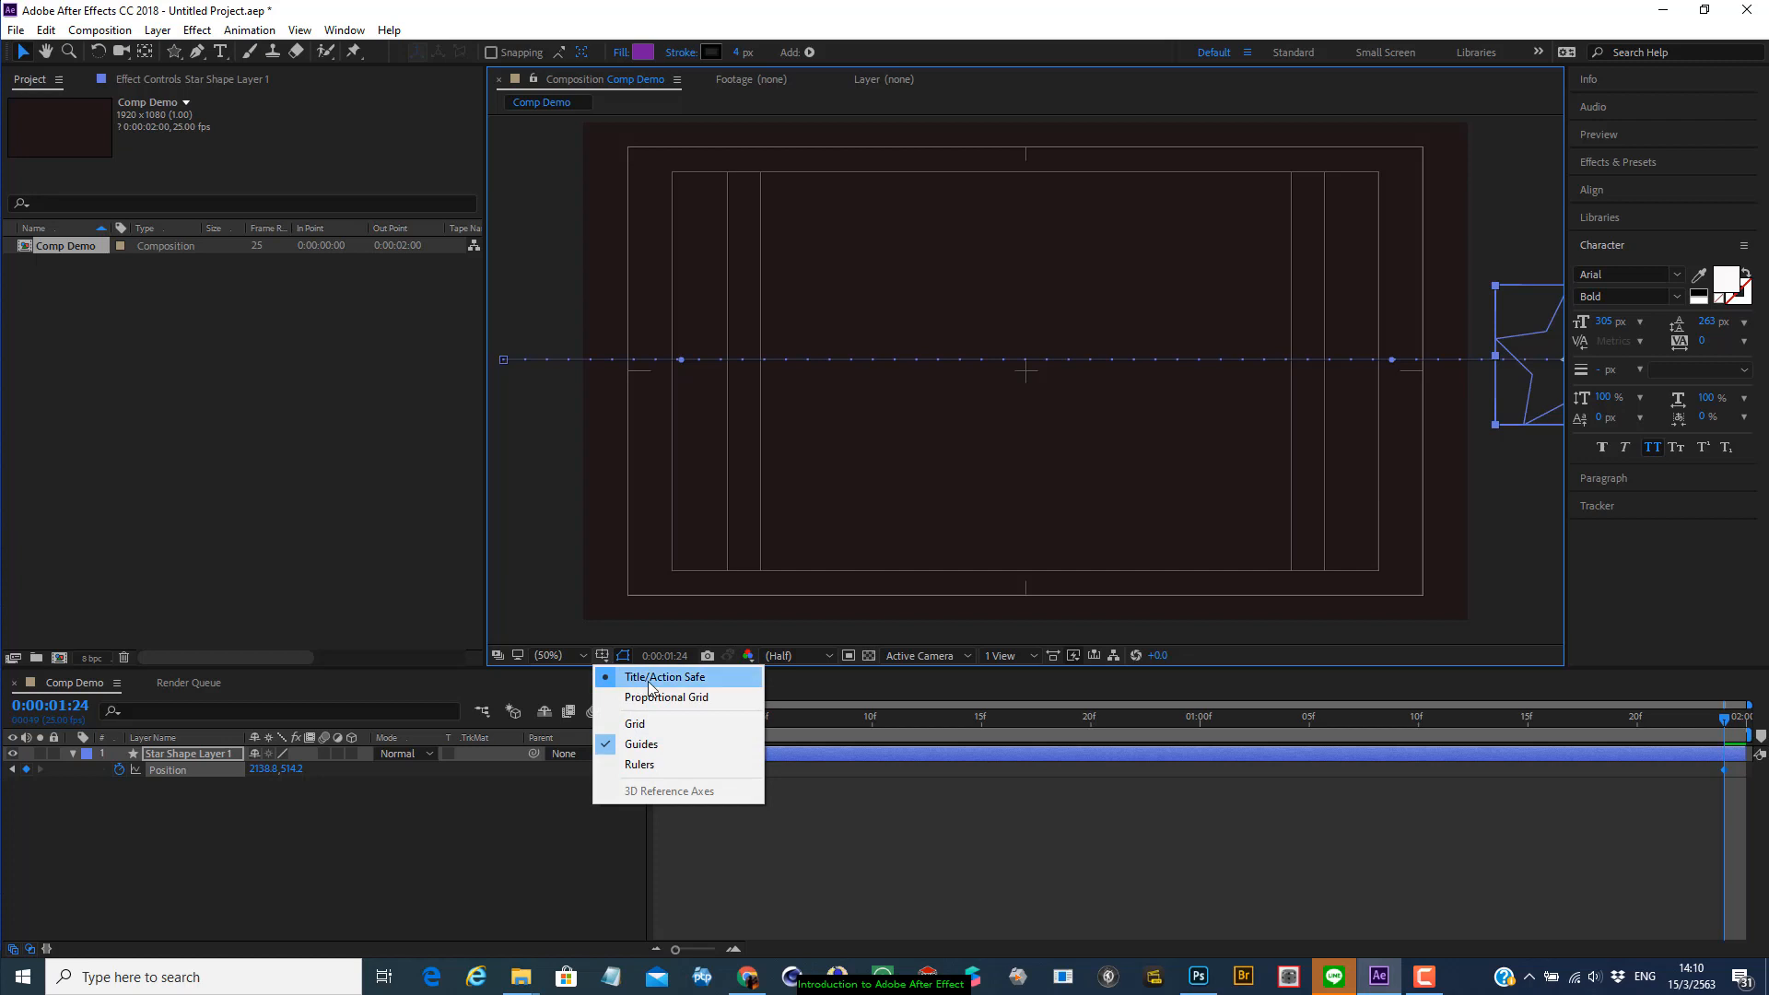
{"action": "left_click", "coordinate": [663, 677]}
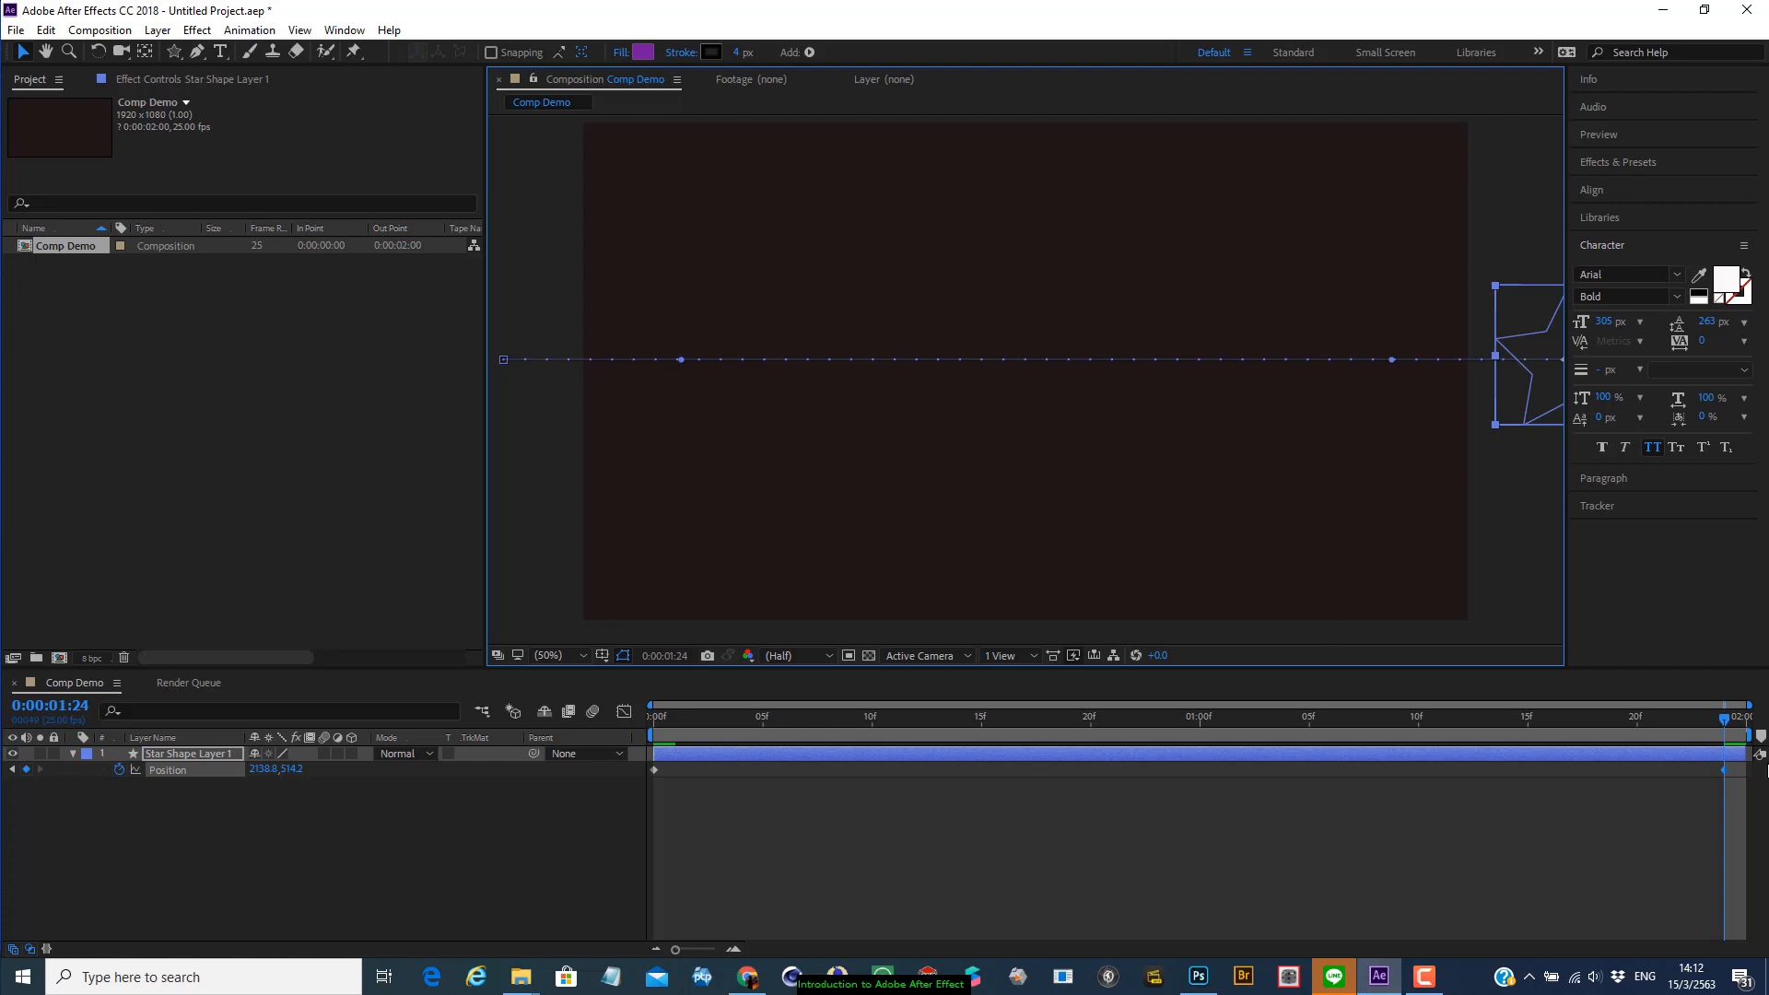
Apply Easy Ease Out to the Position keyframe at 0:00:00:00 and preview the star's movement
{"action": "left_click_drag", "start_coordinate": [1724, 720], "coordinate": [517, 712]}
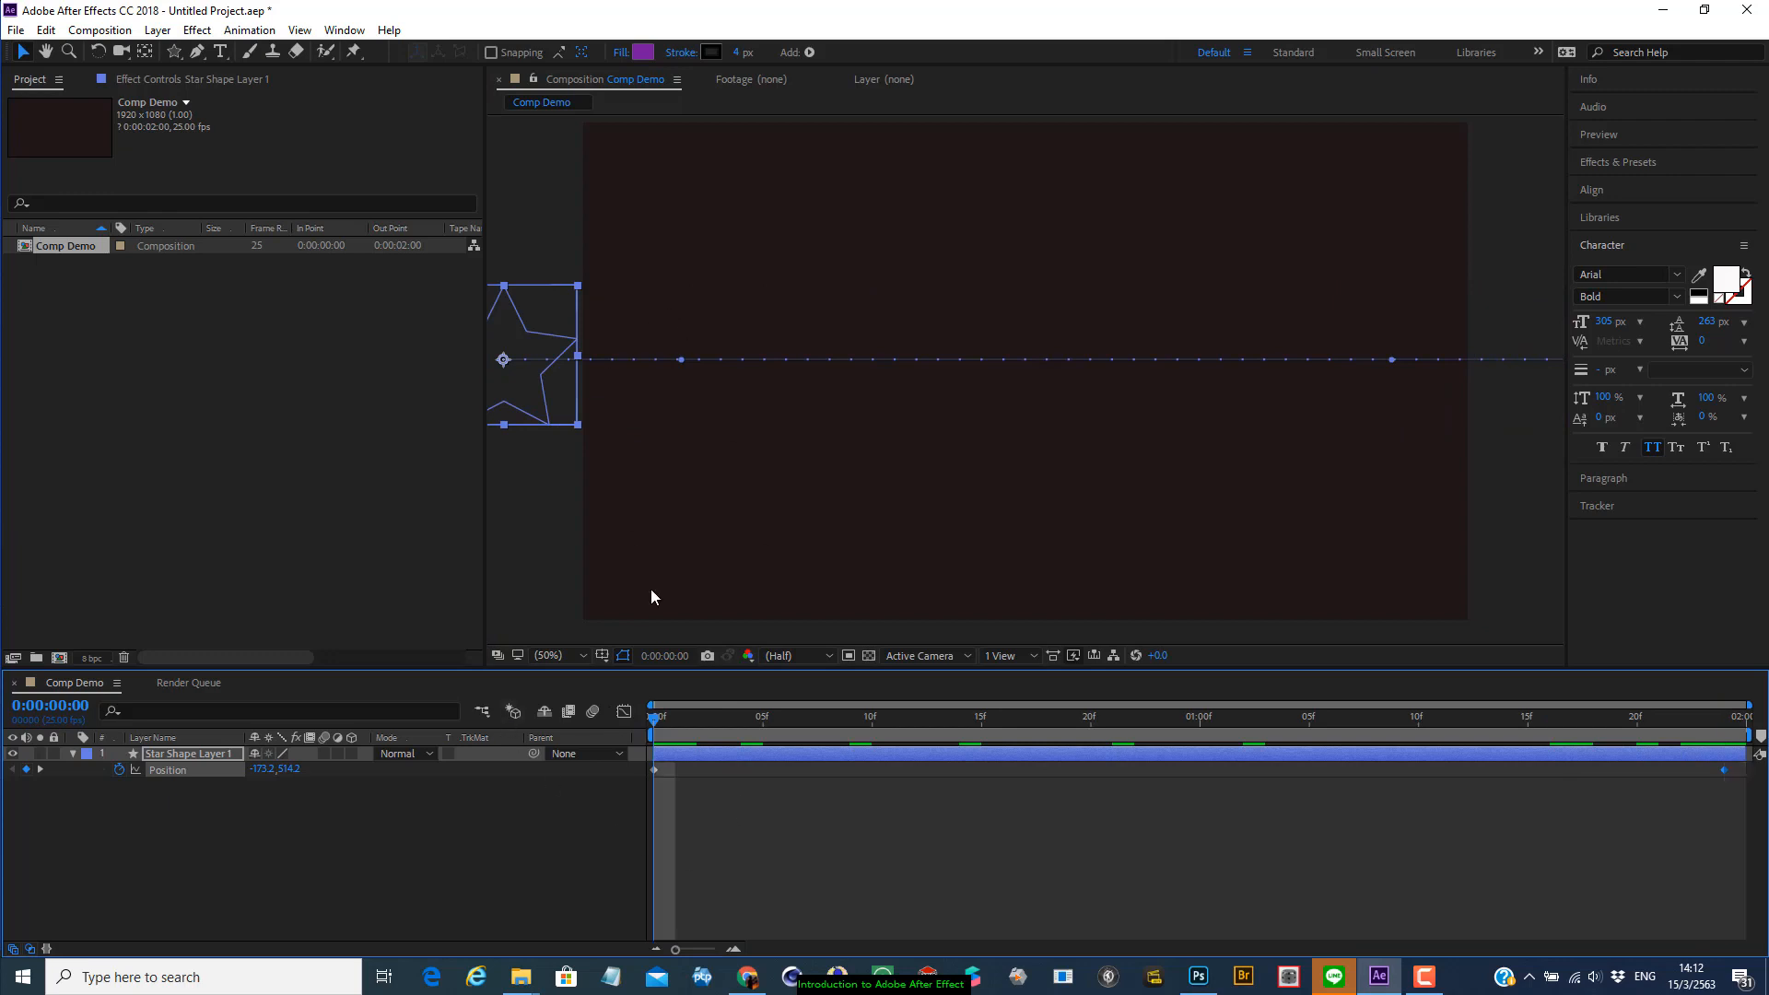
{"action": "left_click", "coordinate": [654, 770]}
{"action": "right_click", "coordinate": [653, 769]}
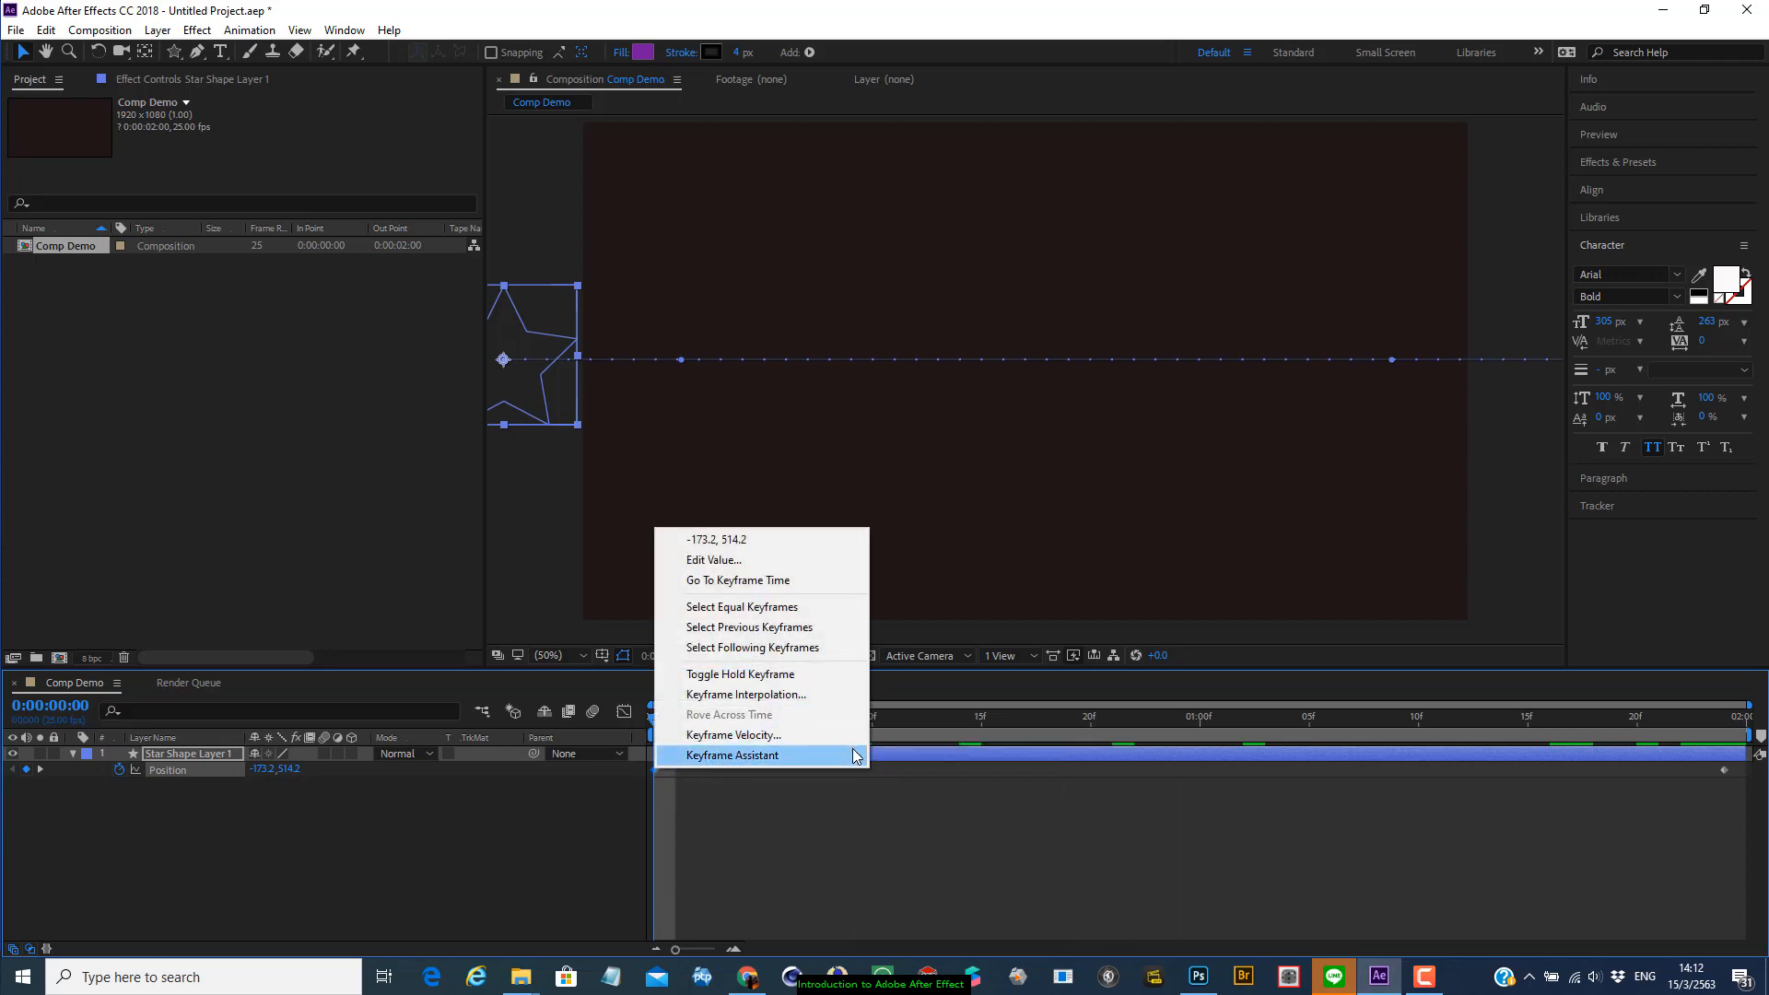
{"action": "mouse_move", "coordinate": [849, 760]}
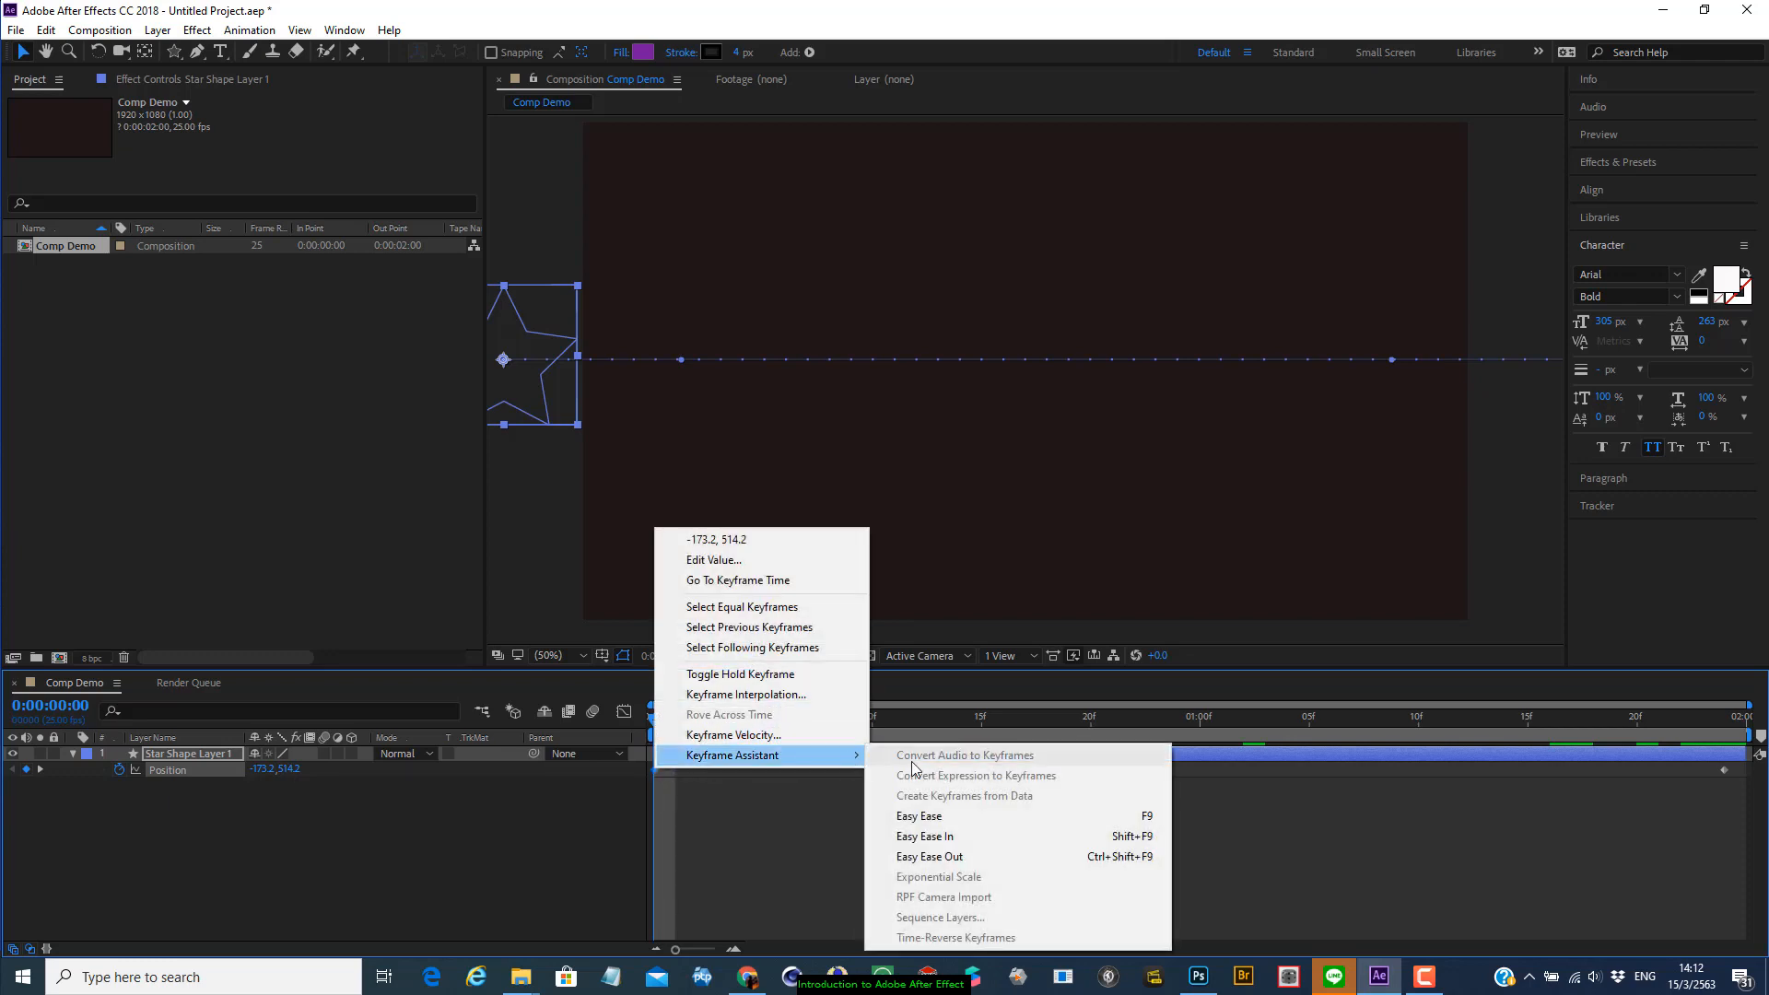
{"action": "left_click", "coordinate": [960, 859]}
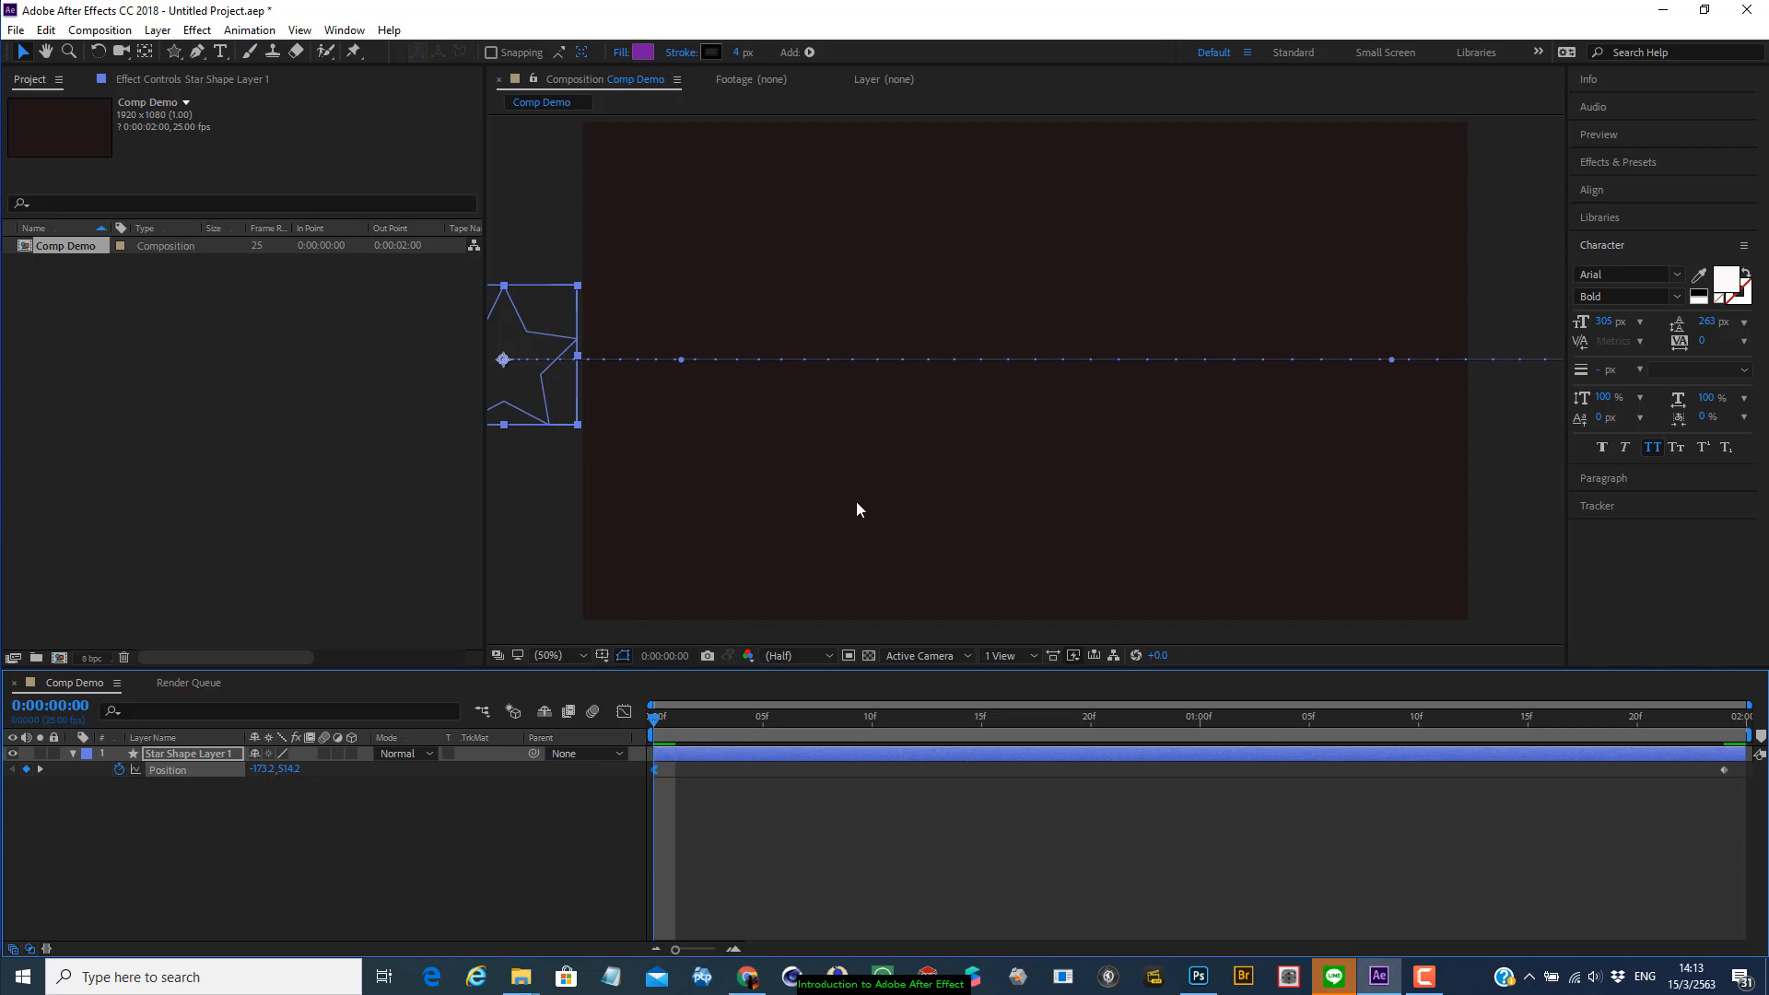
{"action": "left_click", "coordinate": [605, 823]}
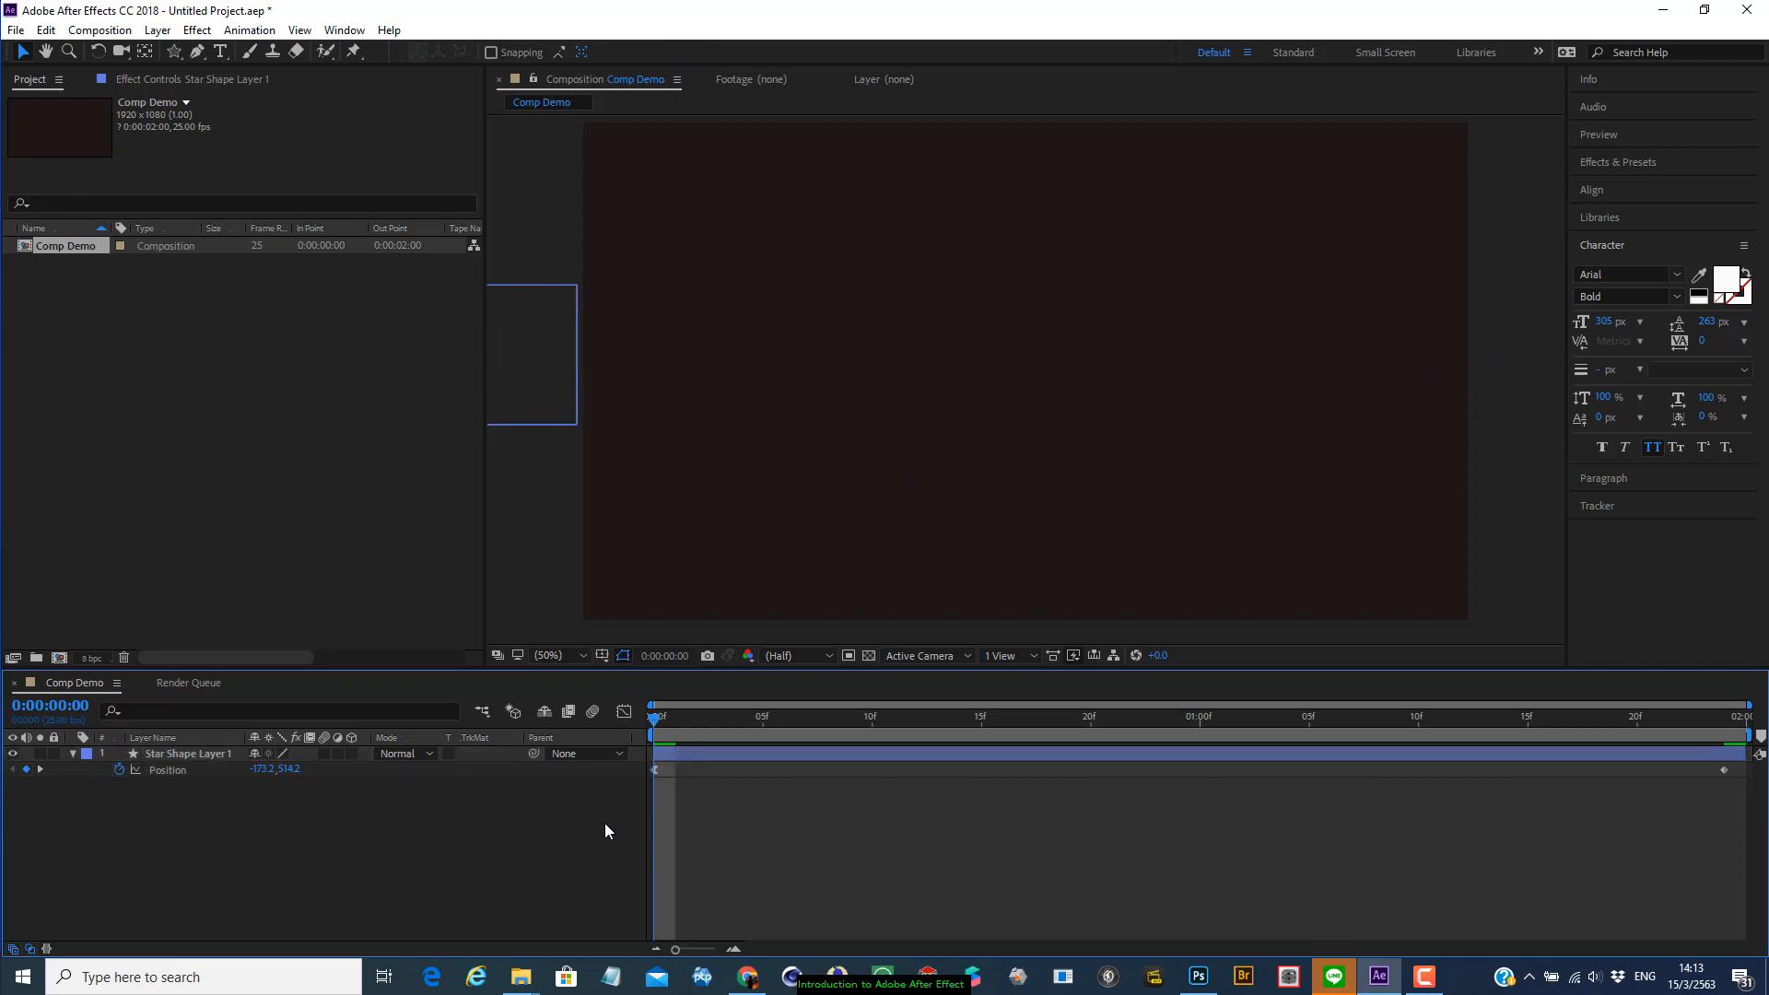
{"action": "key", "text": "space"}
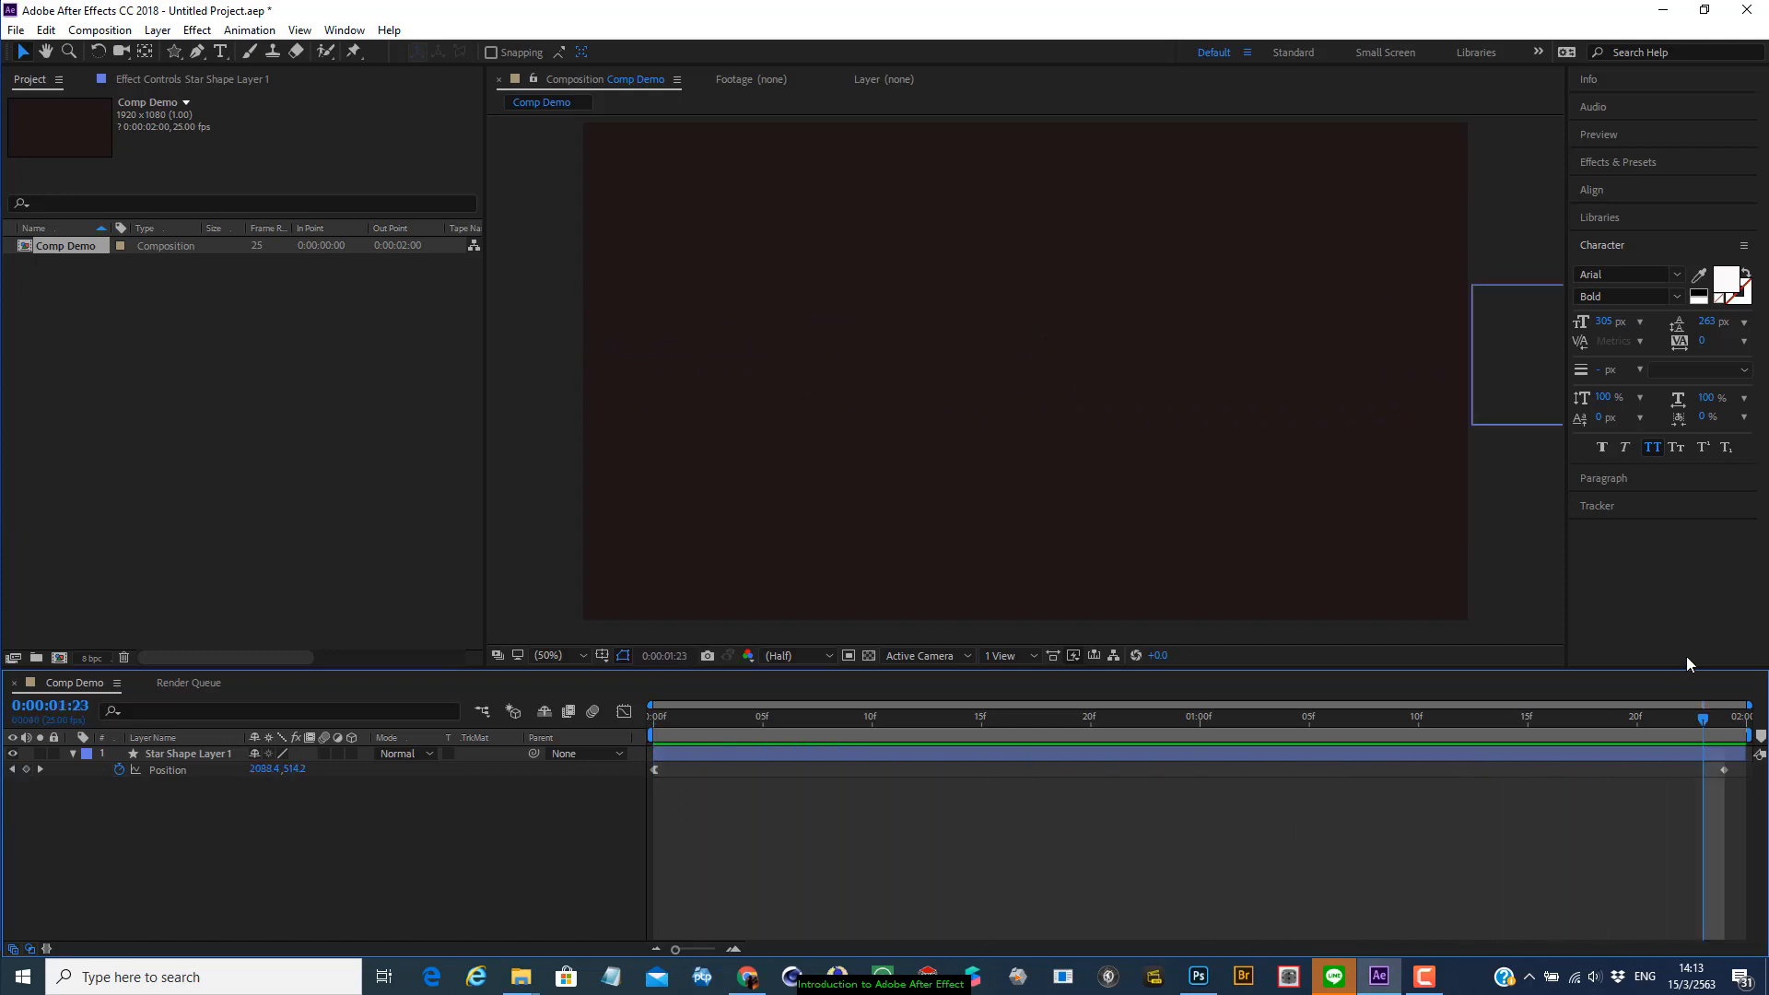
Apply Easy Ease In to the star's Position keyframe at 0:00:01:24
{"action": "left_click_drag", "start_coordinate": [1704, 720], "coordinate": [1725, 722]}
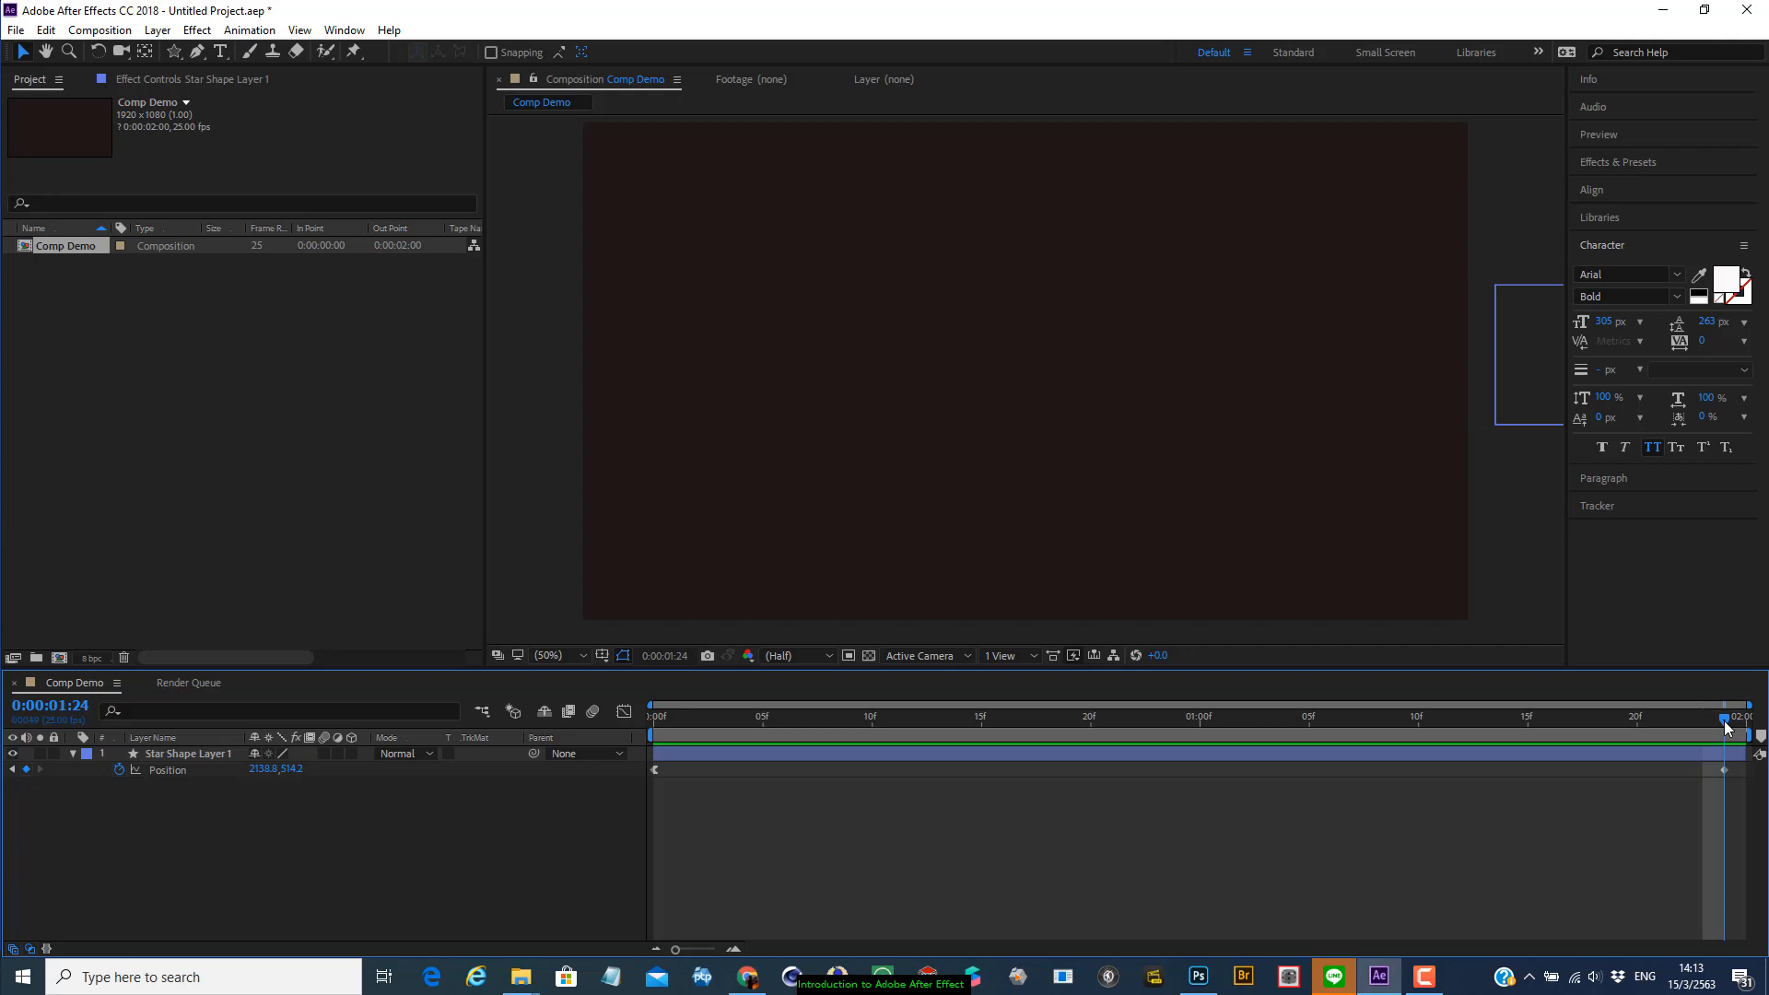
{"action": "left_click", "coordinate": [1727, 774]}
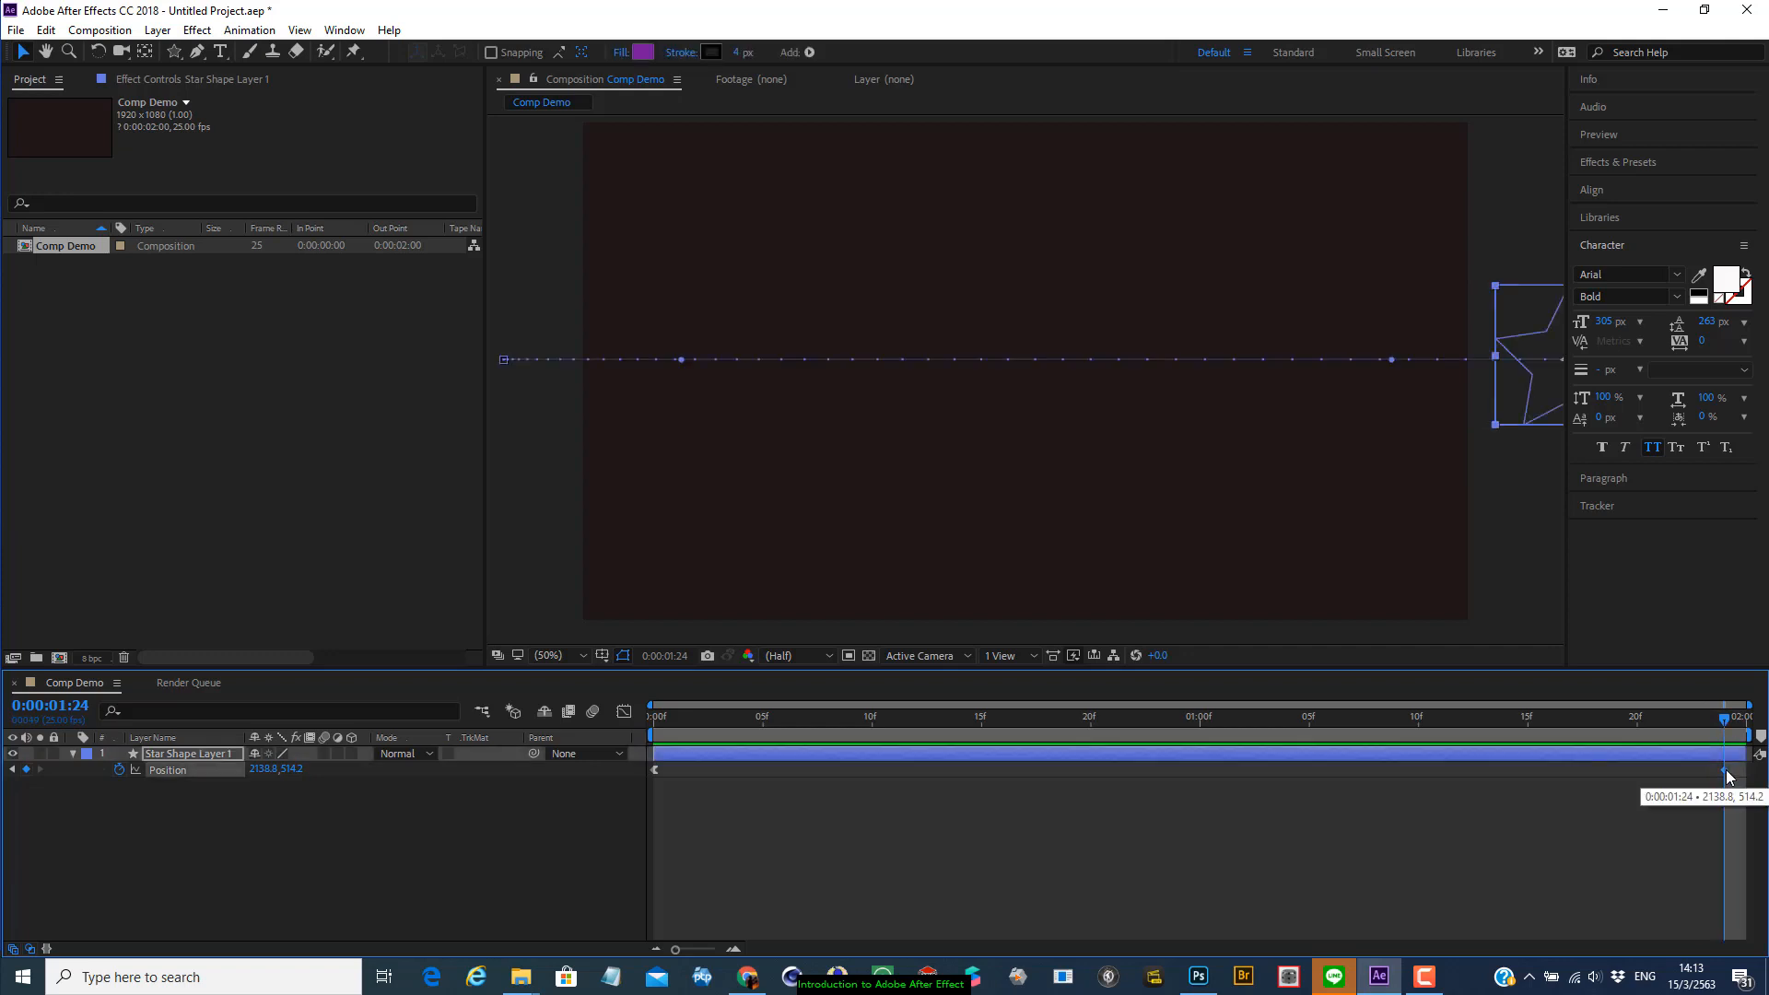
{"action": "right_click", "coordinate": [1726, 771]}
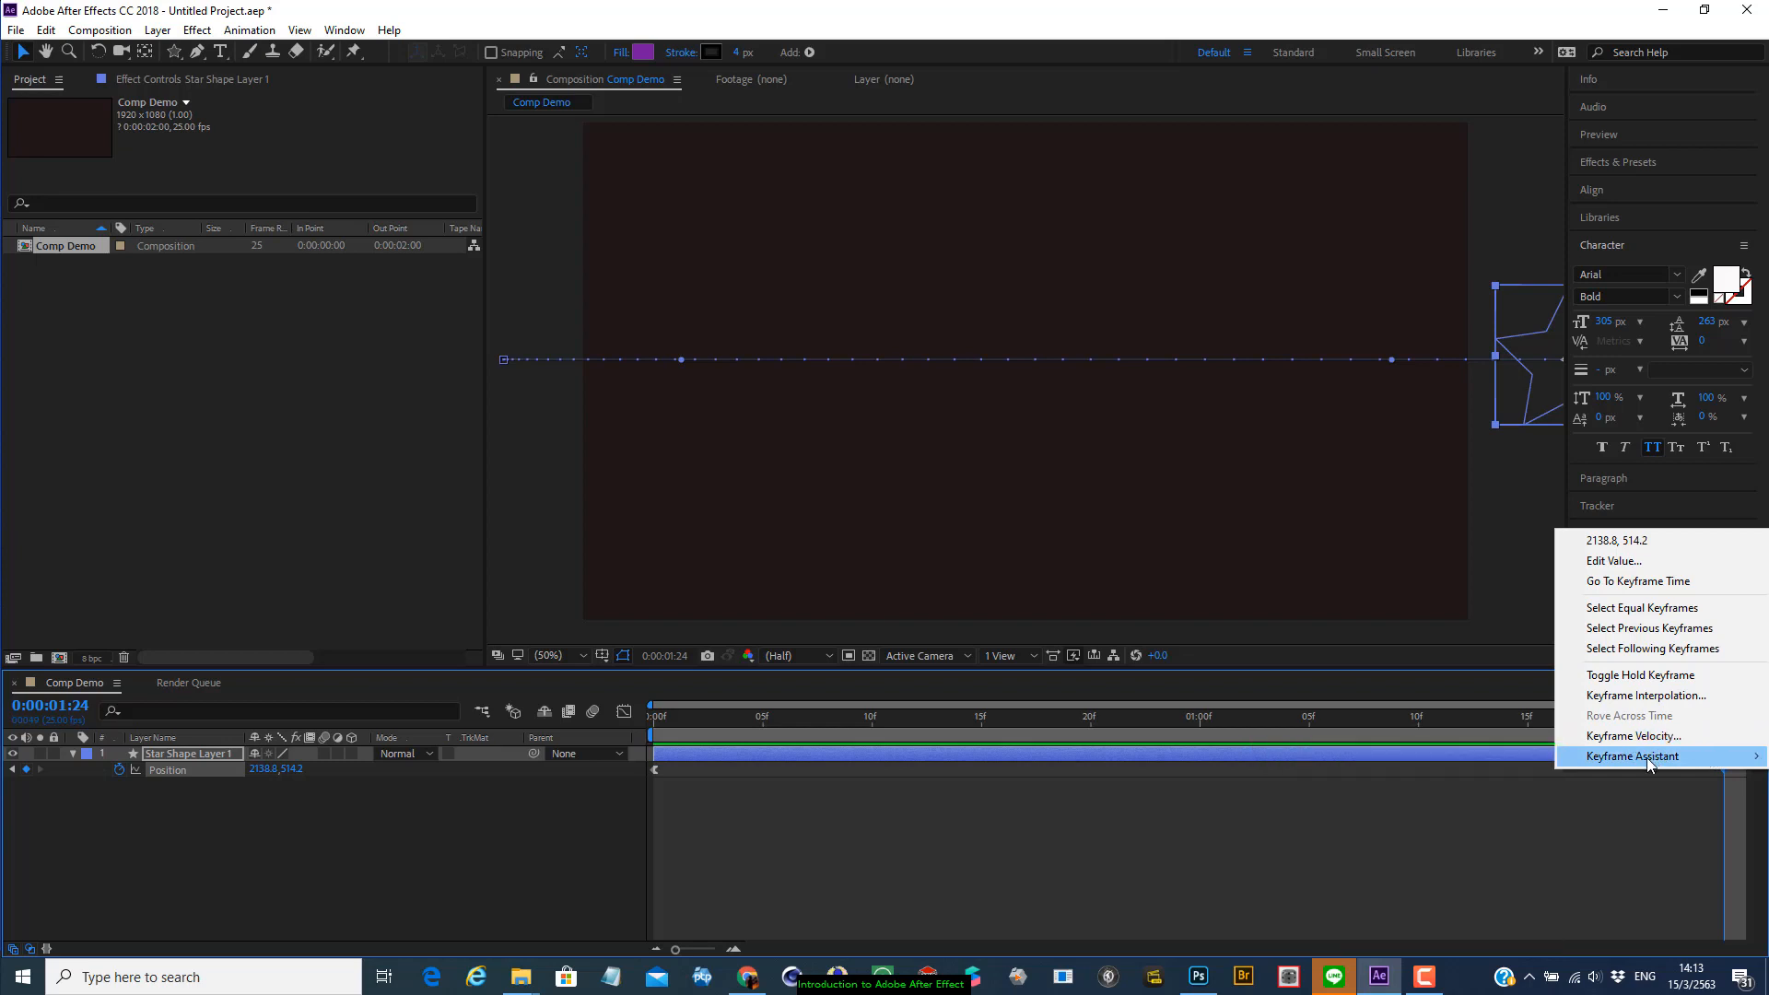
{"action": "mouse_move", "coordinate": [1648, 764]}
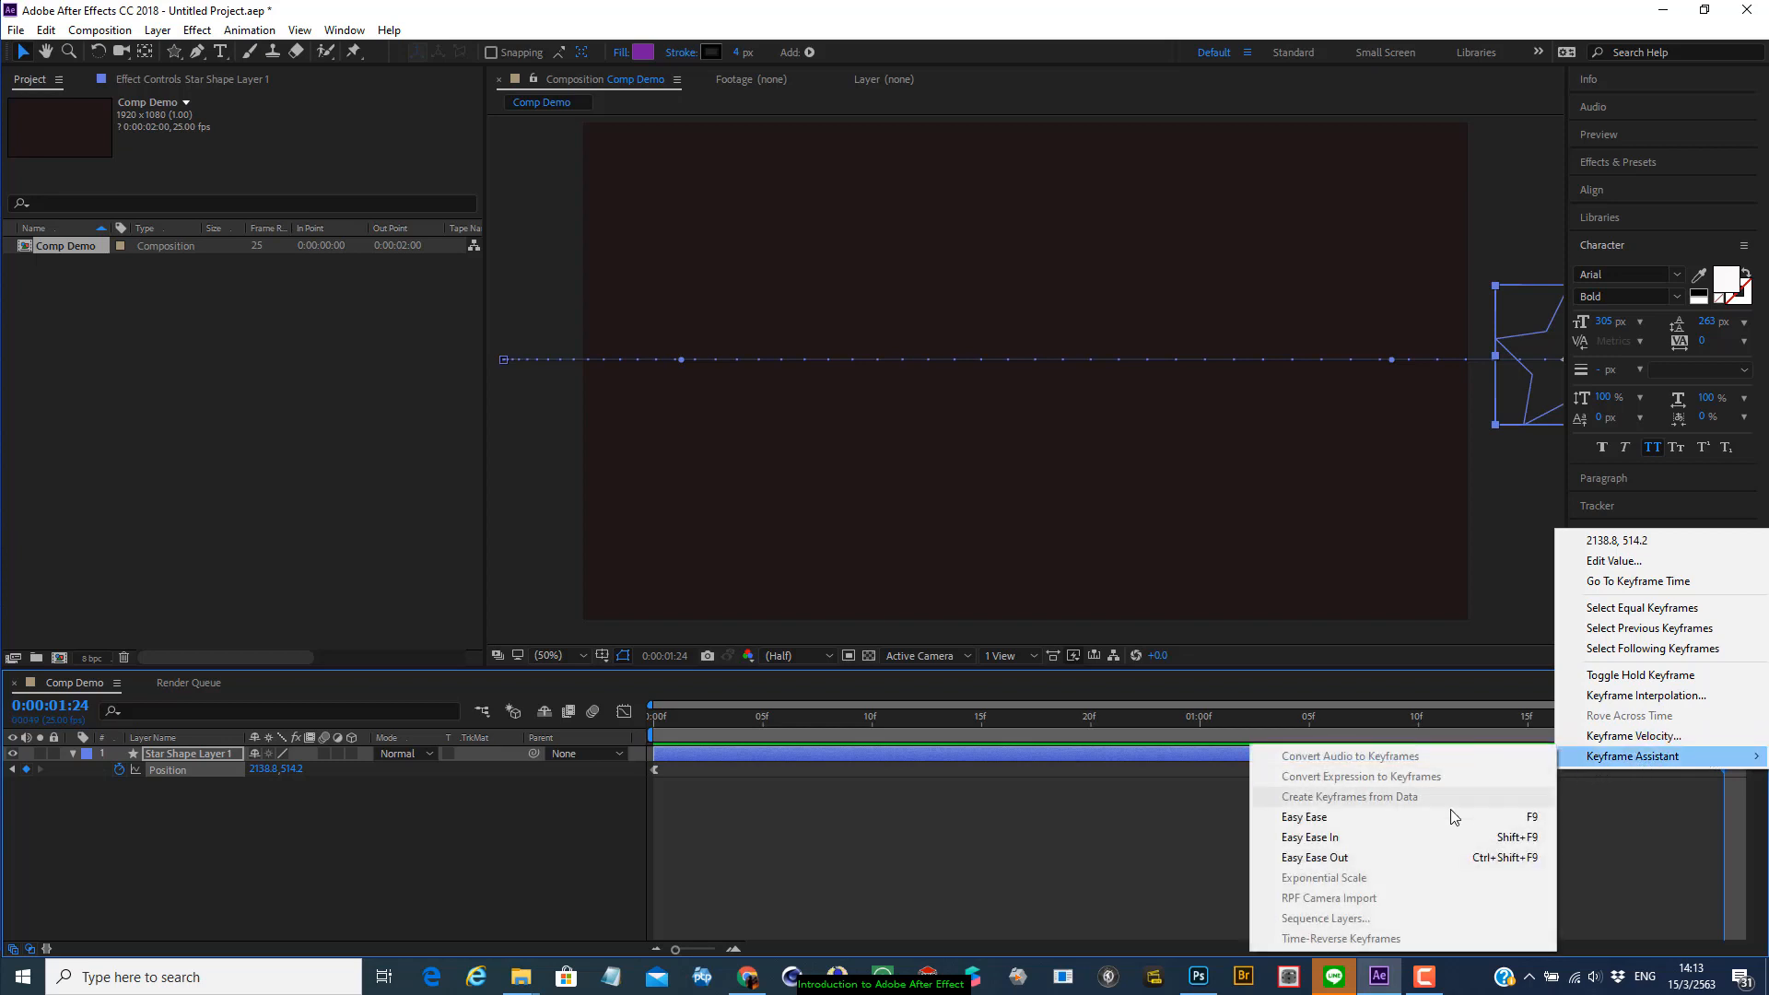
{"action": "left_click", "coordinate": [1359, 836]}
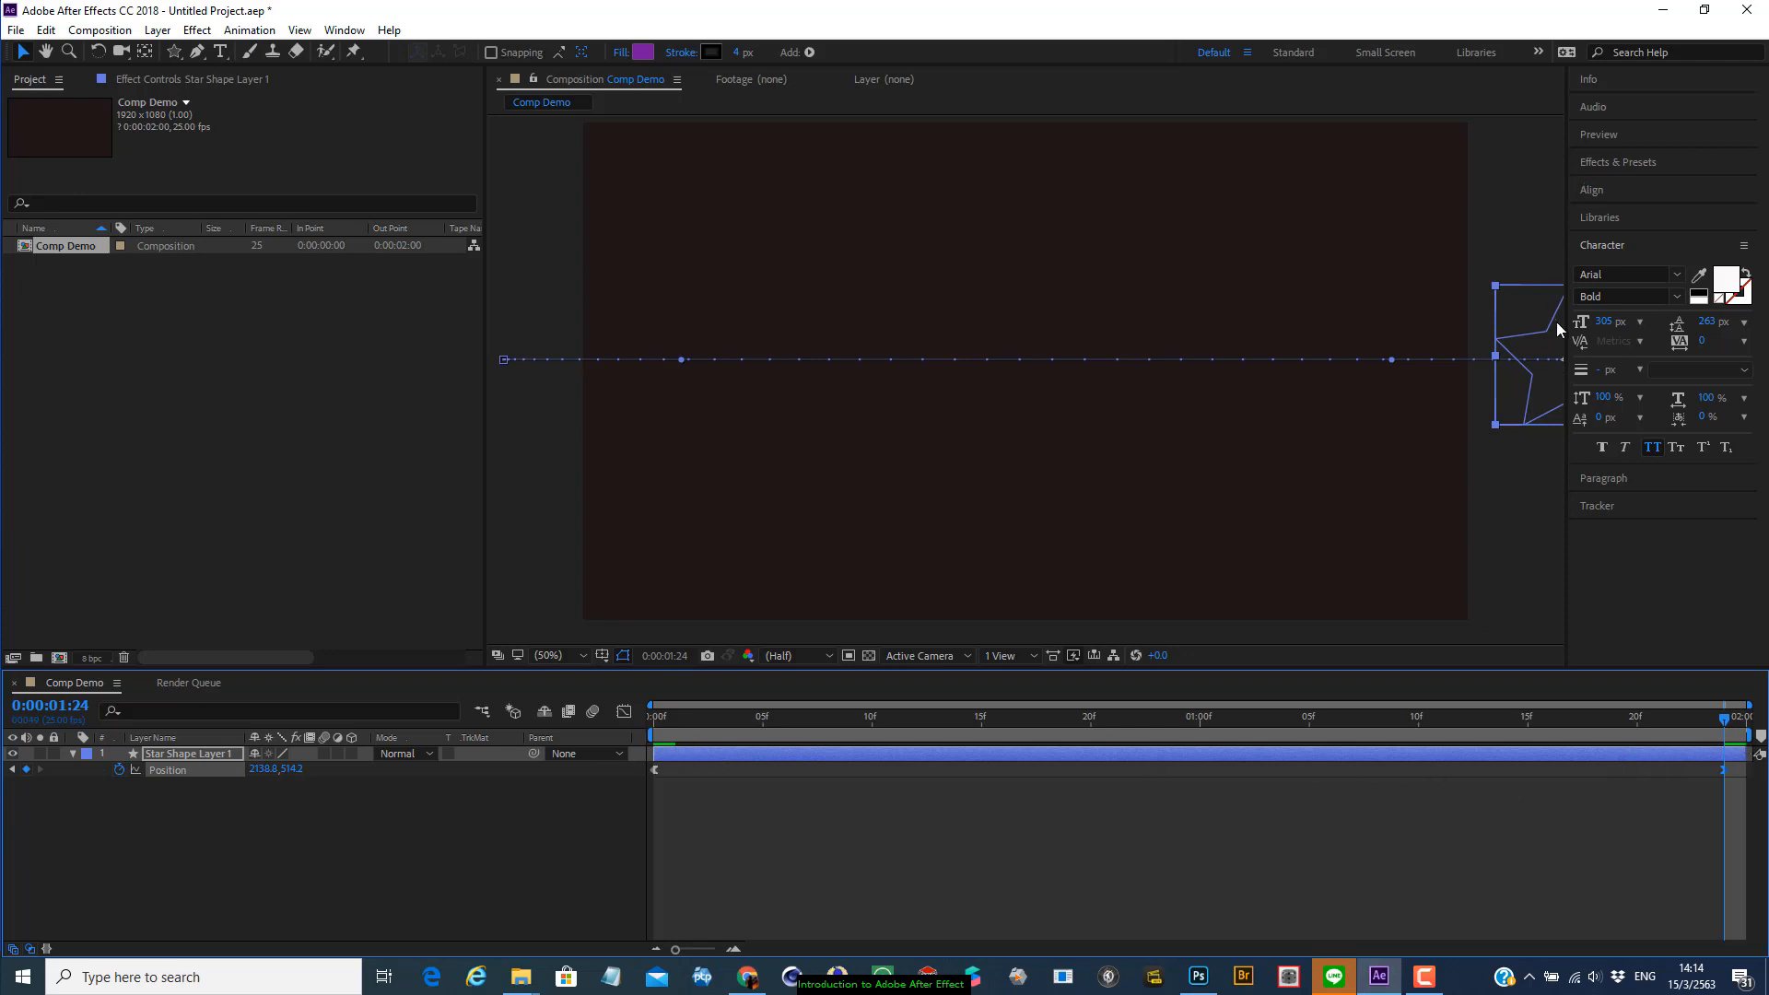
Move the star's end position at 0:00:01:24 inside the frame's right edge, at about 1753, 514, and return to 0:00:00:00
{"action": "key", "text": "space"}
{"action": "left_click_drag", "start_coordinate": [1540, 384], "coordinate": [1326, 393]}
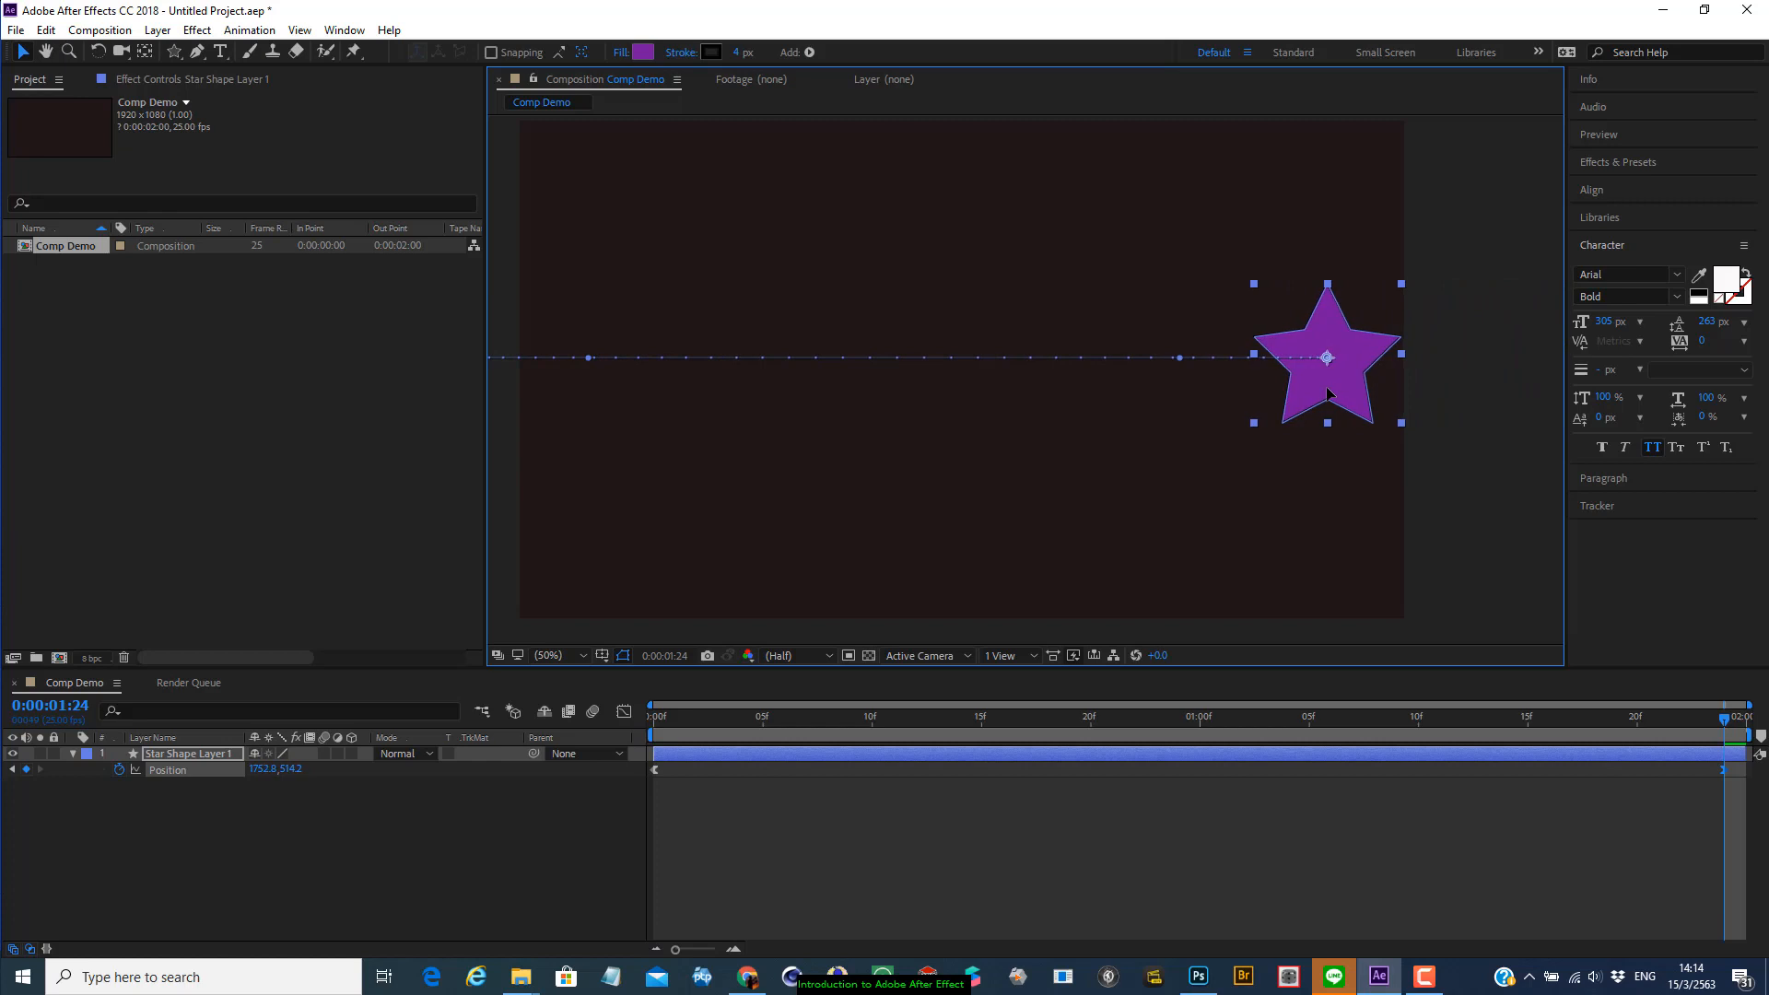
{"action": "left_click_drag", "start_coordinate": [906, 490], "coordinate": [1164, 509]}
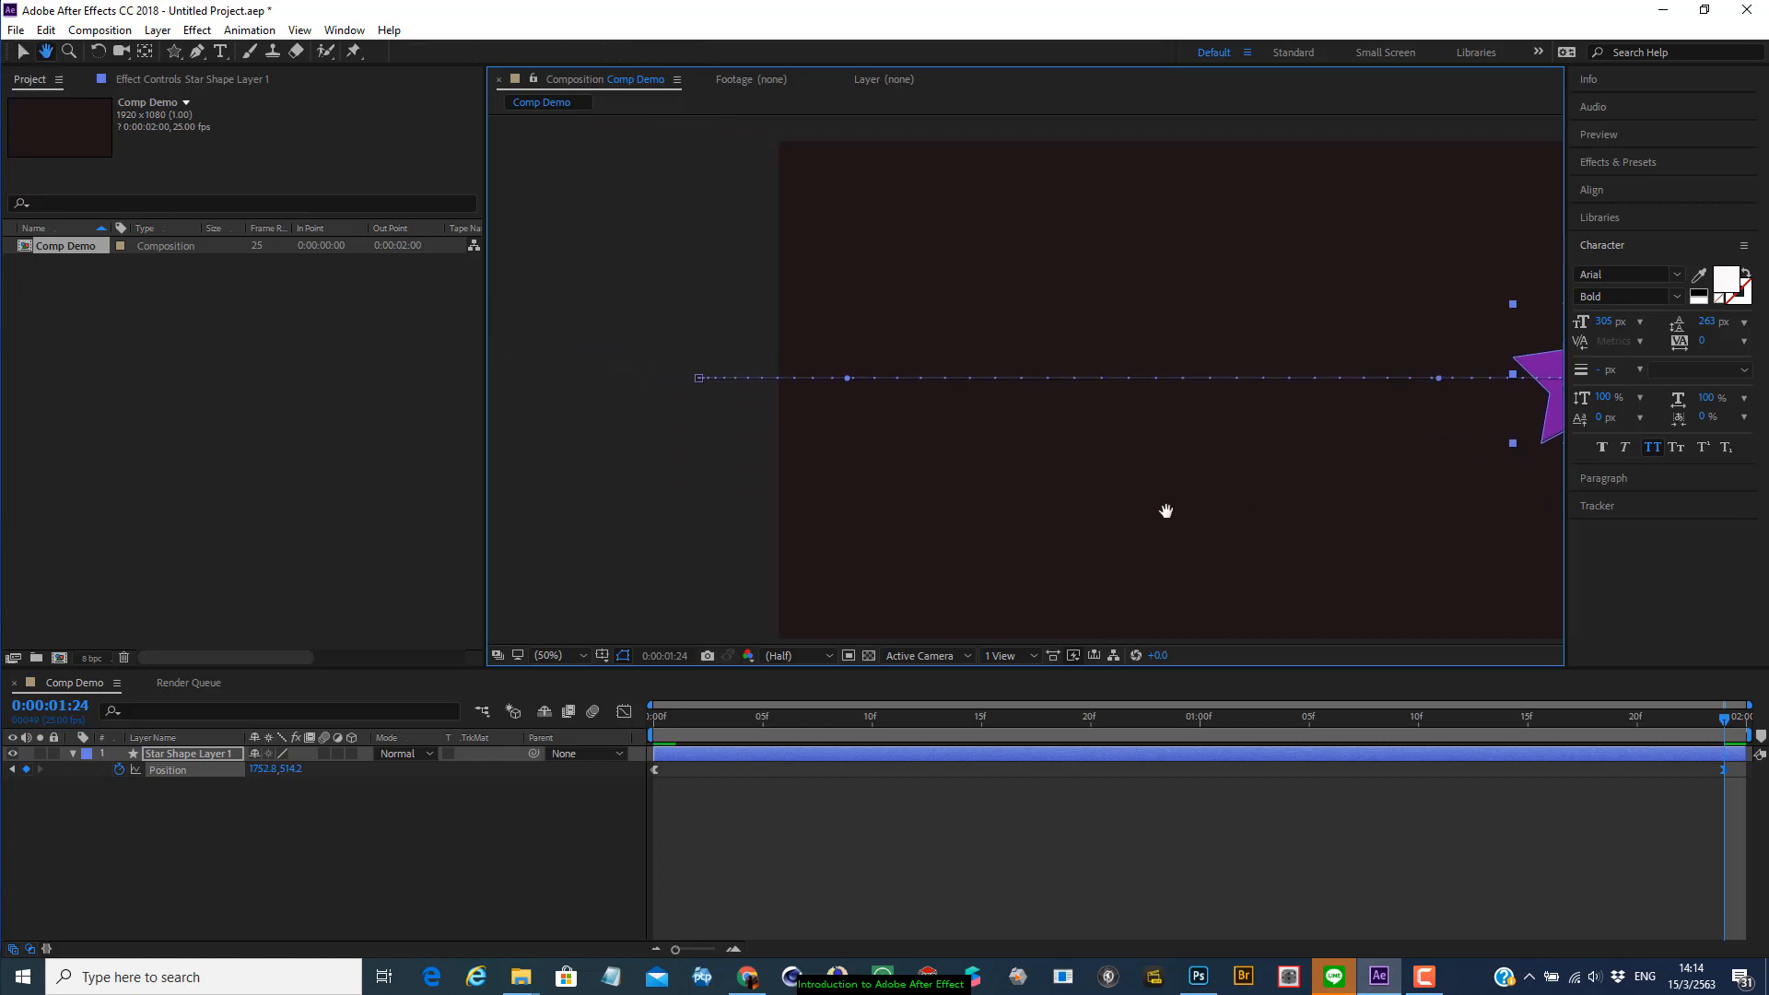
{"action": "left_click_drag", "start_coordinate": [703, 709], "coordinate": [633, 735]}
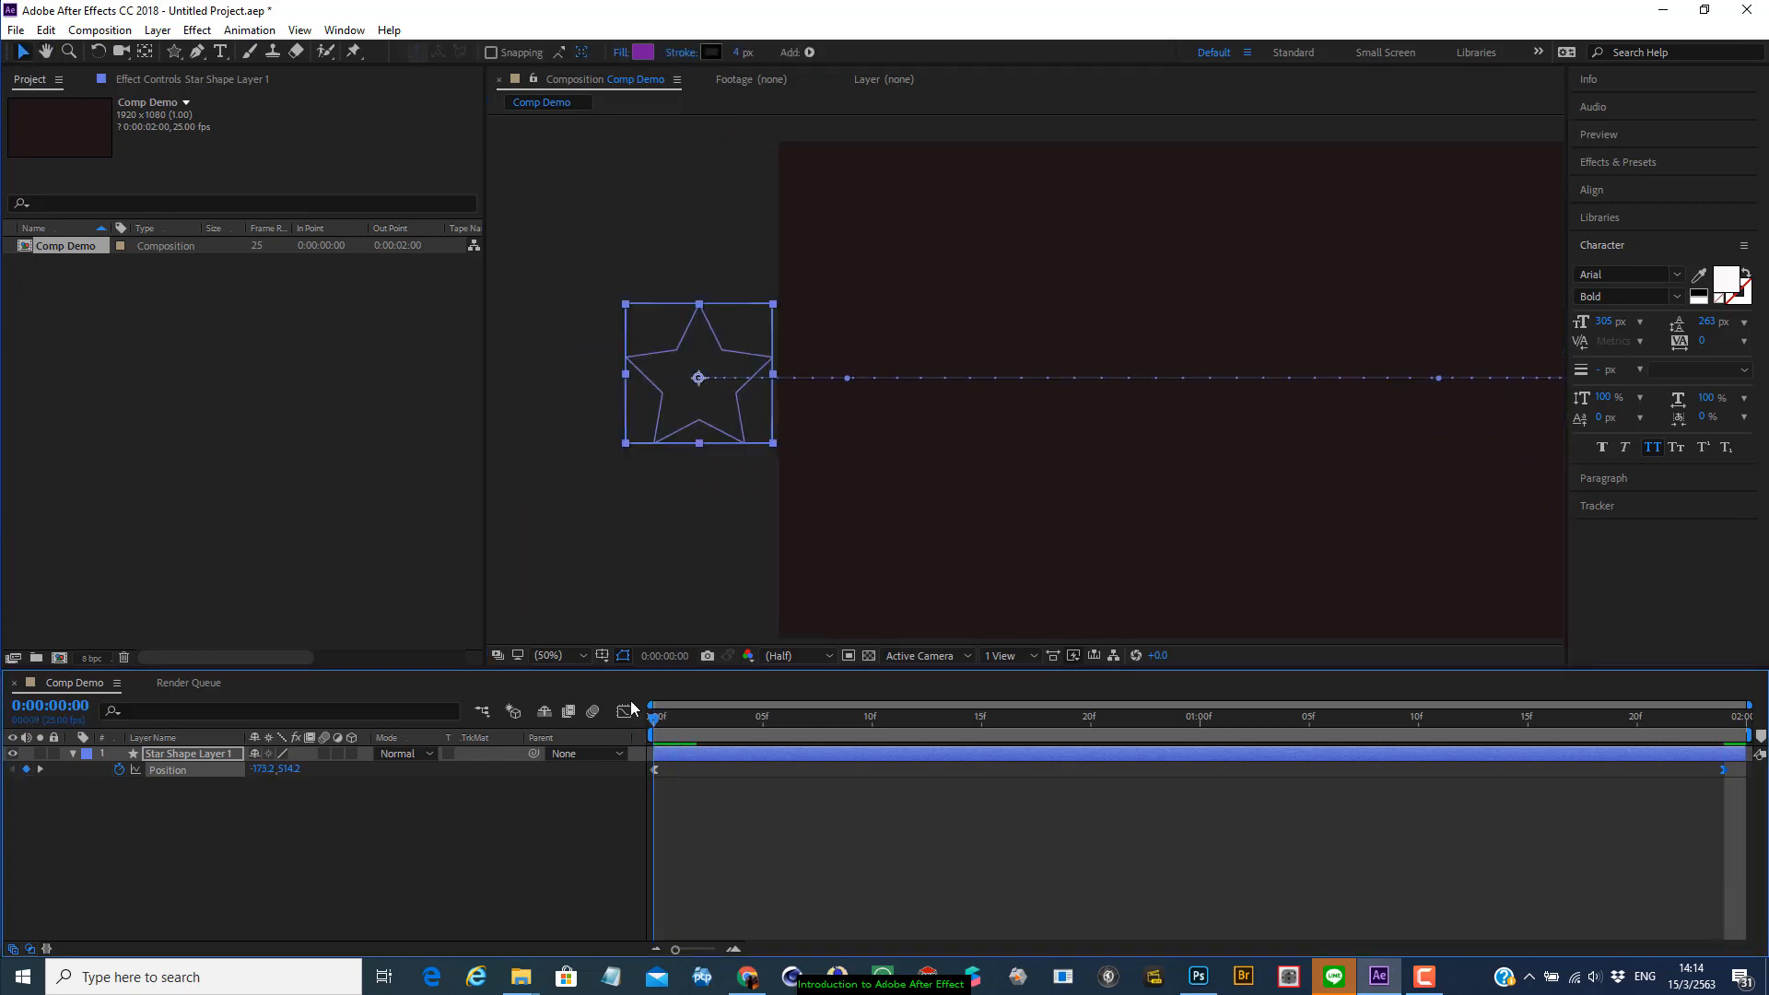
Move the star's start position at 0:00:00:00 inside the frame's left edge, at about 165, 514, and preview the movement
{"action": "left_click_drag", "start_coordinate": [709, 405], "coordinate": [863, 417]}
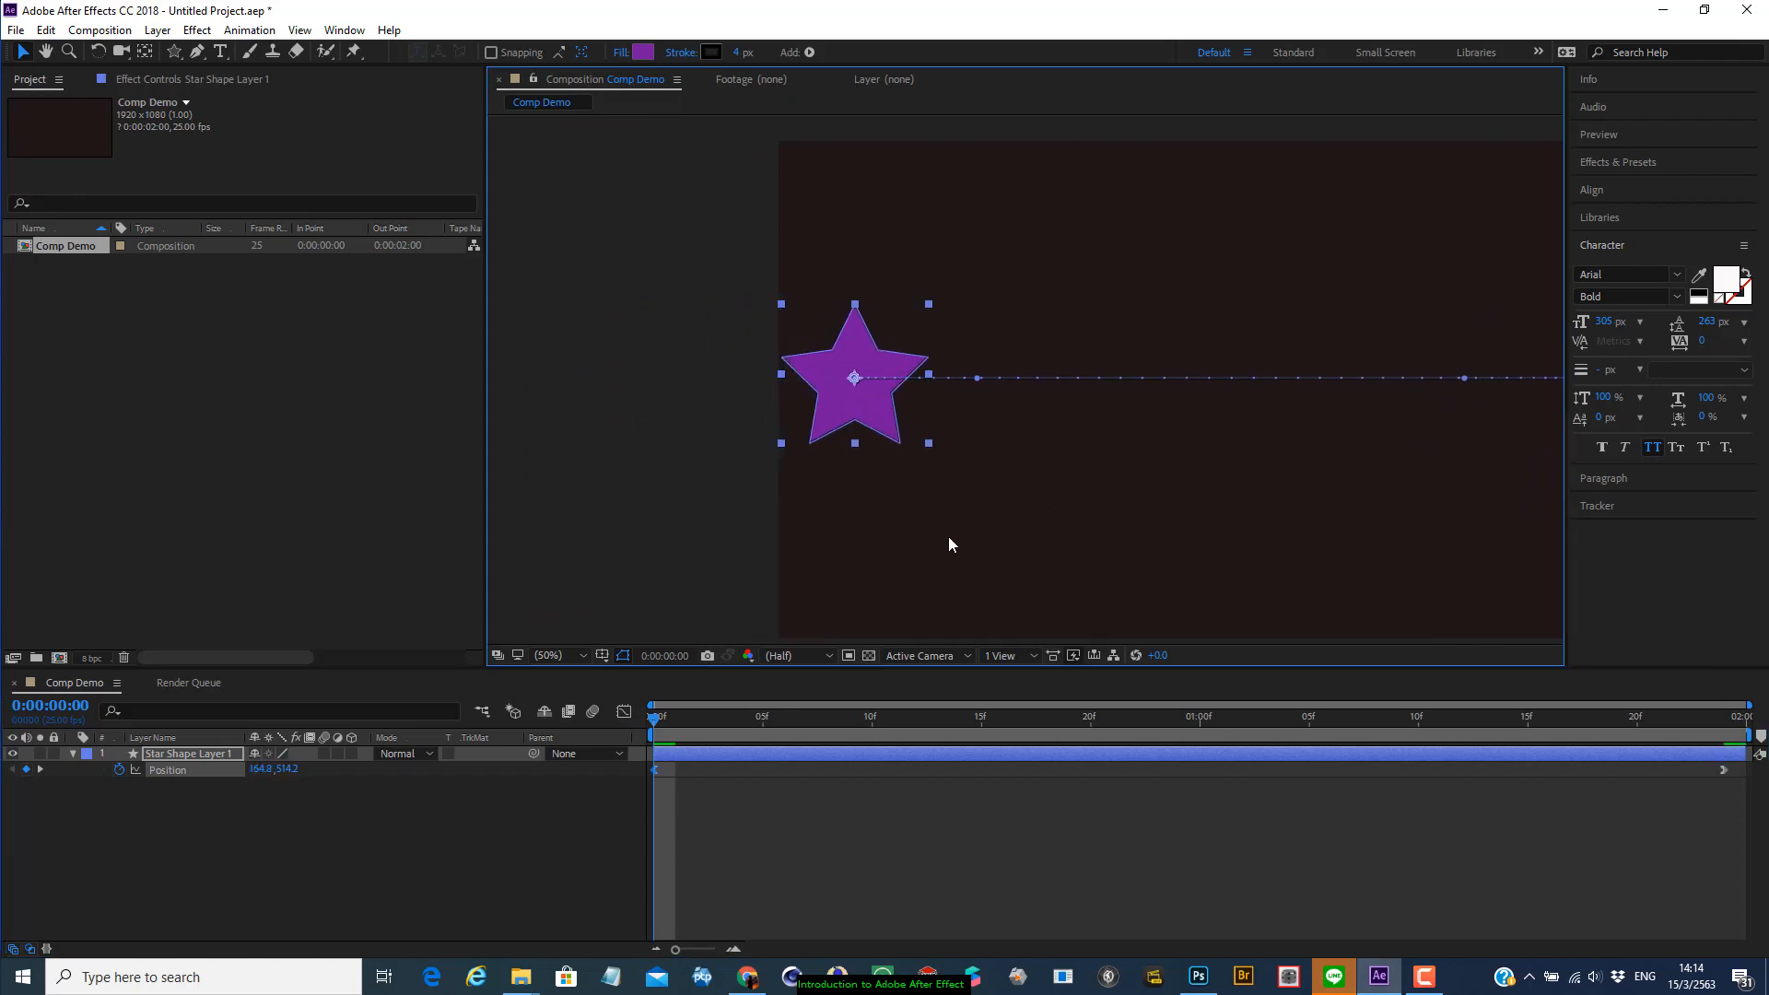
{"action": "left_click_drag", "start_coordinate": [1157, 513], "coordinate": [976, 494]}
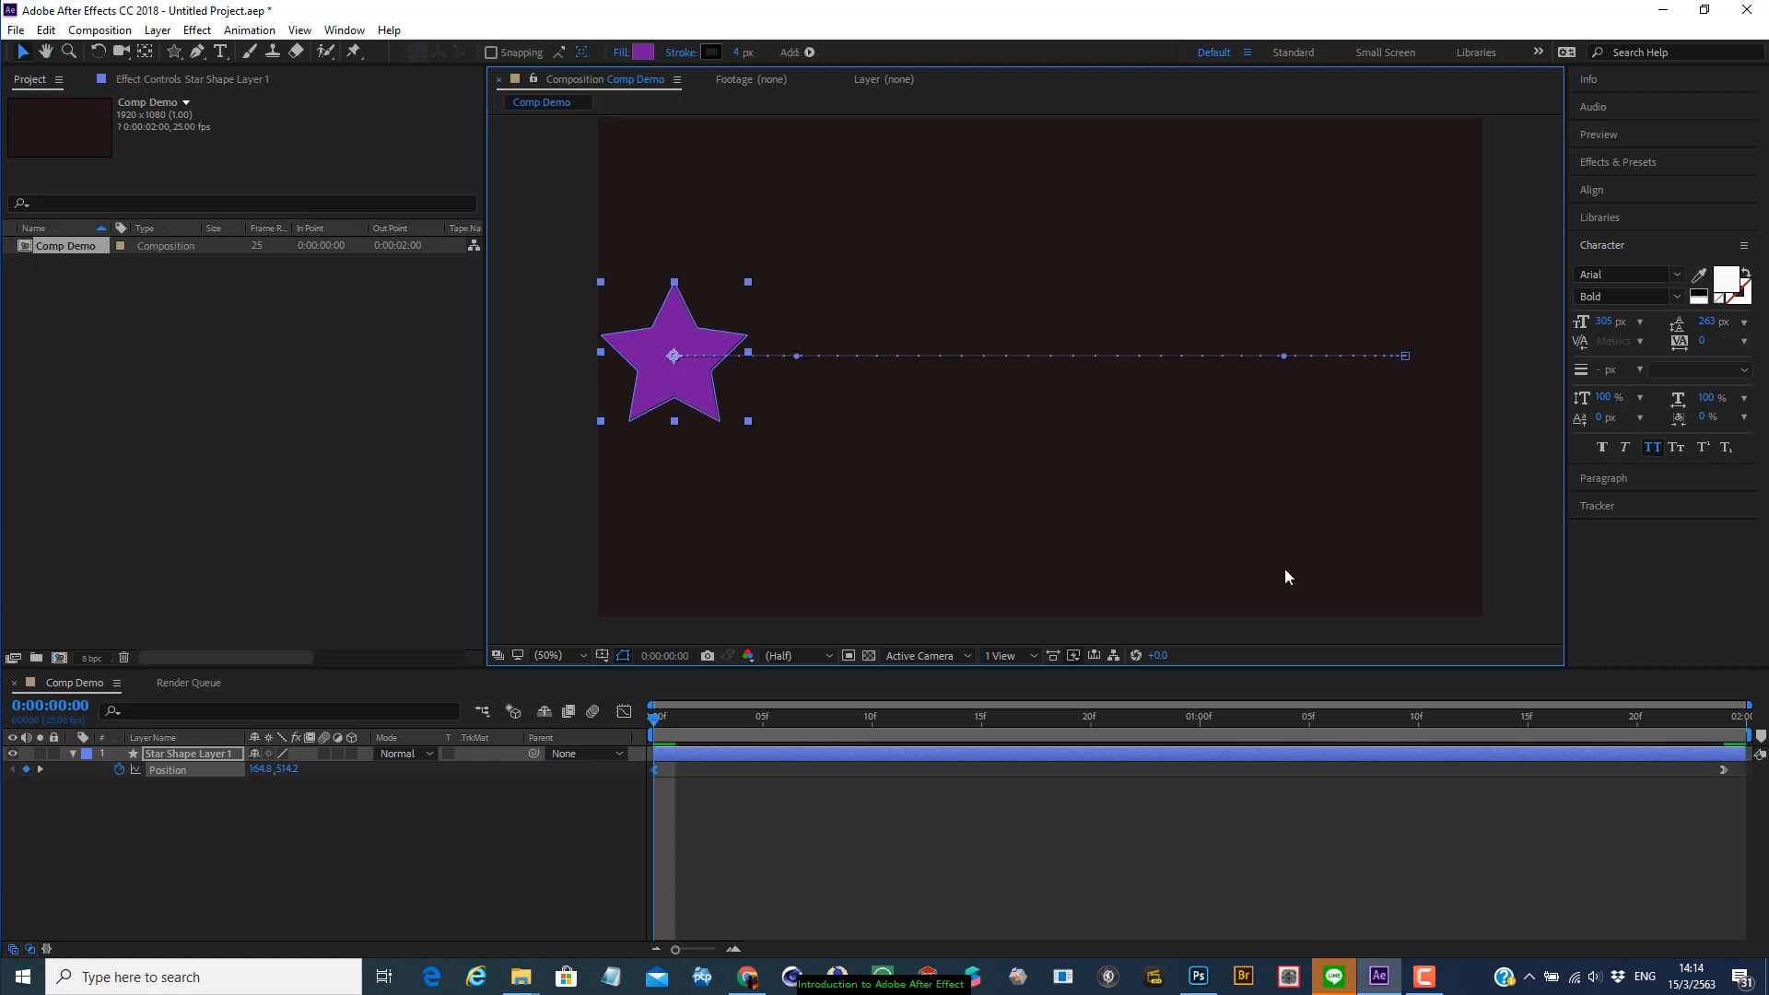
{"action": "key", "text": "space"}
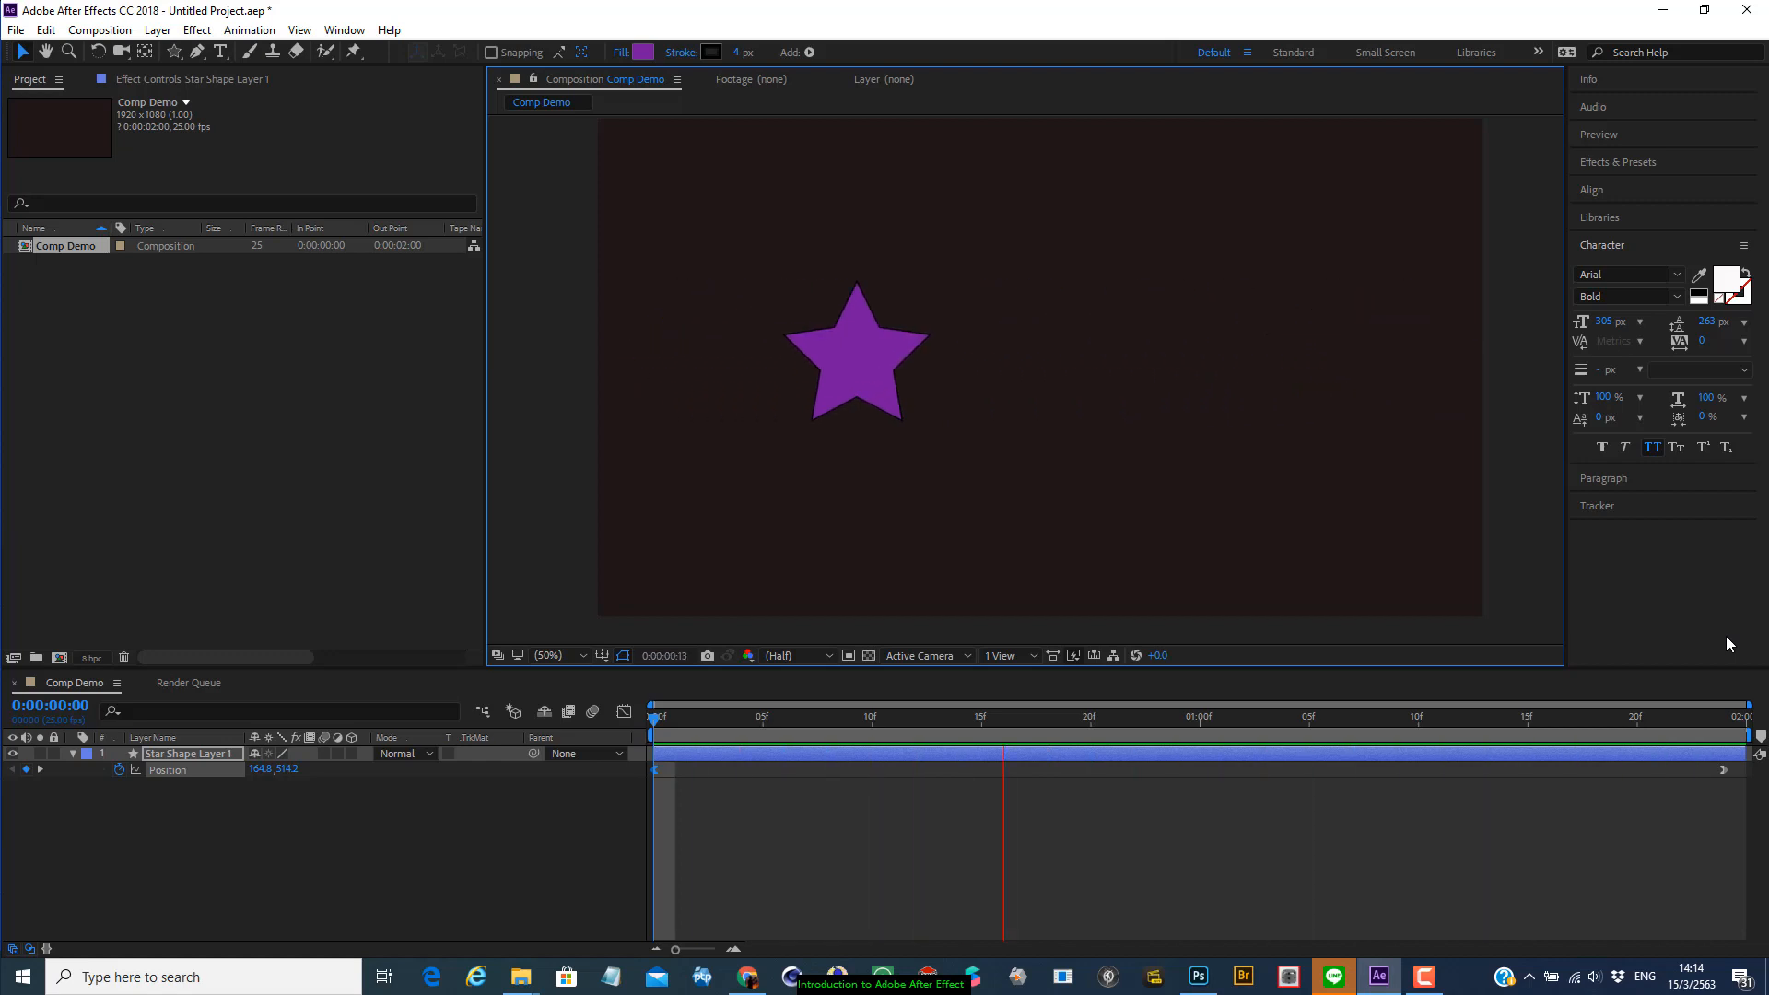
Add a Position keyframe at 0:00:00:20 with the star lowered to the frame's bottom edge, at about 757, 934
{"action": "left_click", "coordinate": [1658, 752]}
{"action": "left_click_drag", "start_coordinate": [995, 720], "coordinate": [1085, 734]}
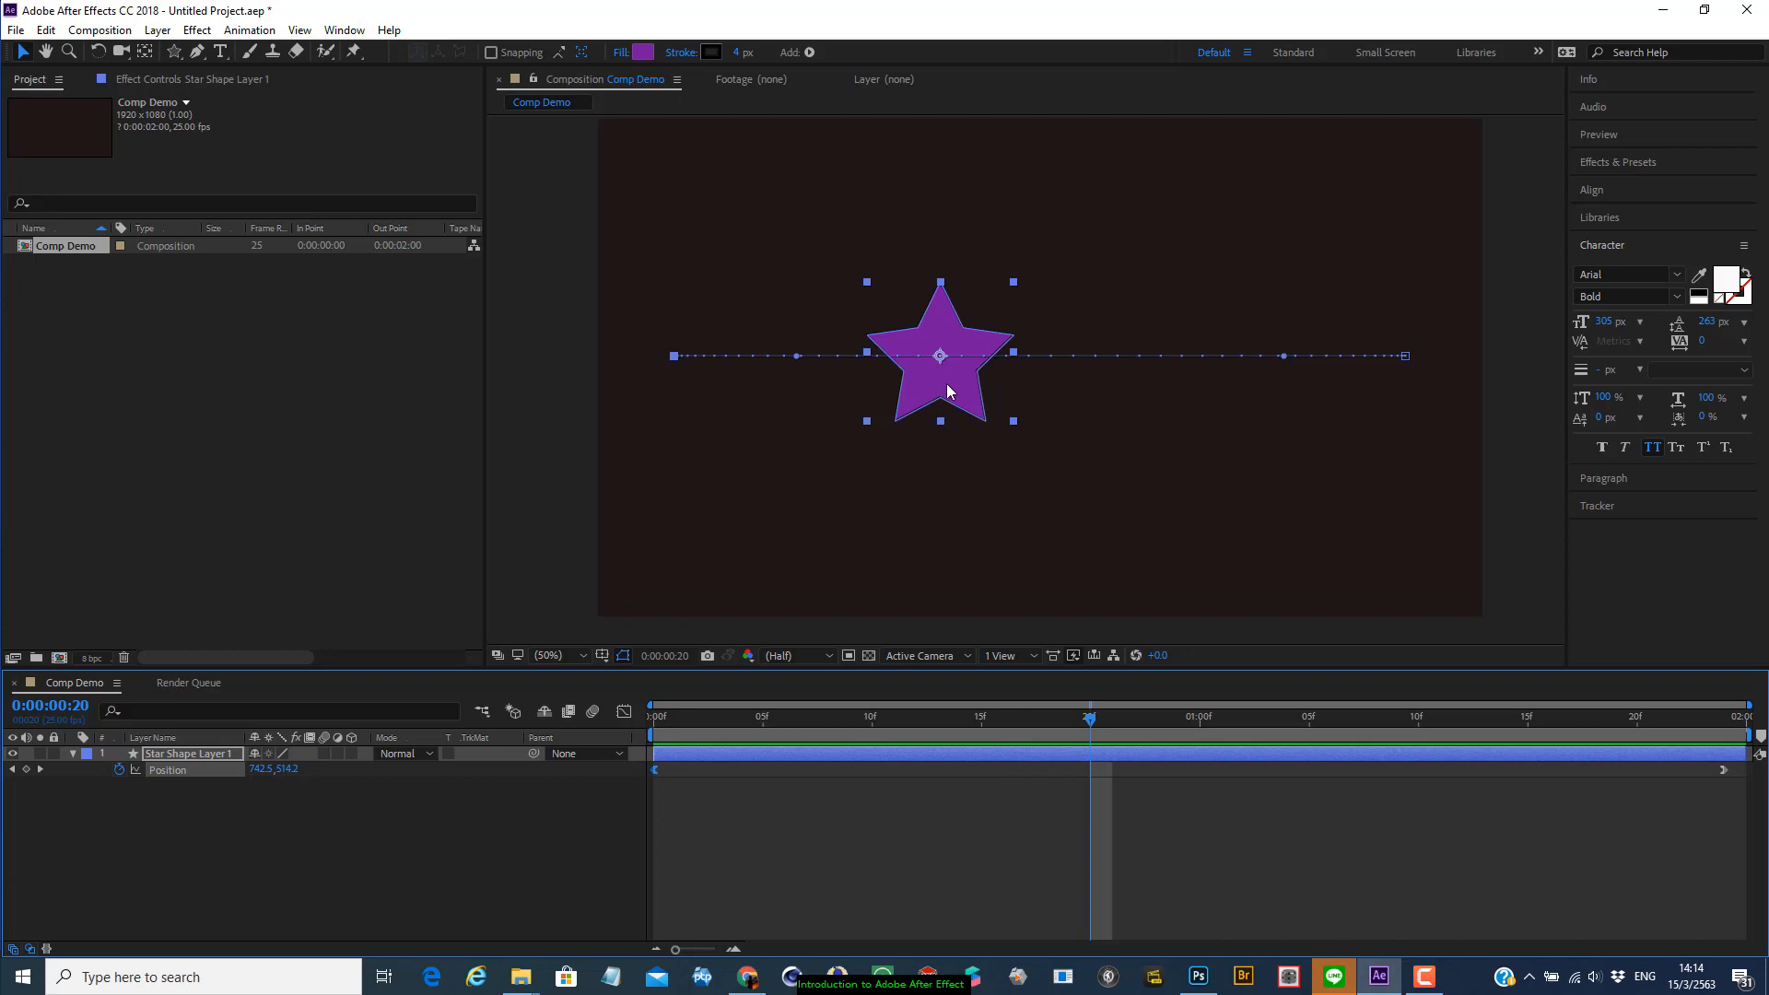
{"action": "left_click_drag", "start_coordinate": [947, 387], "coordinate": [952, 584]}
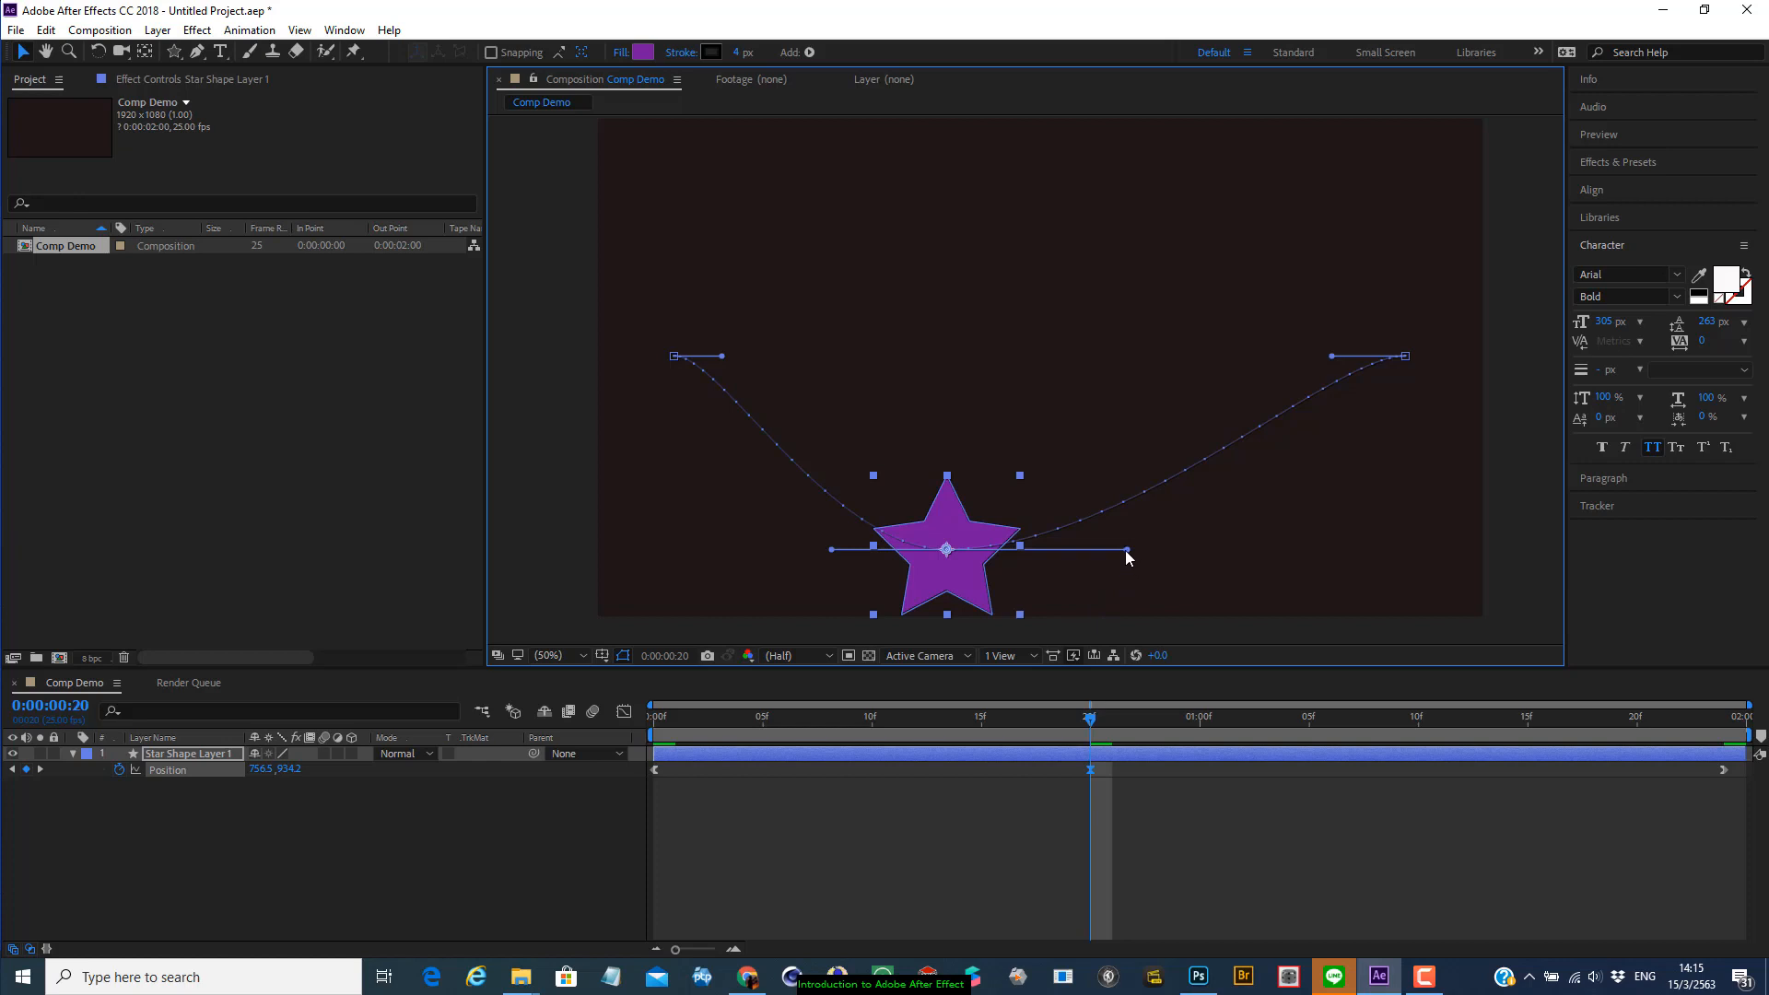
Reshape the motion path into two upward arcs by pulling the tangent handles of its start, middle and end keyframes upward
{"action": "left_click_drag", "start_coordinate": [1127, 550], "coordinate": [1071, 356]}
{"action": "left_click_drag", "start_coordinate": [1072, 352], "coordinate": [1121, 186]}
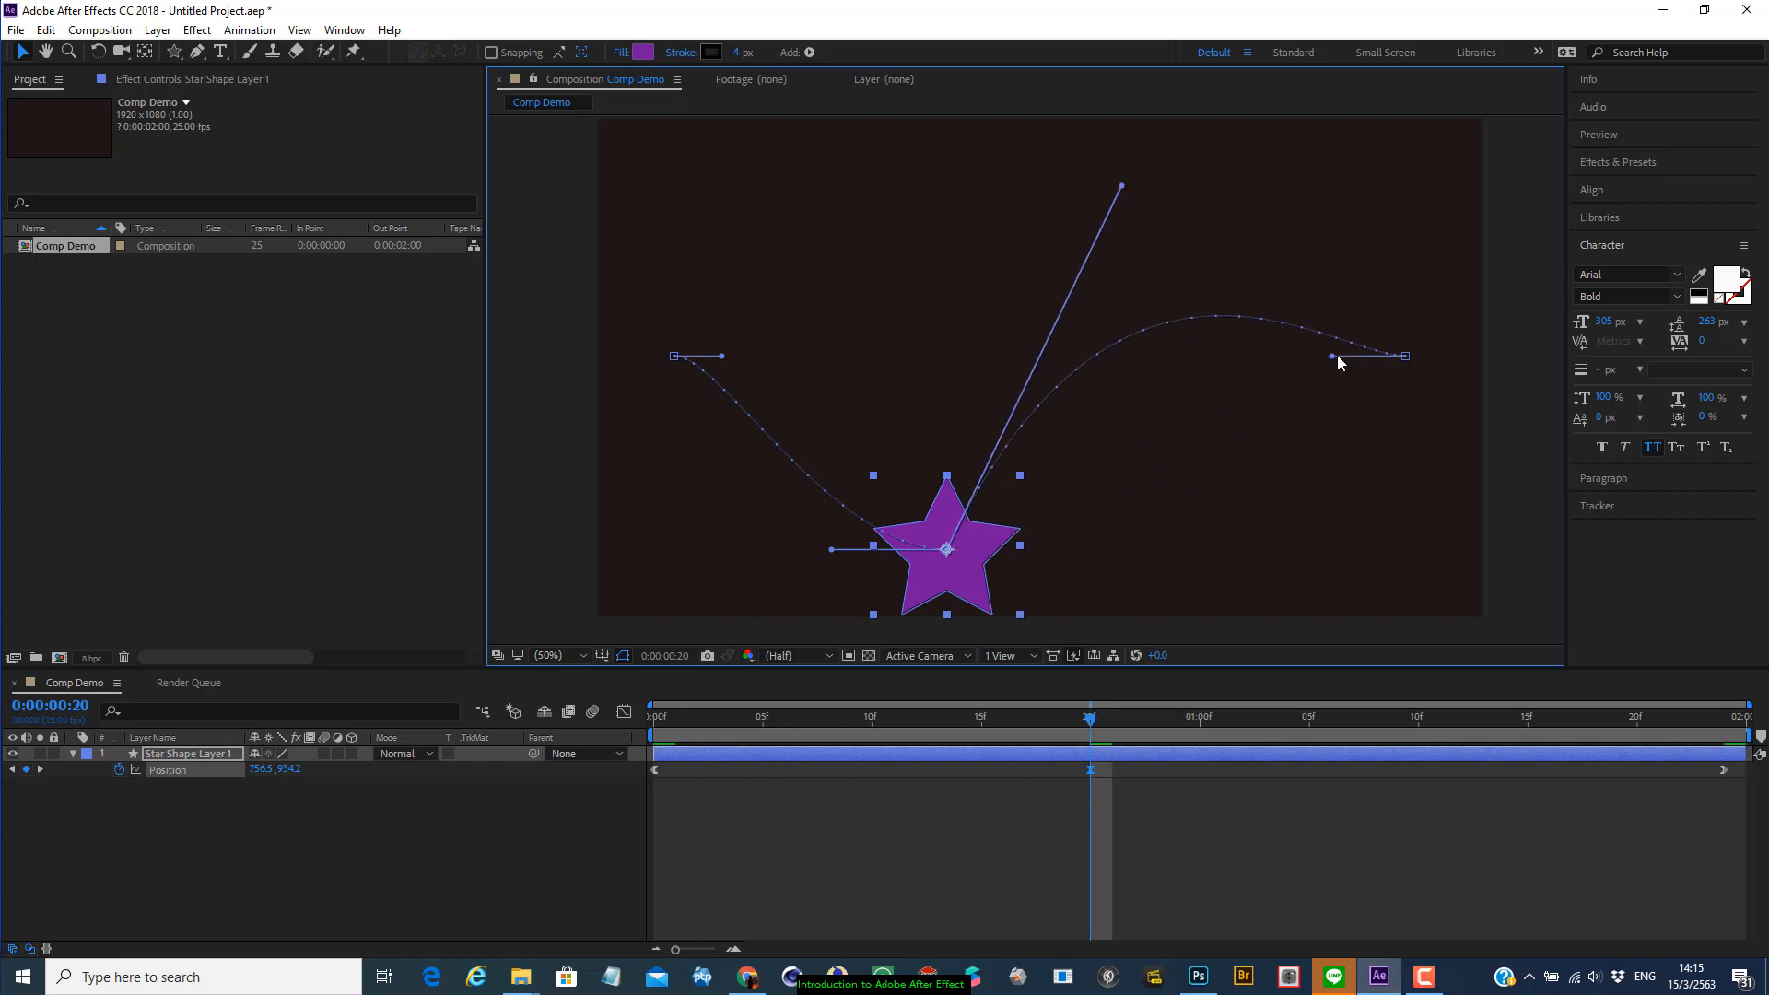
{"action": "left_click_drag", "start_coordinate": [1331, 356], "coordinate": [1357, 147]}
{"action": "left_click_drag", "start_coordinate": [832, 550], "coordinate": [886, 268]}
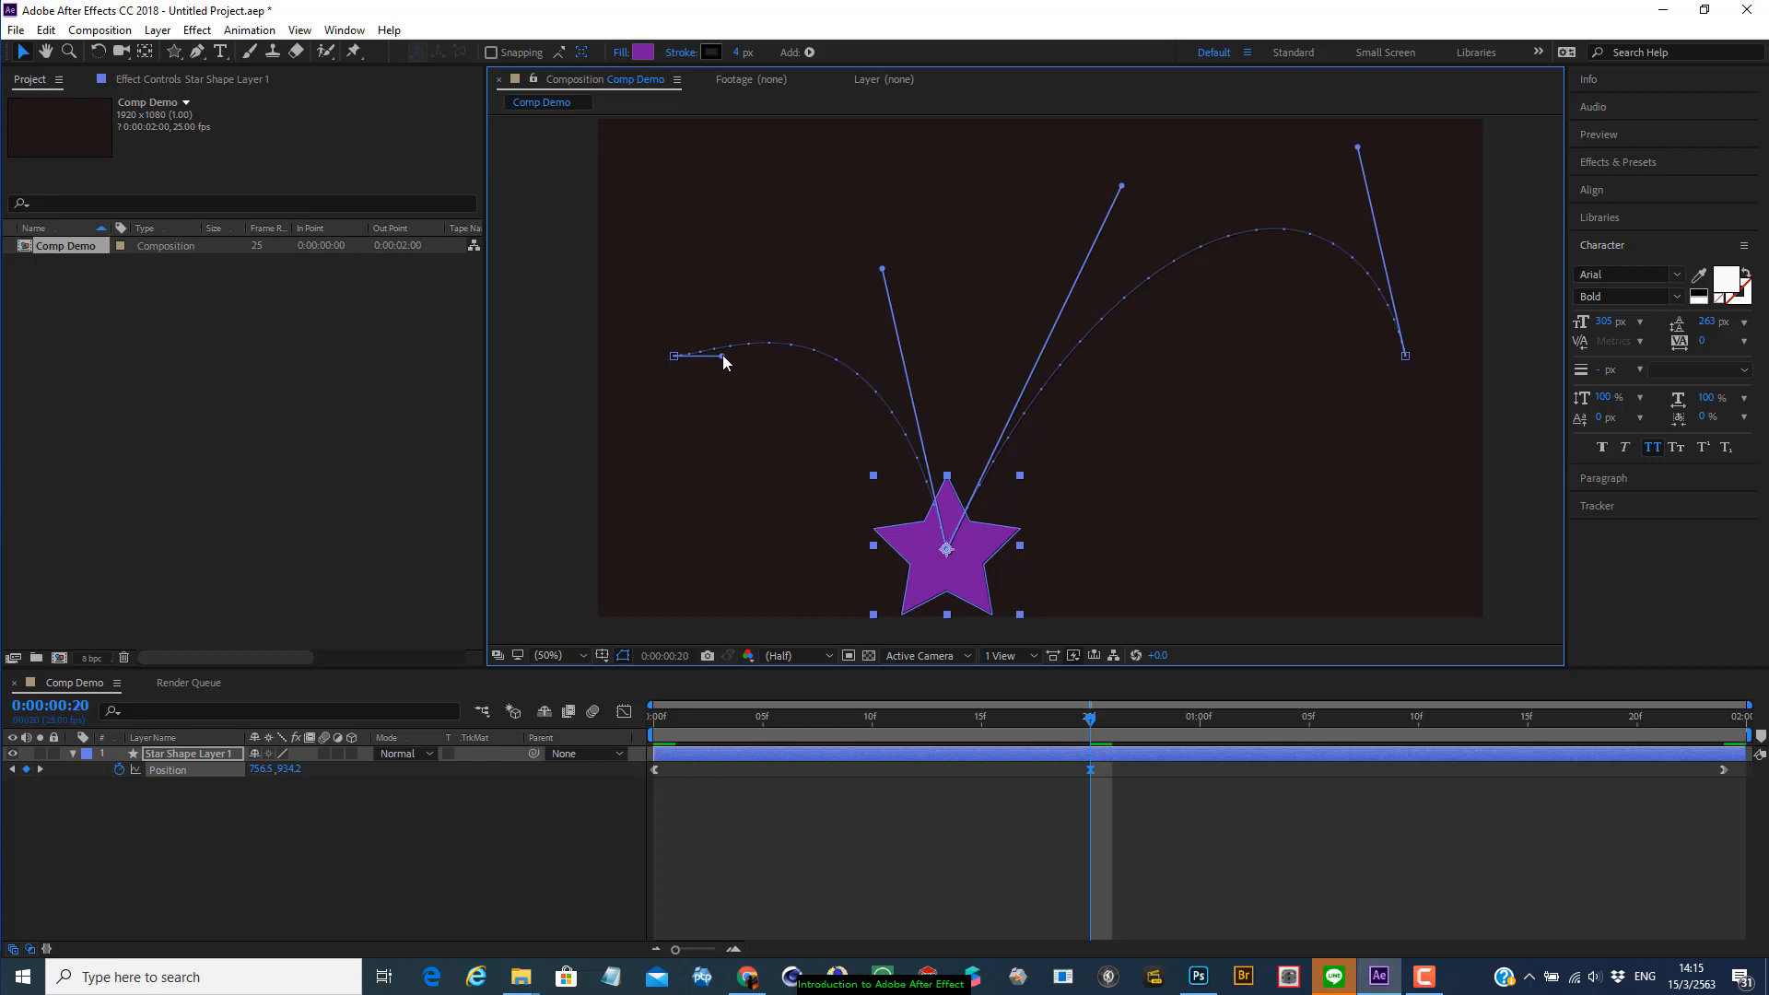
{"action": "left_click_drag", "start_coordinate": [723, 356], "coordinate": [683, 285]}
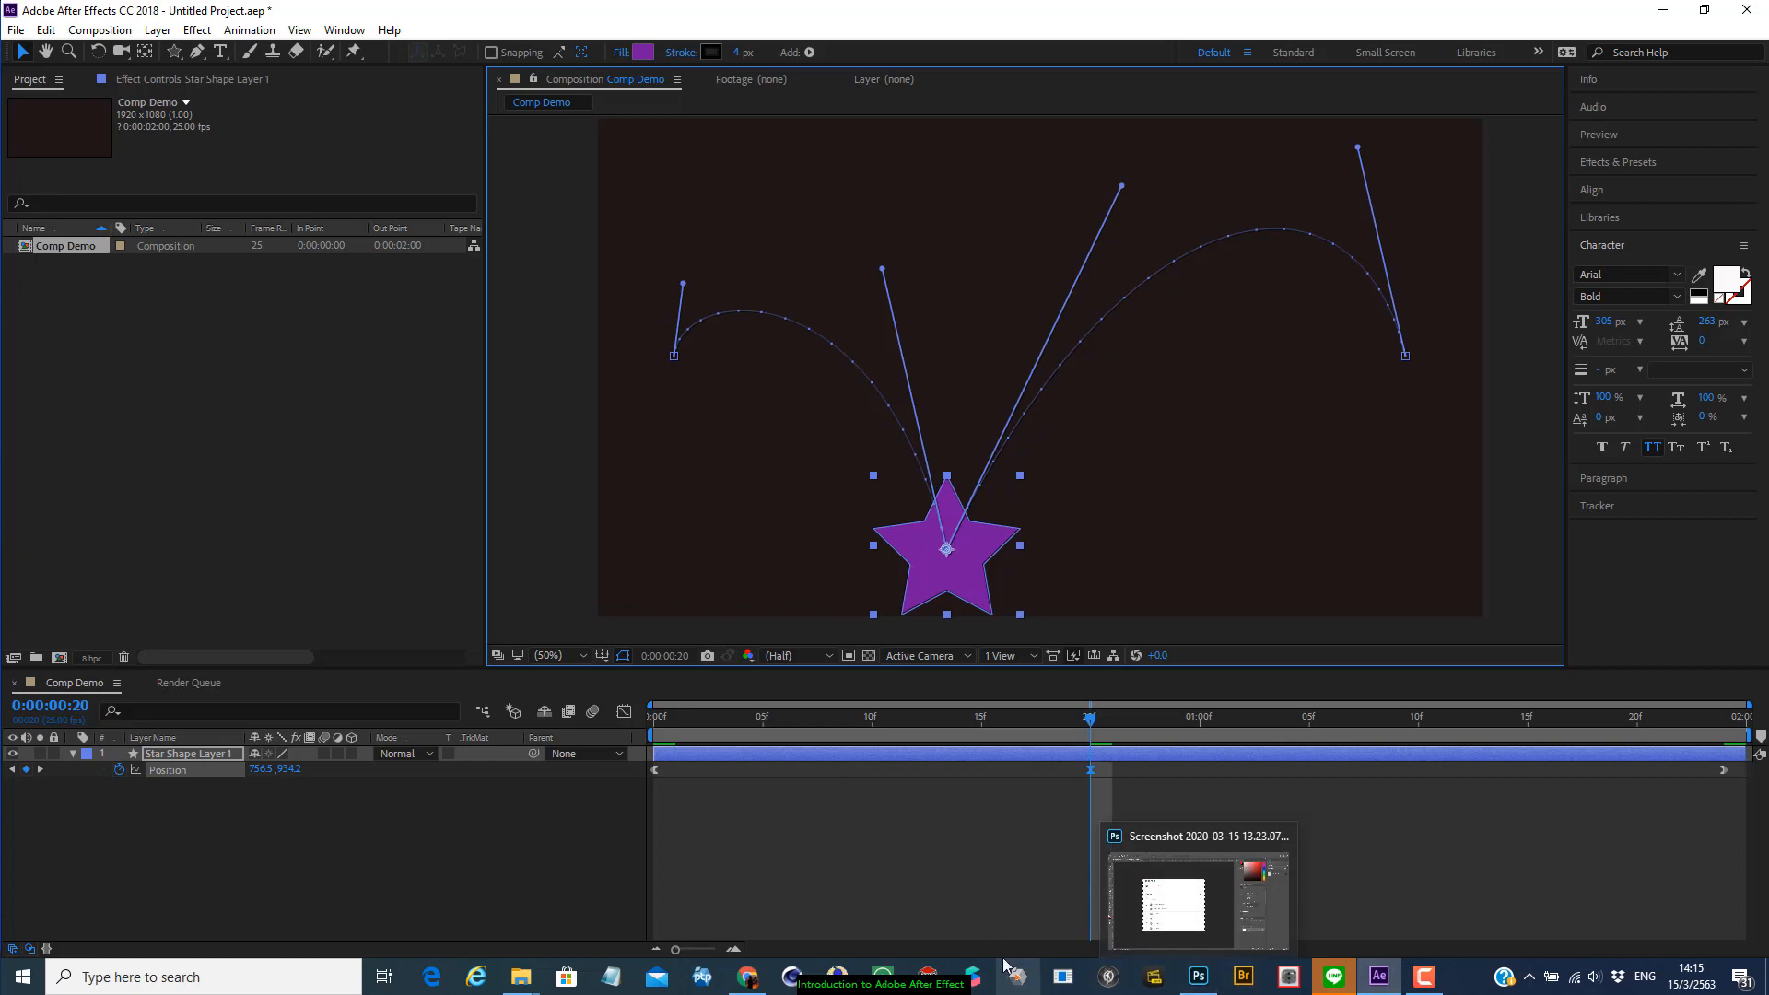
Deselect the layer, return to 0:00:00:00 and preview the star's bouncing movement
{"action": "left_click", "coordinate": [914, 820]}
{"action": "left_click_drag", "start_coordinate": [1099, 728], "coordinate": [527, 689]}
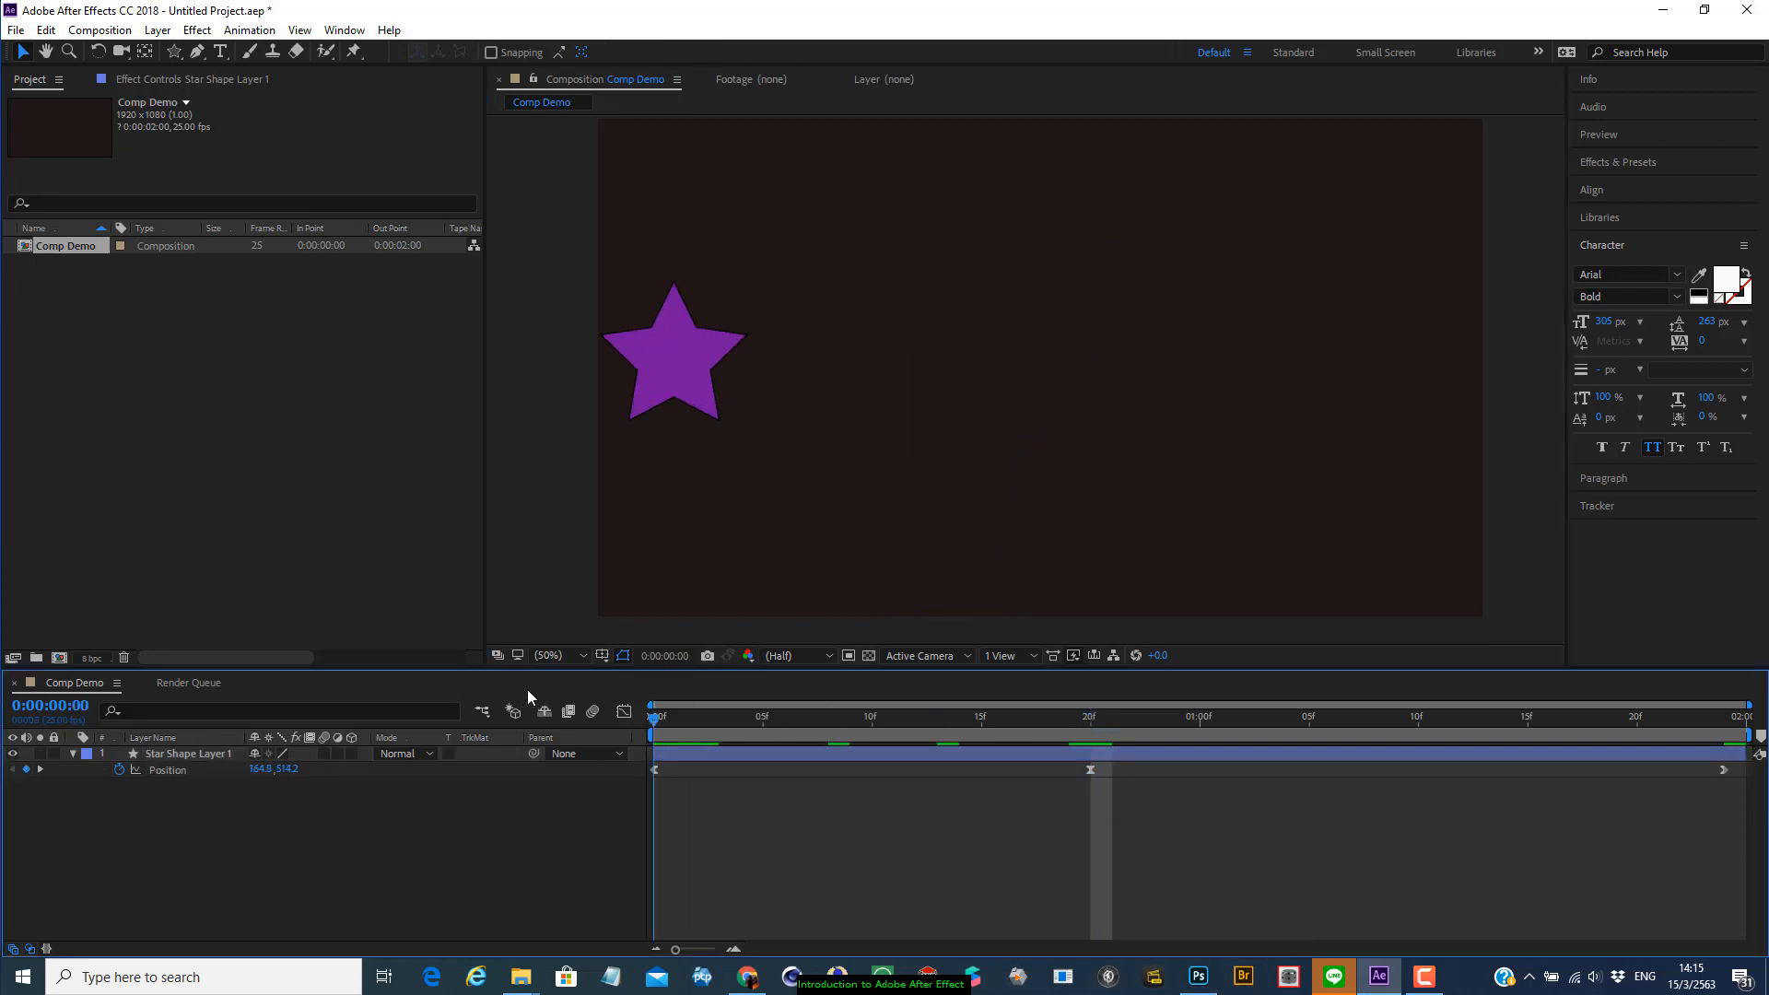
{"action": "key", "text": "space"}
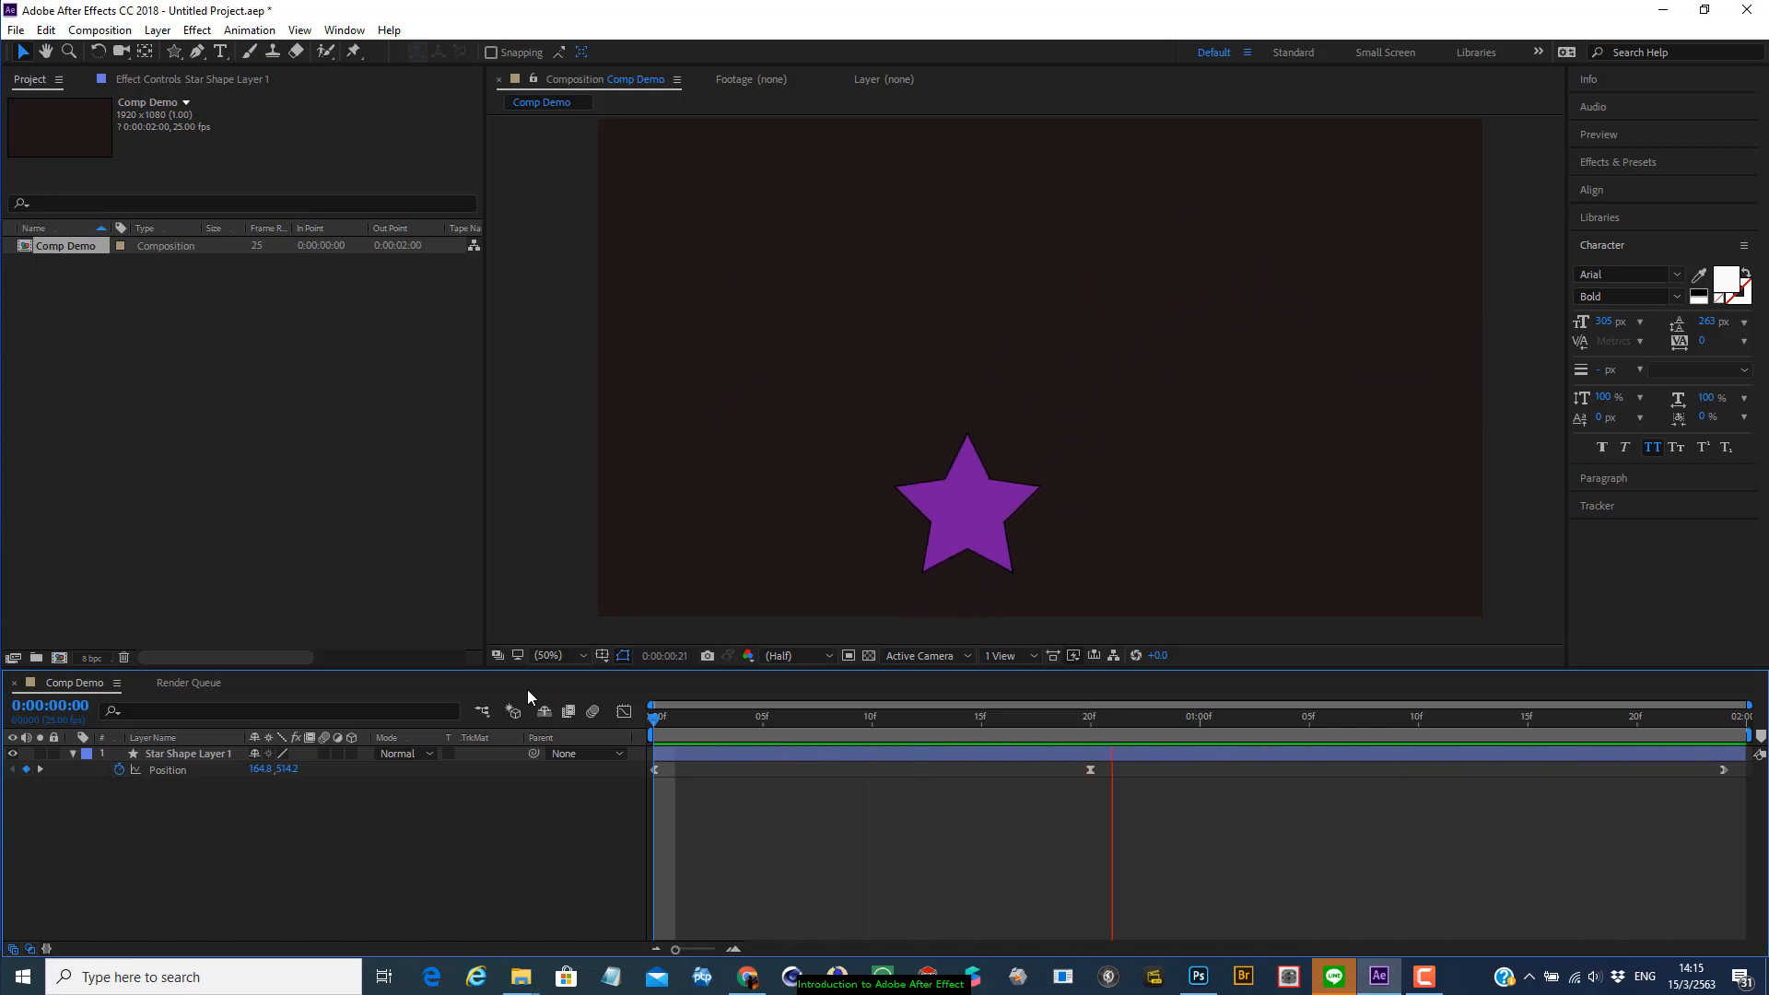
{"action": "key", "text": "space"}
Reveal the star layer's Rotation and start animating it with a keyframe at 0:00:00:00
{"action": "left_click_drag", "start_coordinate": [1242, 718], "coordinate": [654, 718]}
{"action": "key", "text": "r"}
{"action": "left_click", "coordinate": [294, 809]}
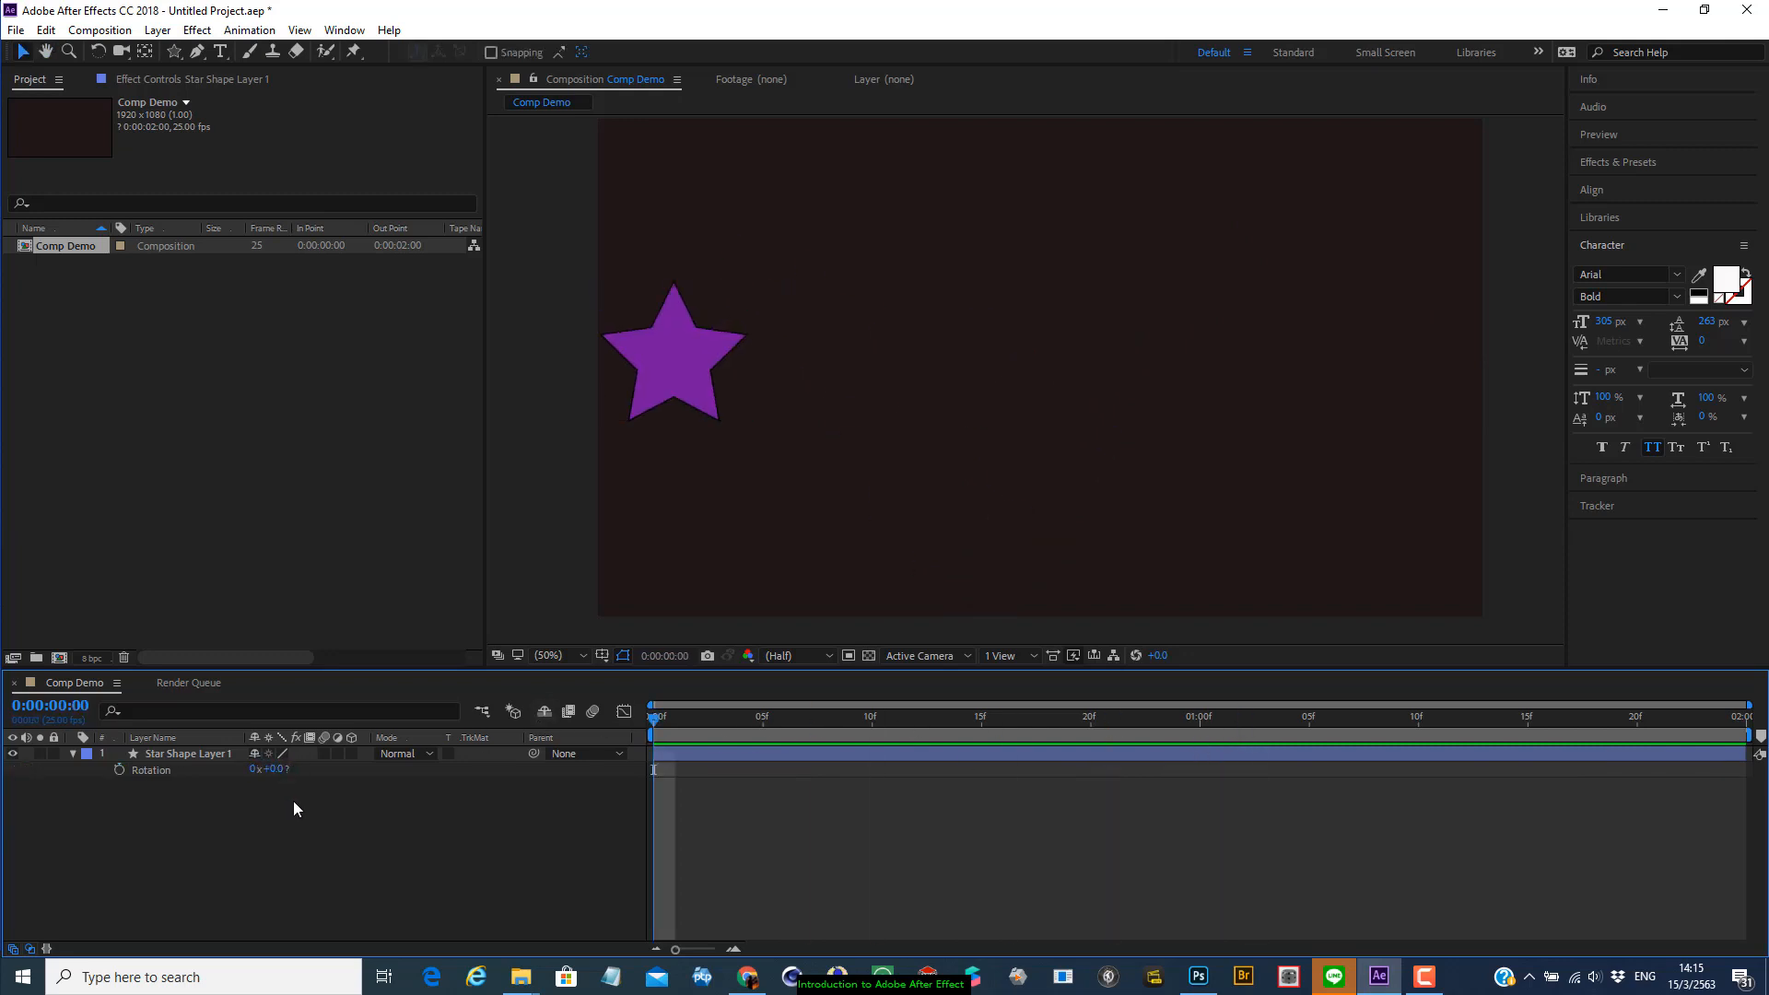
{"action": "left_click", "coordinate": [119, 770]}
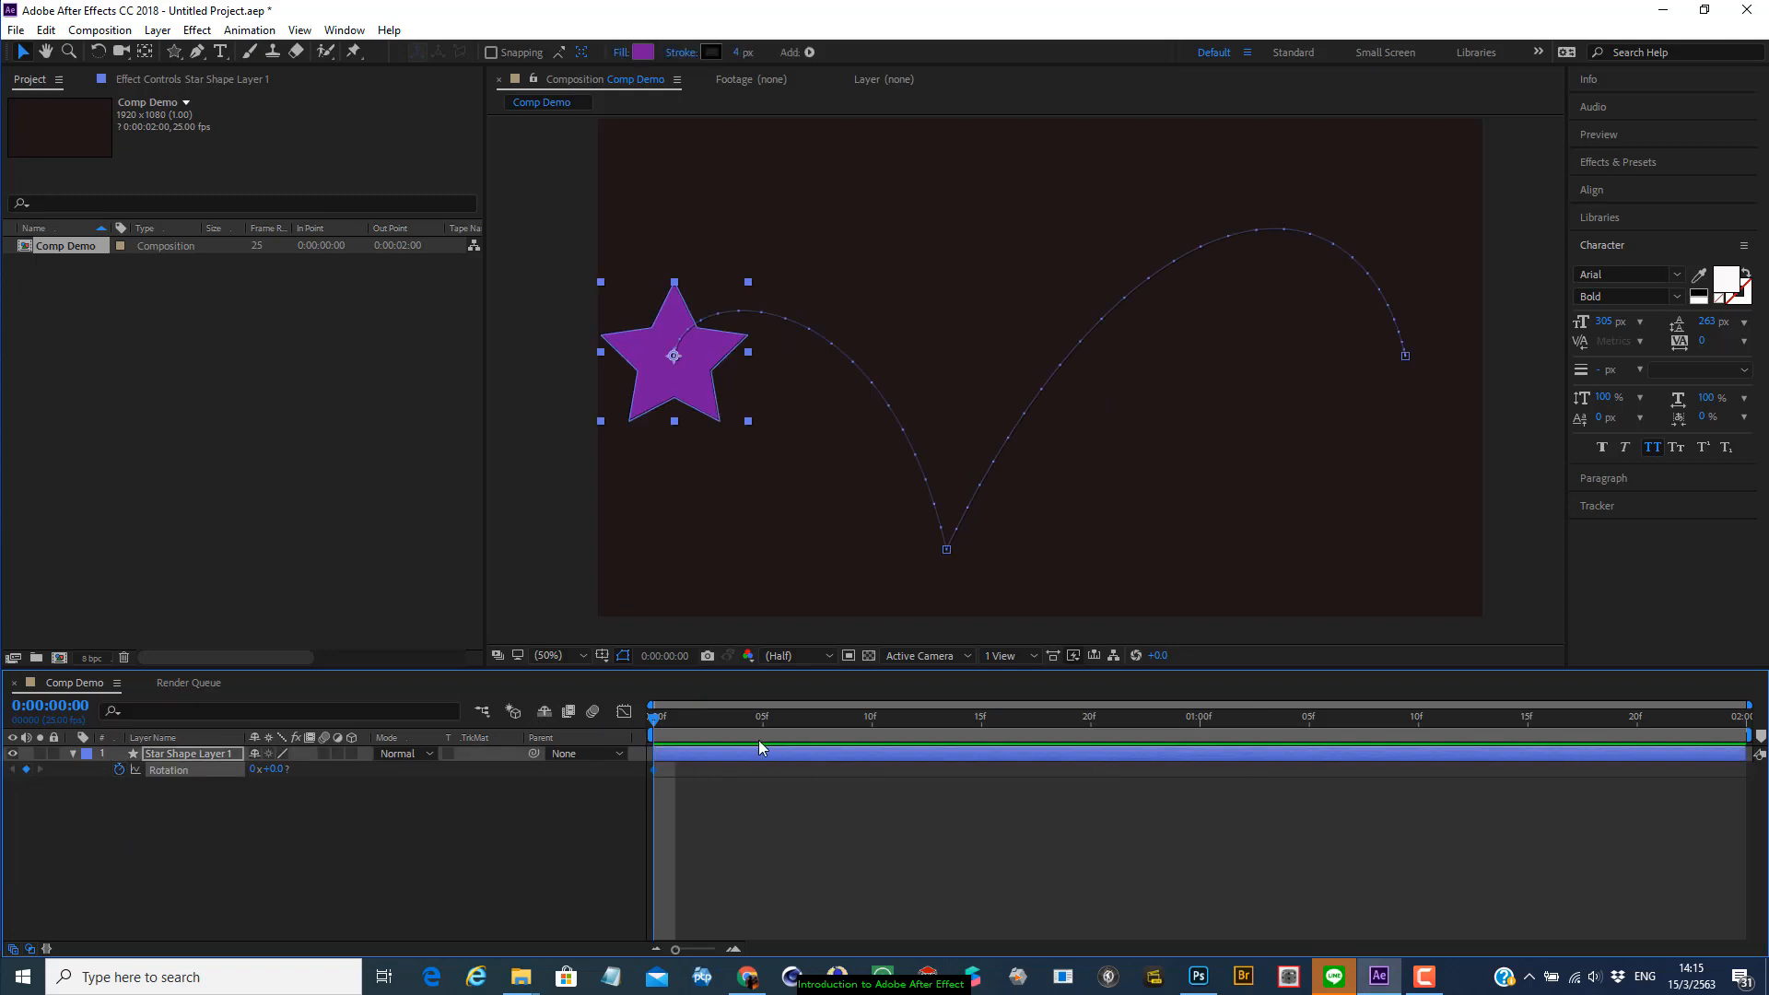
Set the star's Rotation to 1 full revolution at 0:00:01:24 and preview the spin
{"action": "left_click_drag", "start_coordinate": [655, 718], "coordinate": [1753, 724]}
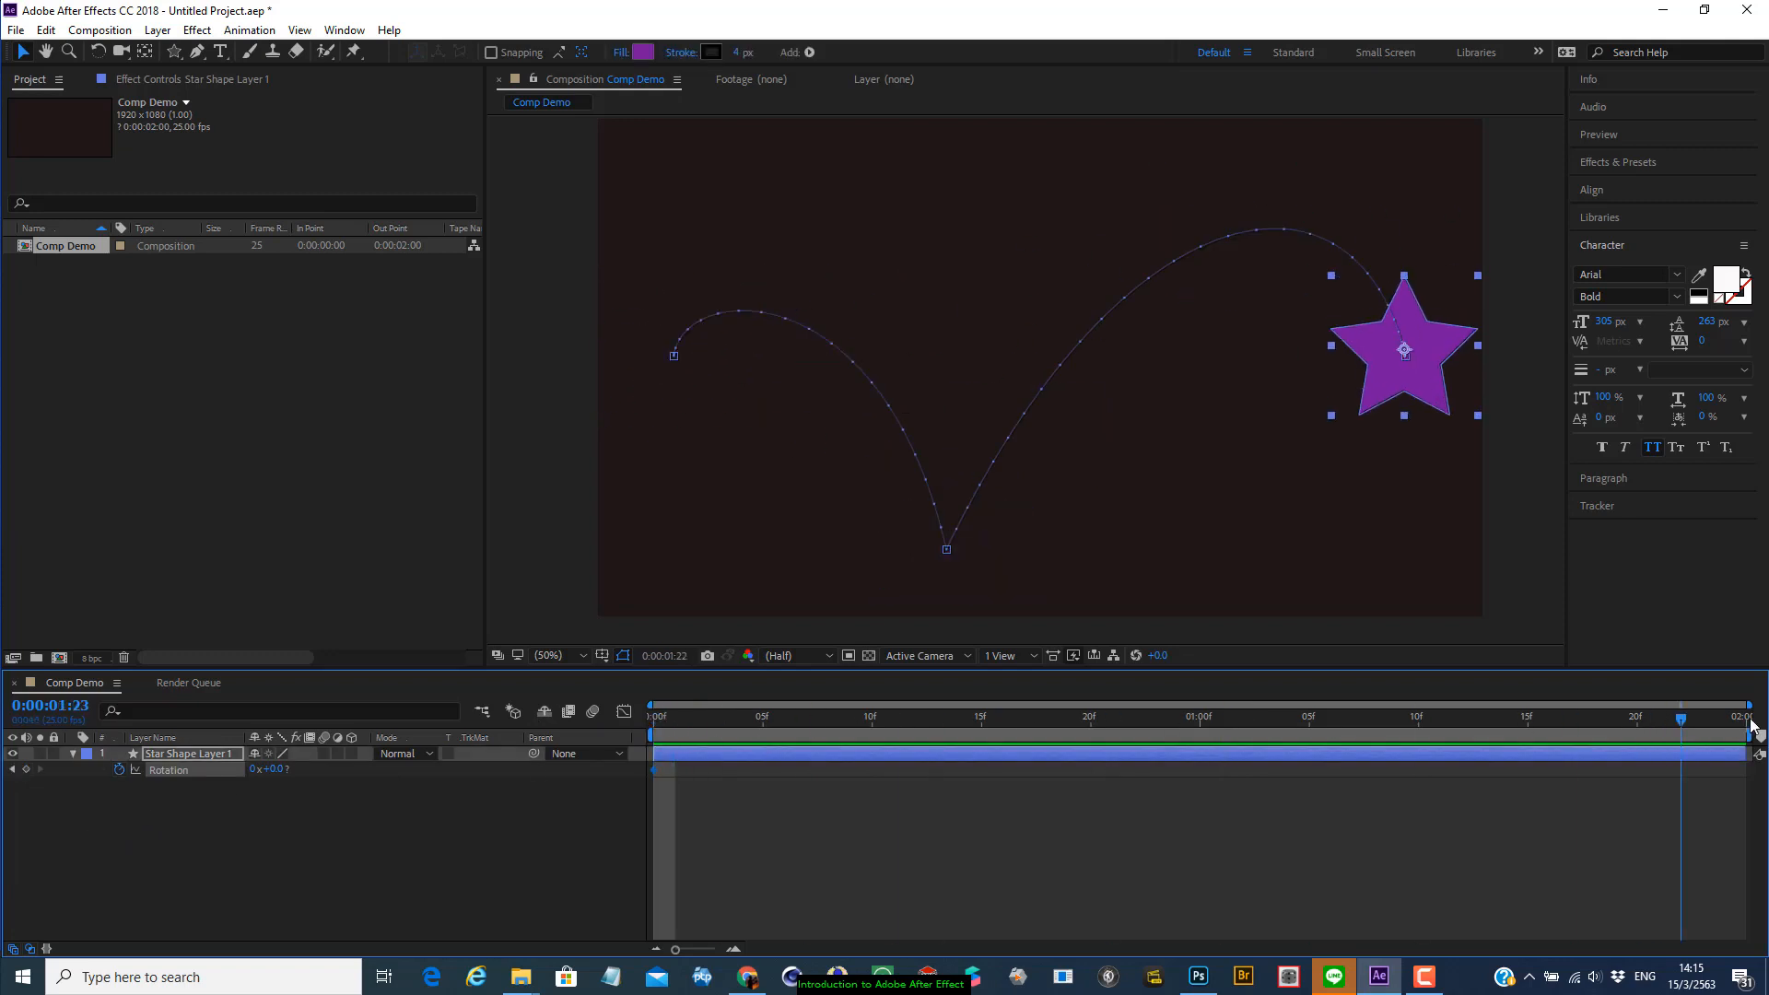
{"action": "left_click", "coordinate": [249, 768]}
{"action": "type", "text": "1"}
{"action": "key", "text": "Return"}
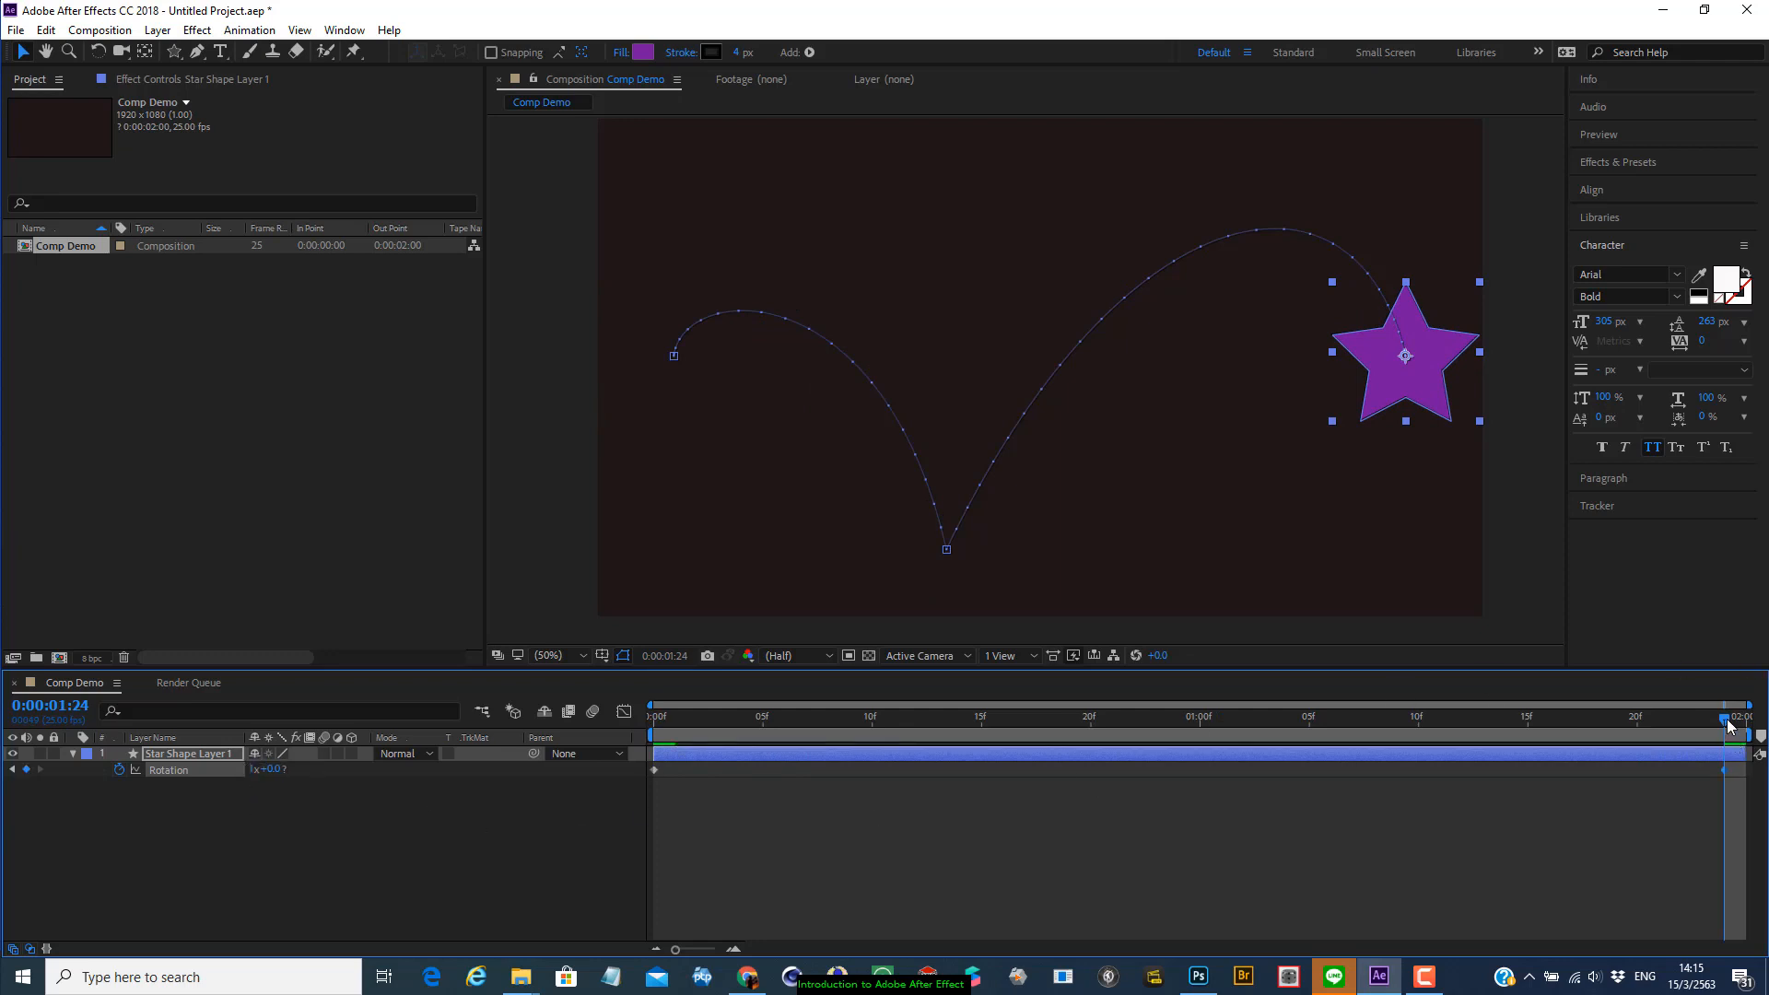
{"action": "key", "text": "space"}
{"action": "left_click", "coordinate": [803, 848]}
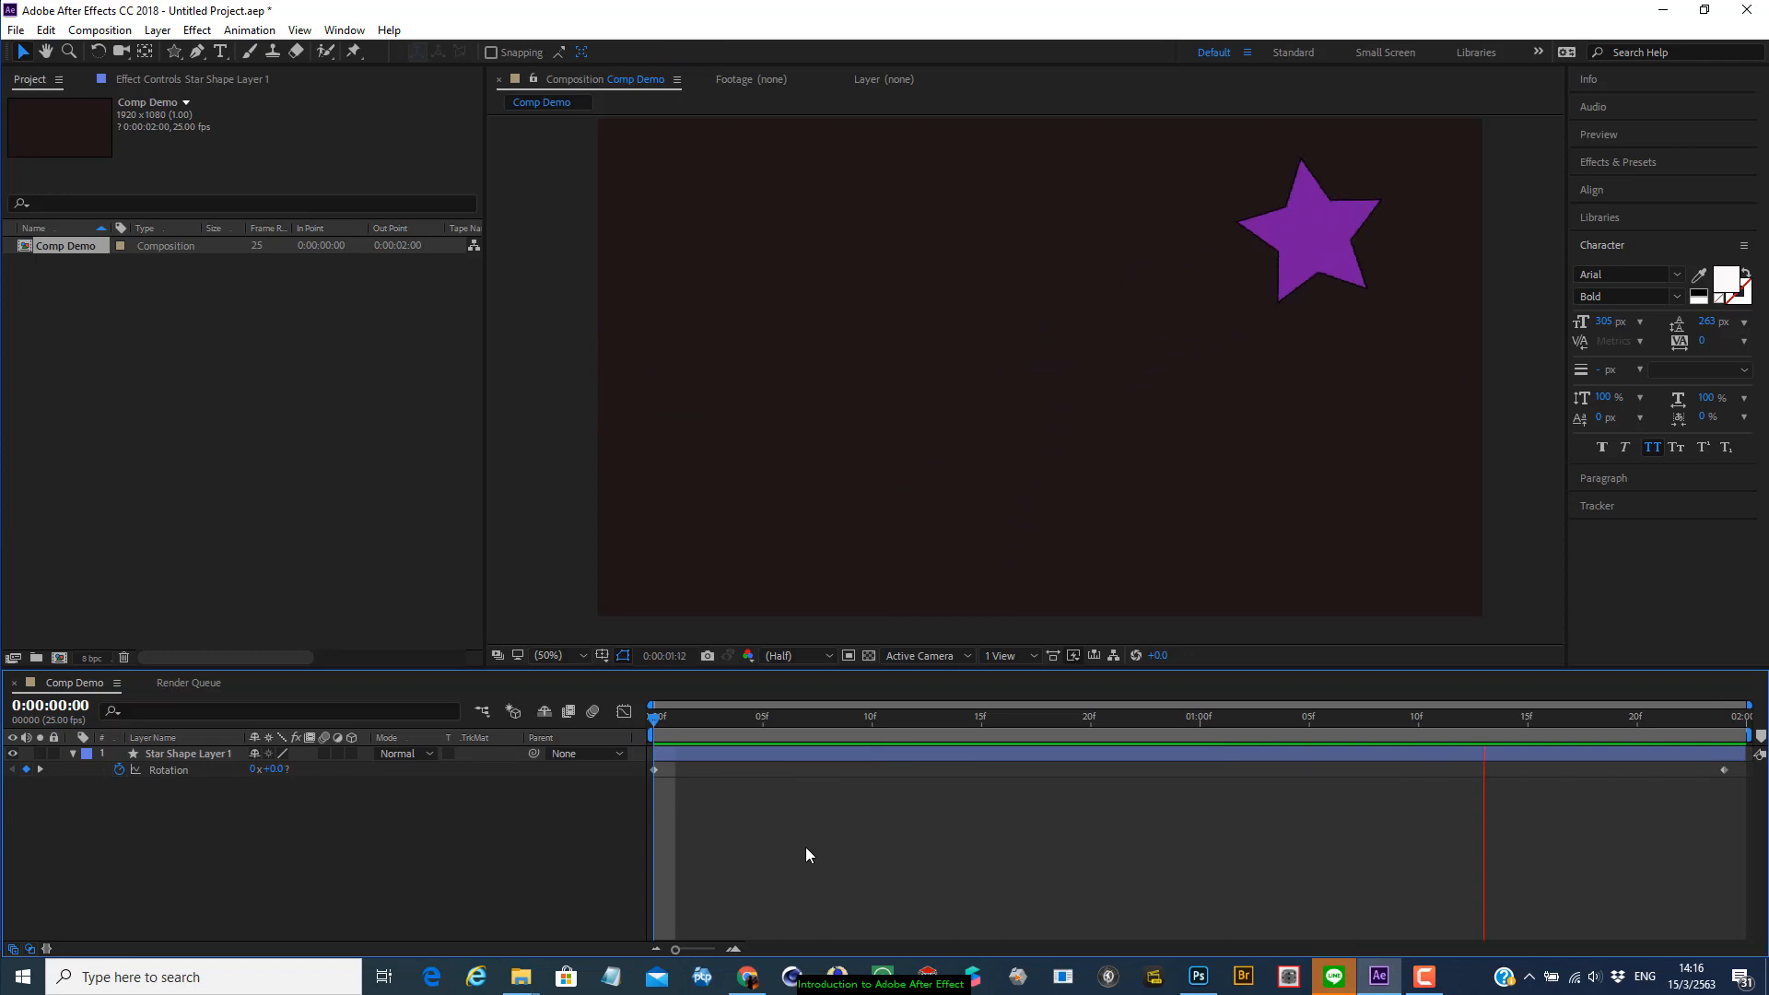
{"action": "key", "text": "space"}
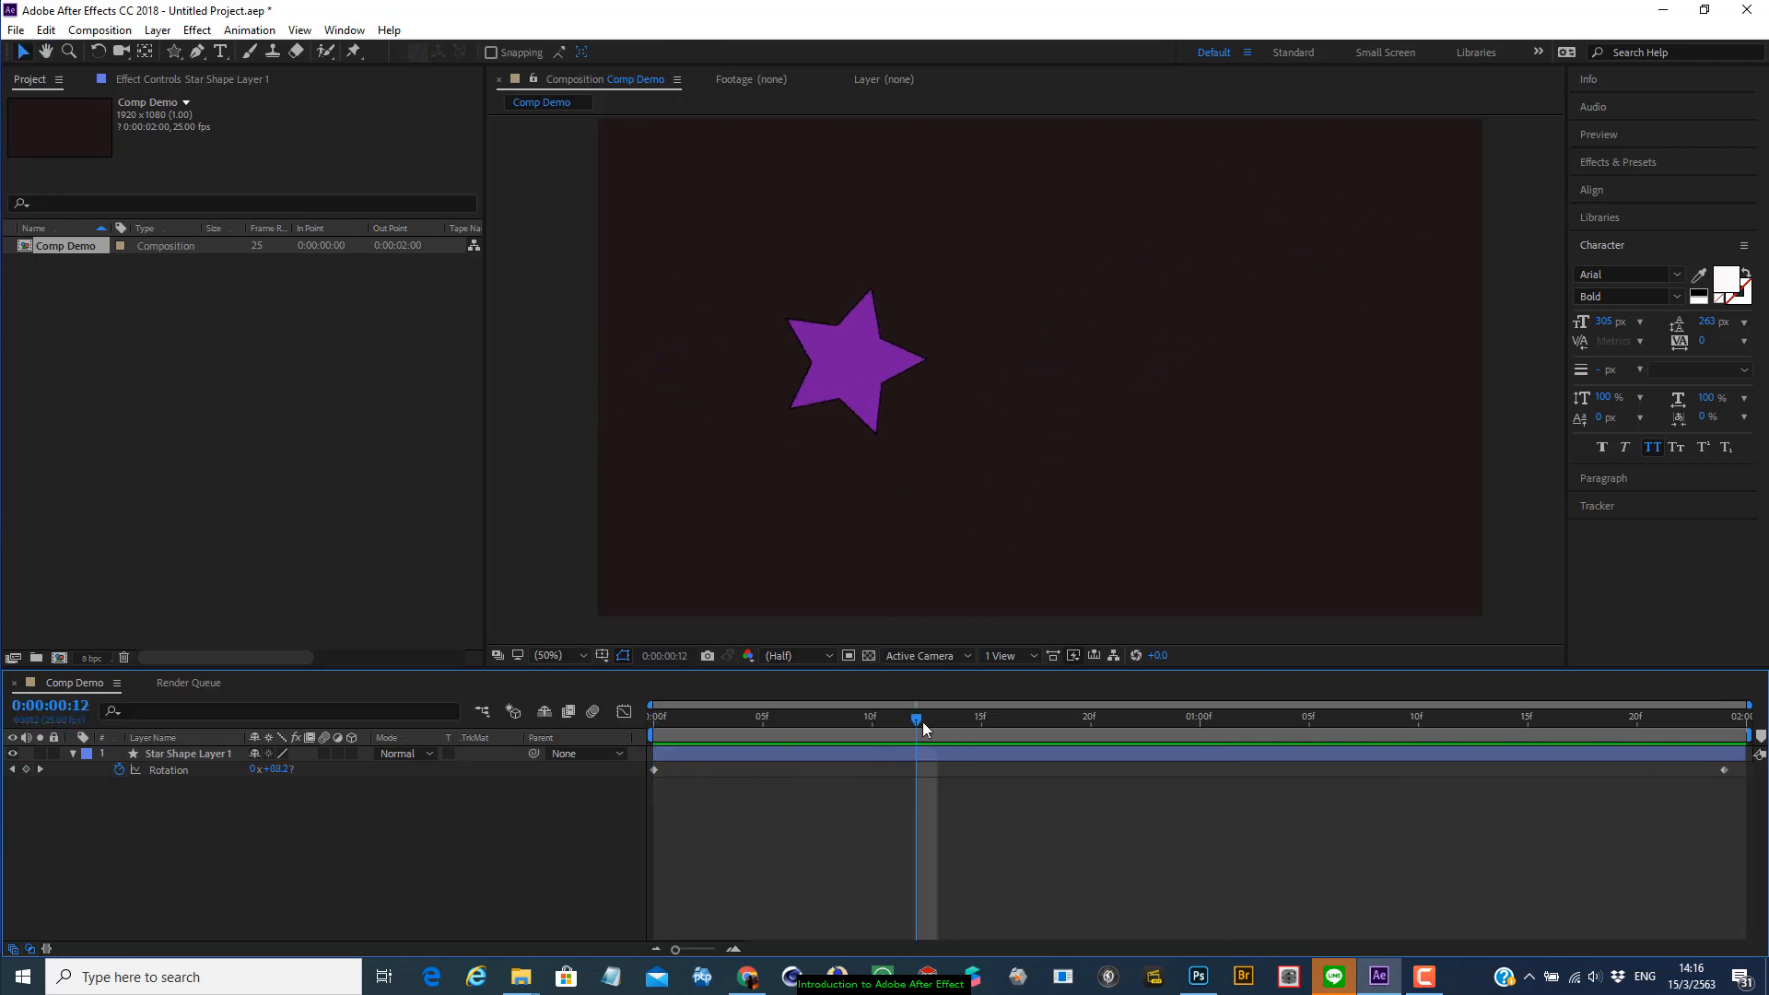
Set the star's Rotation at 0:00:01:24 to 3 full revolutions and preview the spin
{"action": "key", "text": "End"}
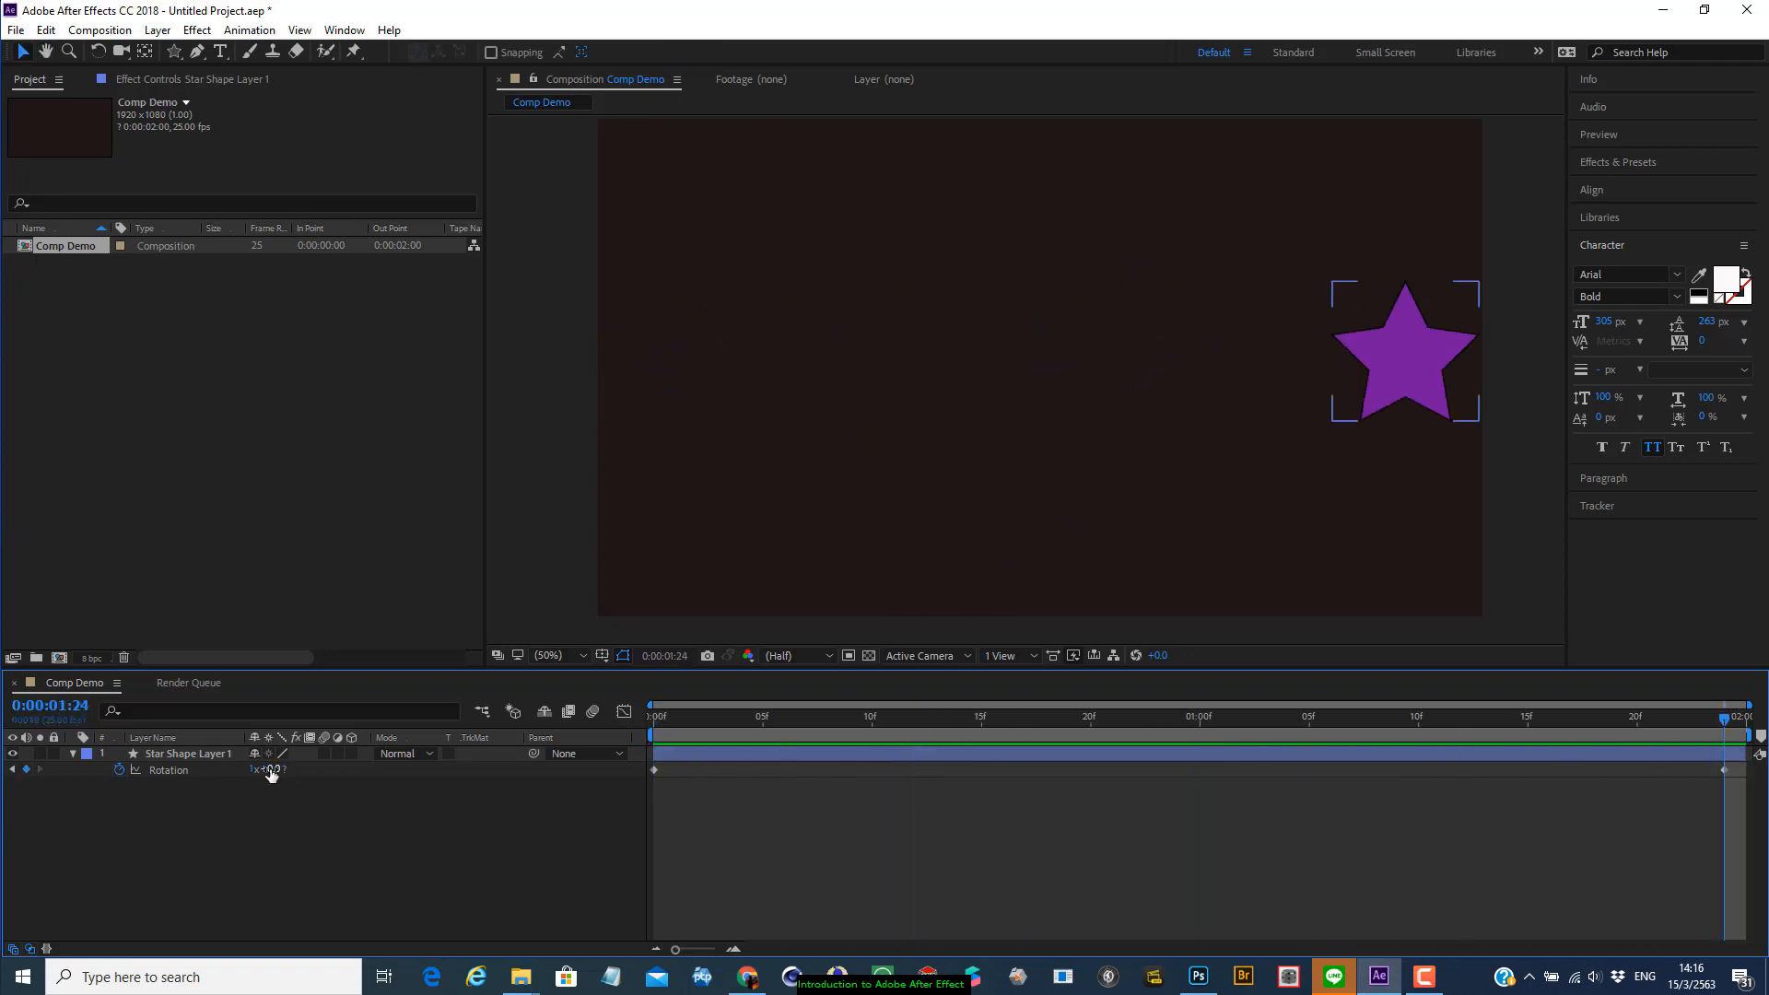
{"action": "left_click", "coordinate": [252, 769]}
{"action": "type", "text": "3"}
{"action": "key", "text": "Return"}
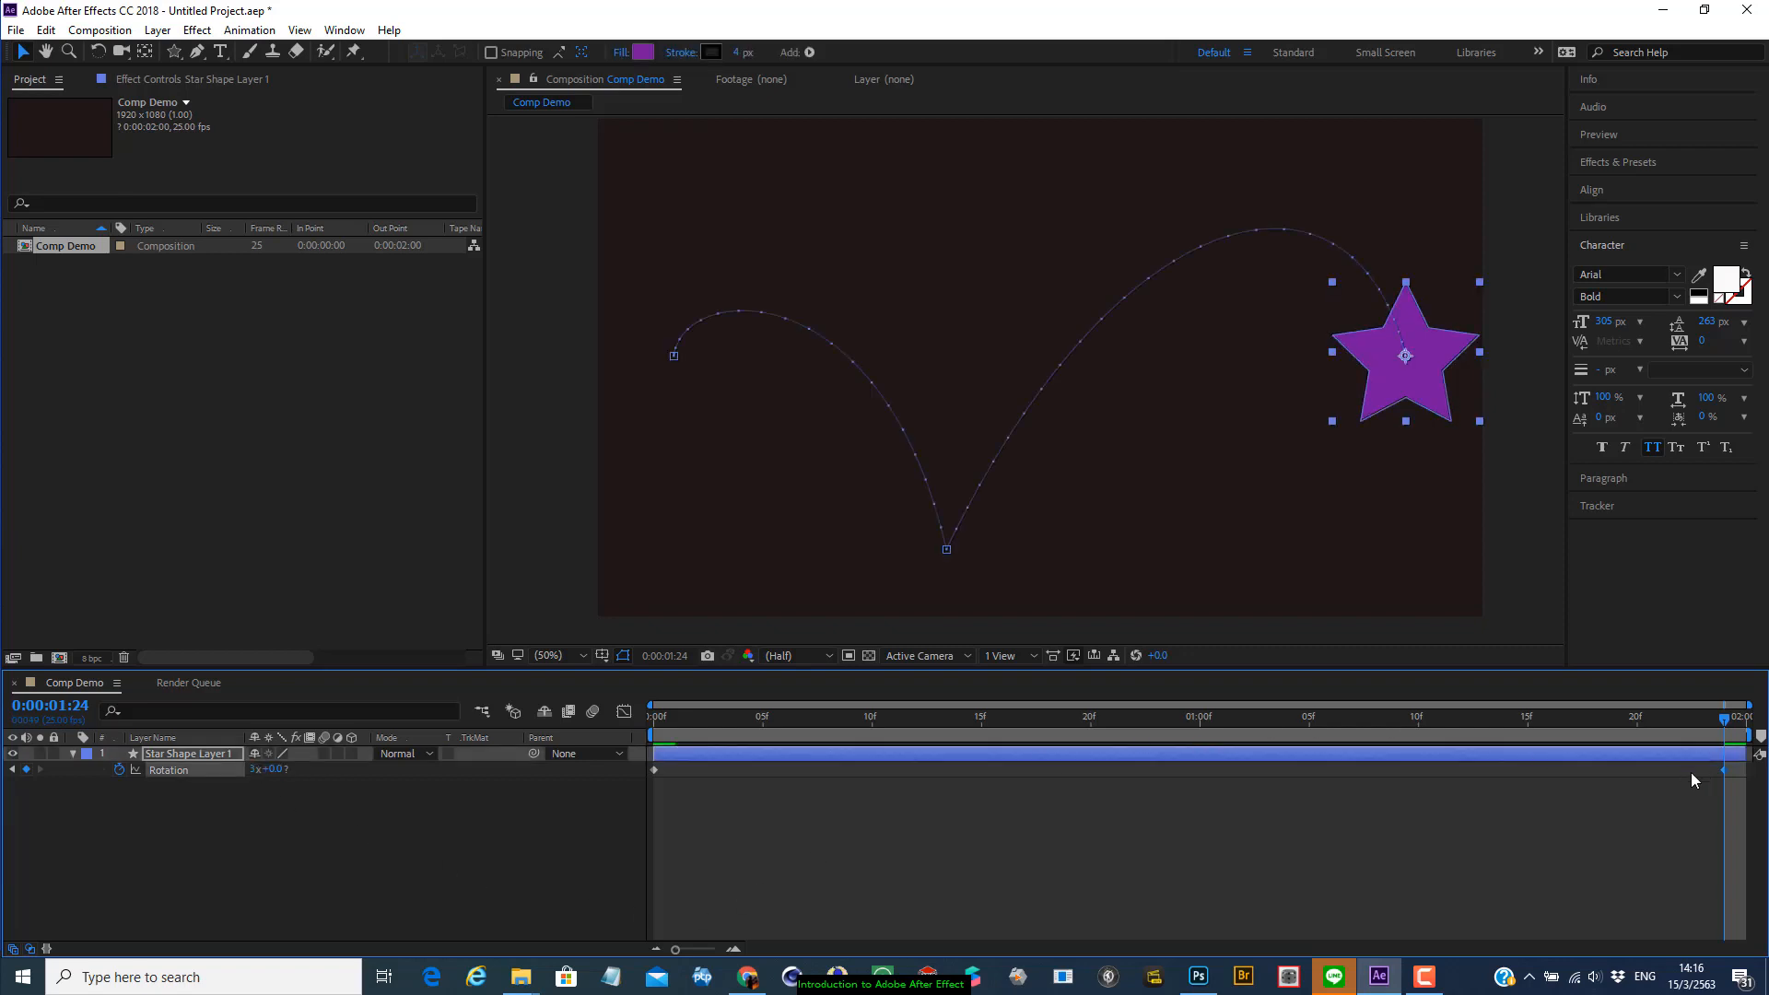
{"action": "key", "text": "space"}
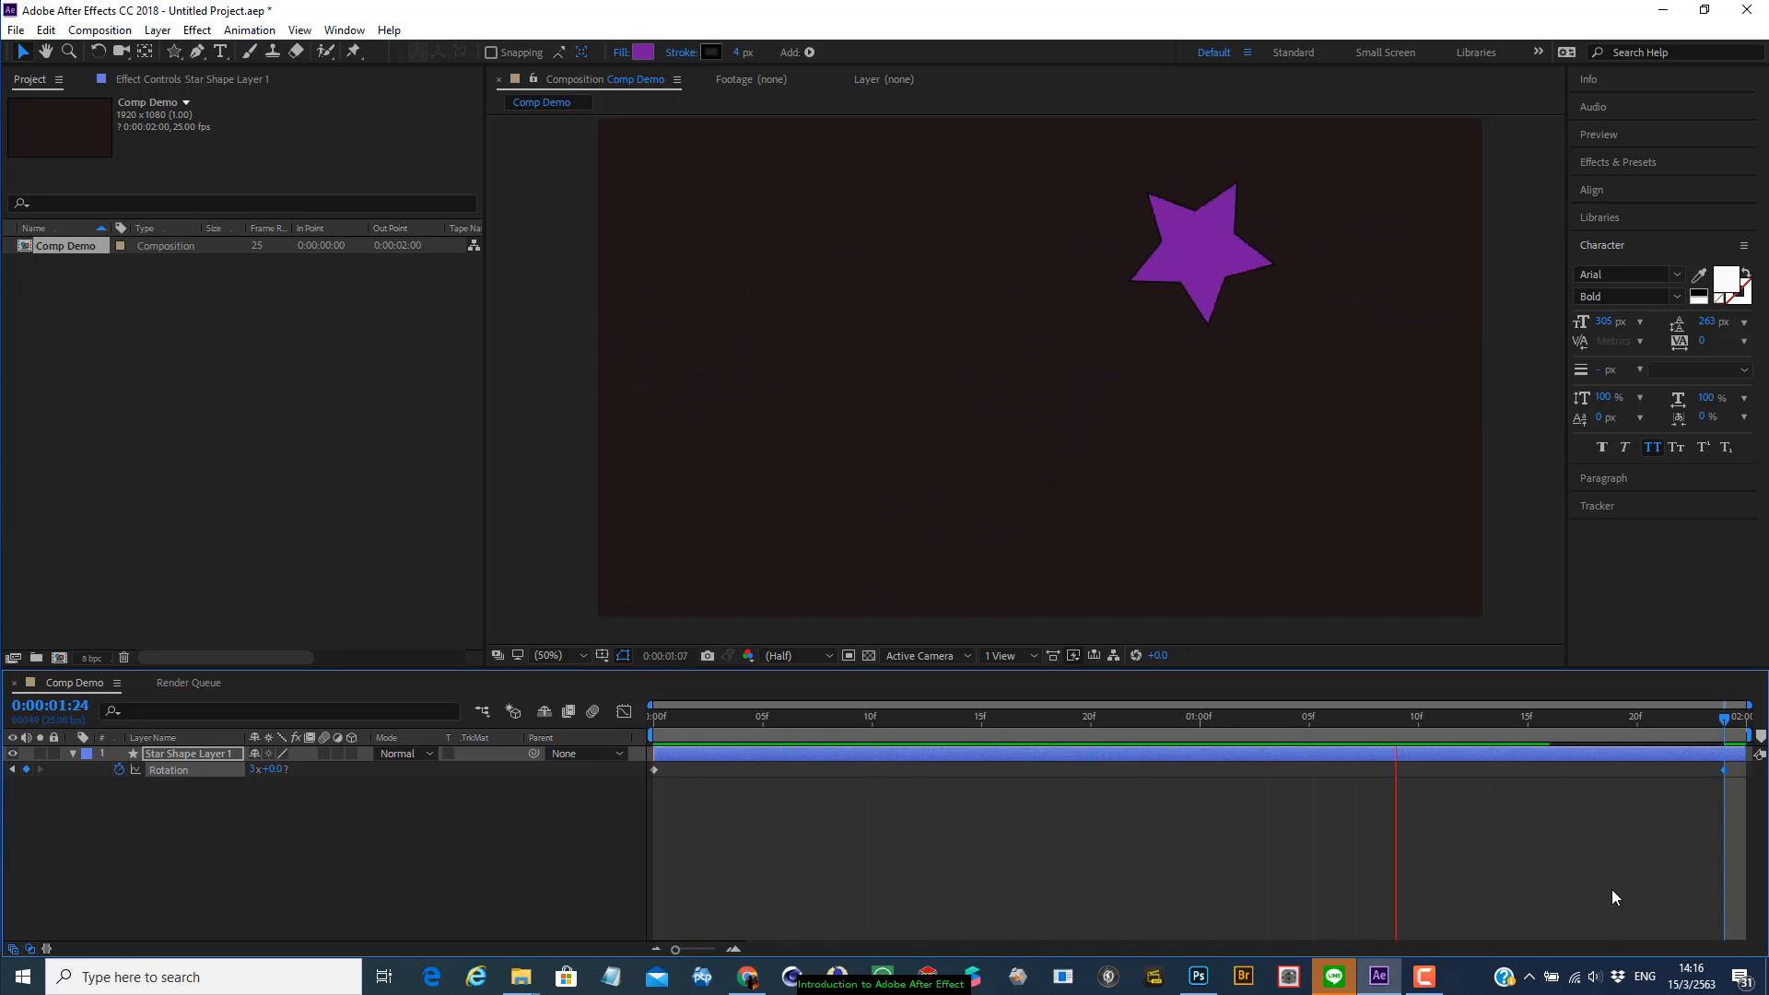
{"action": "key", "text": "space"}
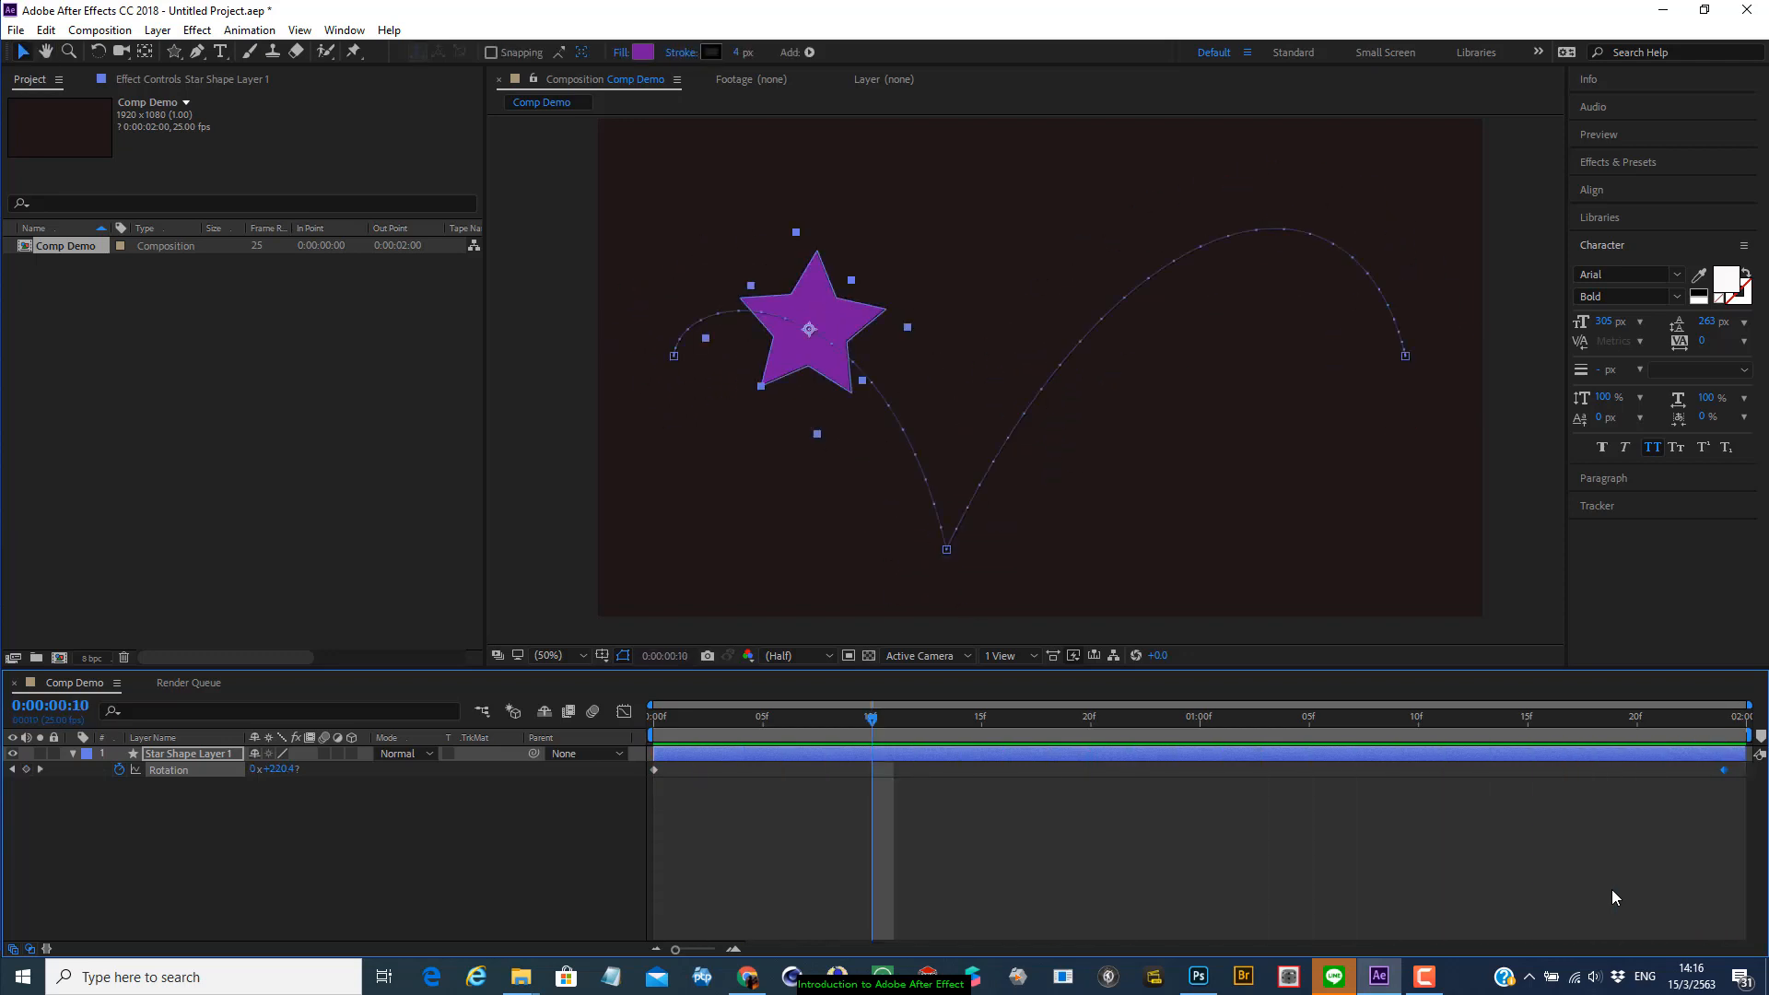
Show the Position keyframes and move the star's start at 0:00:00:00 outside the frame's left edge, at about -169, 502
{"action": "key", "text": "p"}
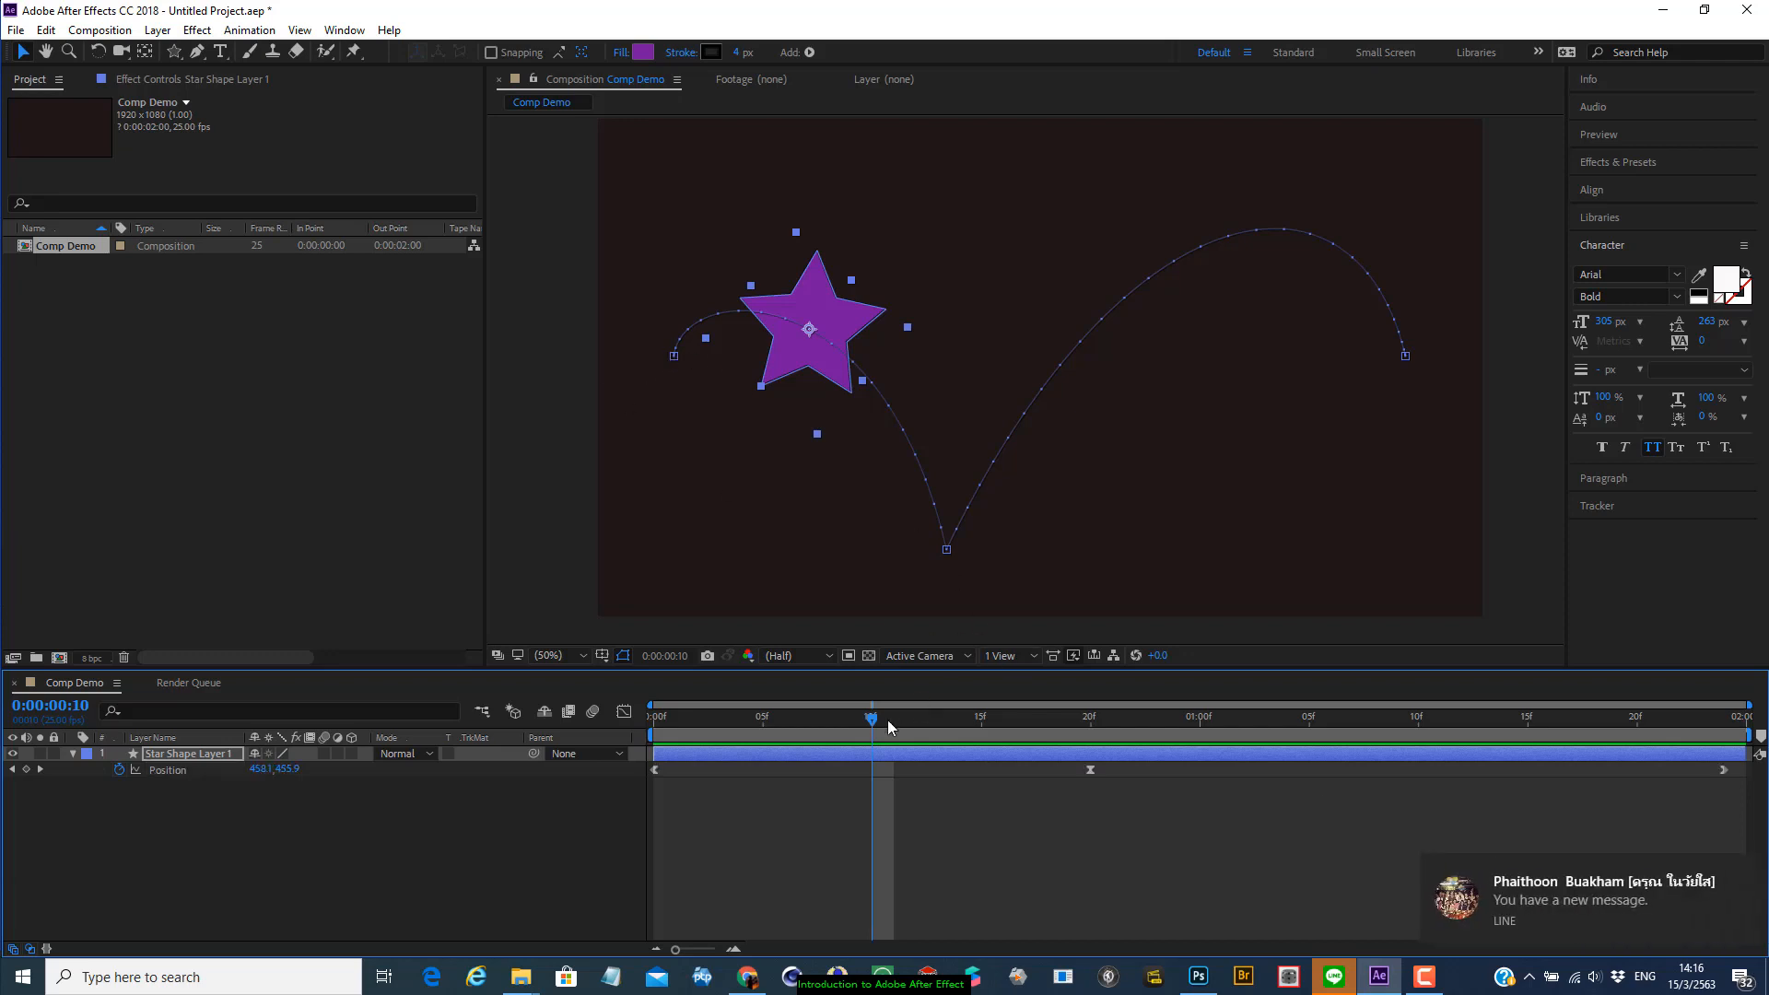
{"action": "left_click_drag", "start_coordinate": [873, 718], "coordinate": [654, 717]}
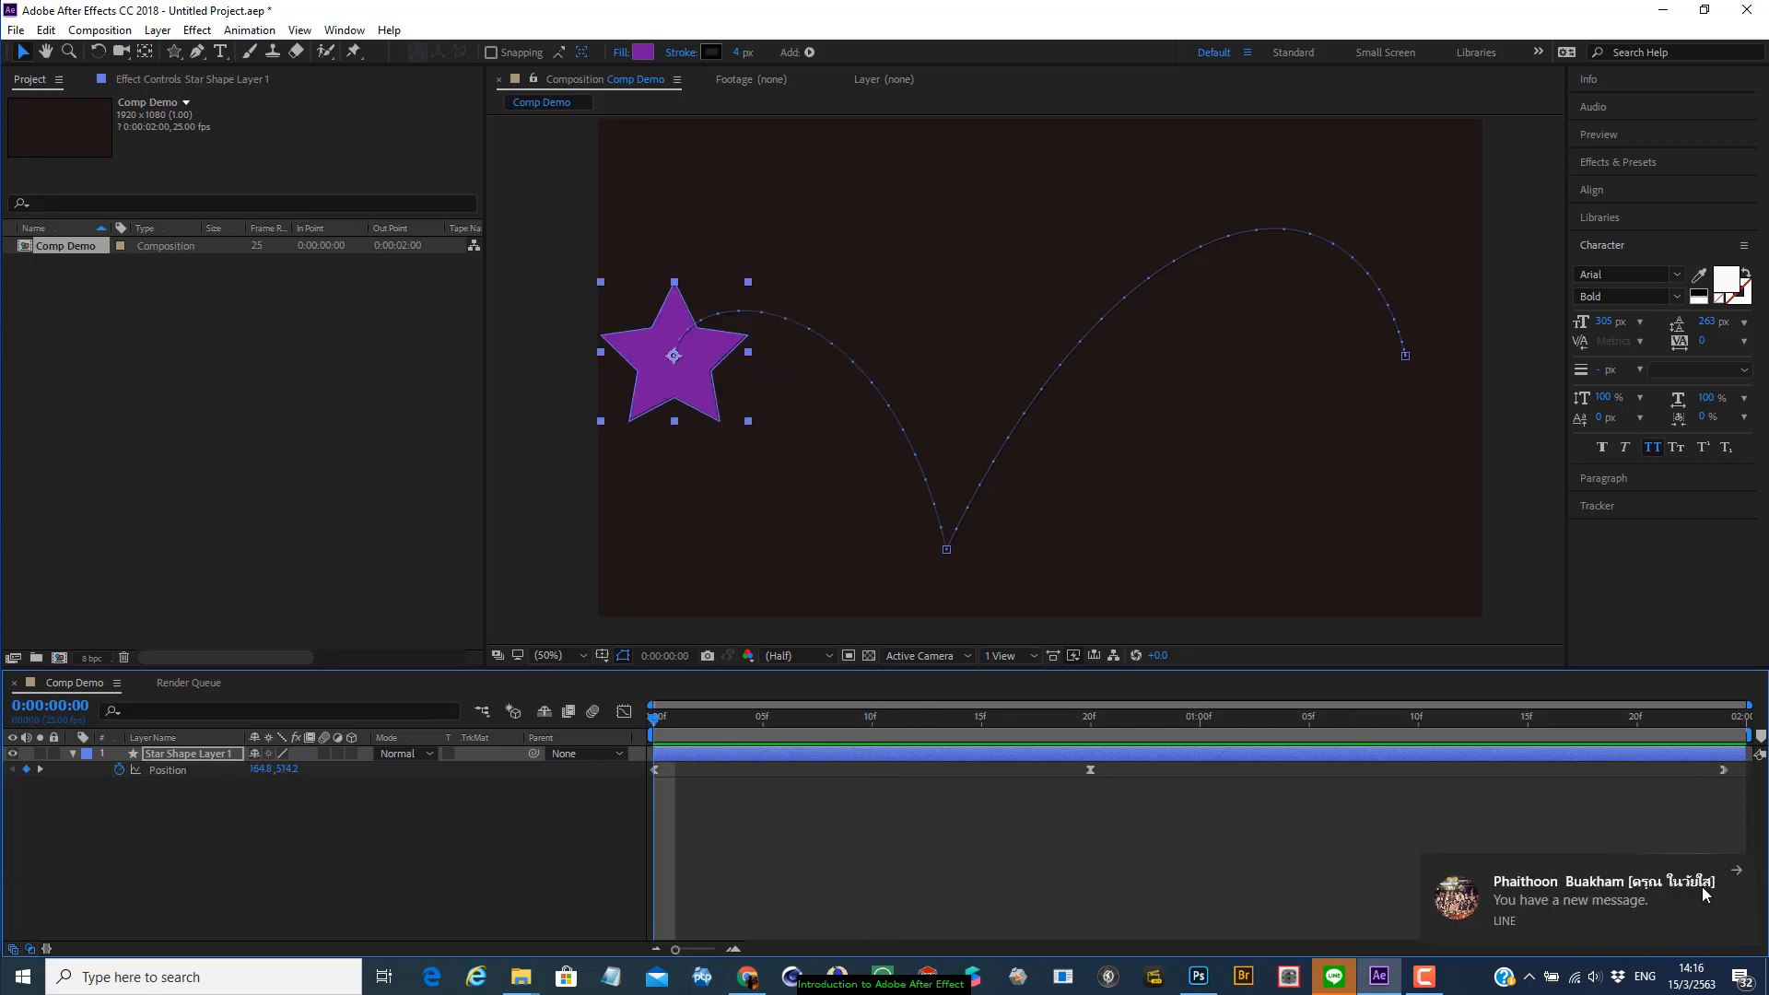
{"action": "left_click", "coordinate": [1736, 873]}
{"action": "left_click_drag", "start_coordinate": [709, 399], "coordinate": [554, 391]}
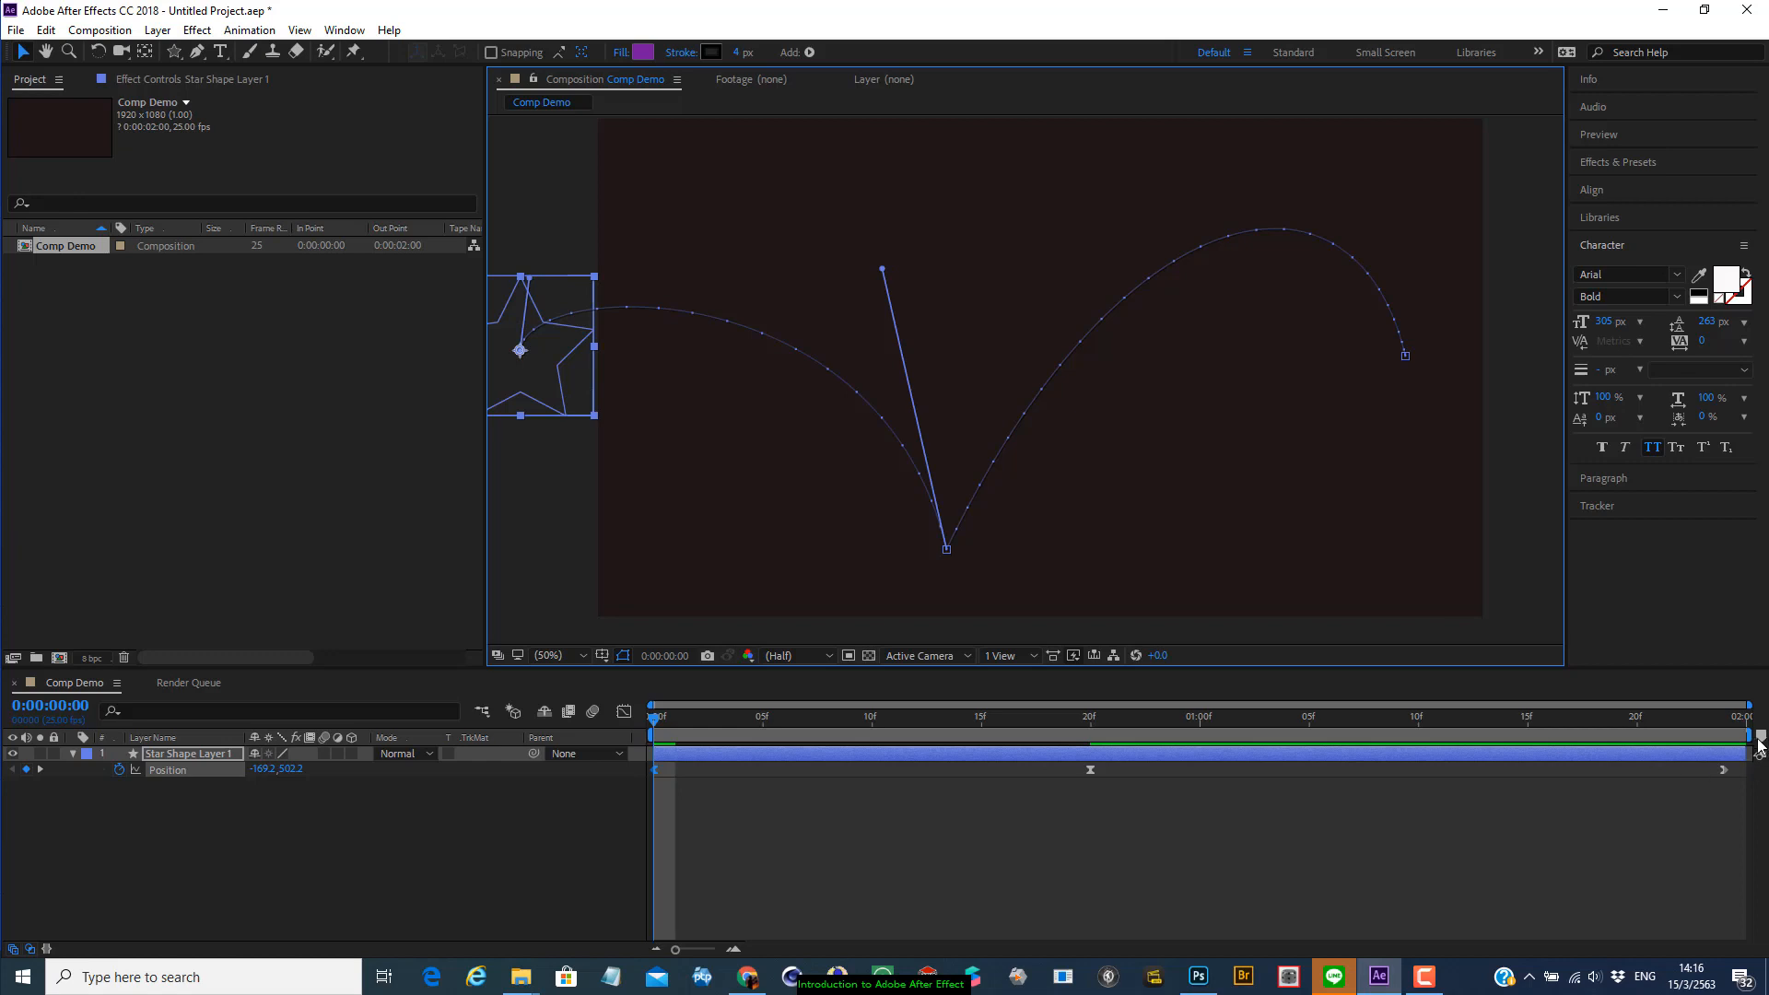
Move the star's end position at 0:00:01:24 outside the frame's right edge, at about 2080, 510, and preview the animation
{"action": "left_click", "coordinate": [1719, 720]}
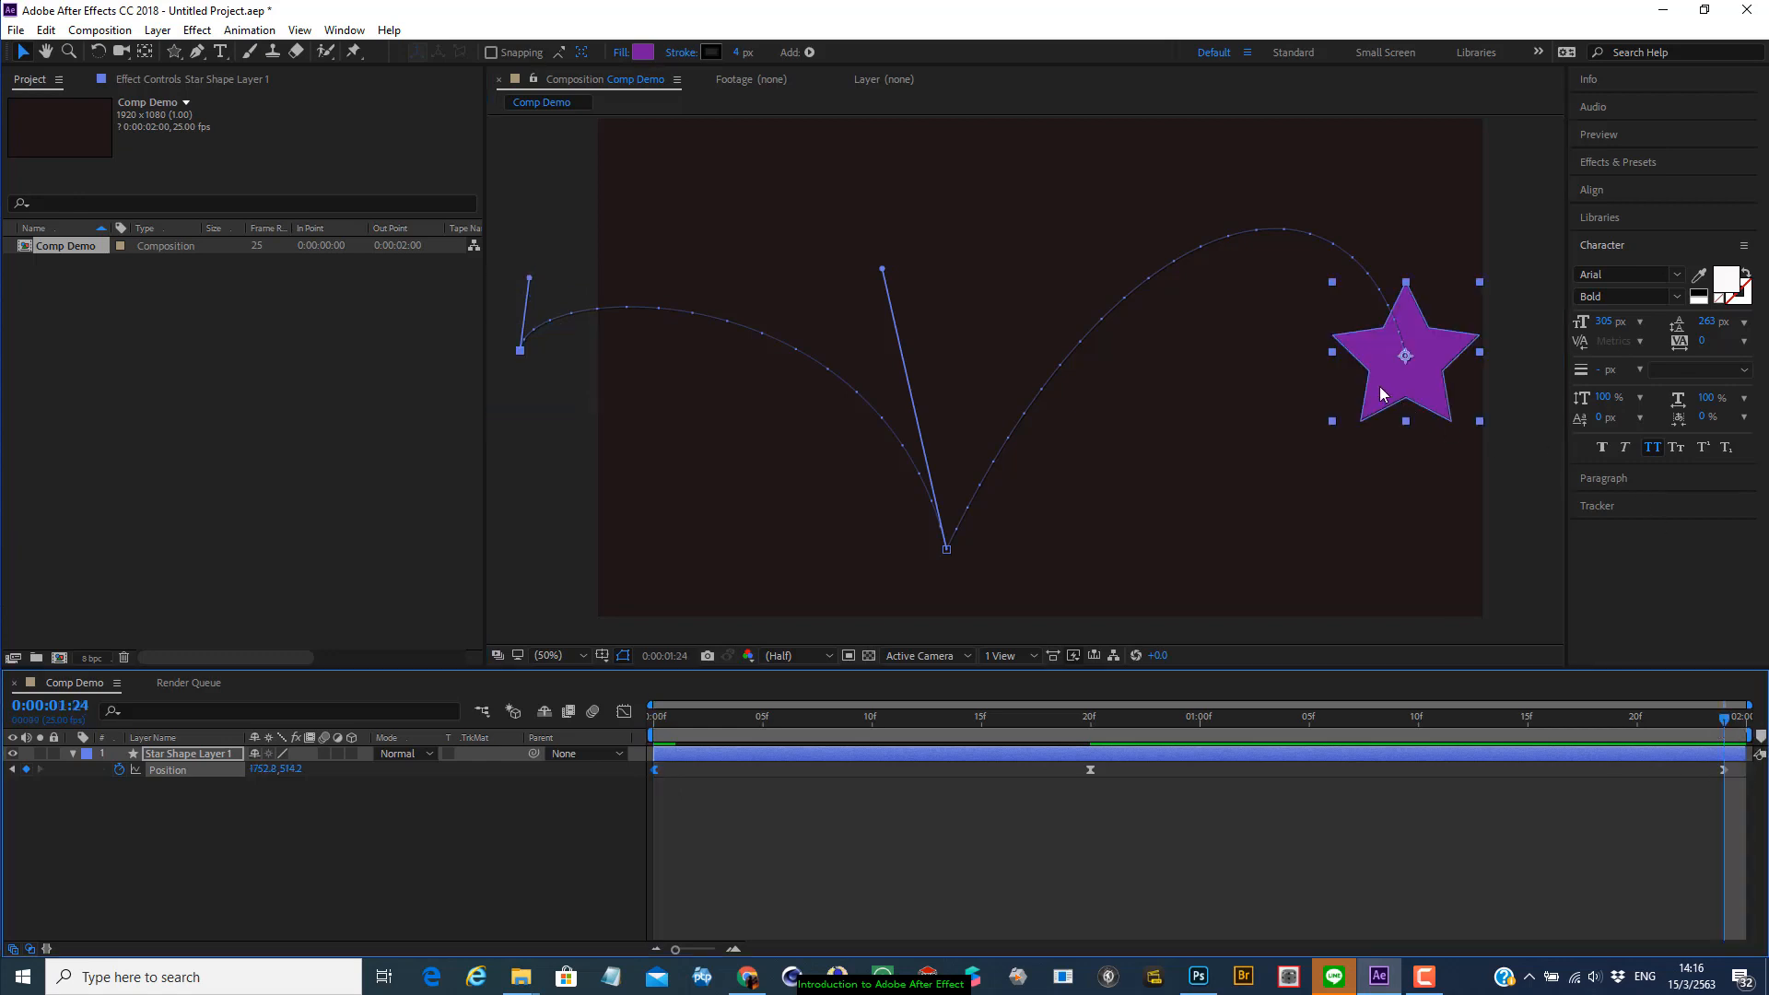
{"action": "left_click_drag", "start_coordinate": [1379, 385], "coordinate": [1529, 388]}
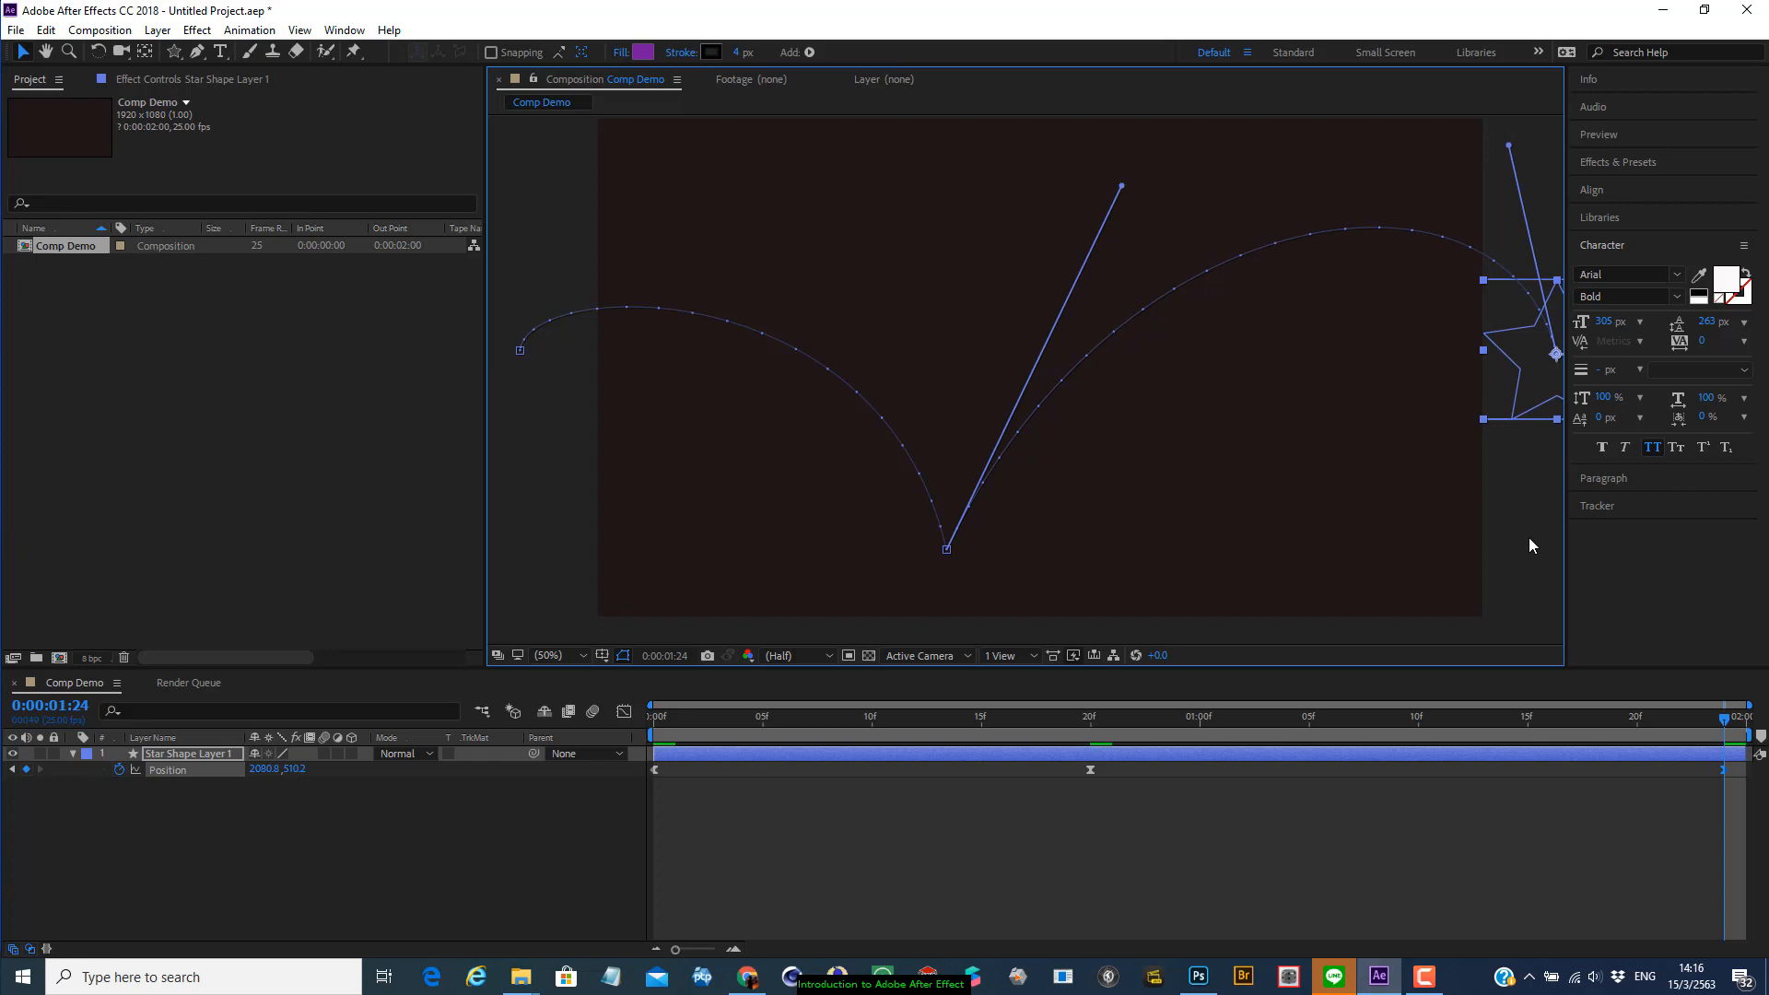
{"action": "left_click", "coordinate": [1423, 853]}
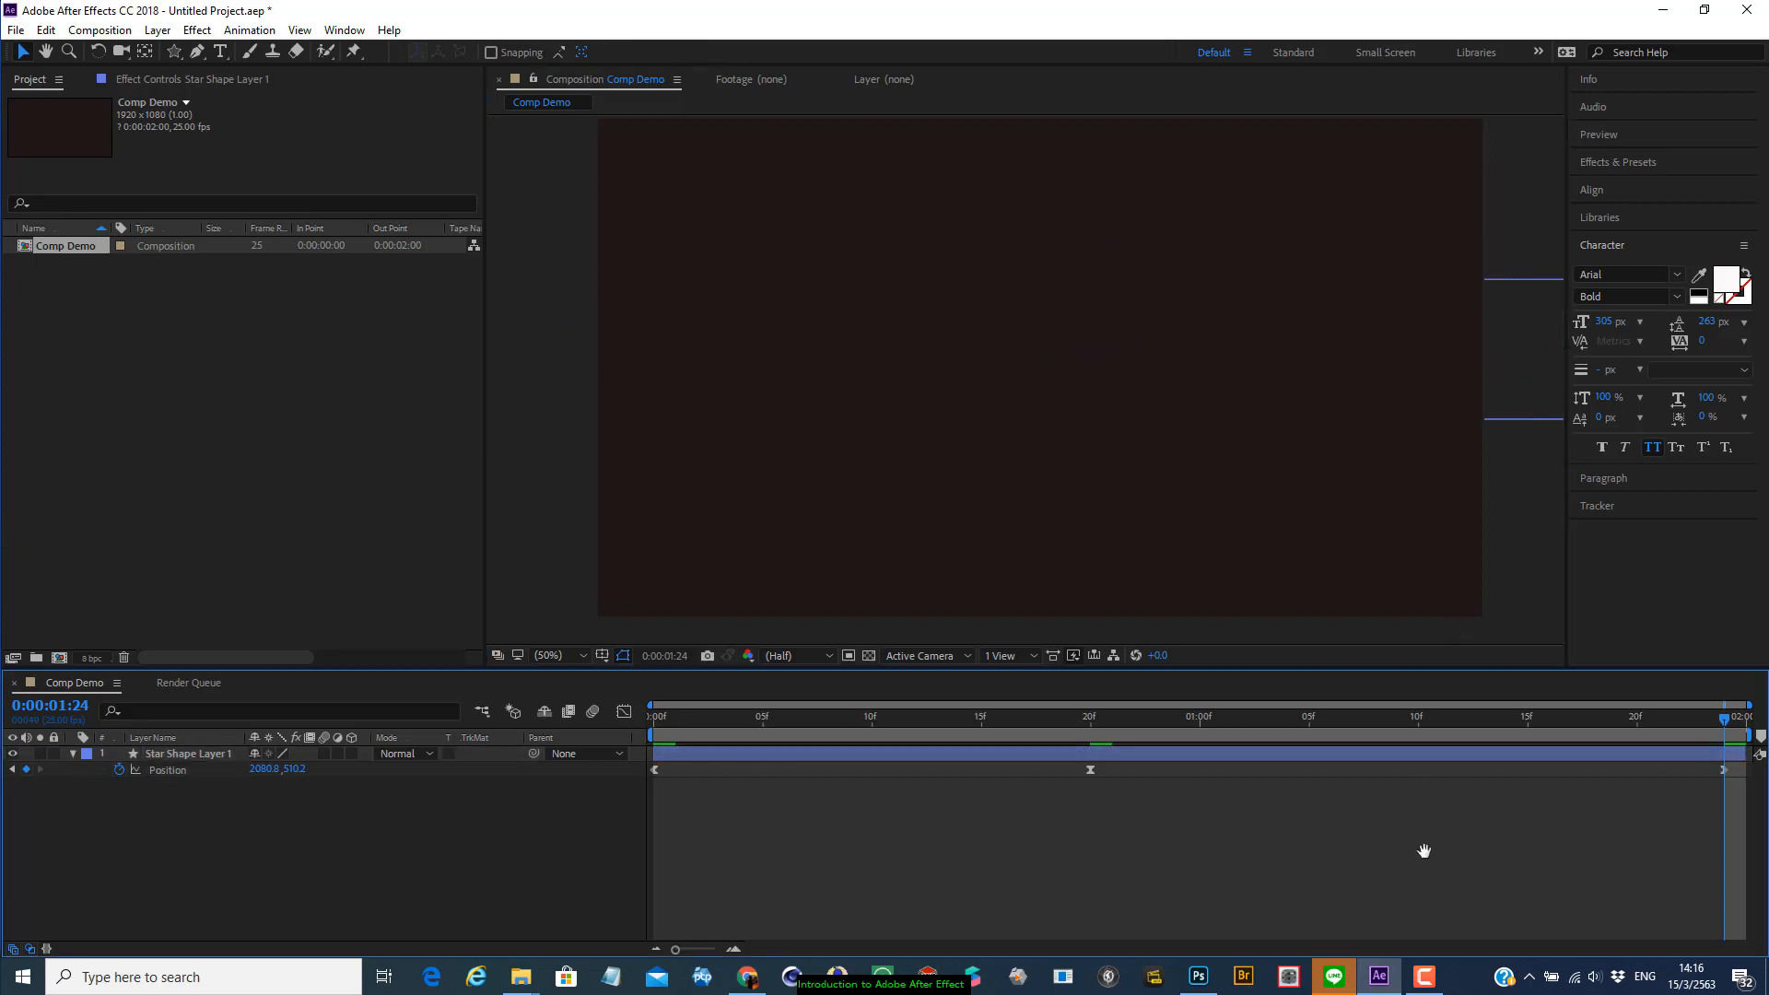
{"action": "key", "text": "space"}
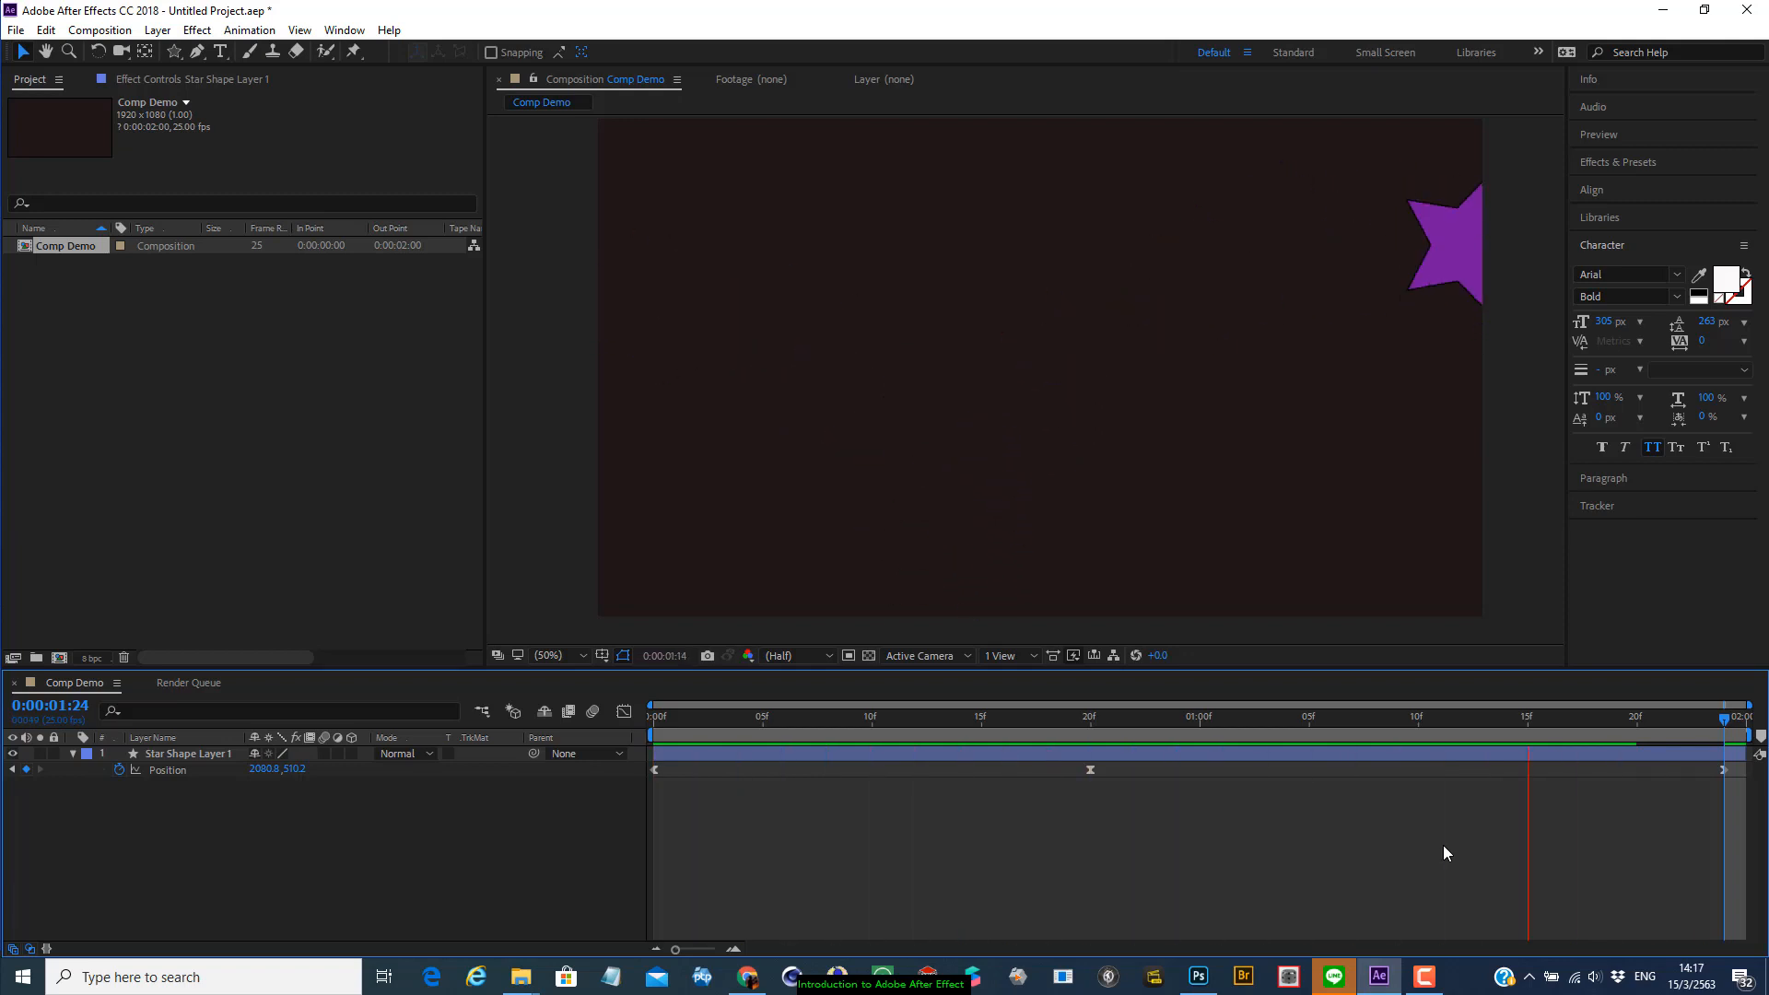
{"action": "key", "text": "space"}
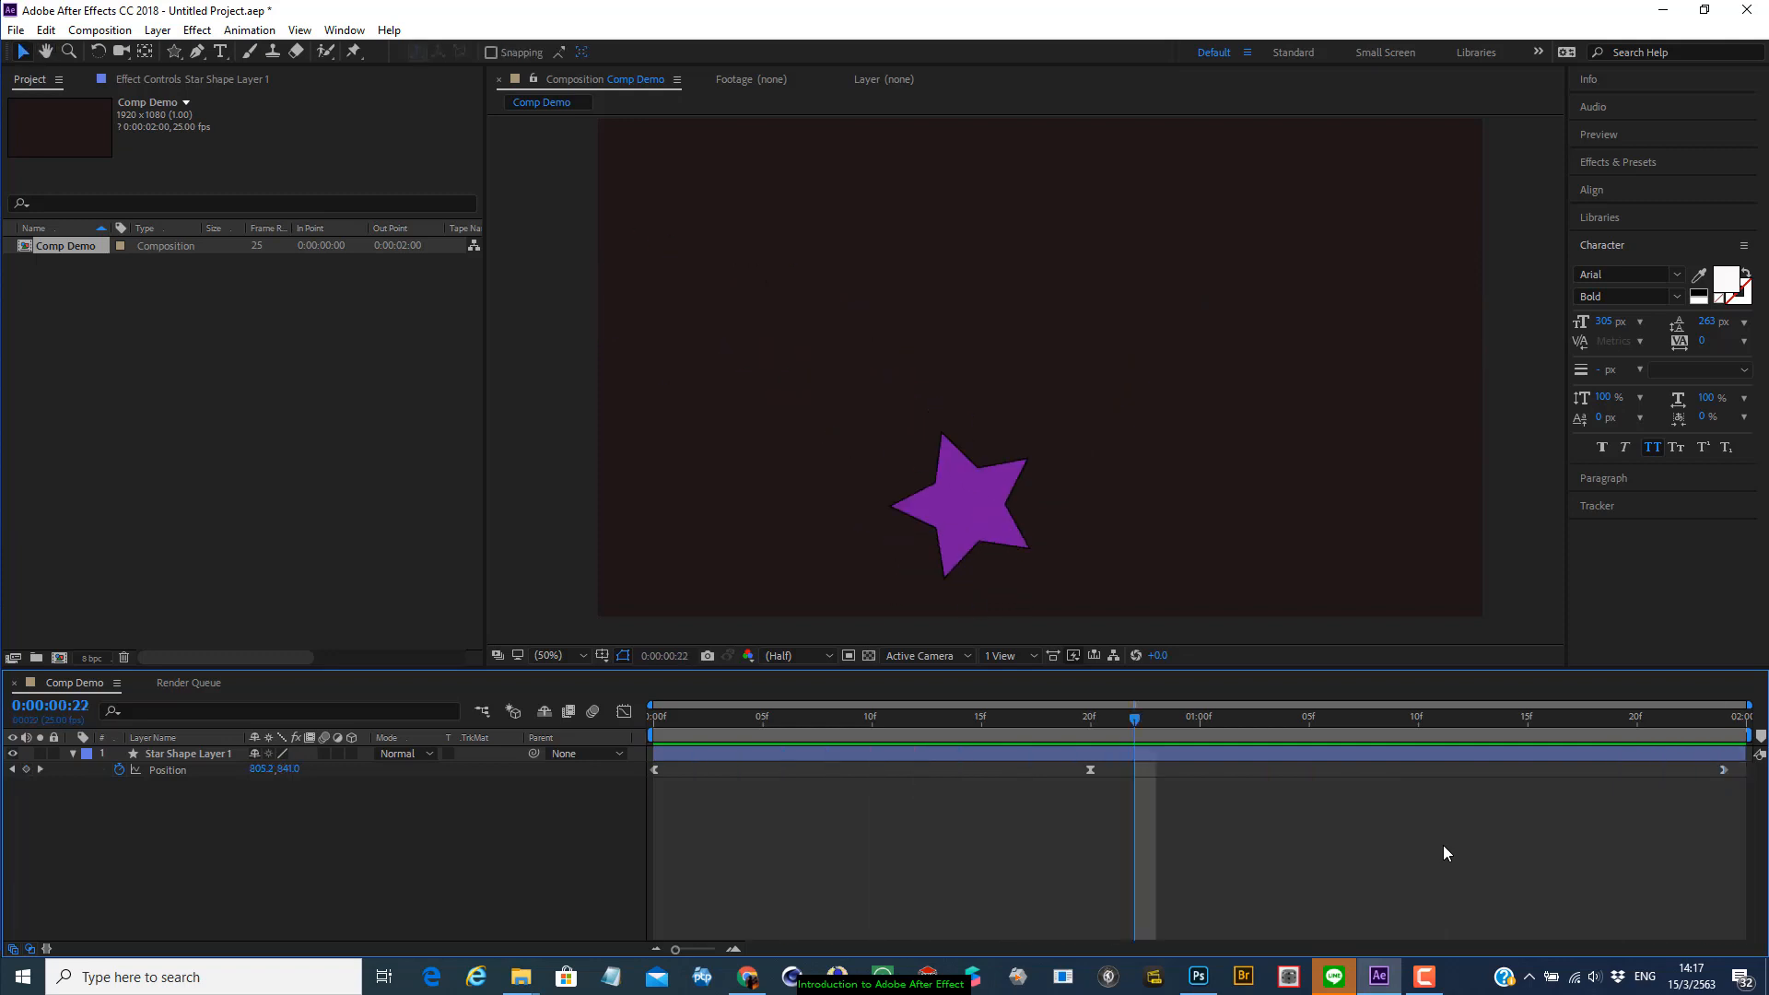
Enable motion blur for the composition and Star Shape Layer 1, compare it off and on, and preview the blurred animation
{"action": "left_click", "coordinate": [592, 714]}
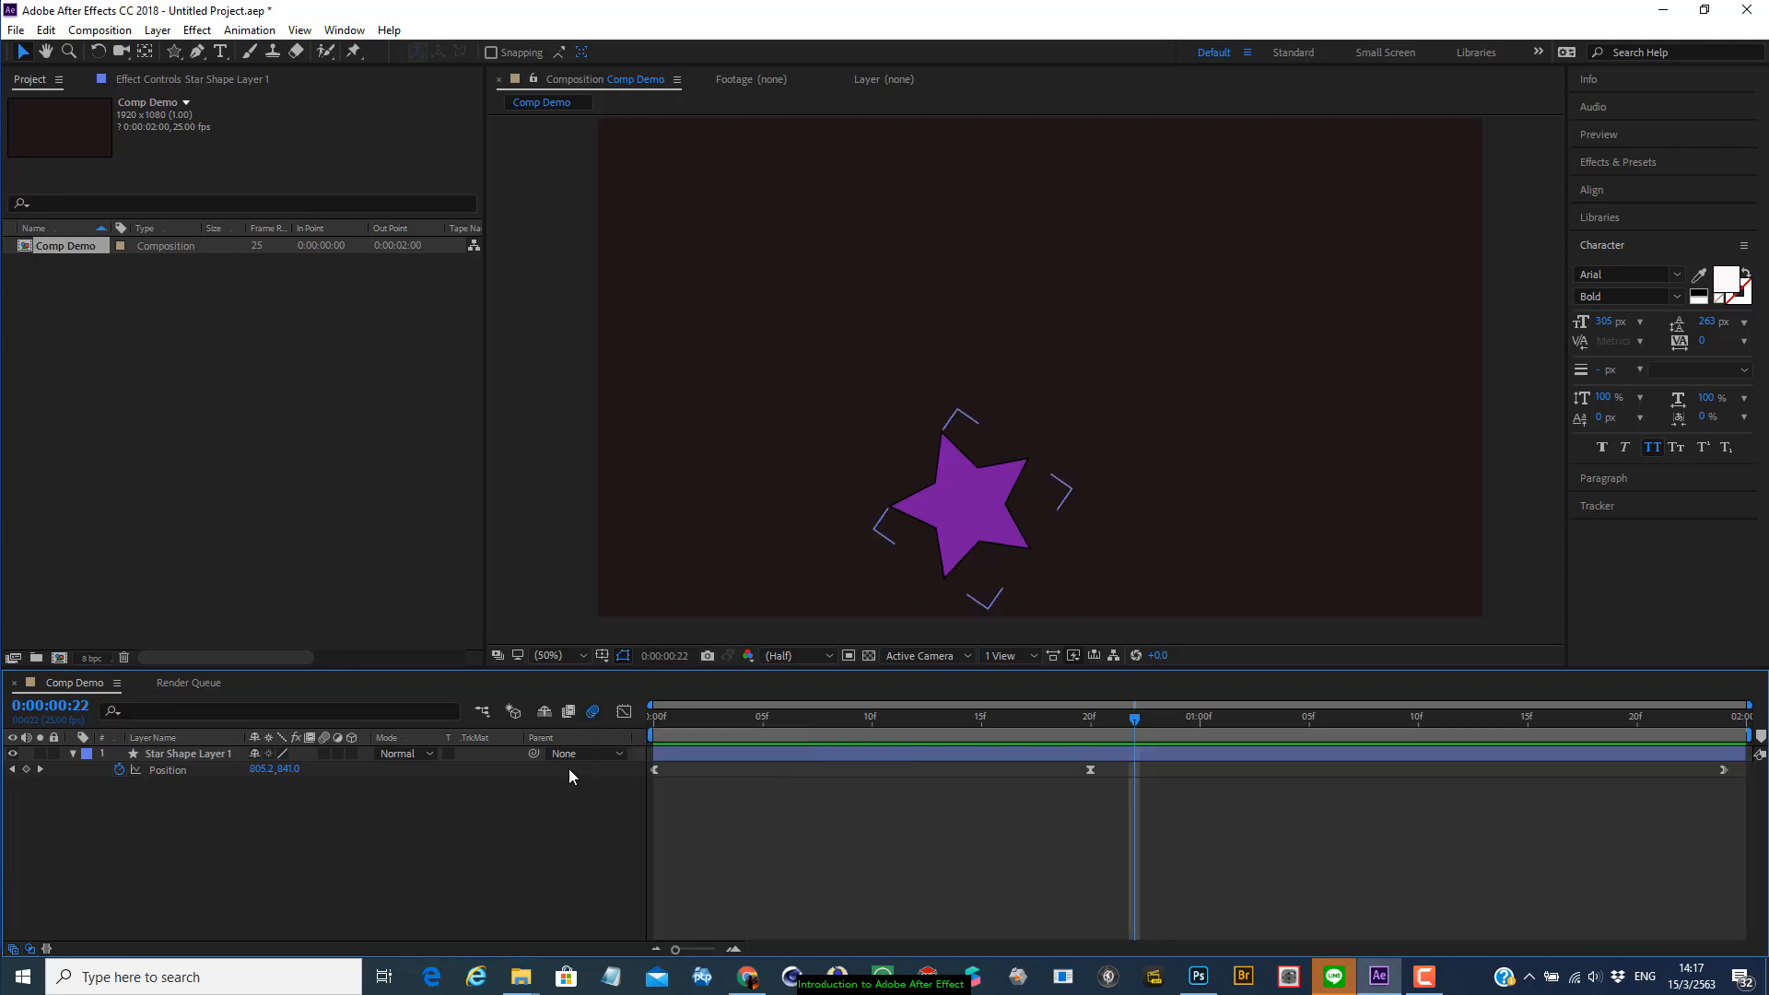
{"action": "left_click", "coordinate": [324, 754]}
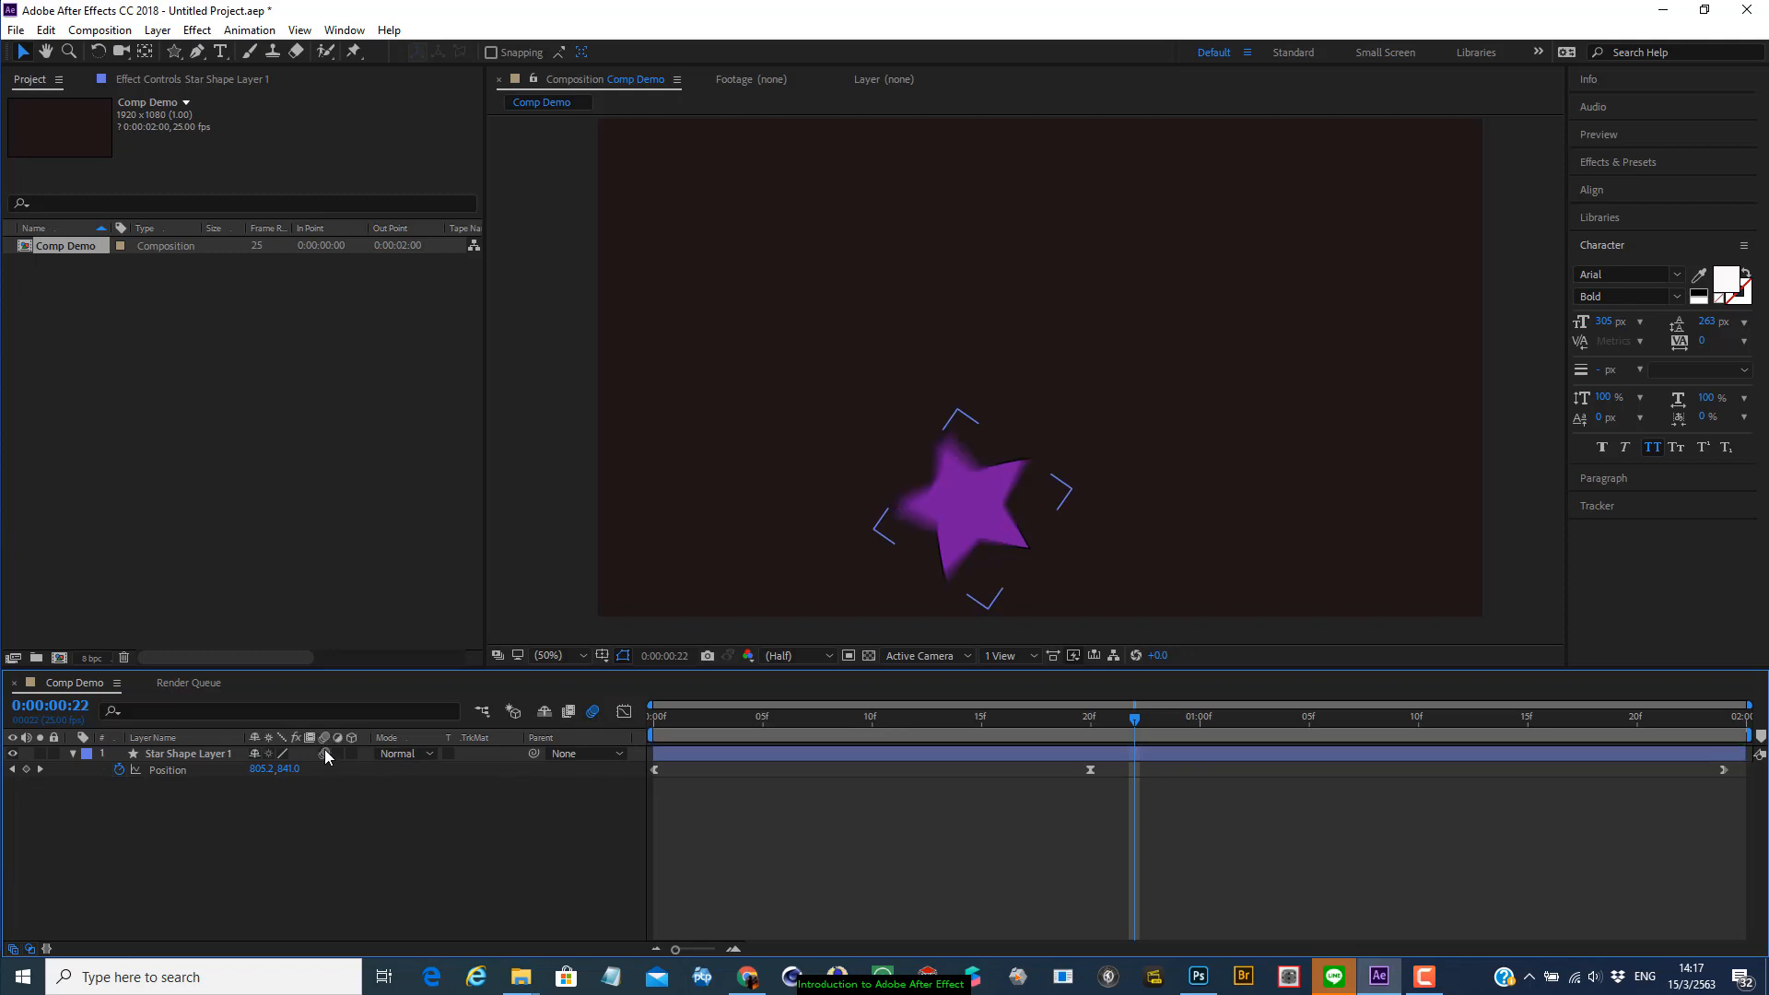
{"action": "left_click", "coordinate": [593, 713]}
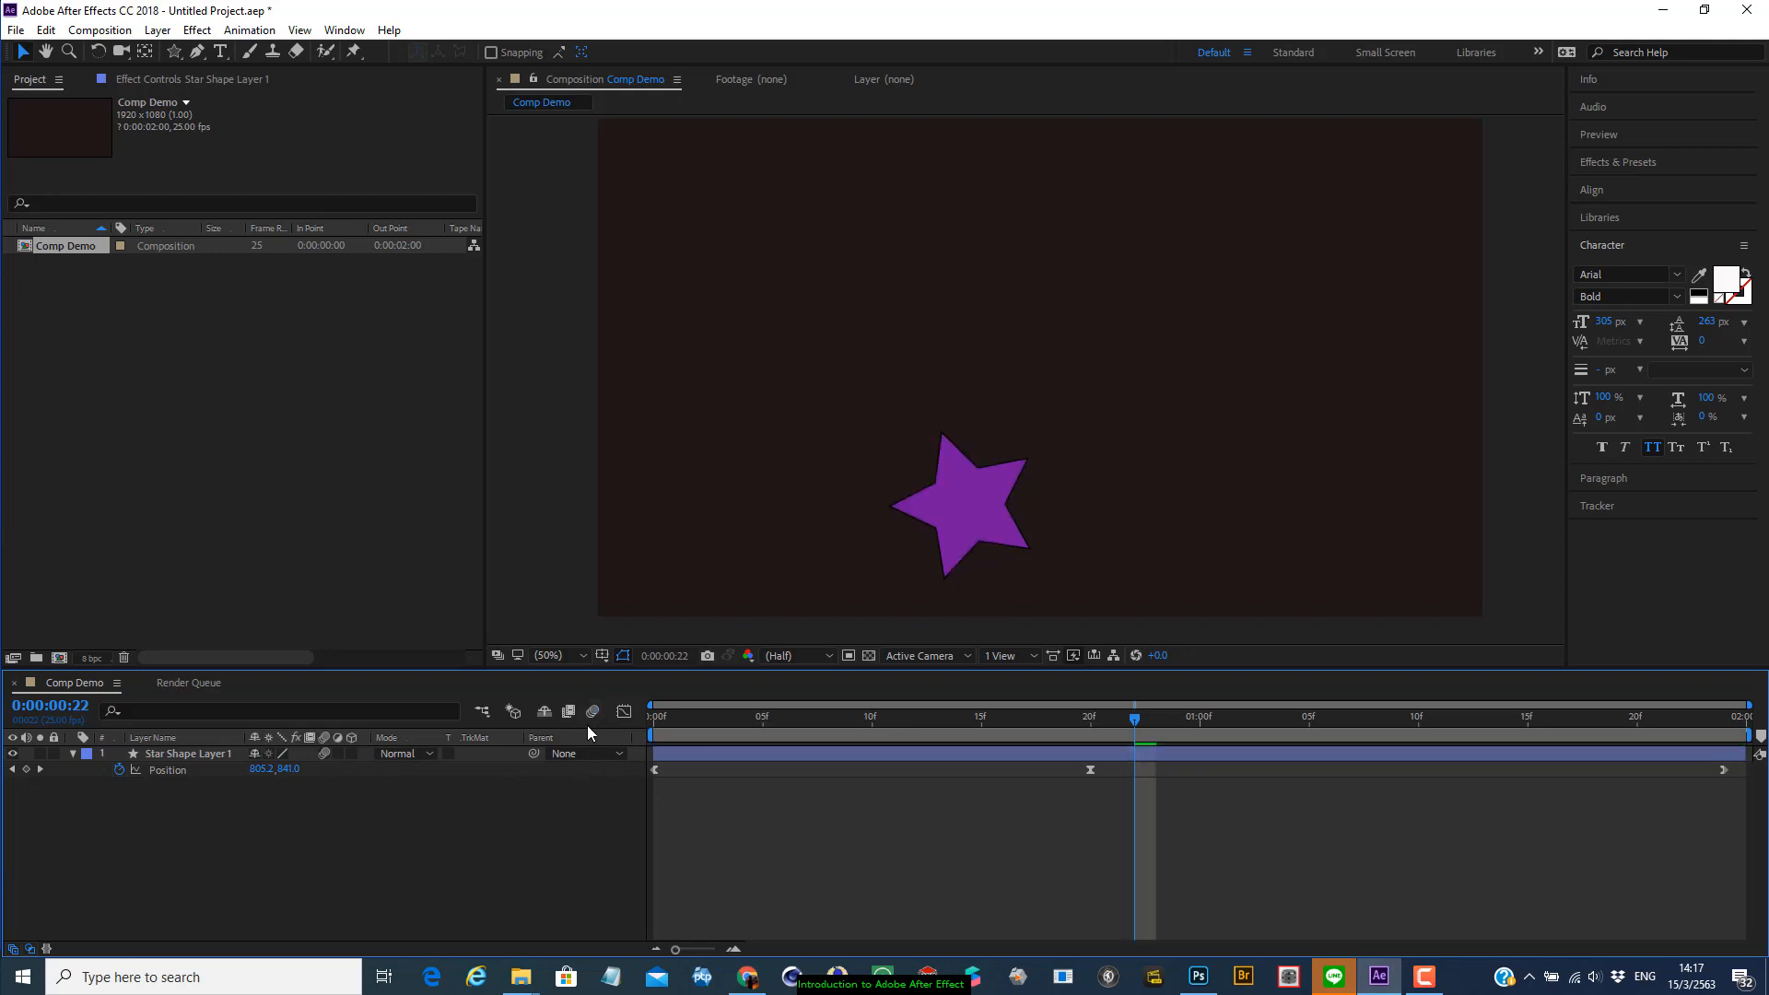
{"action": "left_click", "coordinate": [592, 712]}
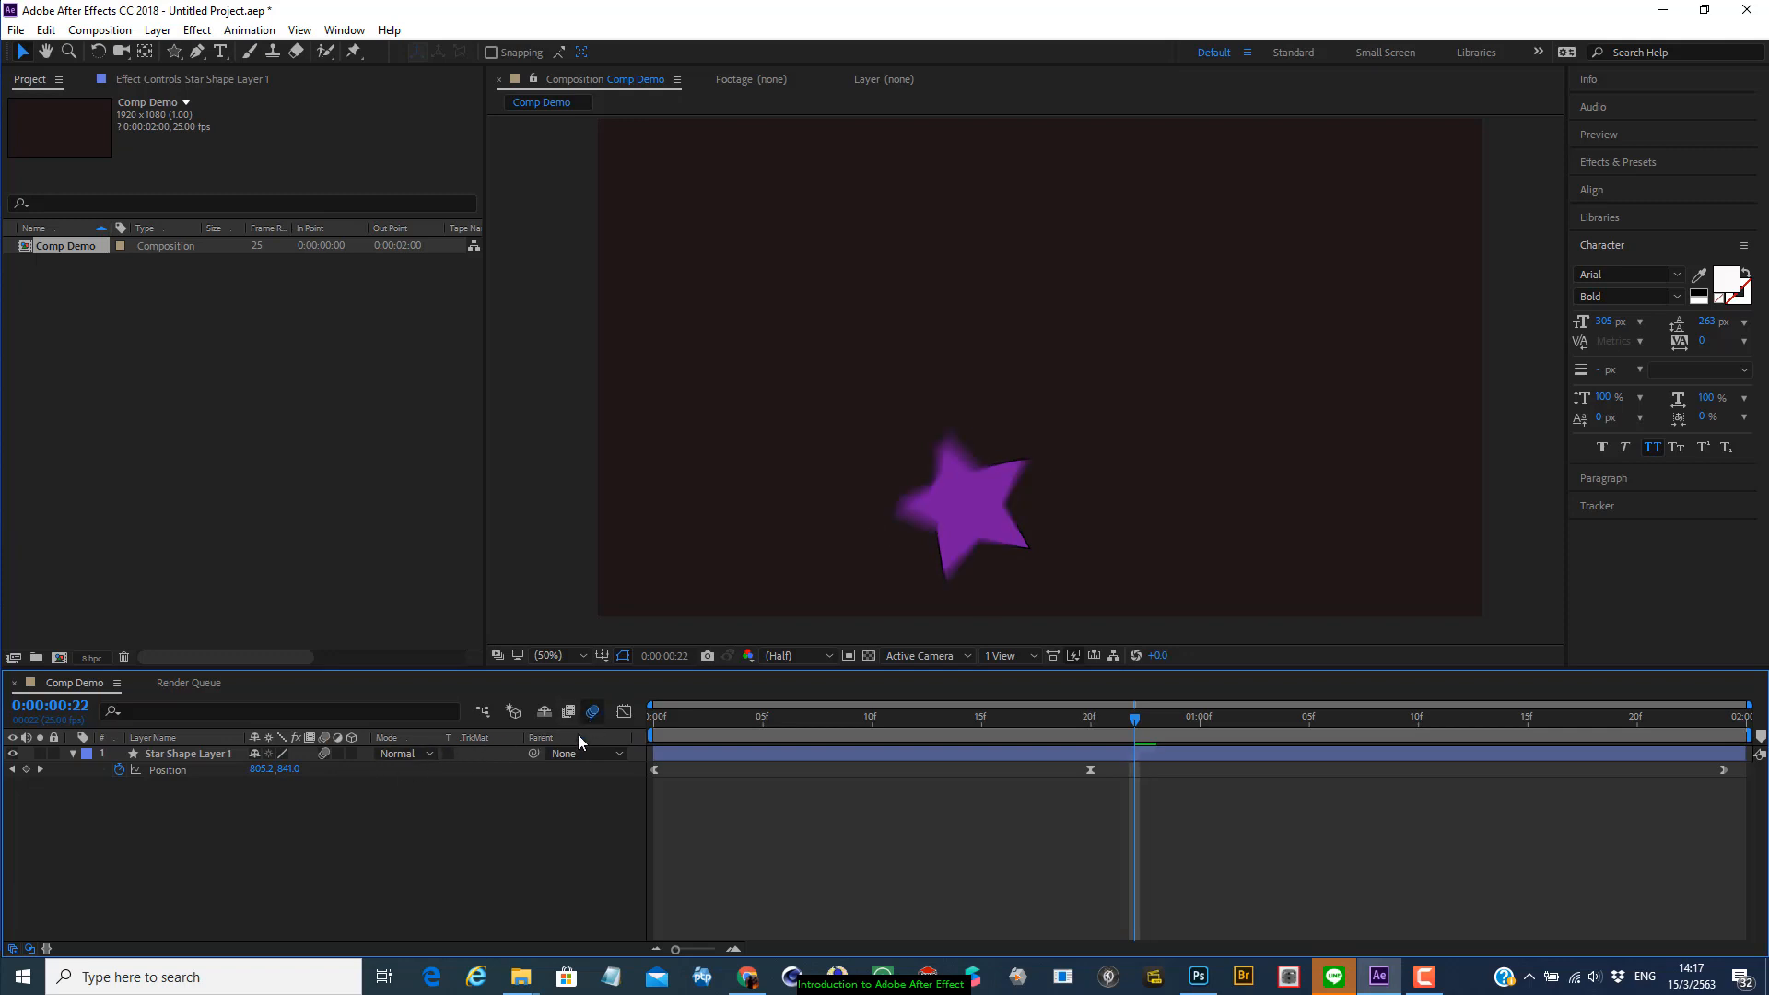
{"action": "left_click", "coordinate": [325, 753]}
{"action": "left_click", "coordinate": [324, 753]}
{"action": "key", "text": "space"}
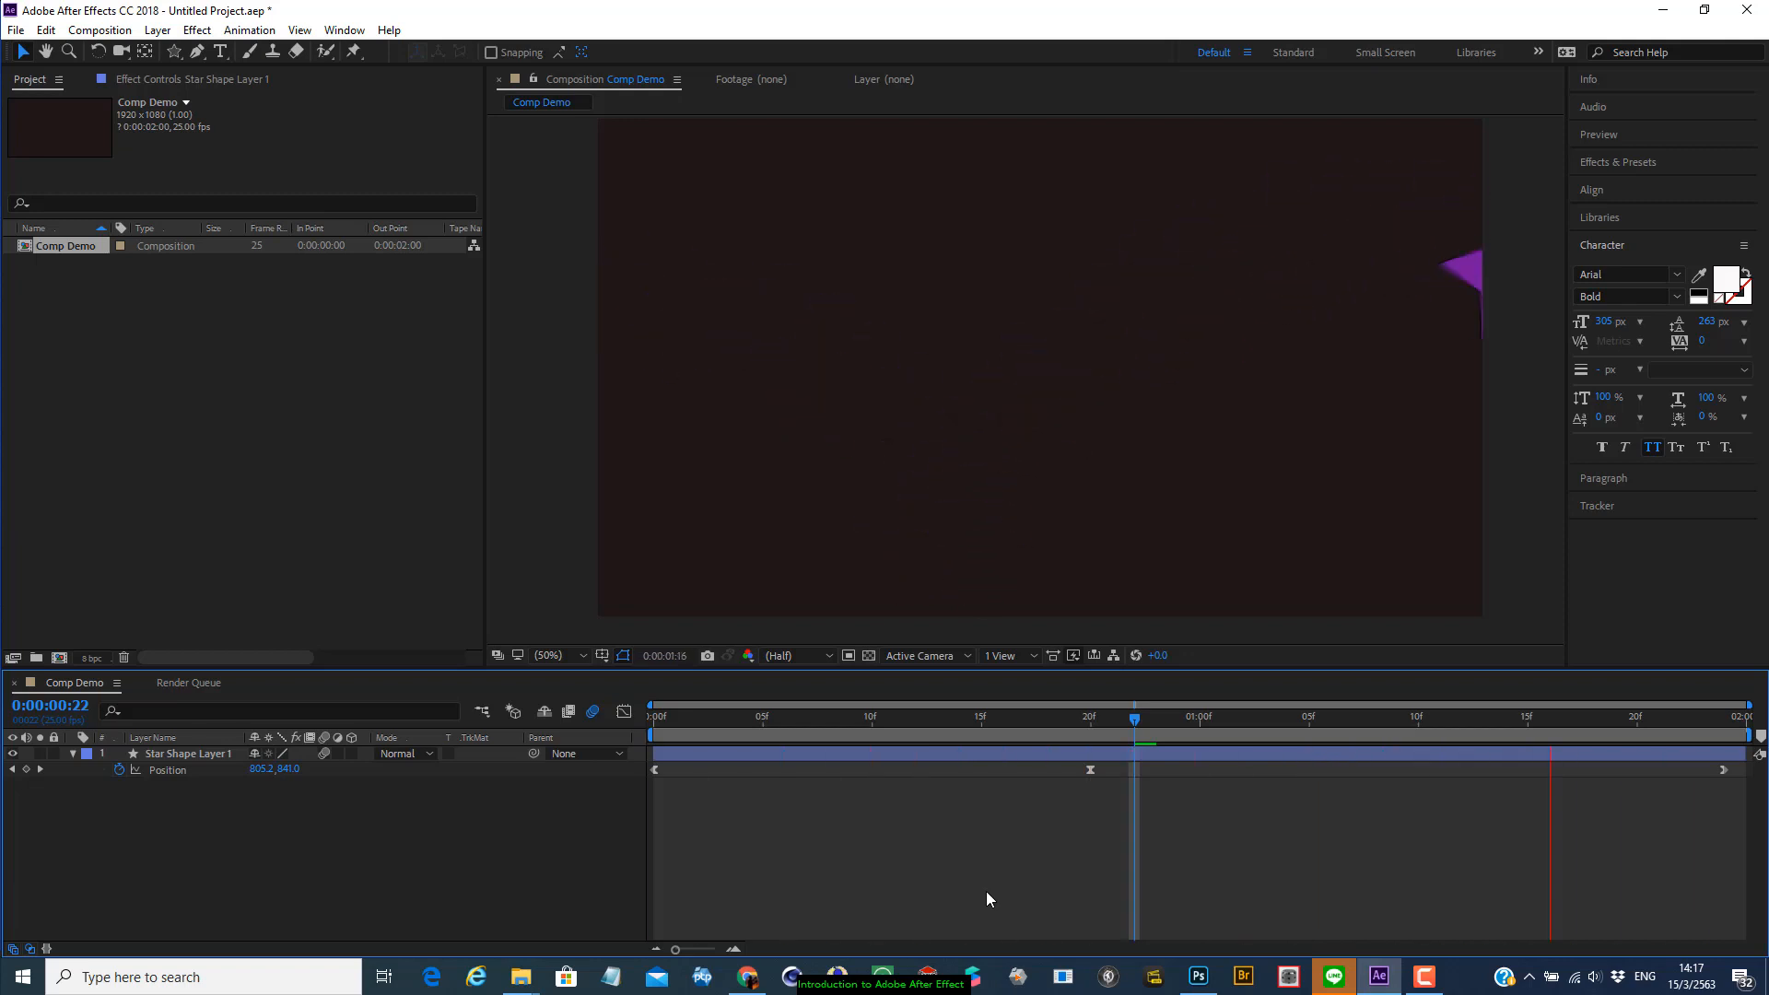
{"action": "key", "text": "space"}
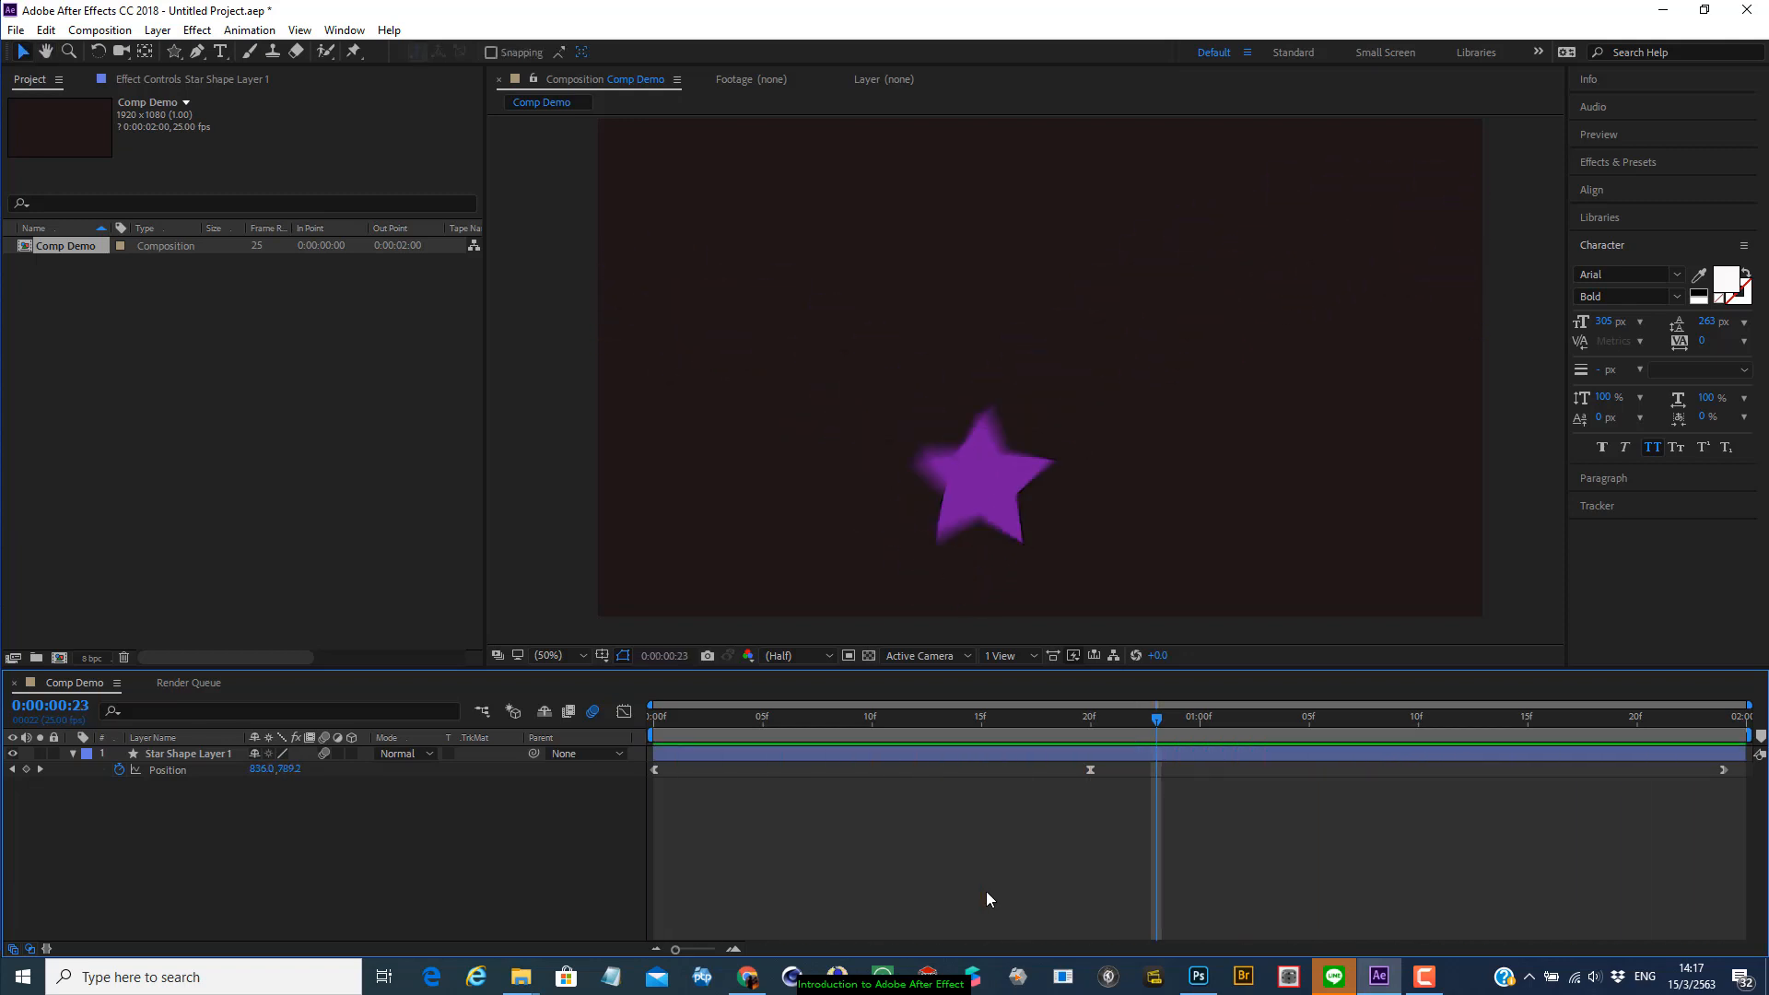